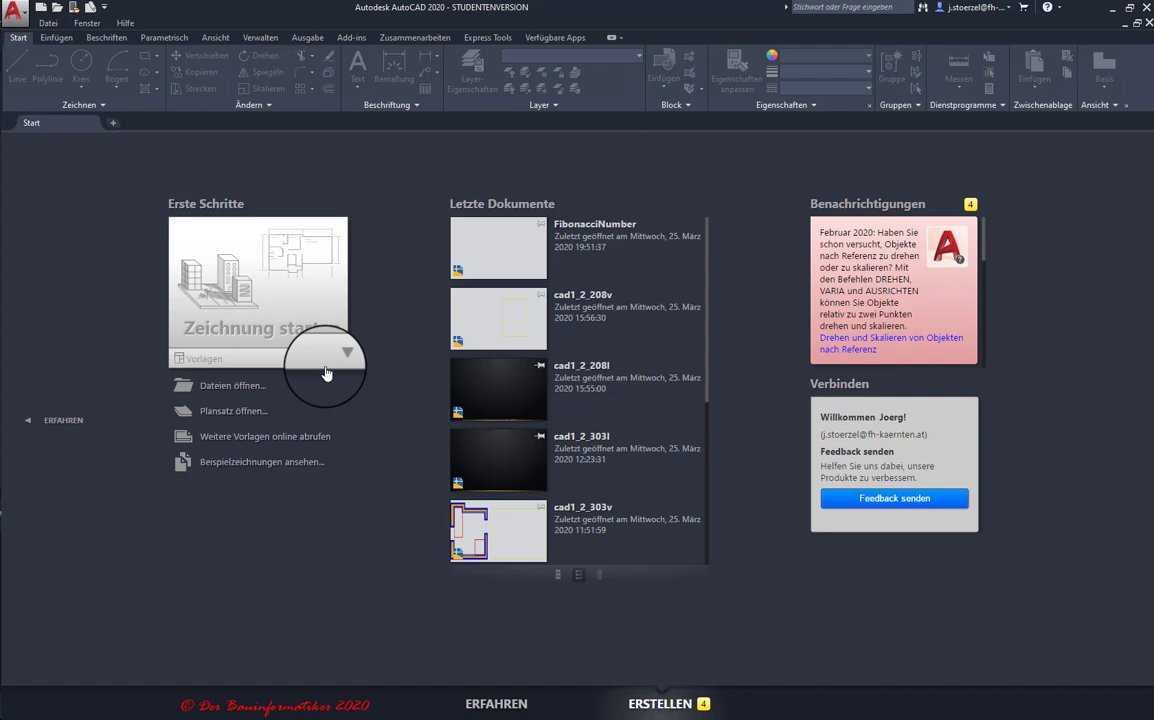
- From the Start tab's template list, create the new drawing Zeichnung2 using acadiso.dwt
left_click(327, 369)
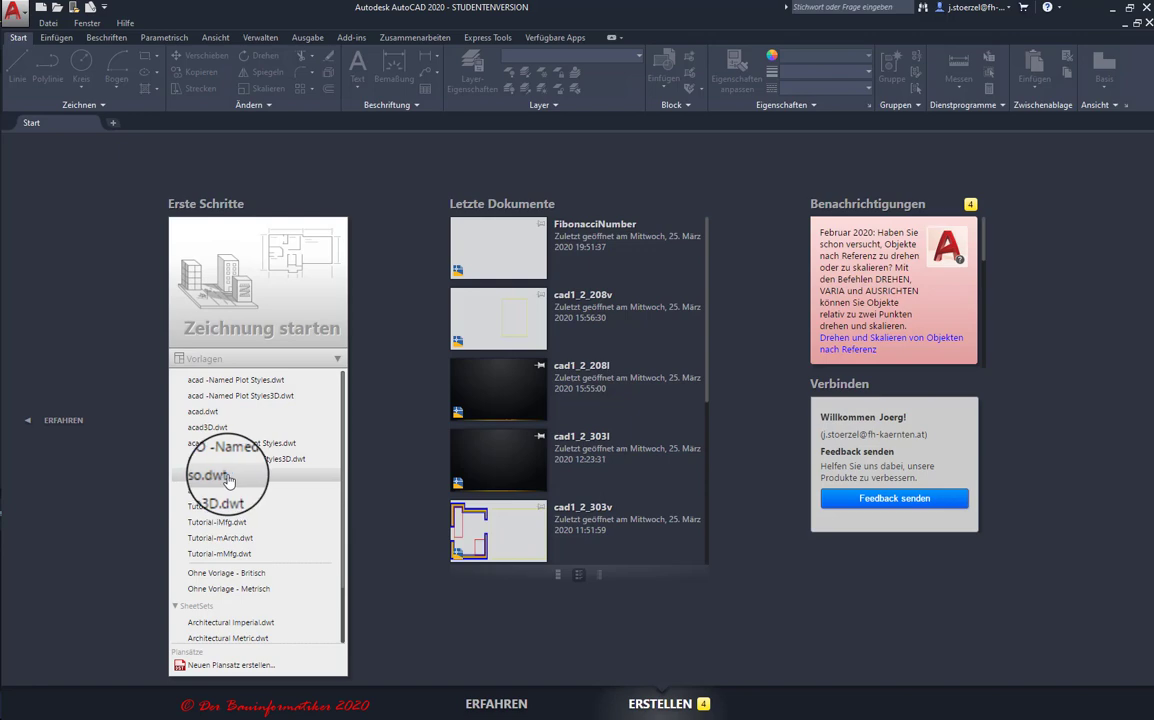
left_click(228, 478)
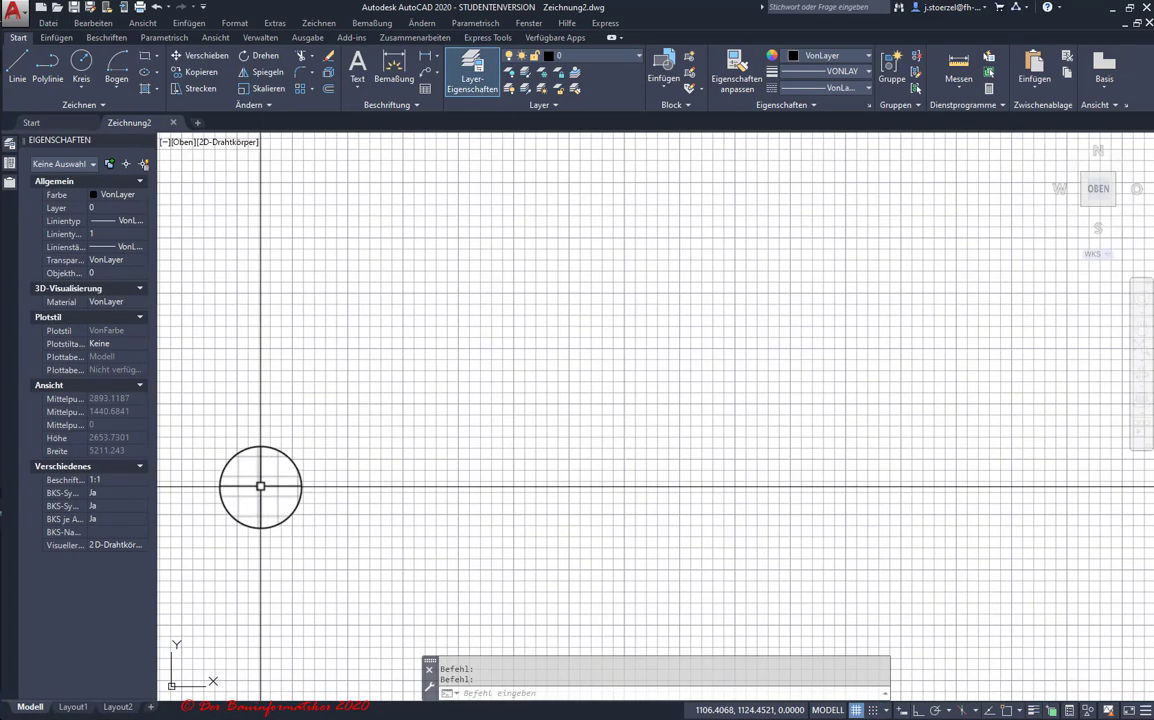
- Save the drawing as FibonacciNumber.dwg in C:\Temp\Neuer Ordner, overwriting the existing file
scroll(309, 485, "down", 2)
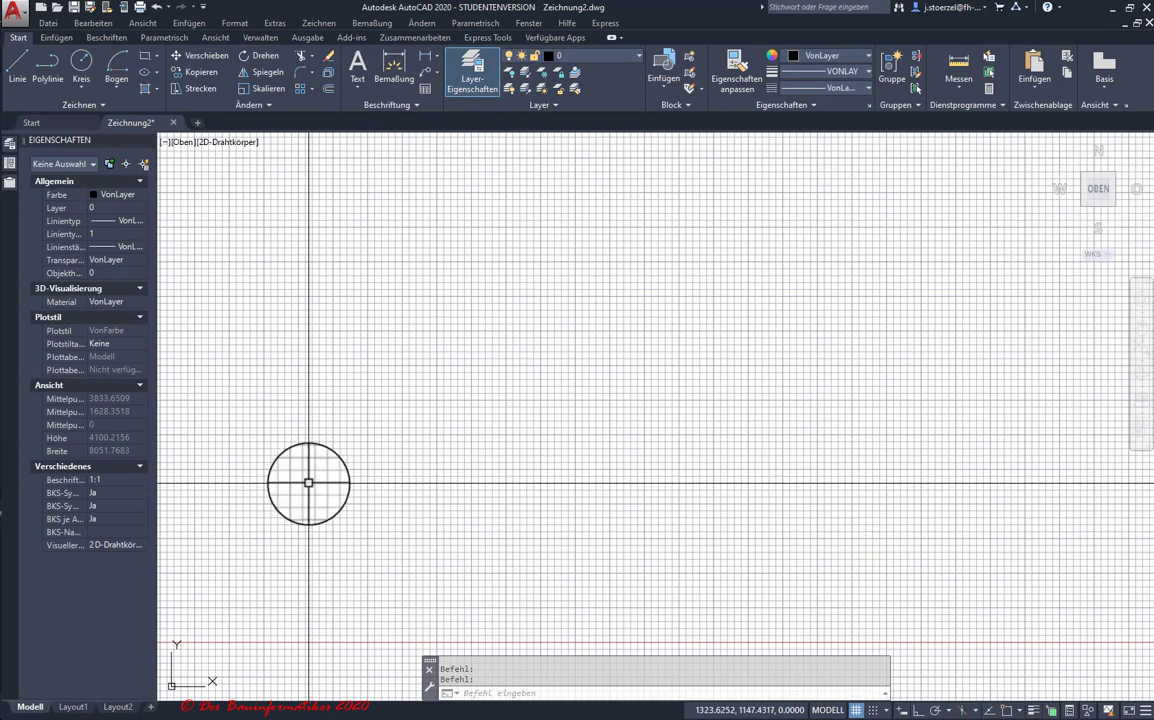
left_click(16, 30)
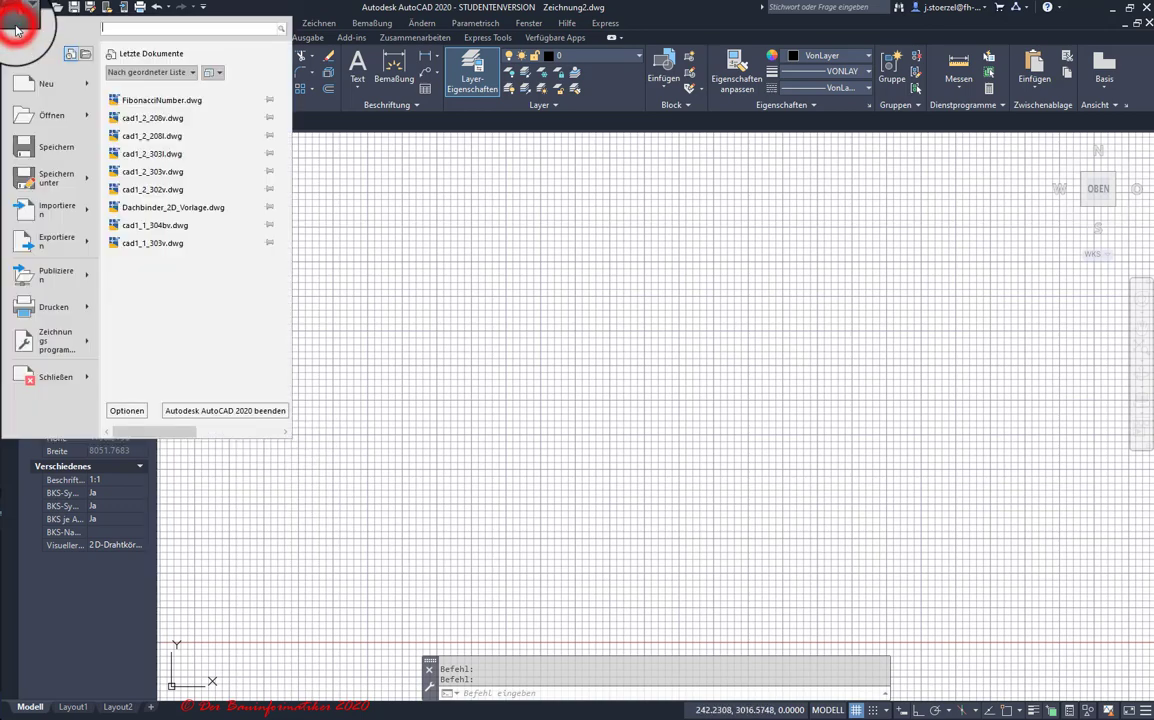
left_click(86, 180)
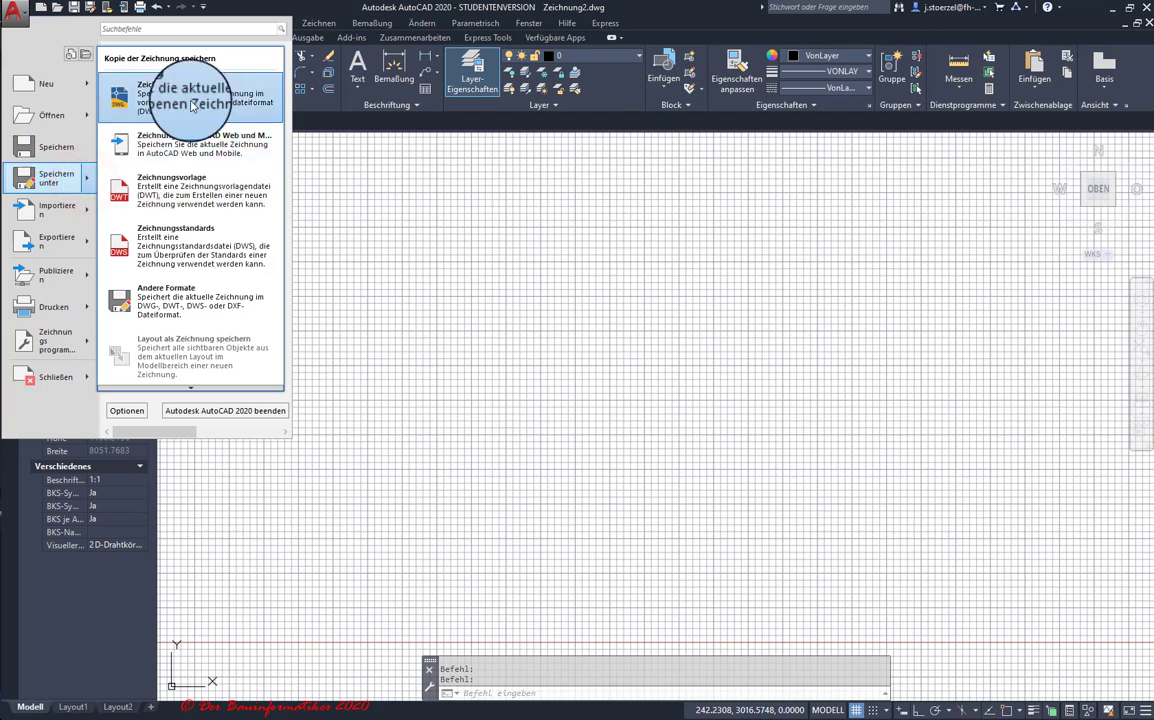
left_click(192, 106)
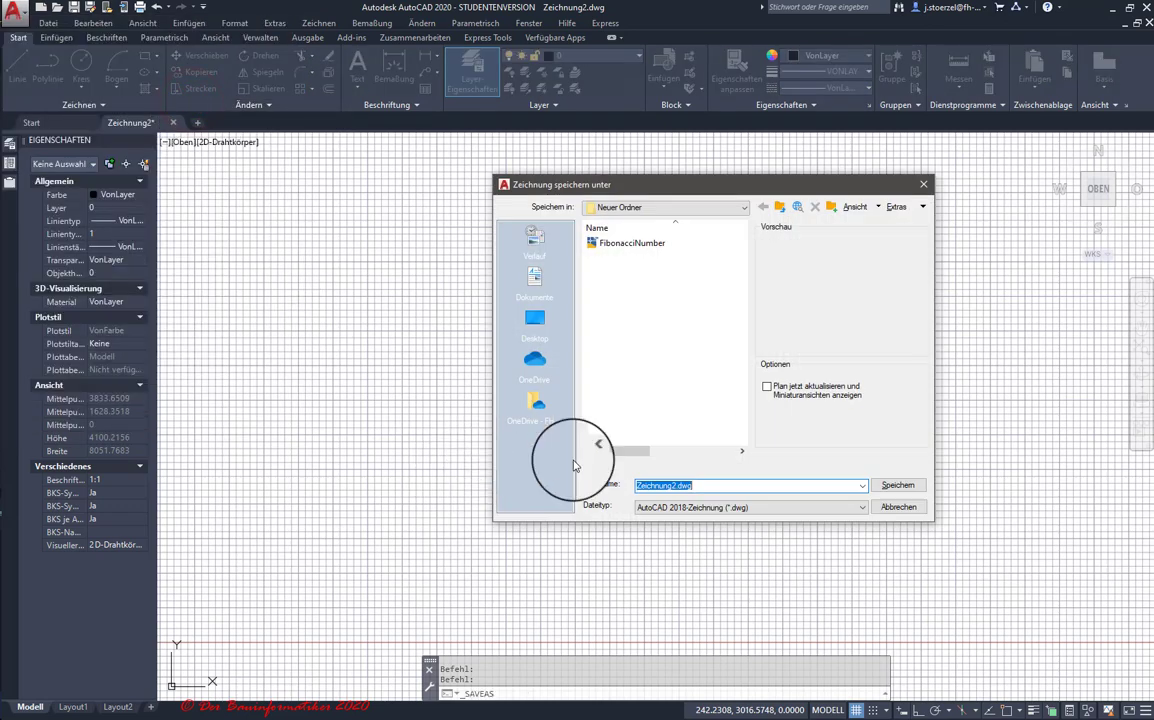
left_click(604, 248)
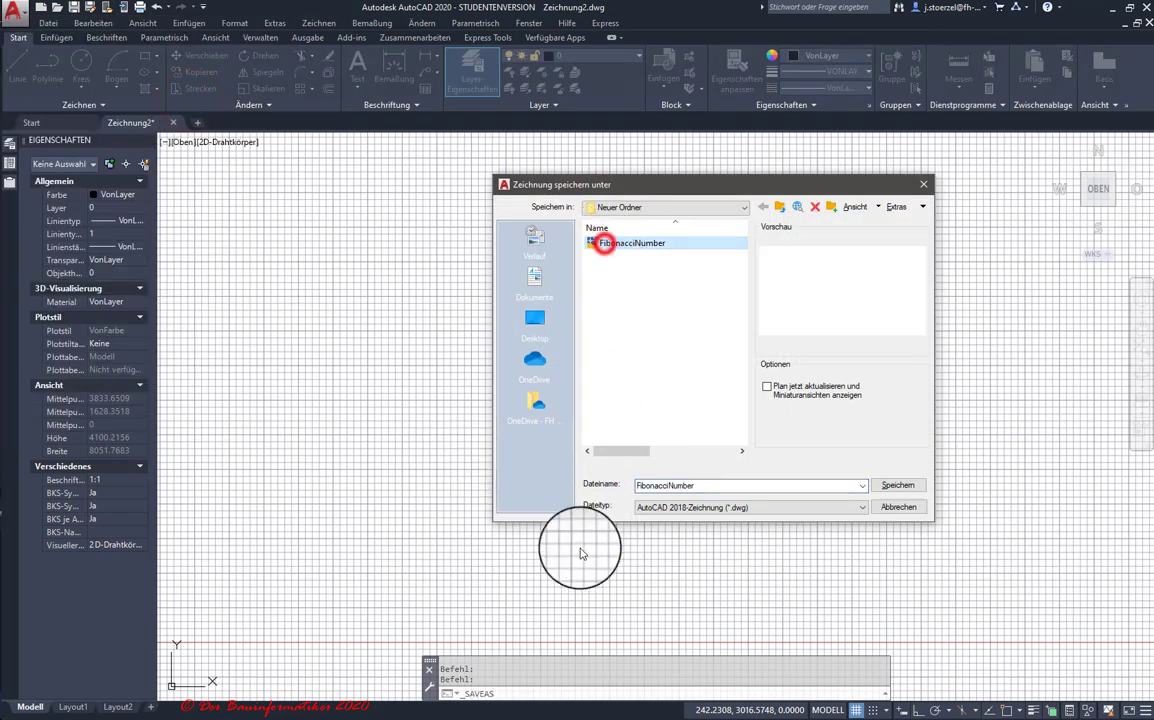
left_click(897, 485)
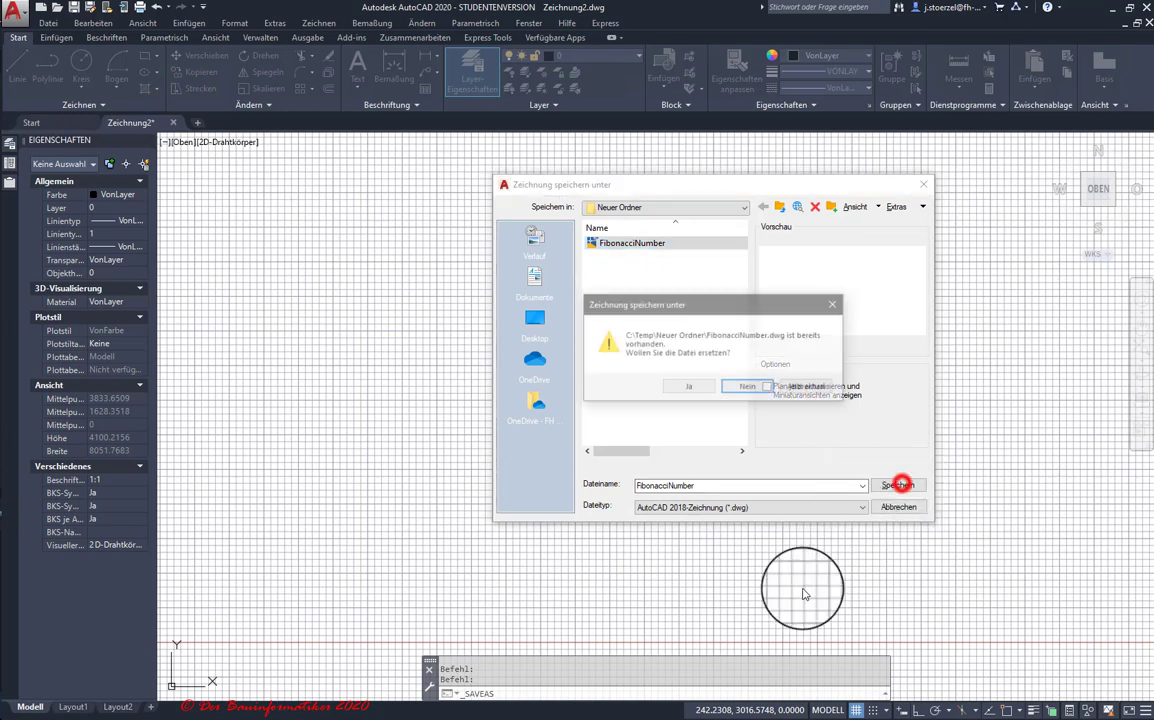
left_click(686, 387)
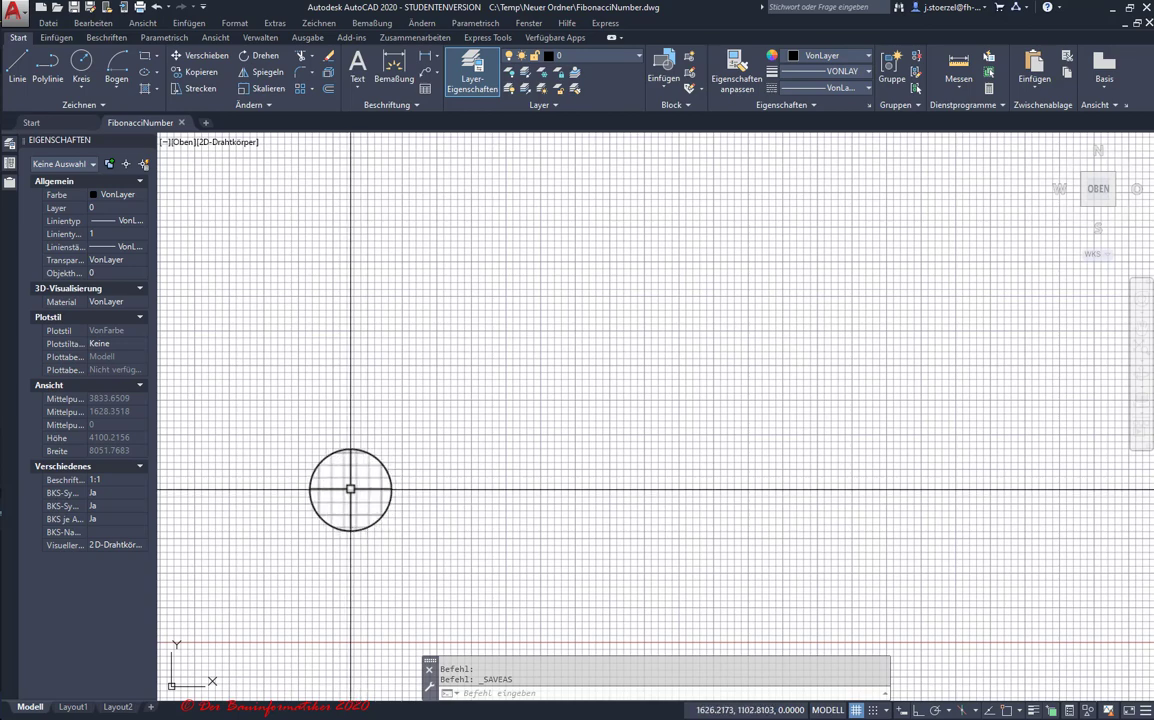
middle_click_drag(350, 489, 180, 248)
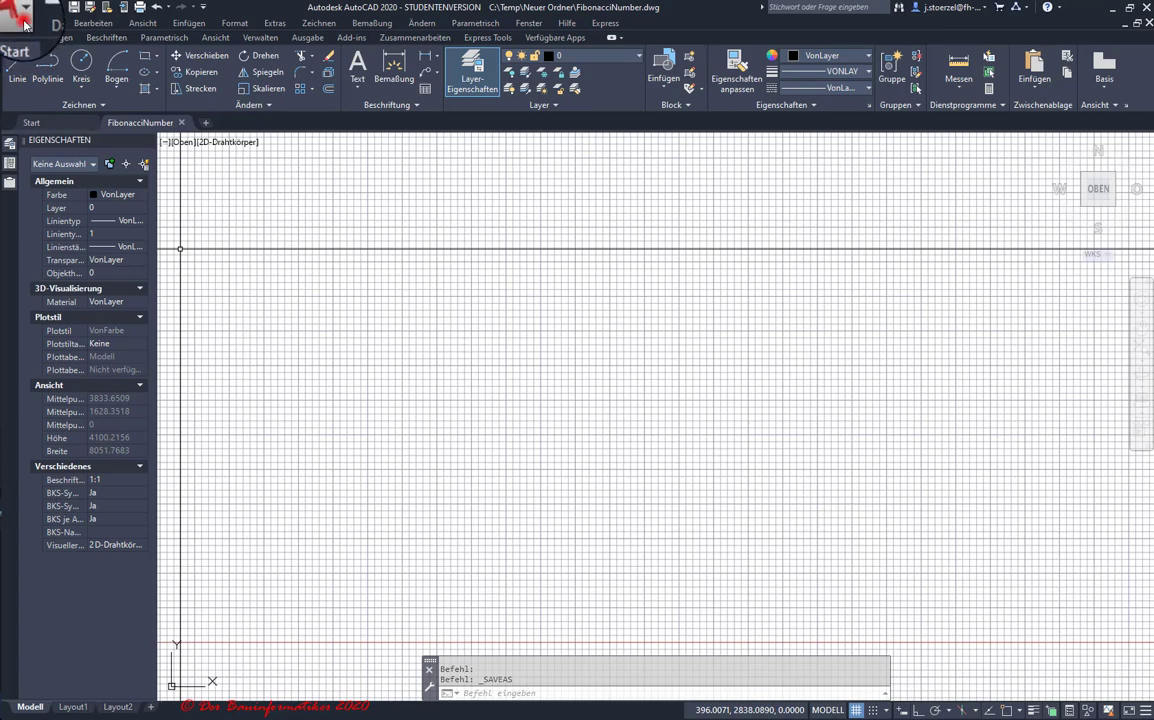
- In Drawing Units, set the insertion scale to Keine Einheit, accepting the lighting-units warning
left_click(25, 24)
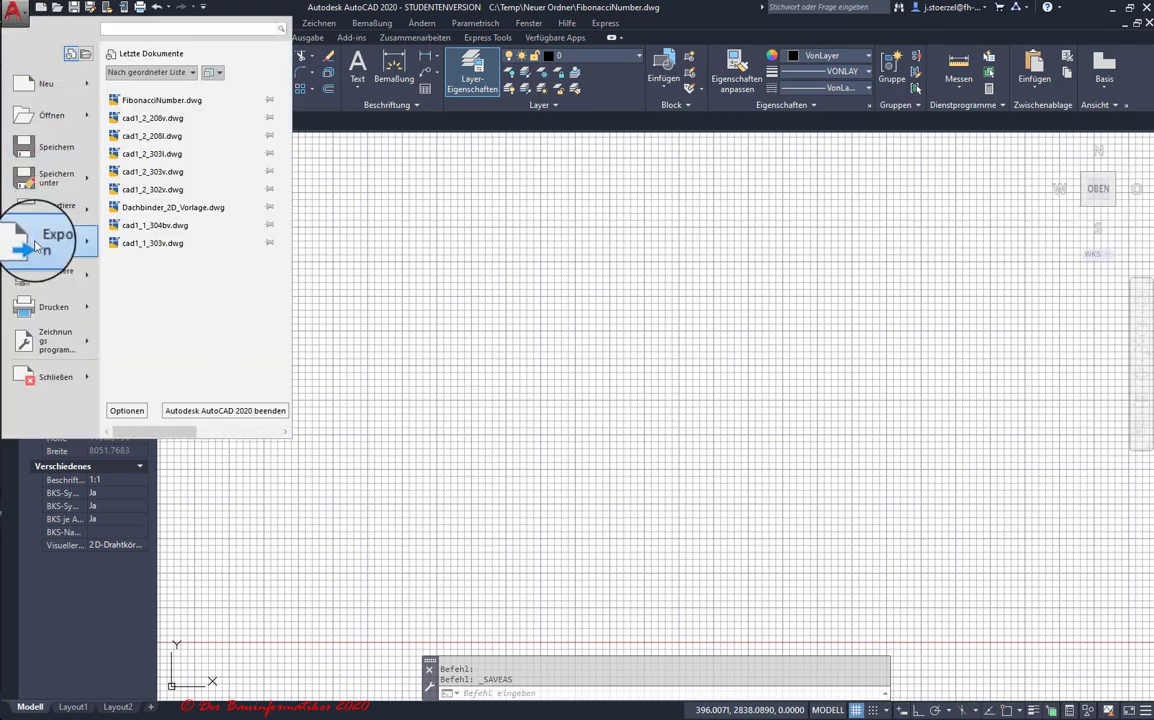
mouse_move(48, 341)
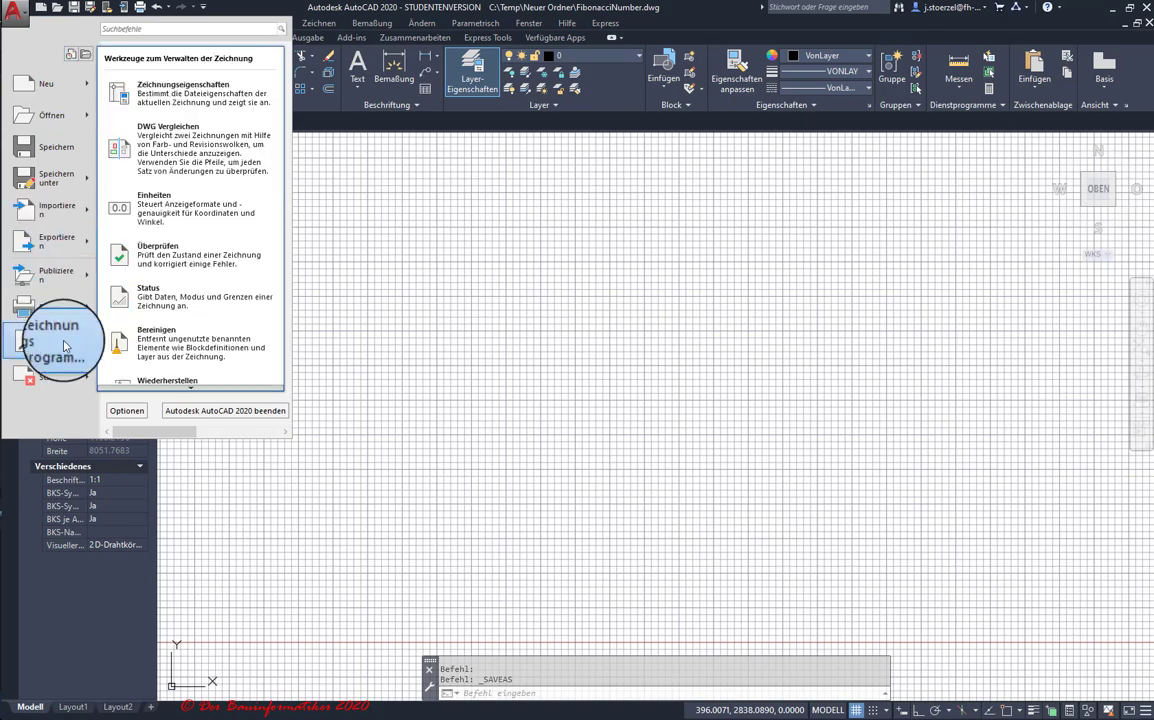
left_click(208, 217)
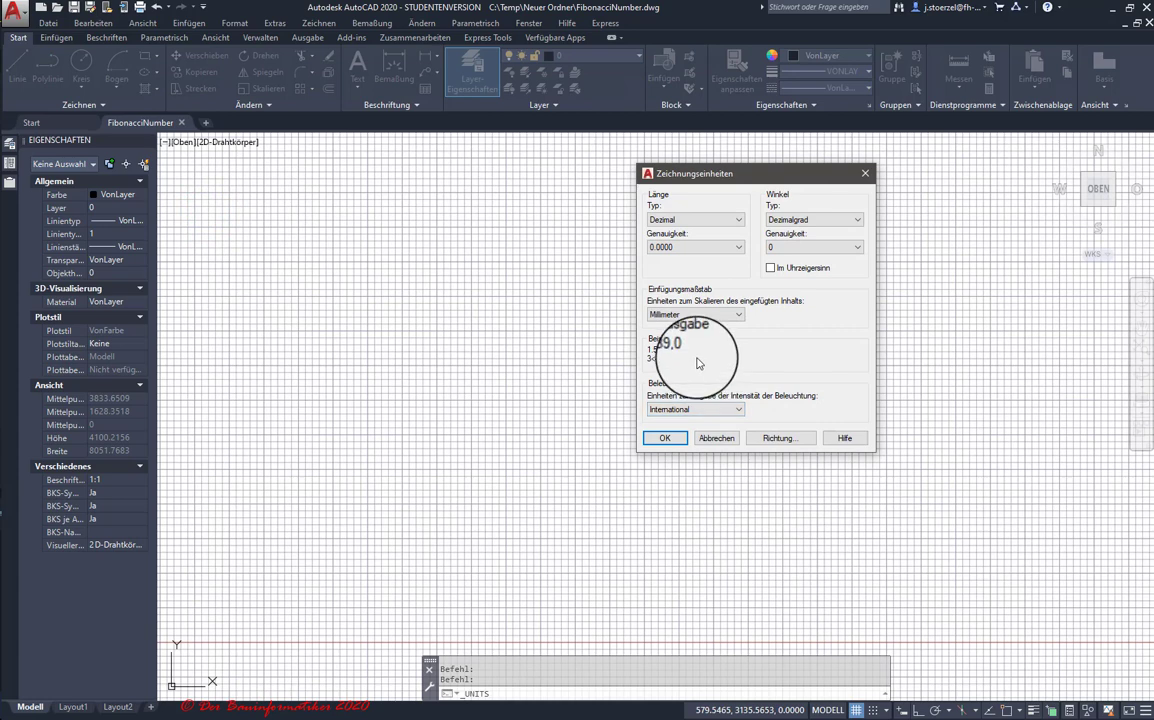
left_click(694, 314)
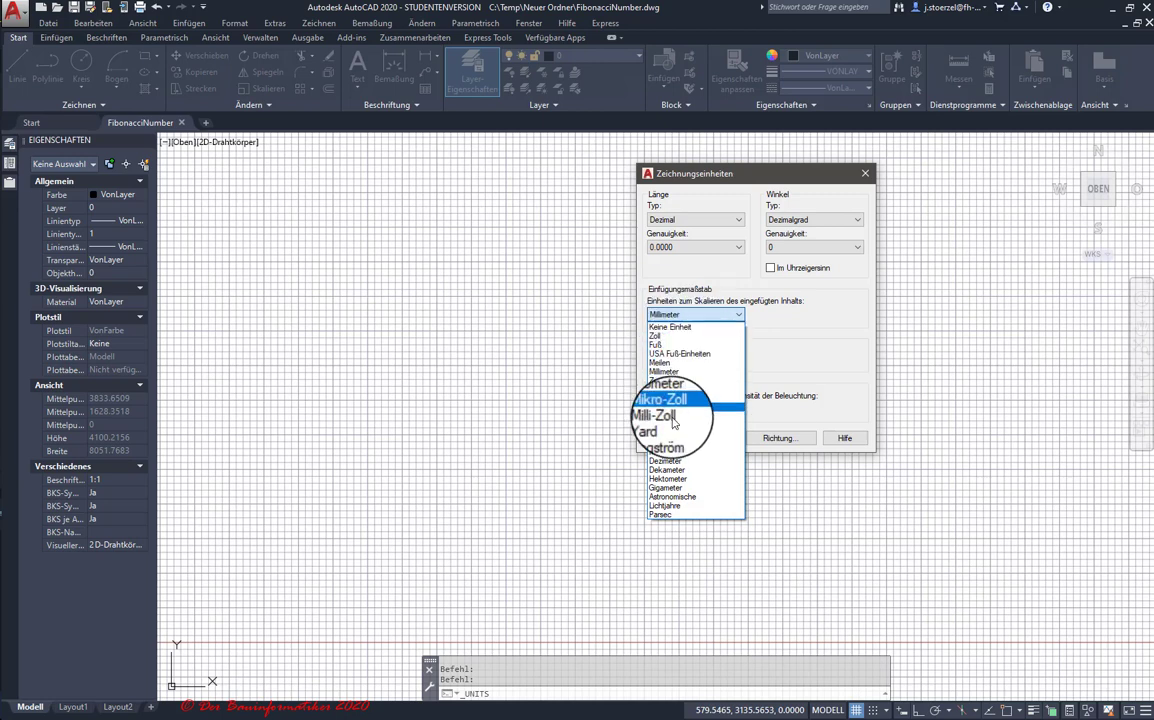
left_click(663, 327)
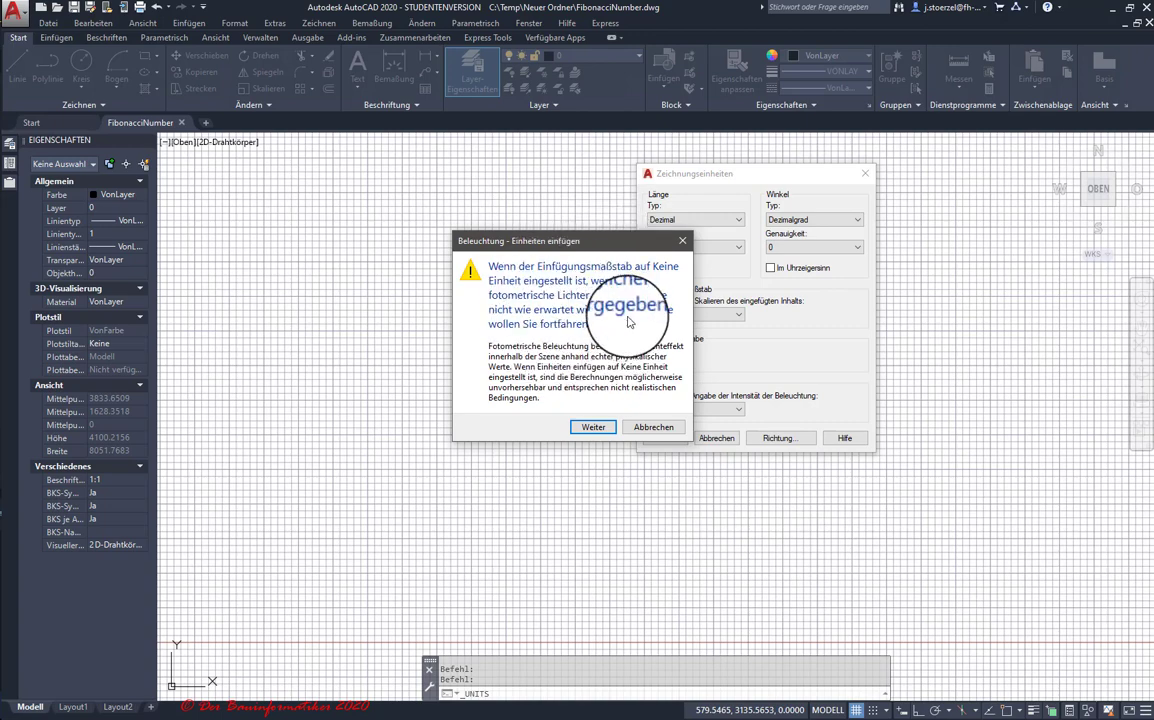
left_click(595, 429)
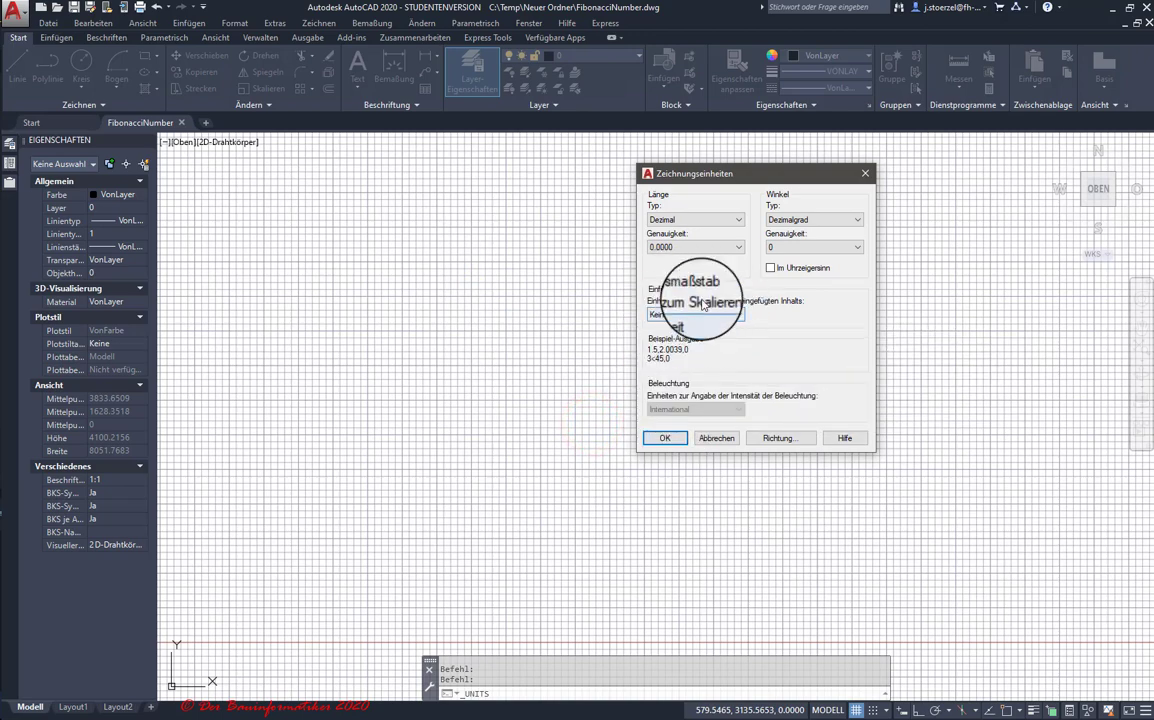
left_click(661, 441)
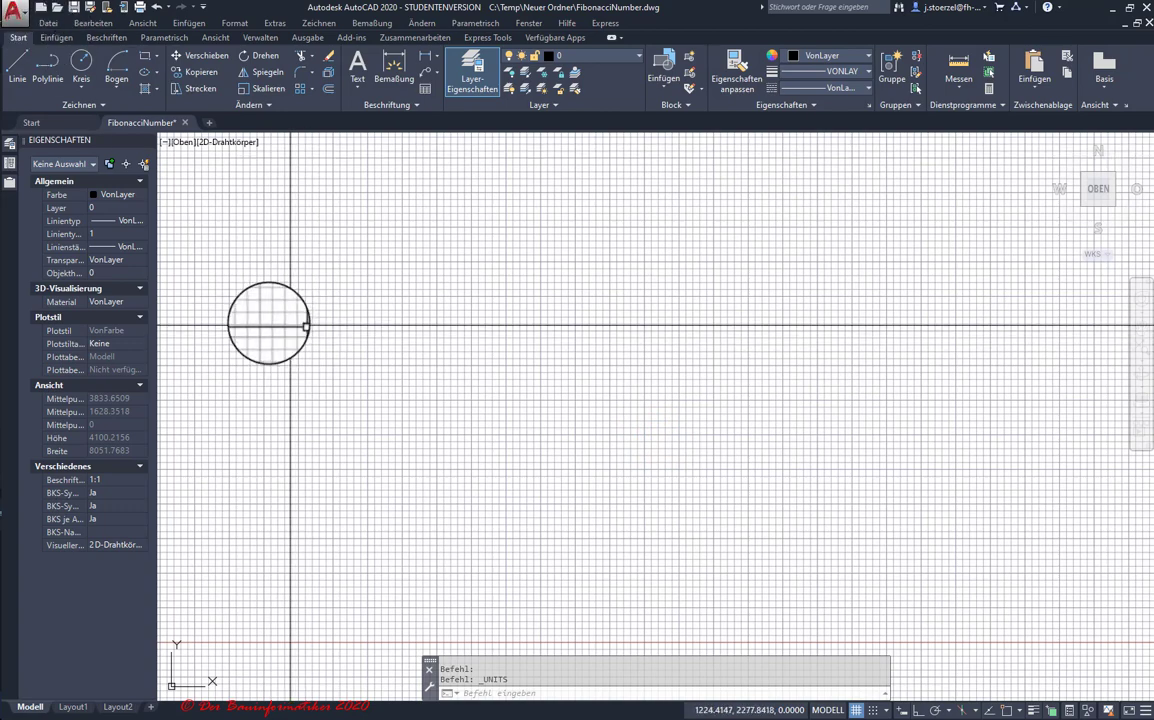
left_click(15, 19)
mouse_move(50, 341)
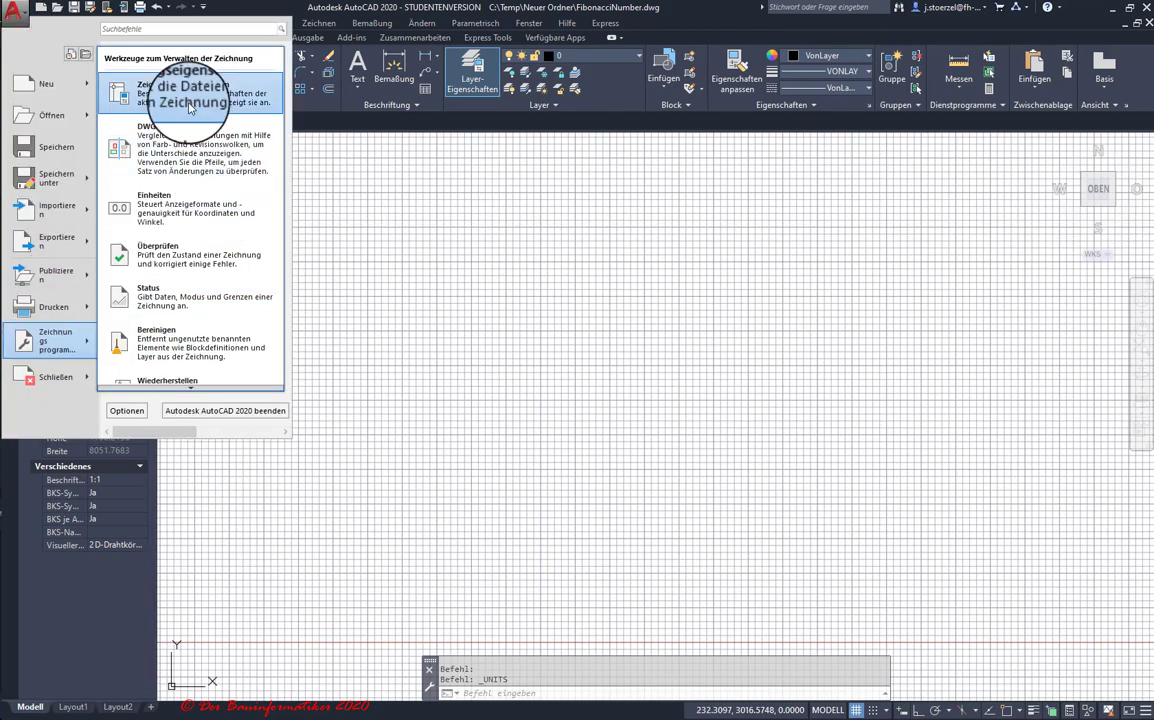
left_click(190, 108)
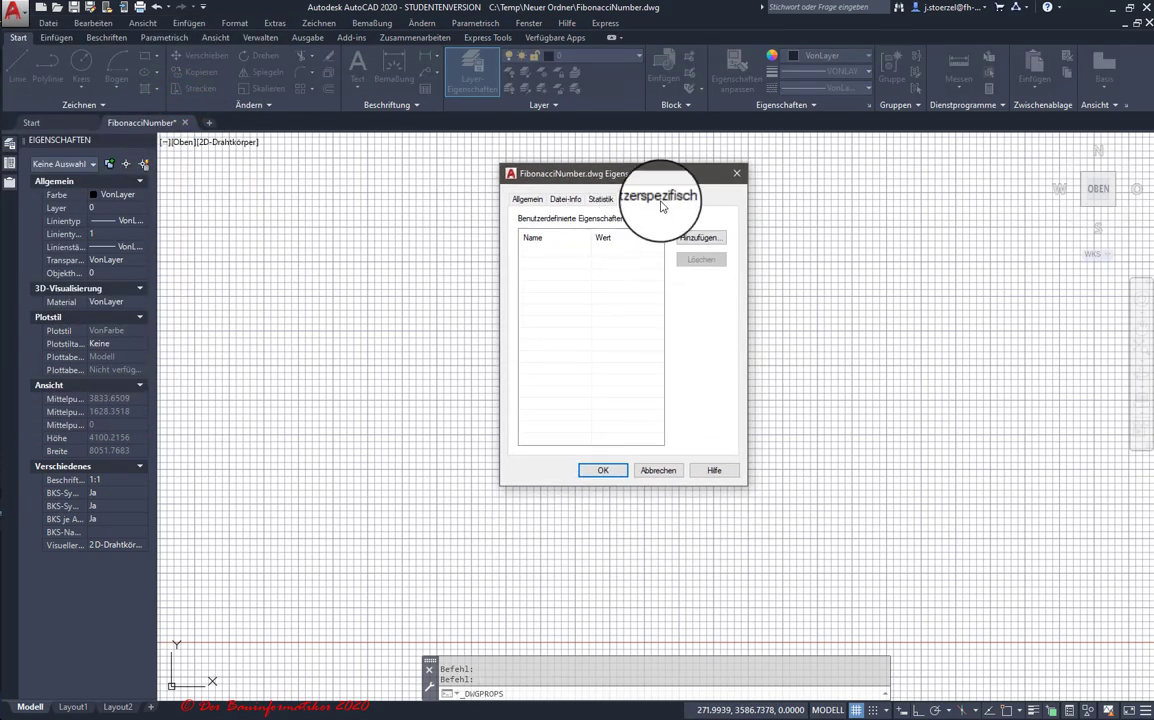
left_click(565, 199)
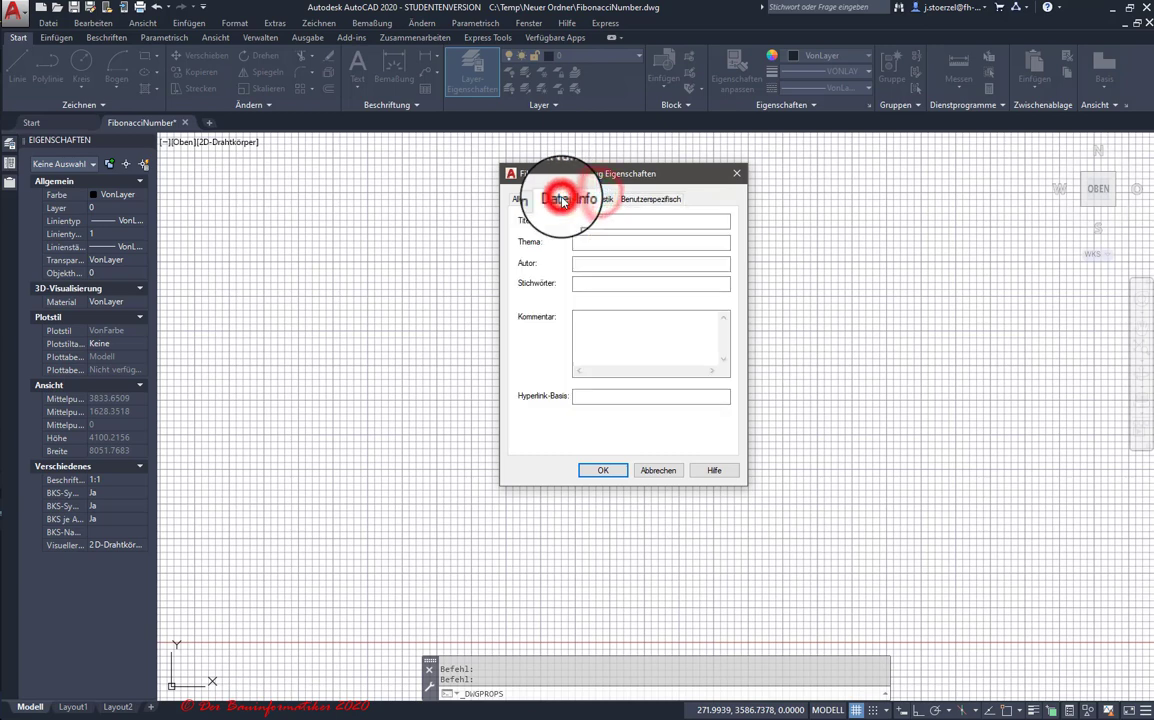
left_click(600, 199)
left_click(632, 200)
left_click(565, 199)
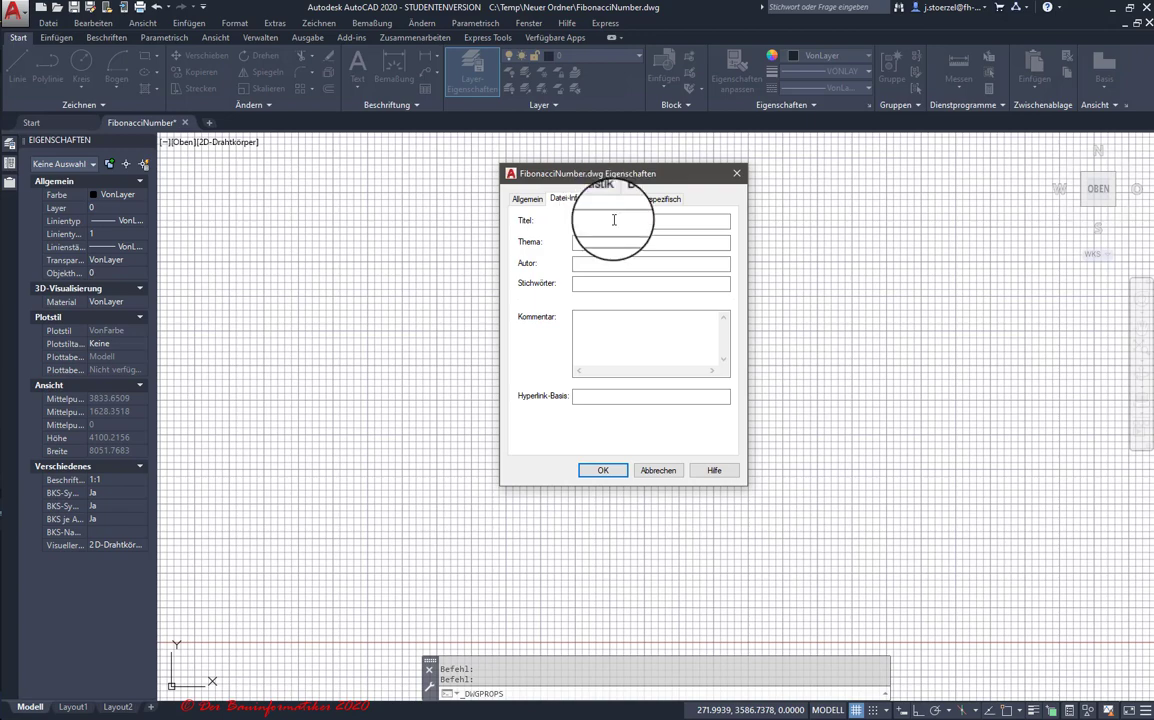
left_click(658, 472)
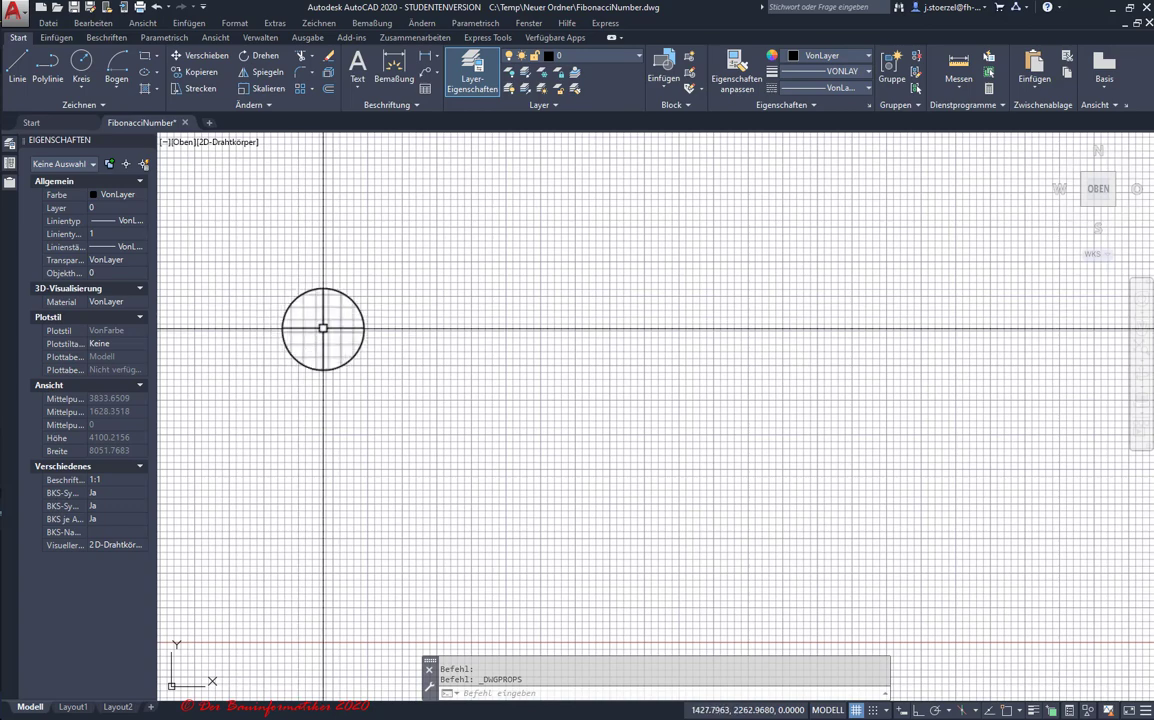
scroll(323, 328, "down", 2)
scroll(472, 370, "down", 2)
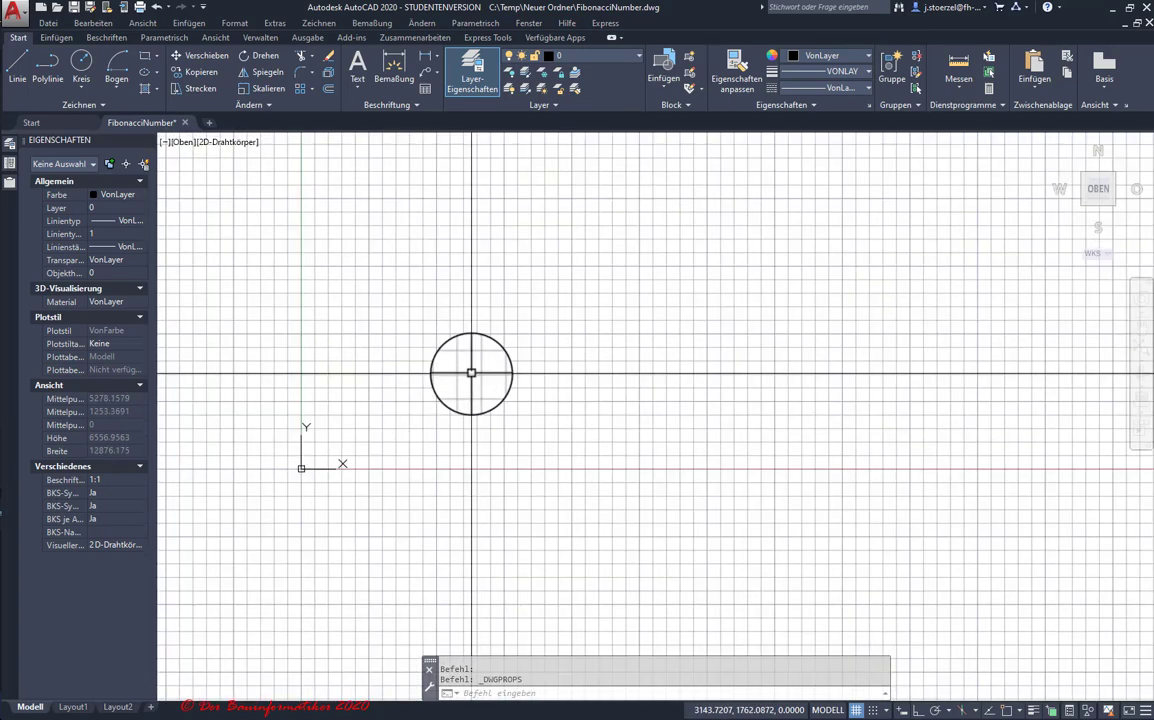
scroll(482, 372, "down", 4)
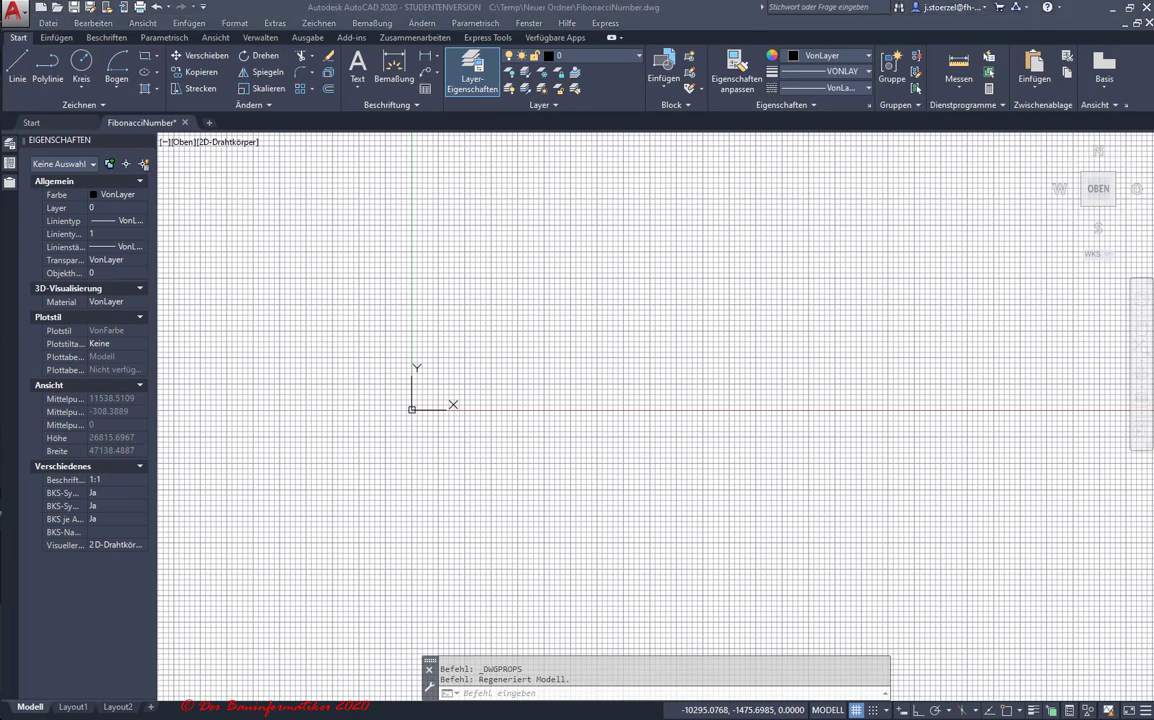
- Check the Fibonacci number article's square tiling in the browser, then minimize it to return to AutoCAD
key("alt+Tab")
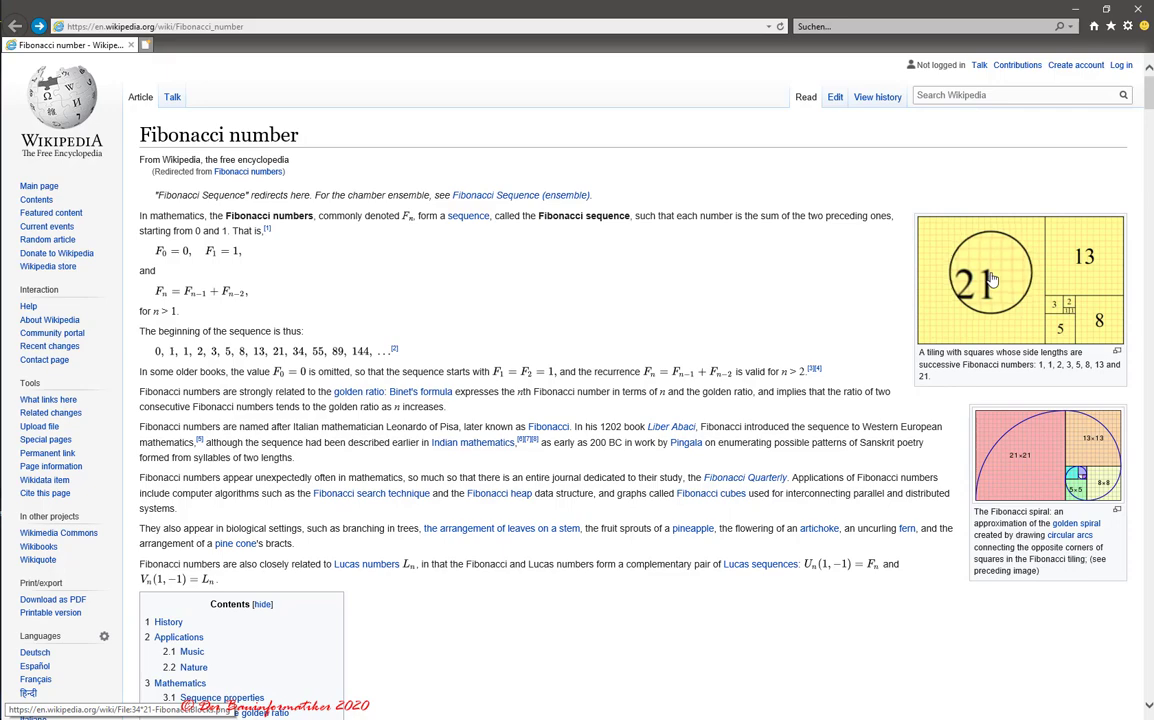
left_click(1078, 13)
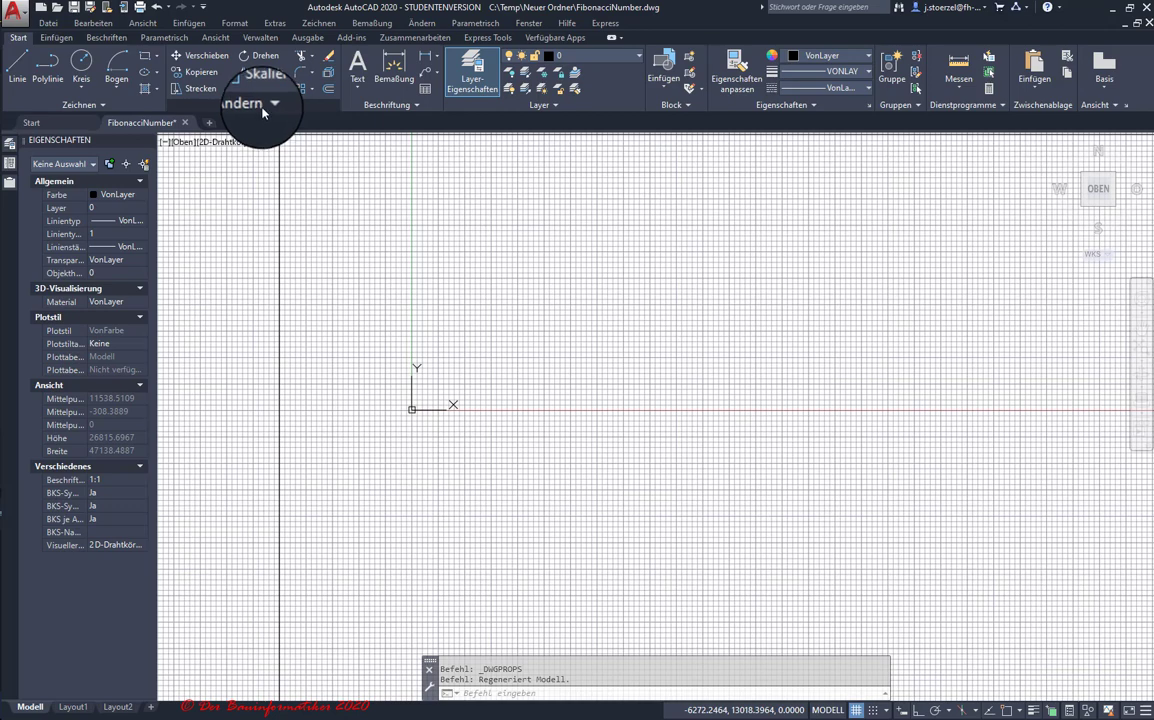
- Show the classic menu bar and start Format > Limiten to redefine the drawing limits
left_click(235, 24)
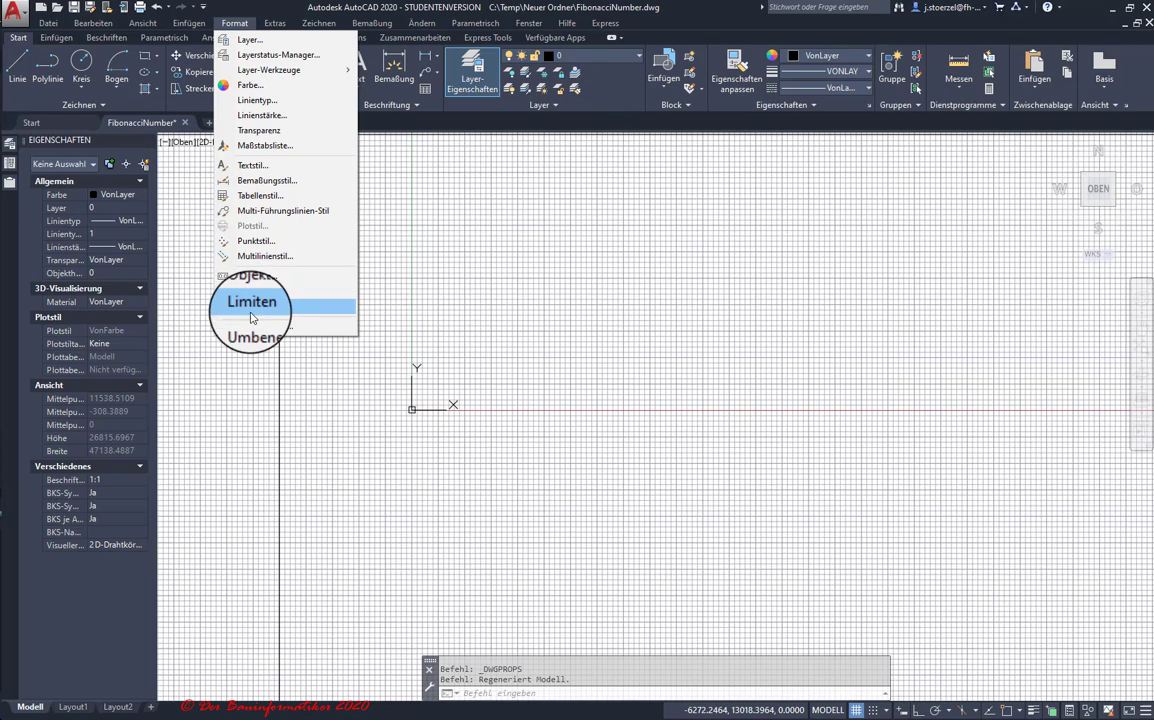
left_click(235, 24)
left_click(203, 7)
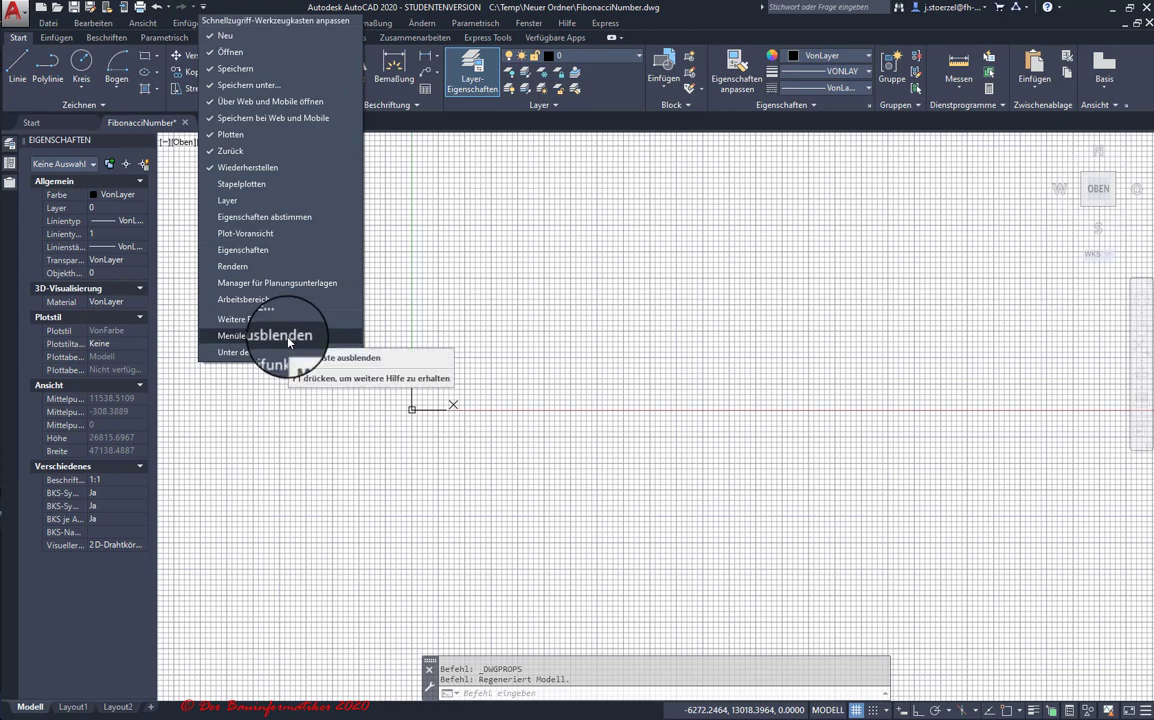
left_click(261, 12)
left_click(234, 27)
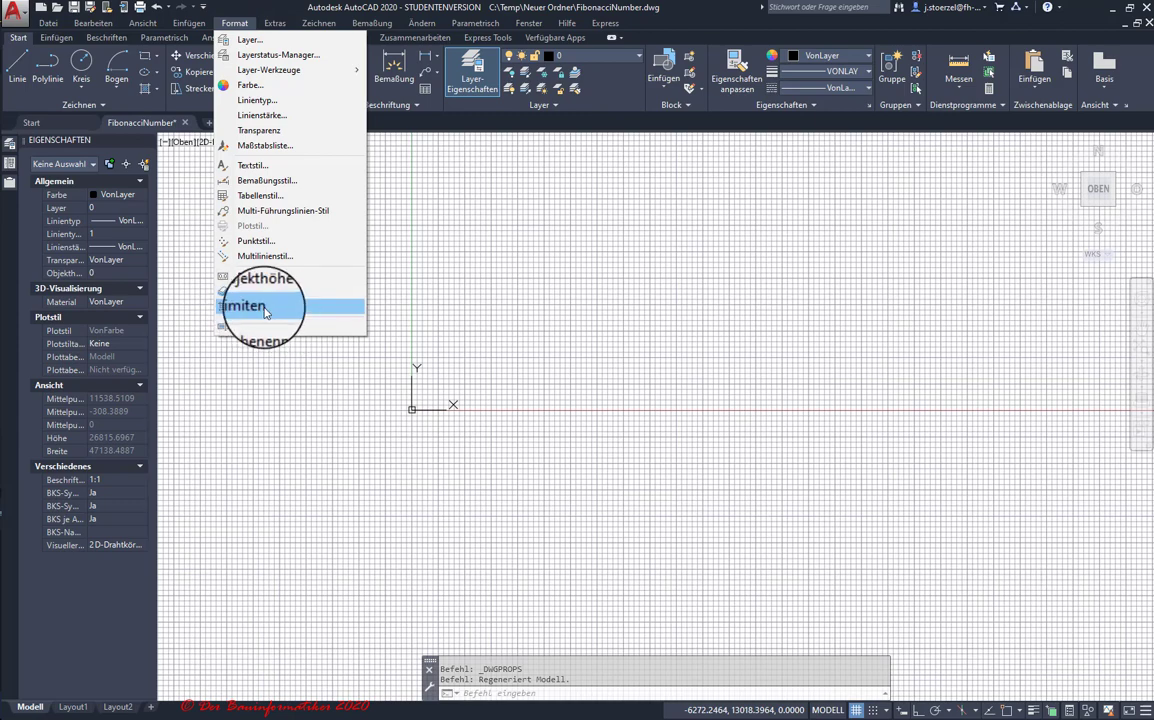
left_click(262, 307)
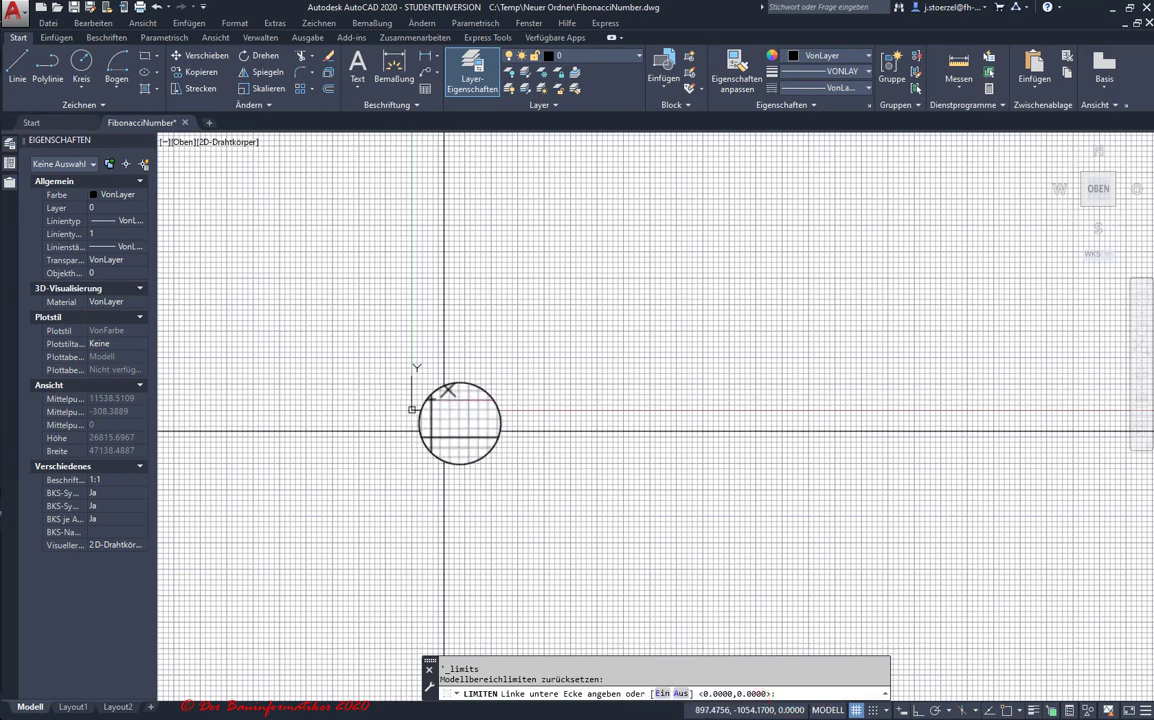
- Set the drawing limits from 0,0 to 35,25 and zoom out
key("Return")
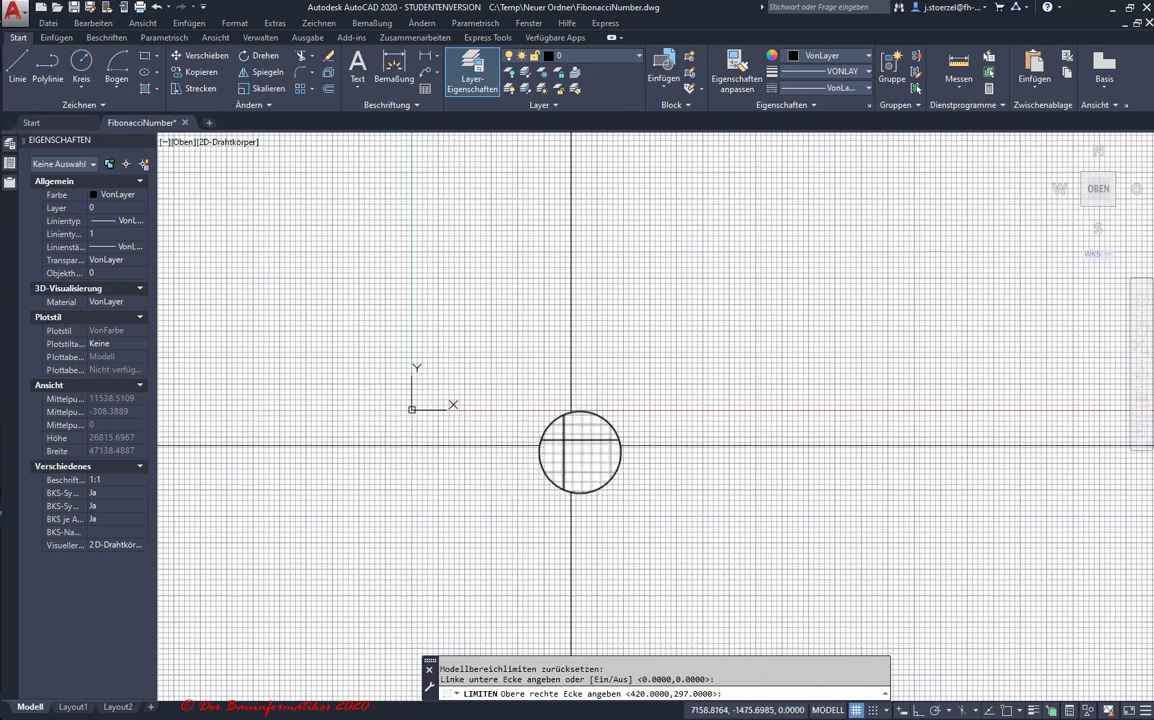
left_click(721, 693)
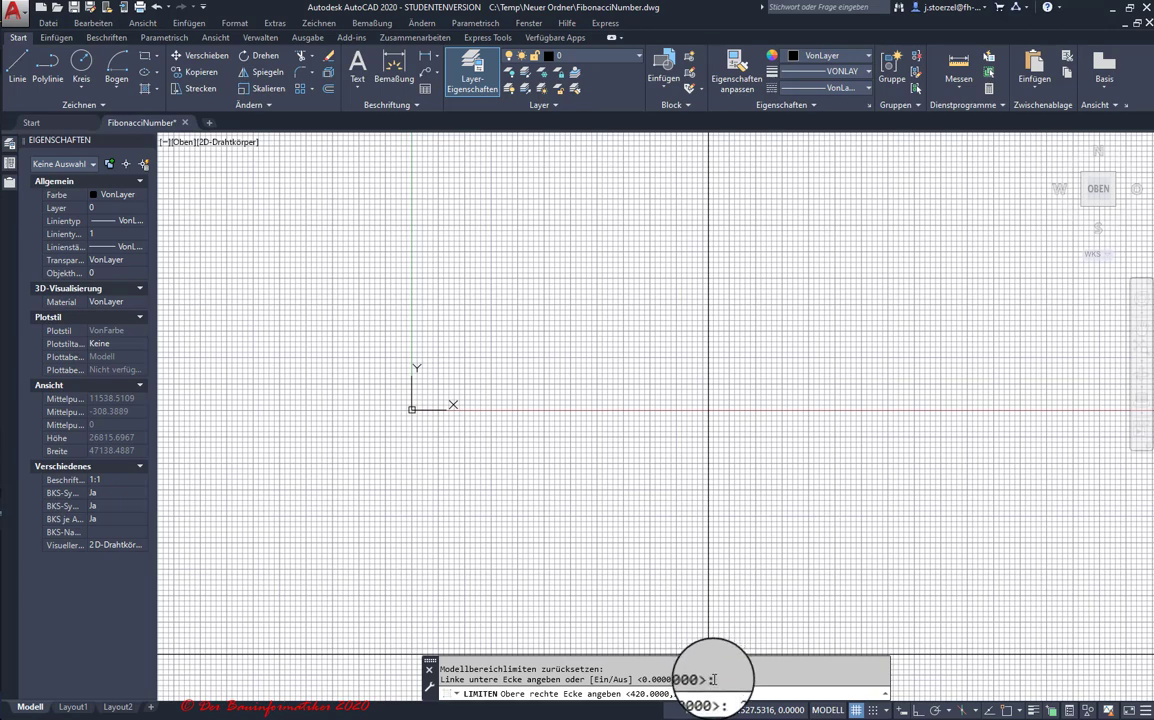
type("25")
left_click(739, 691)
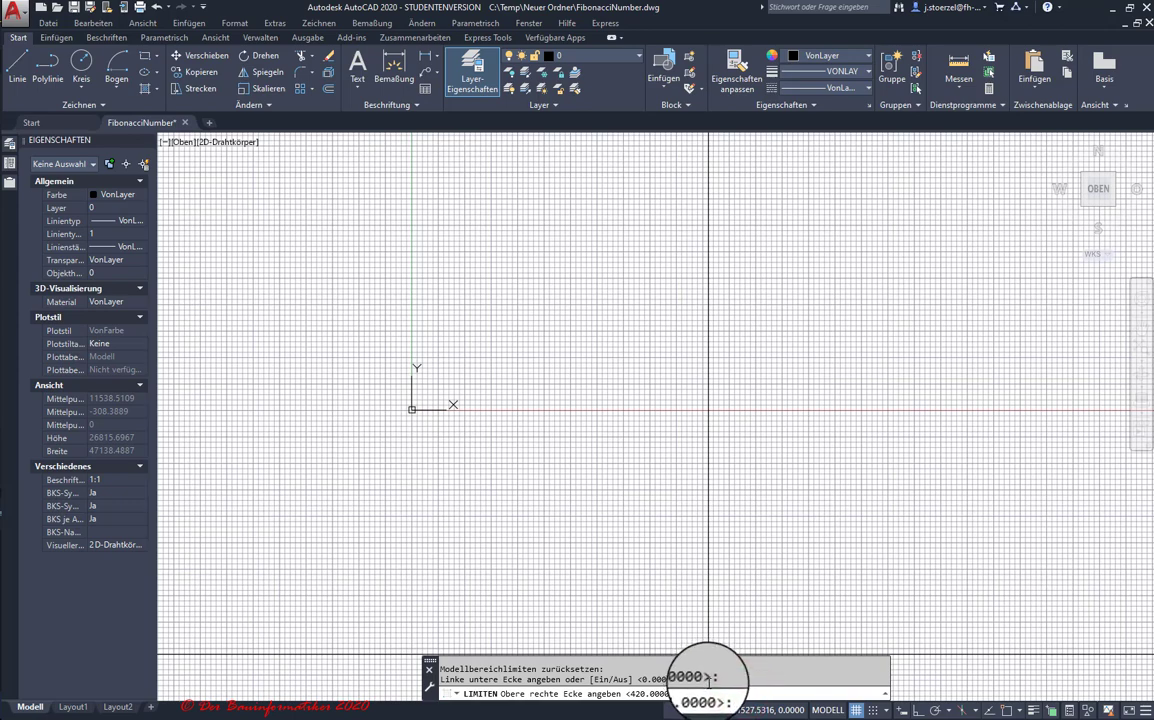
type("35,25")
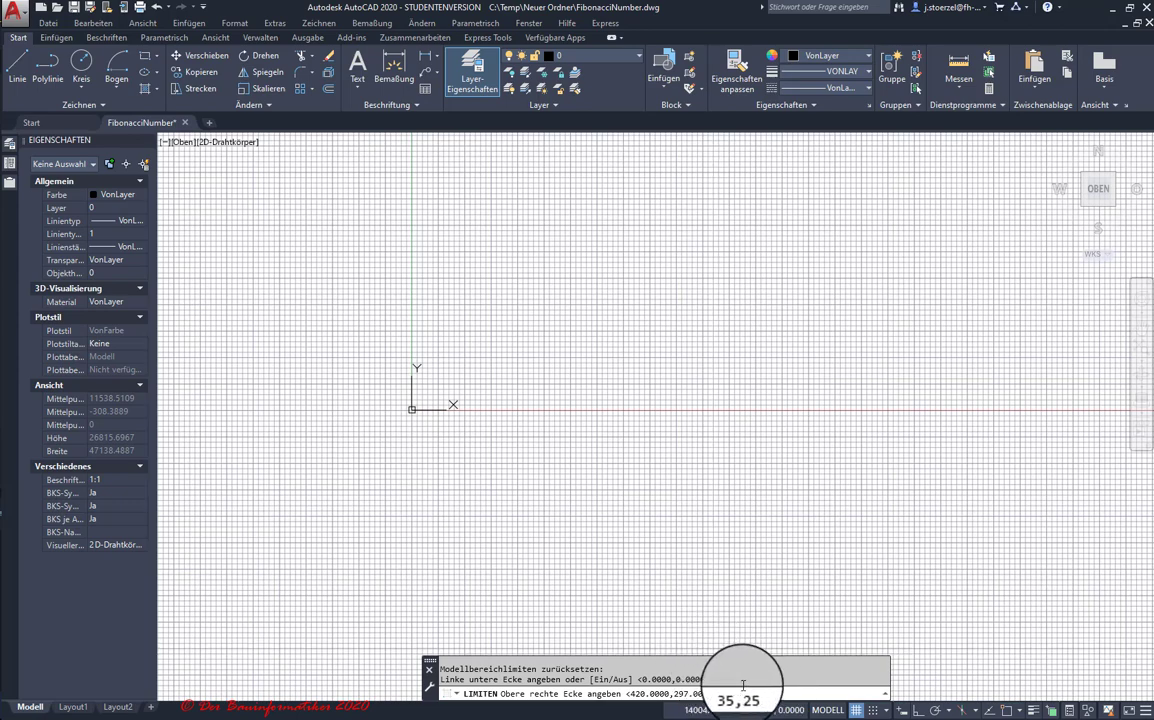
key("Return")
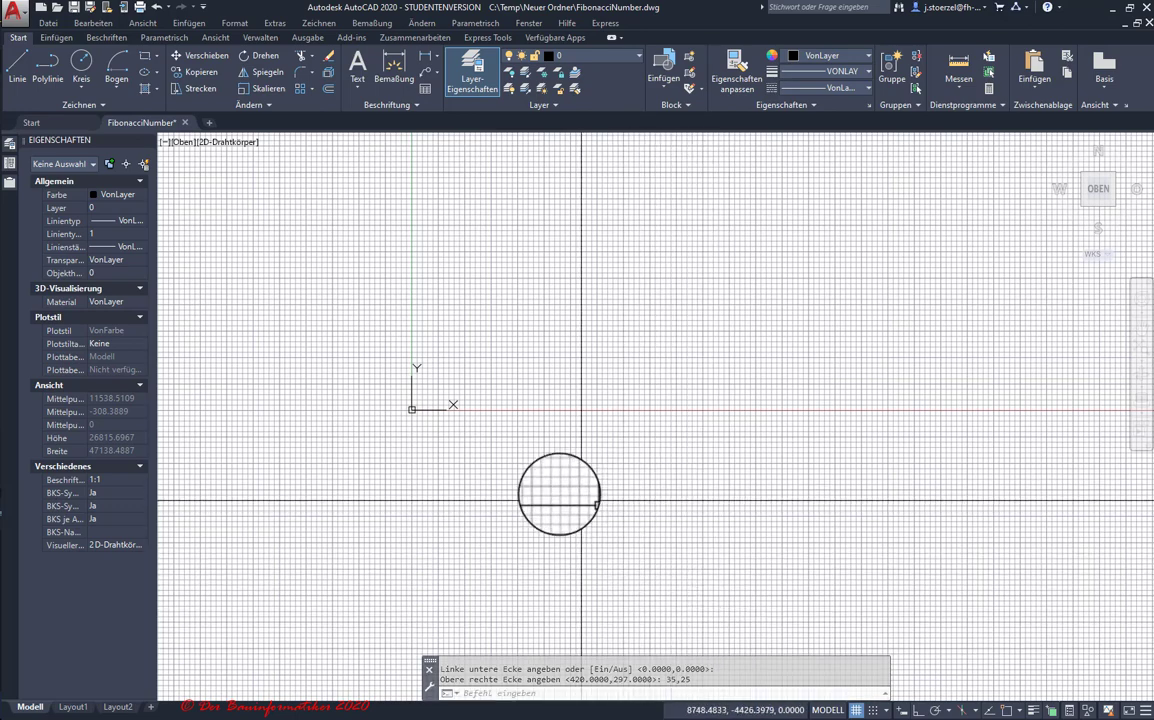
scroll(413, 440, "down", 4)
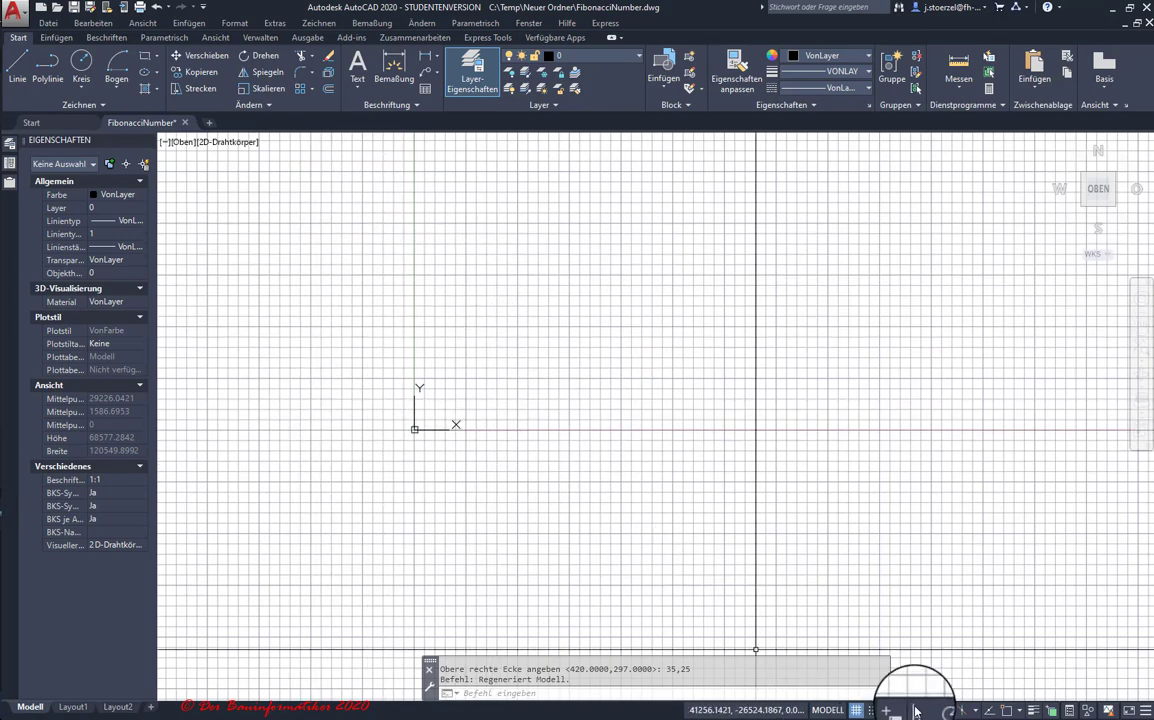
- In the snap and grid settings, change the snap X and grid X/Y spacing from 10 to 1
left_click(880, 705)
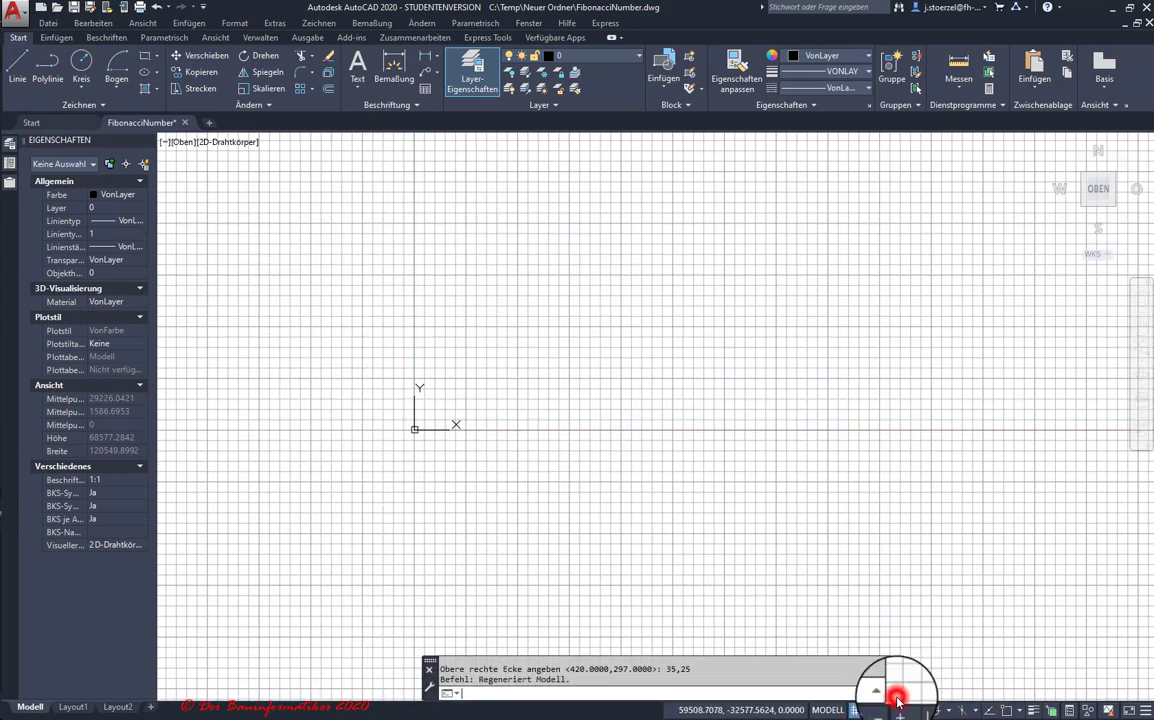
right_click(897, 700)
left_click(876, 681)
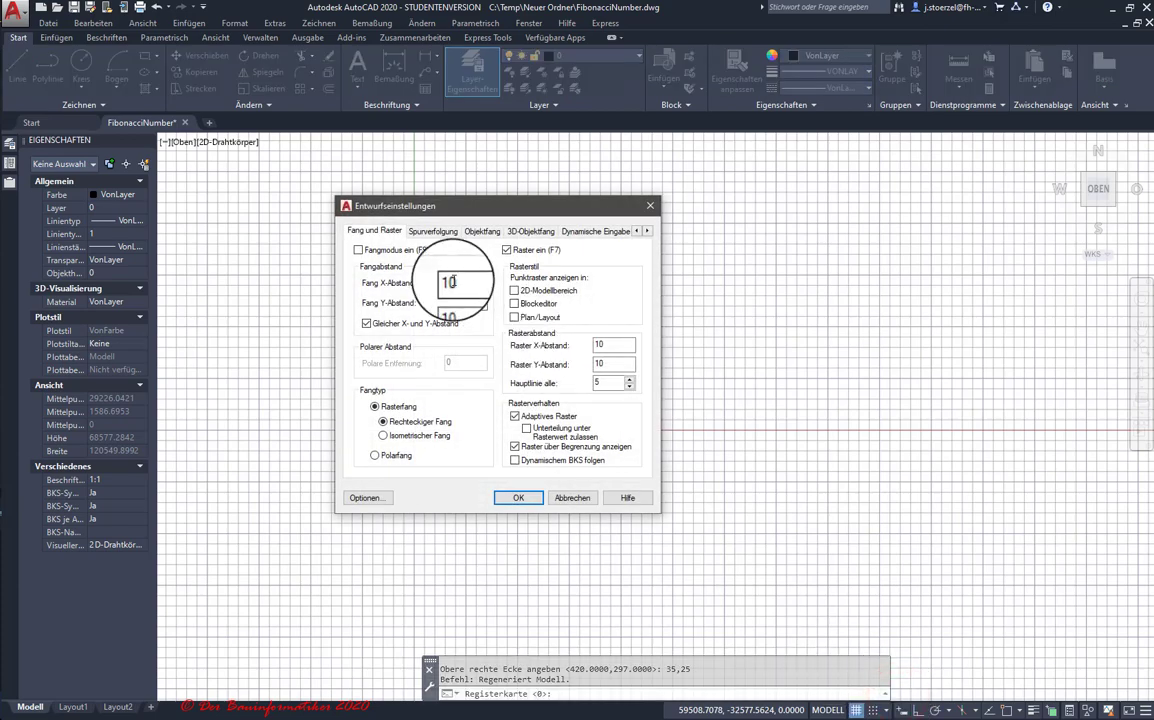
double_click(451, 282)
key("BackSpace")
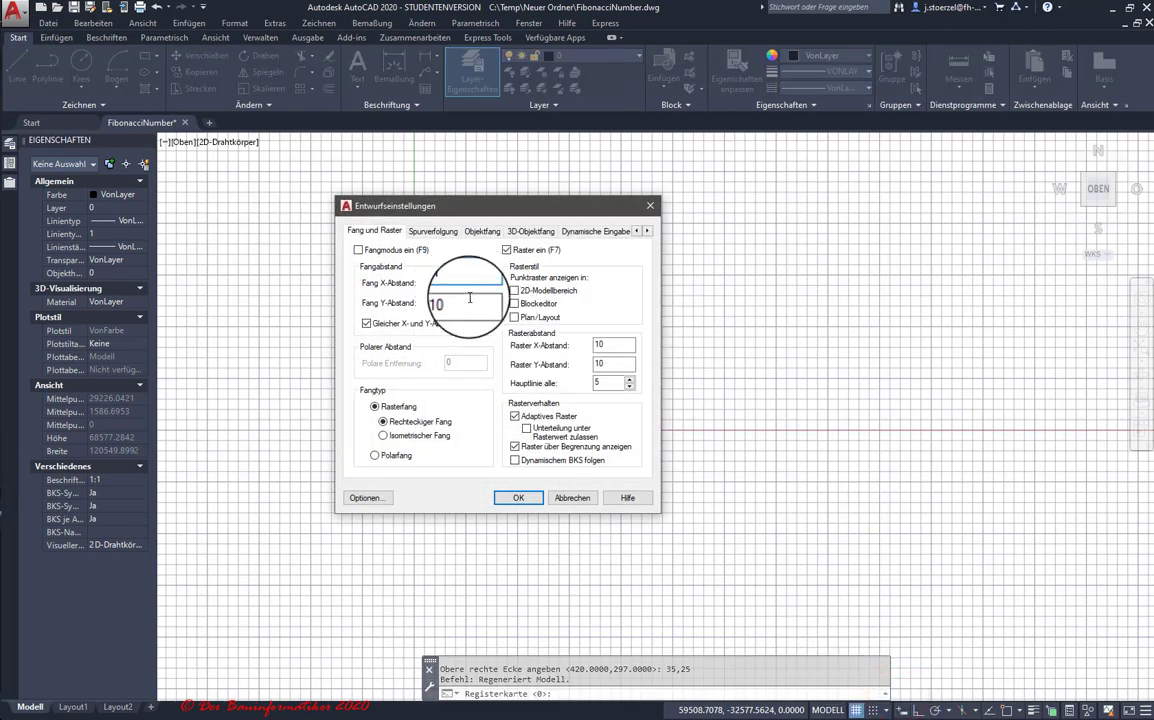
type("1")
double_click(594, 344)
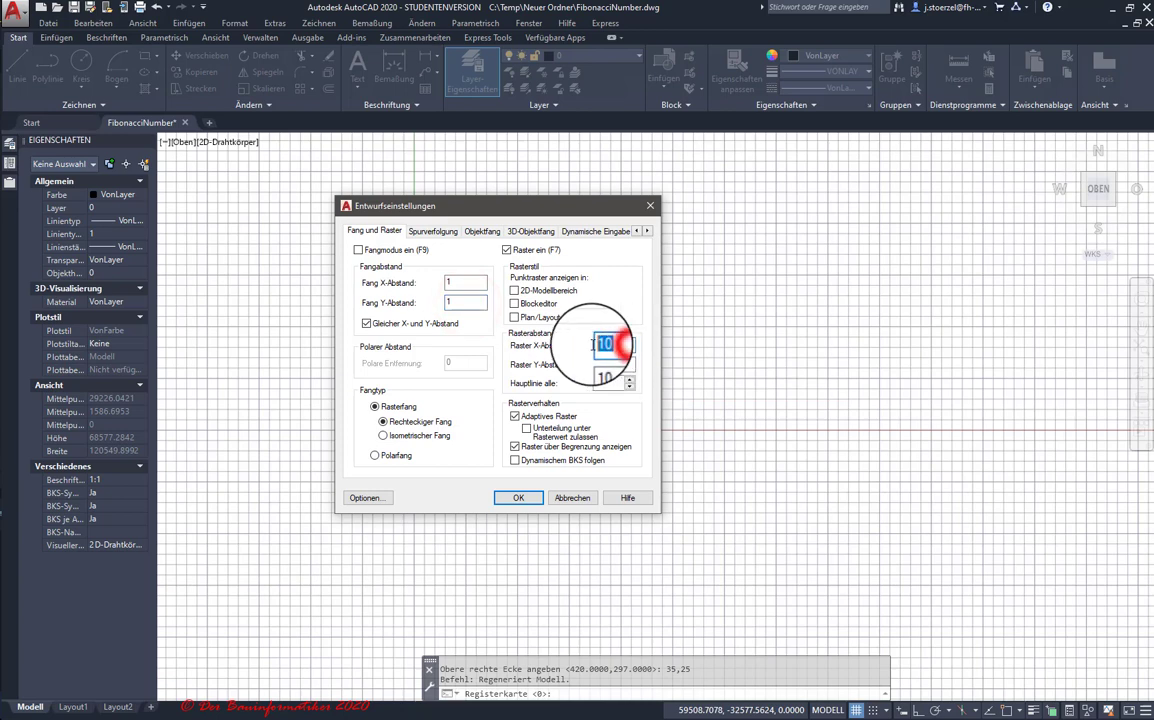
type("1")
double_click(600, 364)
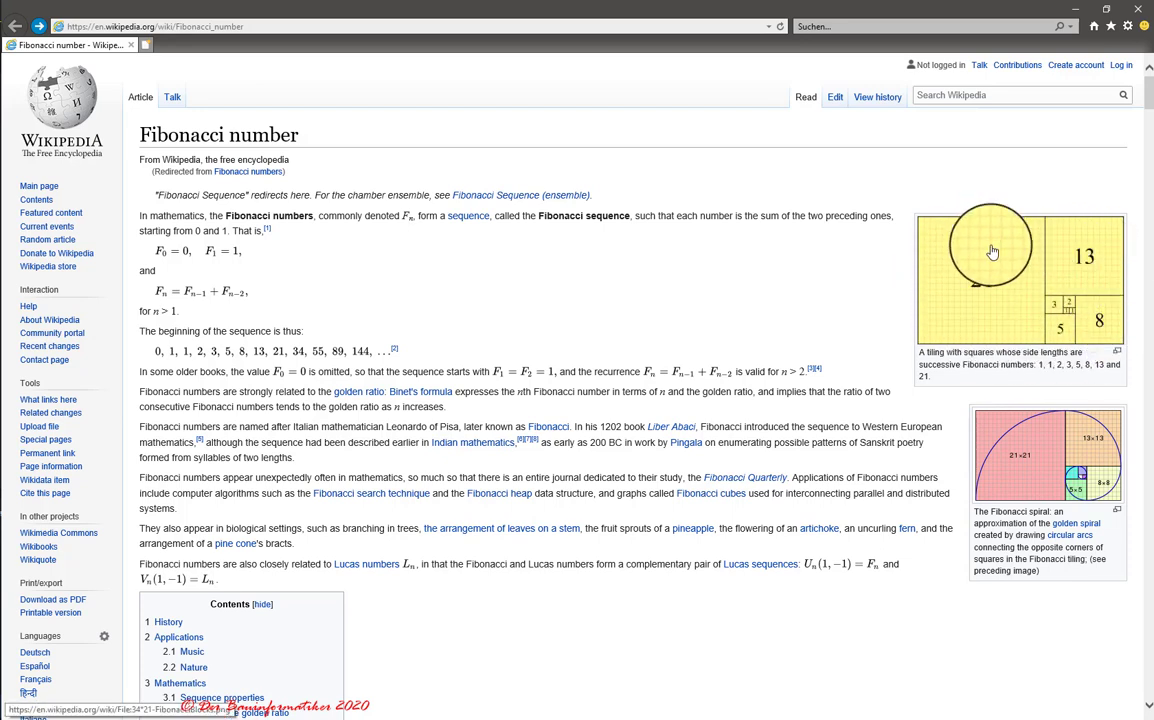
- Turn off Adaptive Grid and grid display beyond limits, apply, and zoom to the grid area
left_click(1077, 12)
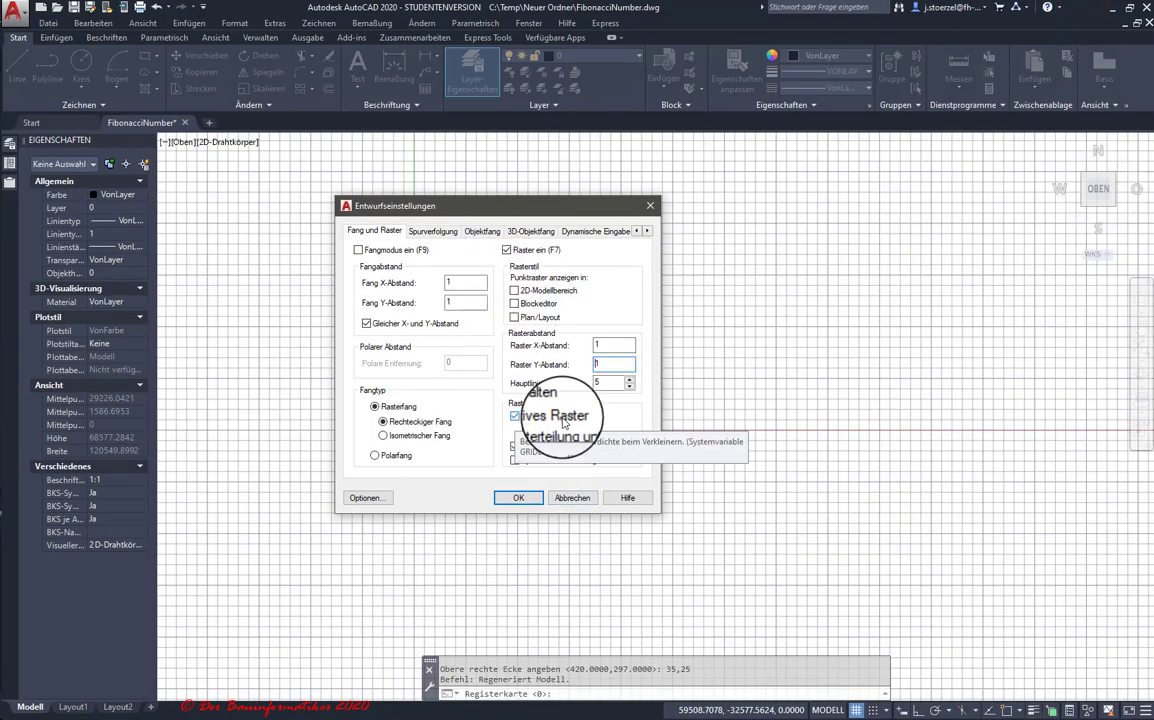
left_click(514, 417)
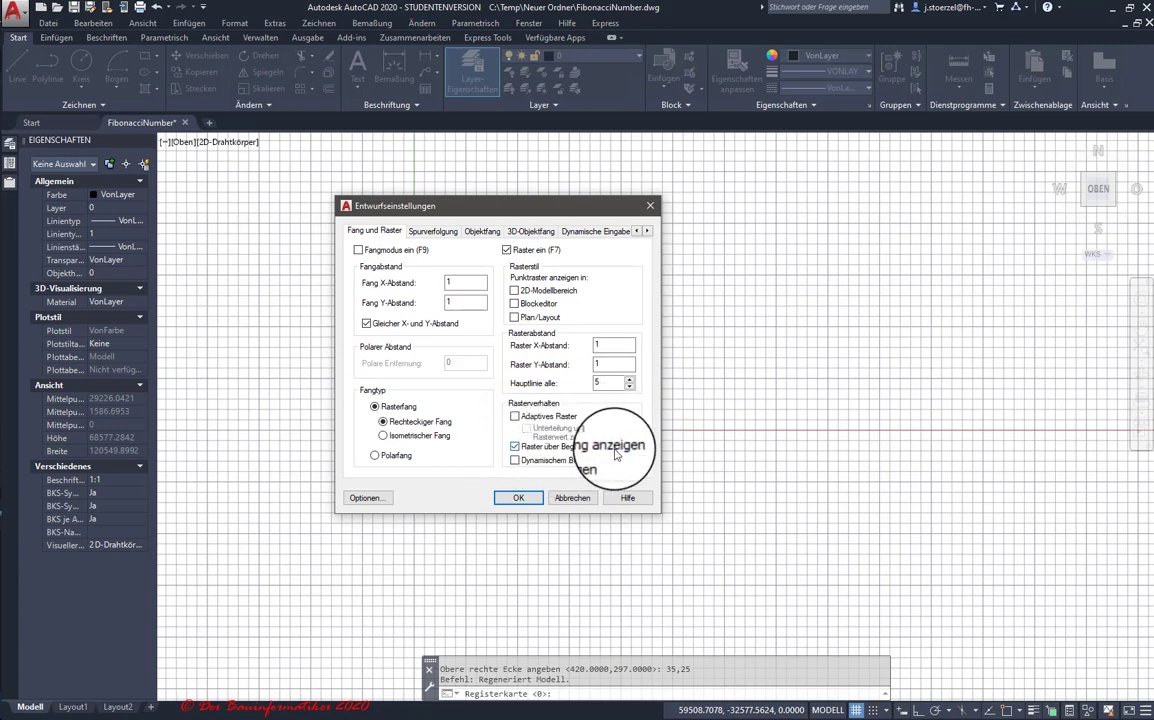
left_click(514, 446)
left_click(518, 497)
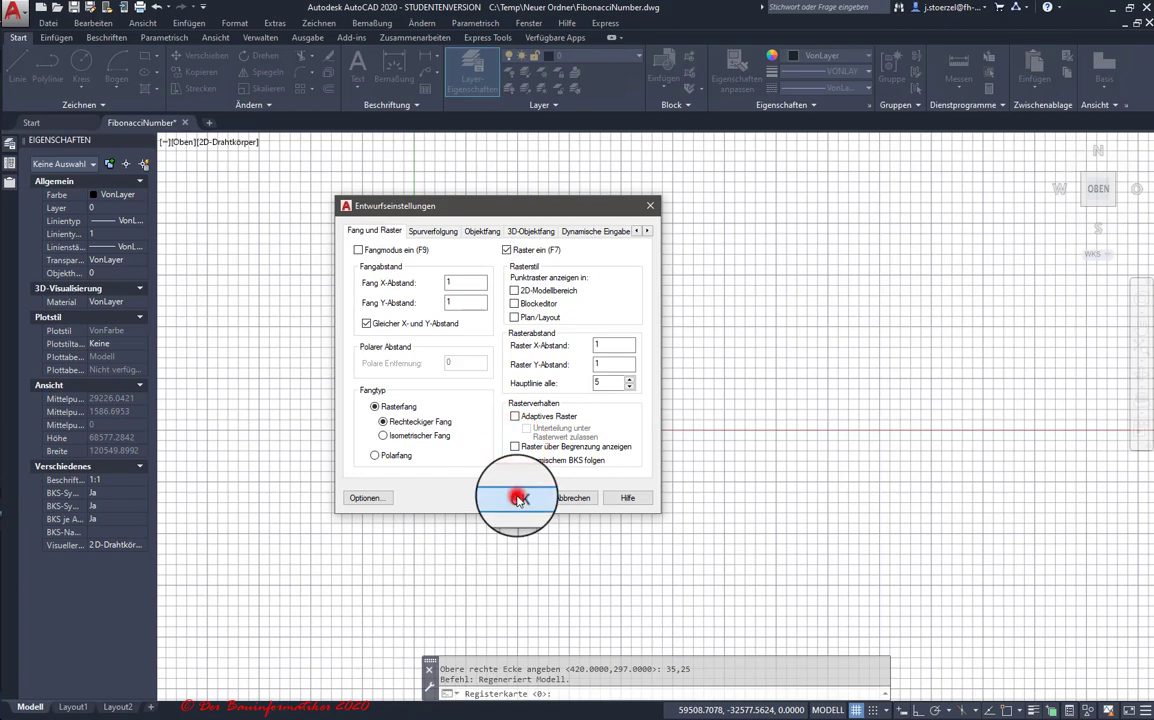
middle_click(577, 405)
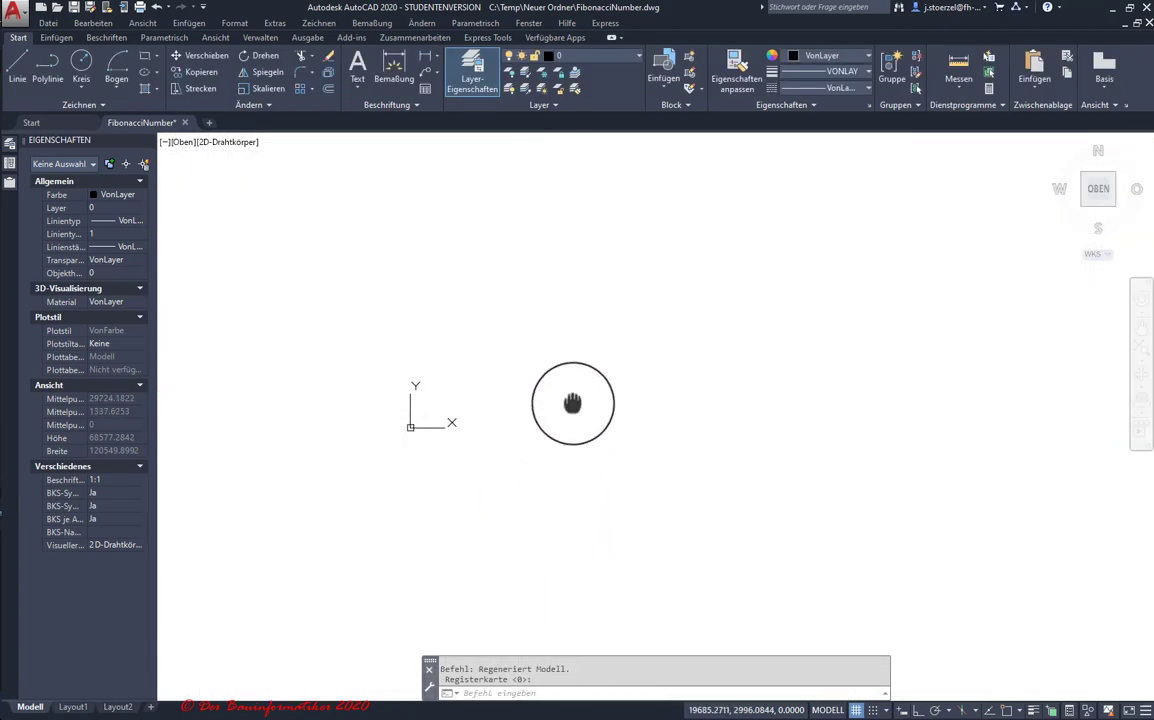
middle_click(577, 405)
scroll(591, 413, "down", 3)
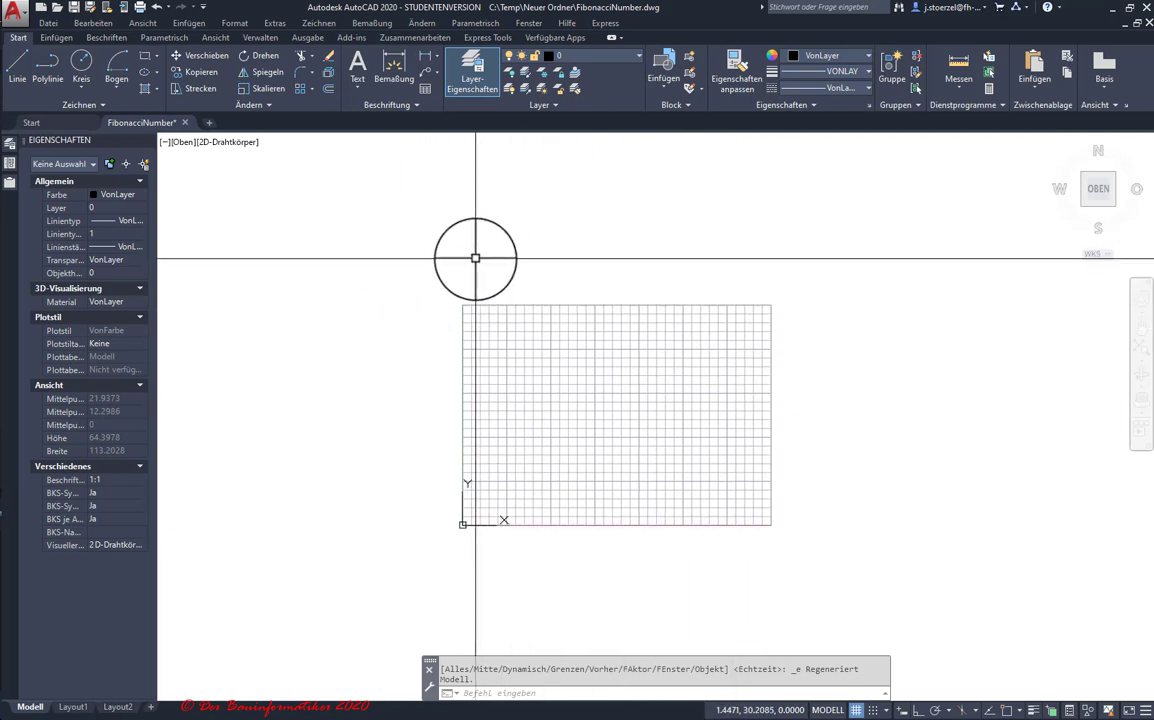
middle_click_drag(479, 258, 450, 280)
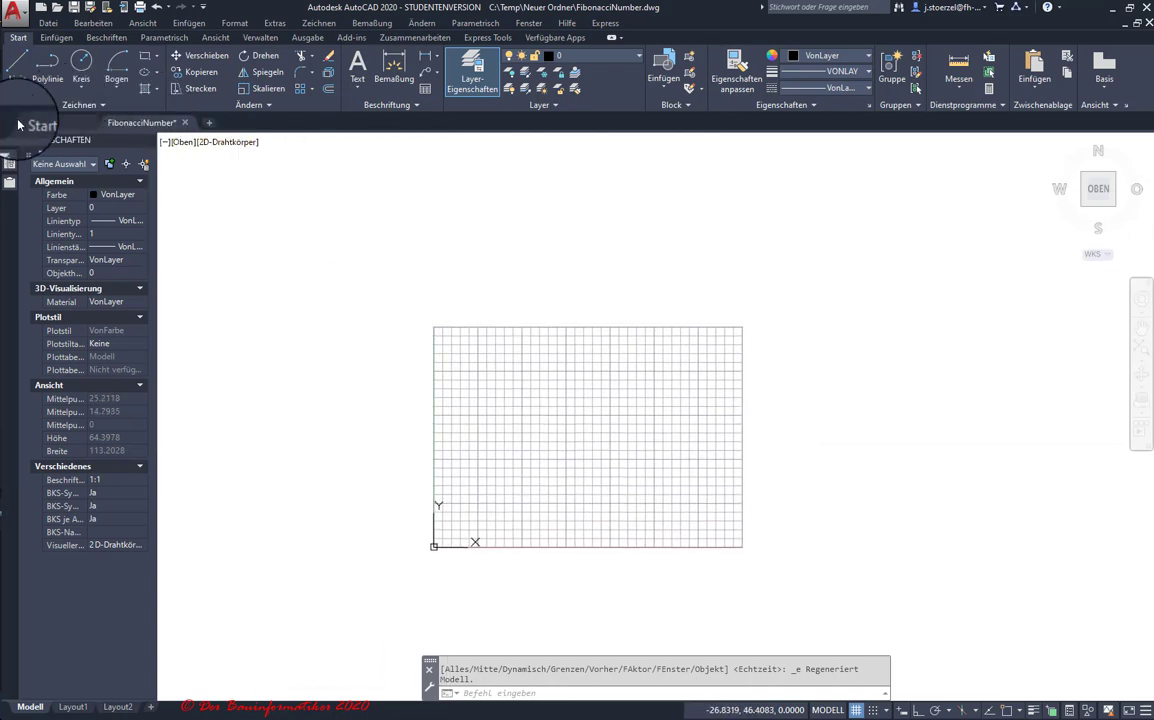
left_click(10, 146)
- Add the Rechtecke layer with red colour and 0.35 mm lineweight
left_click(111, 163)
type("Rechtecke")
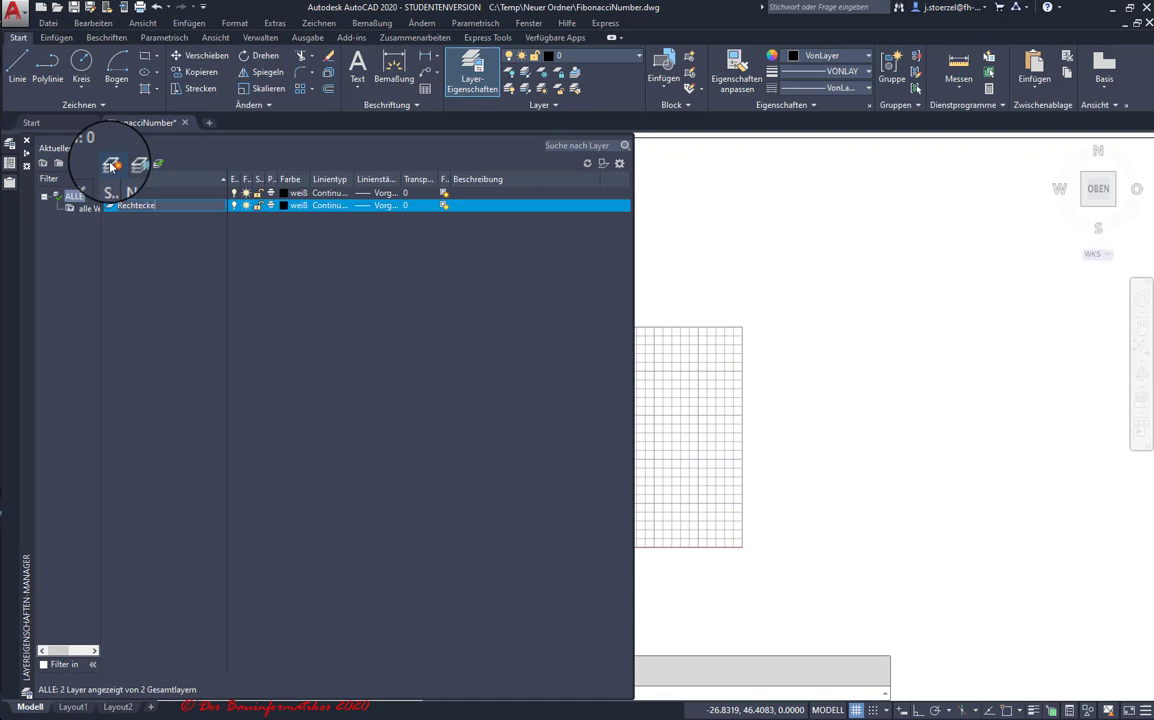
left_click(285, 210)
left_click(311, 432)
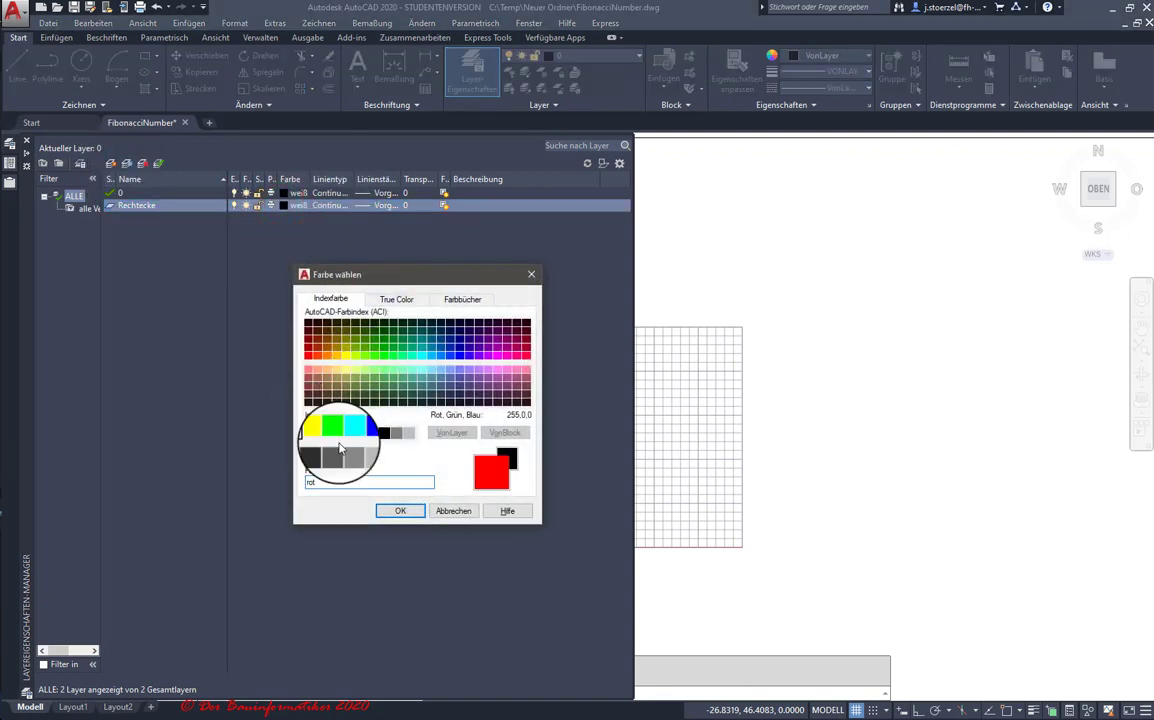
left_click(411, 515)
left_click(375, 206)
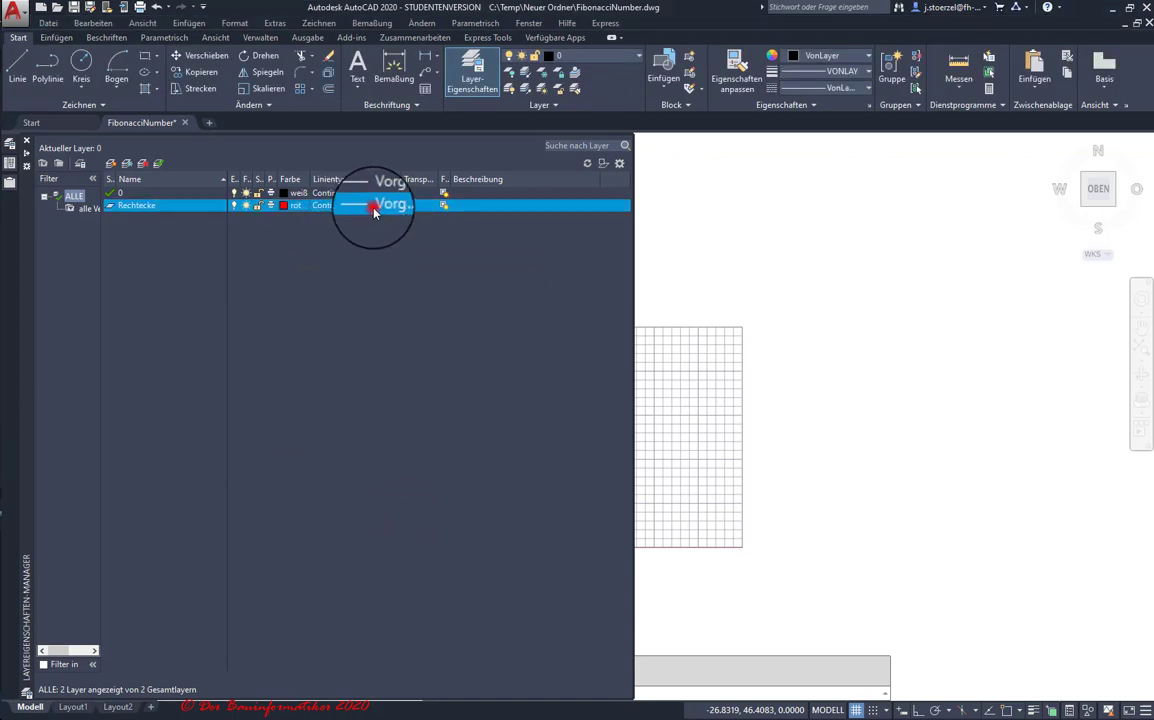
left_click(401, 418)
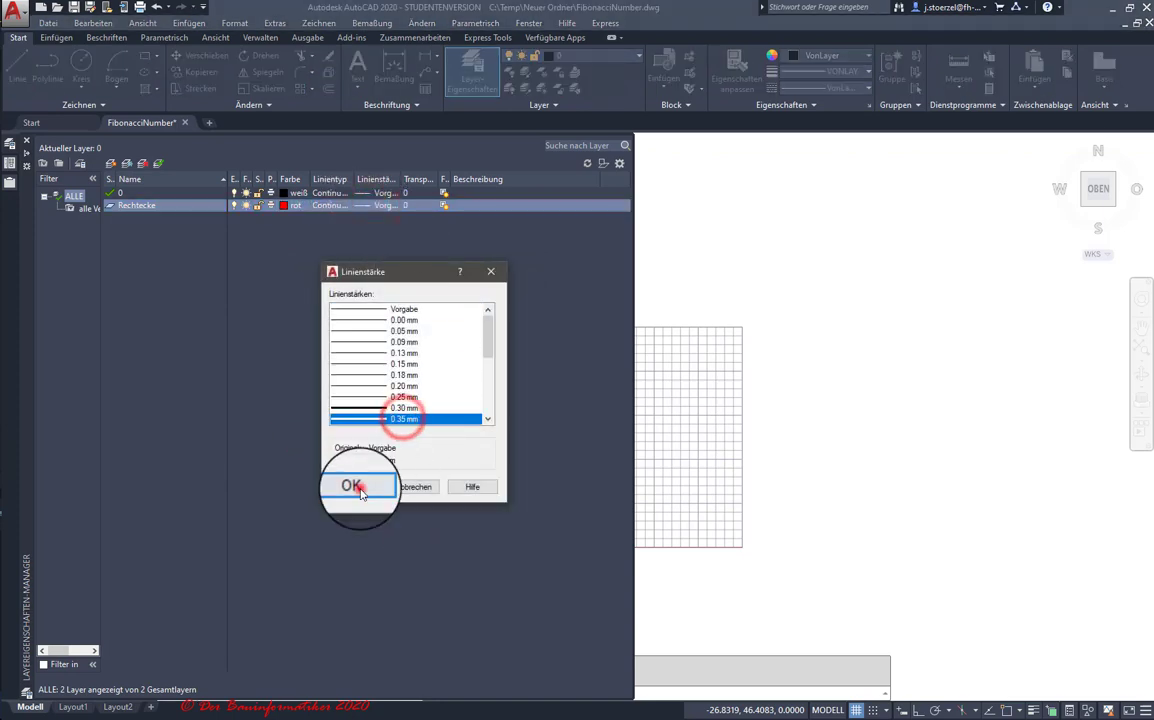
left_click(355, 486)
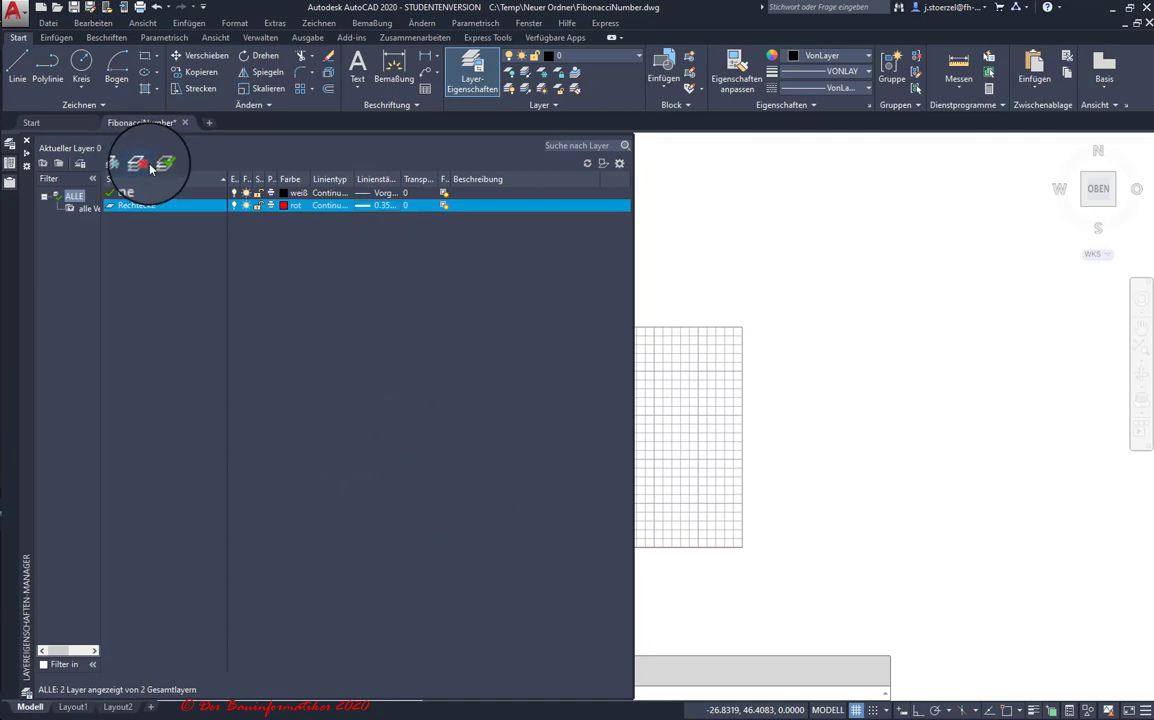
- Add the Spirale layer with blue colour and 0.50 mm lineweight
left_click(111, 165)
type("Spirale")
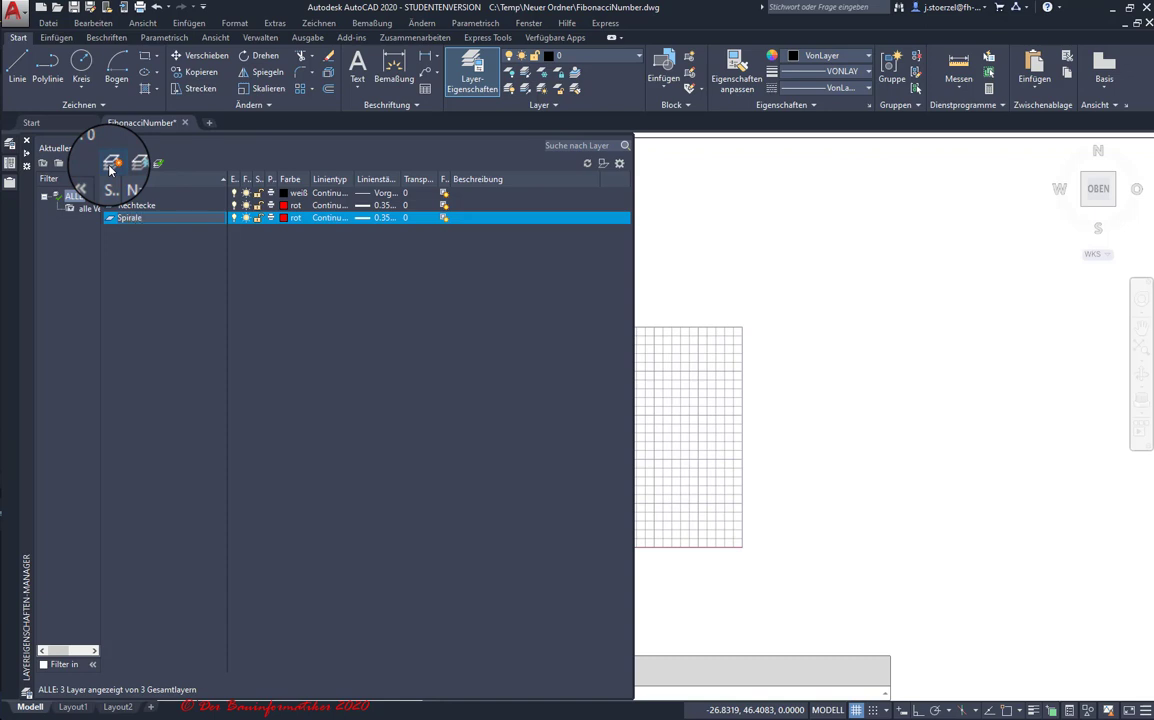
left_click(288, 217)
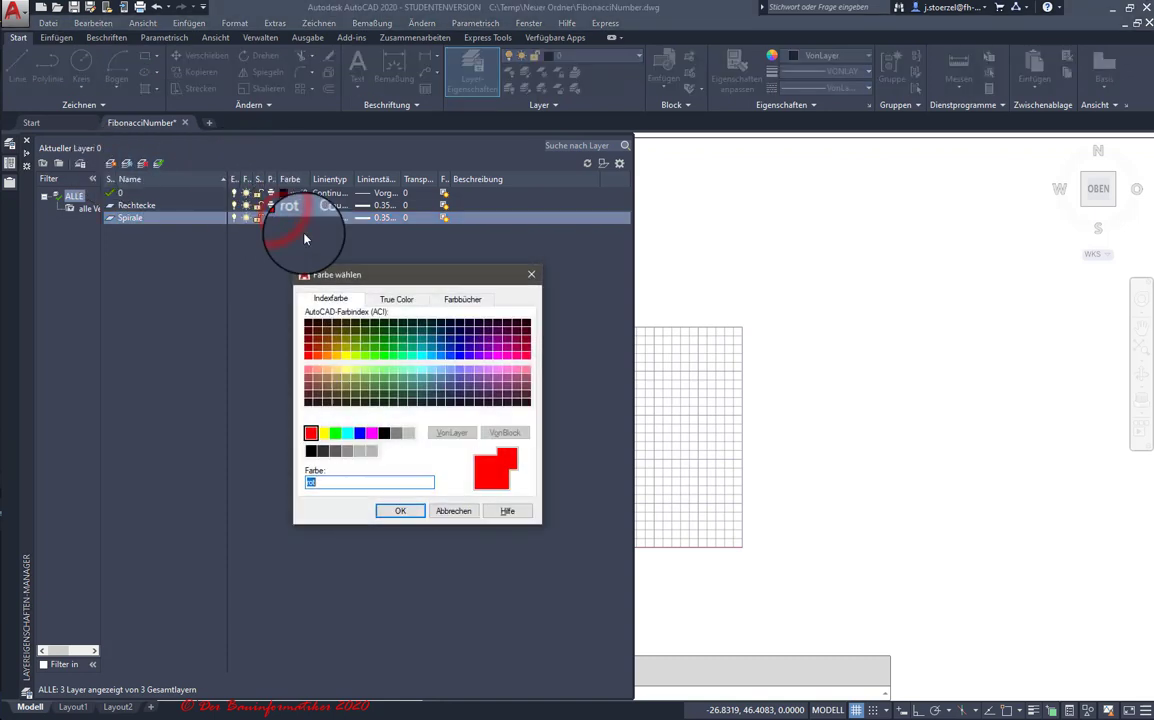
left_click(359, 432)
left_click(400, 510)
left_click(375, 217)
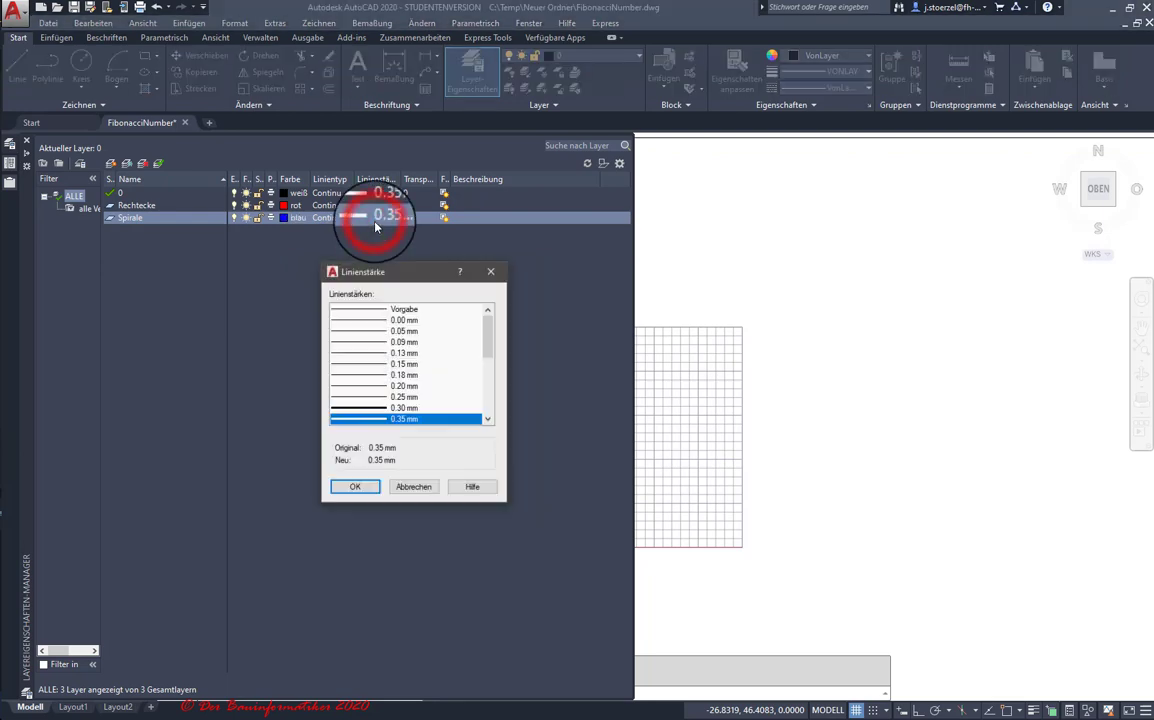
scroll(420, 400, "down", 1)
left_click(403, 408)
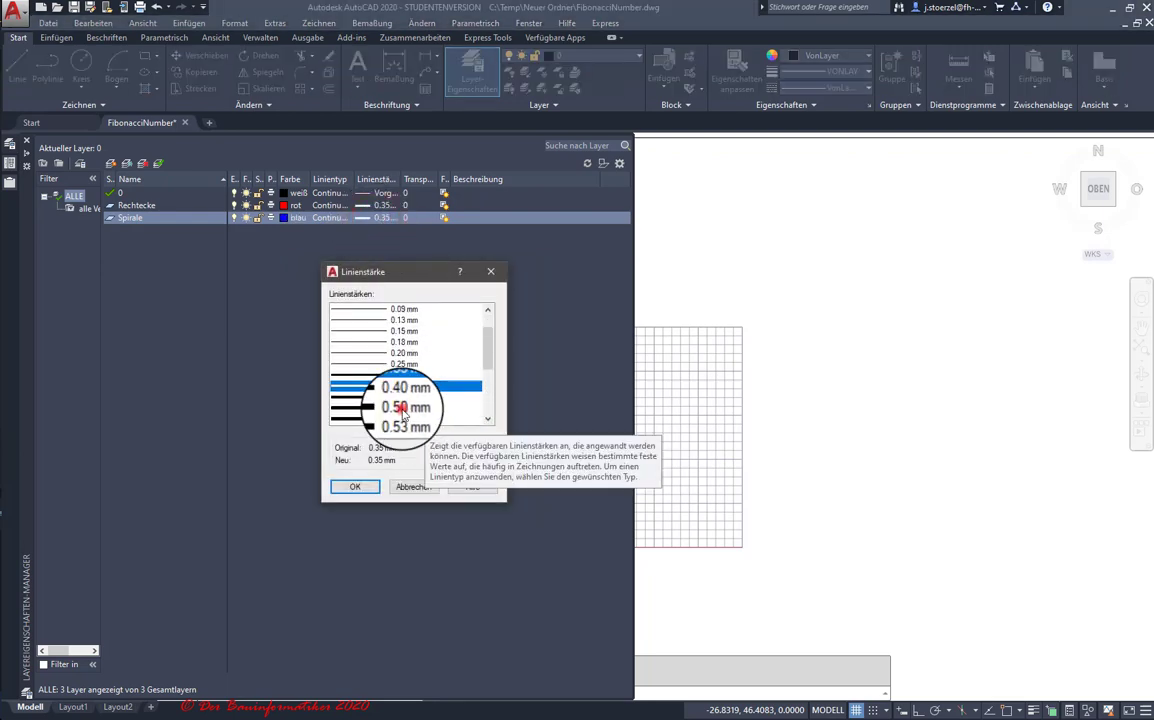
left_click(367, 484)
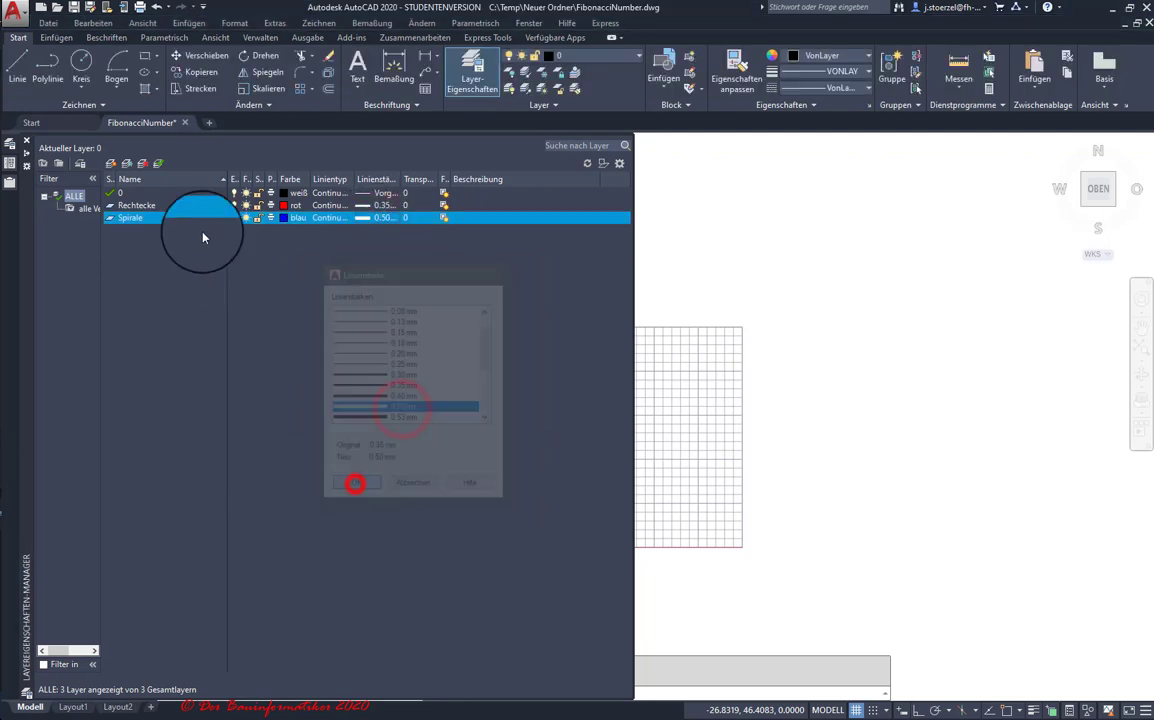
- Add a layer renamed Vorlage, yellow with default lineweight, and make it the current layer
left_click(110, 163)
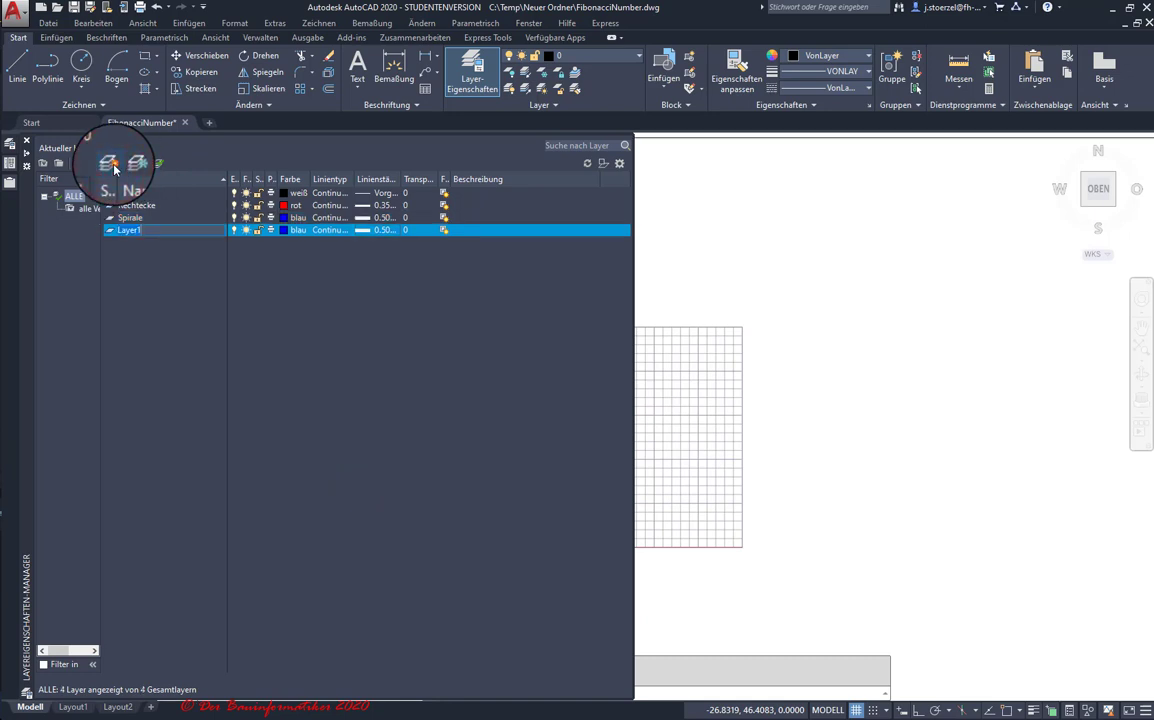
left_click(148, 232)
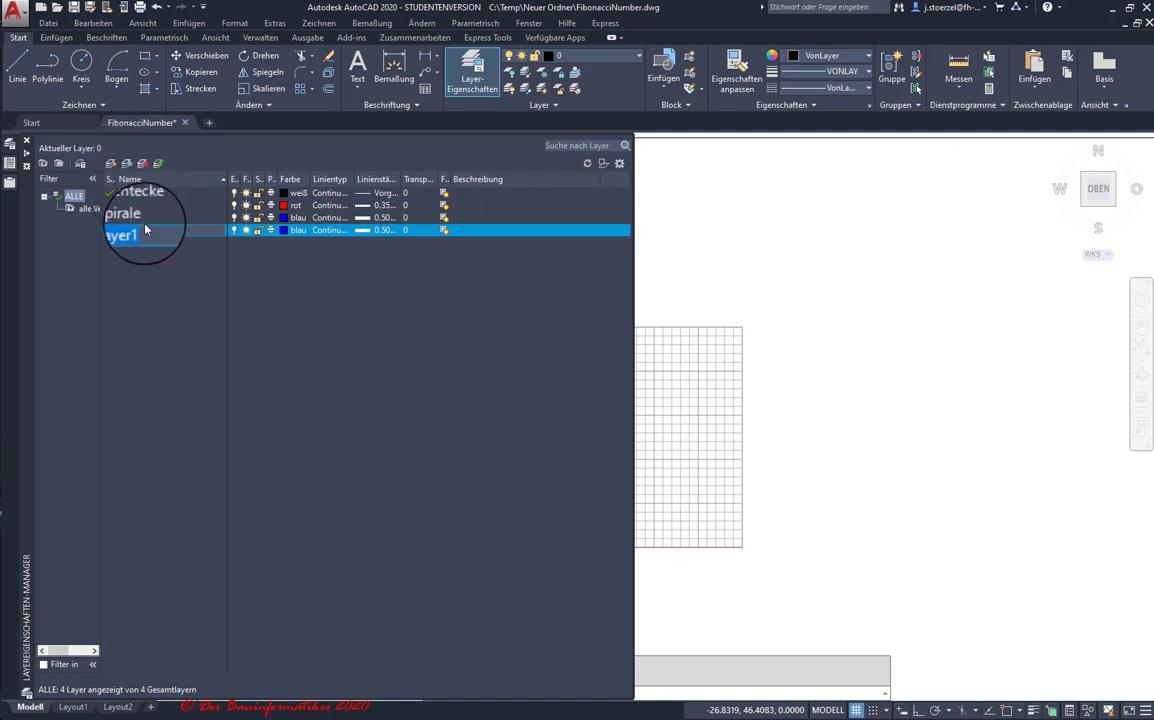
left_click(155, 231)
type("Vorlage")
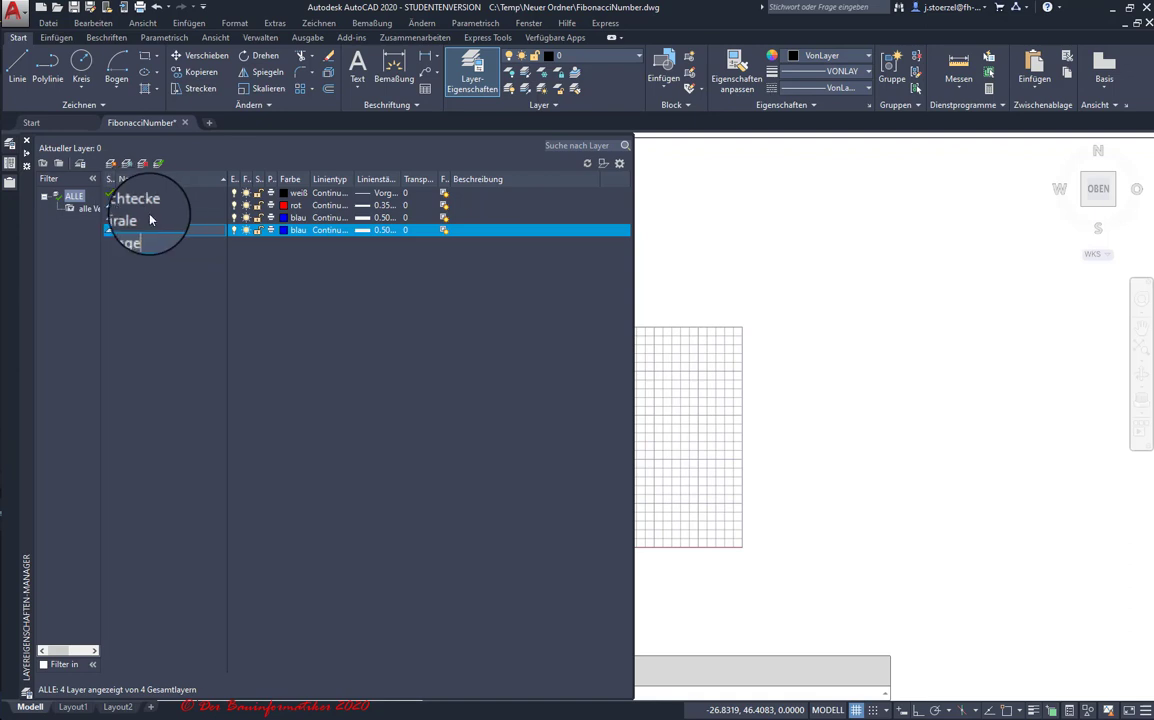
left_click(285, 231)
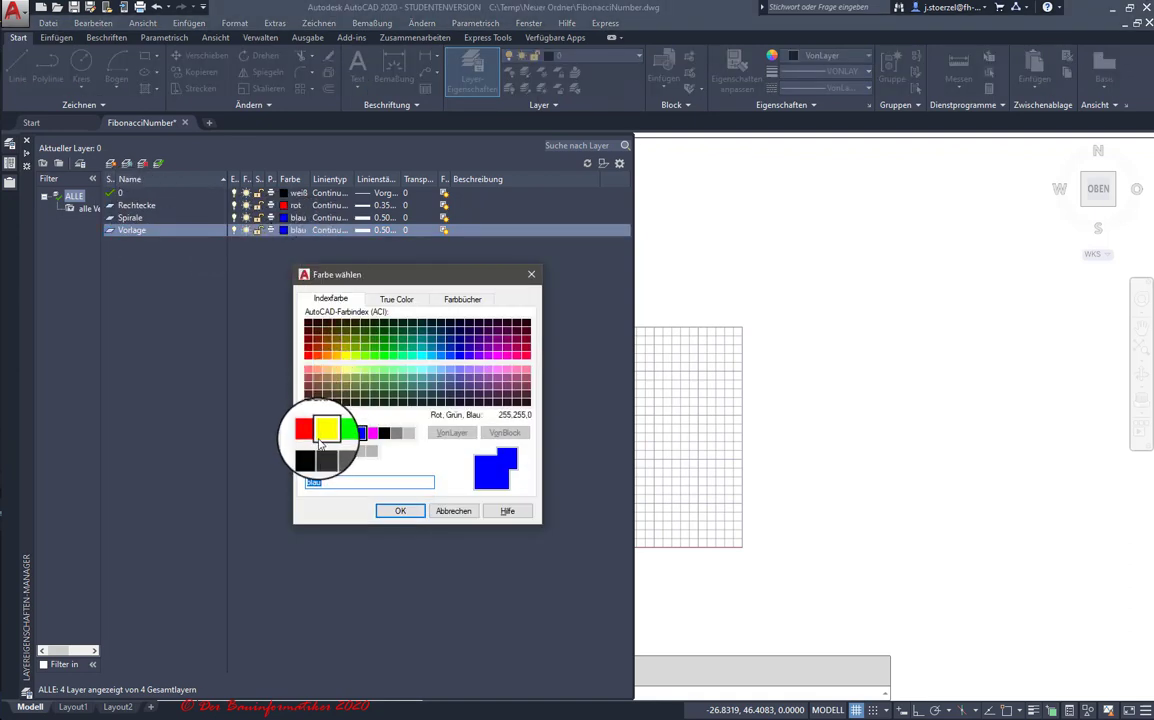
left_click(322, 432)
left_click(400, 511)
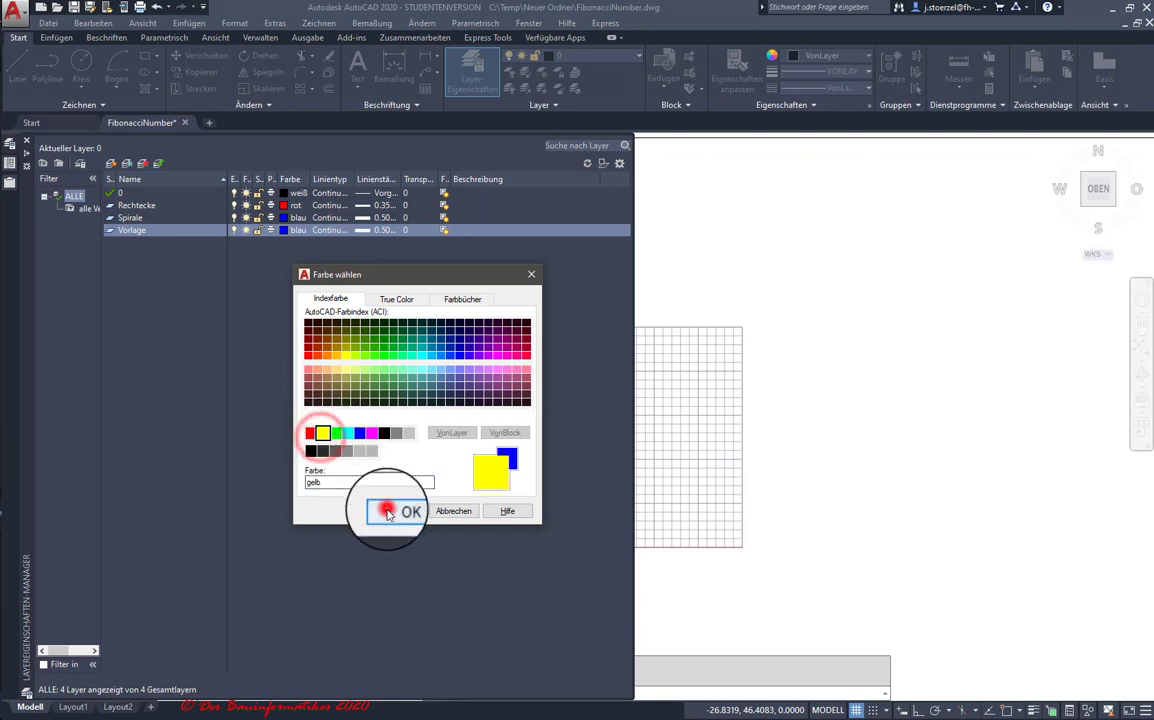
left_click(270, 232)
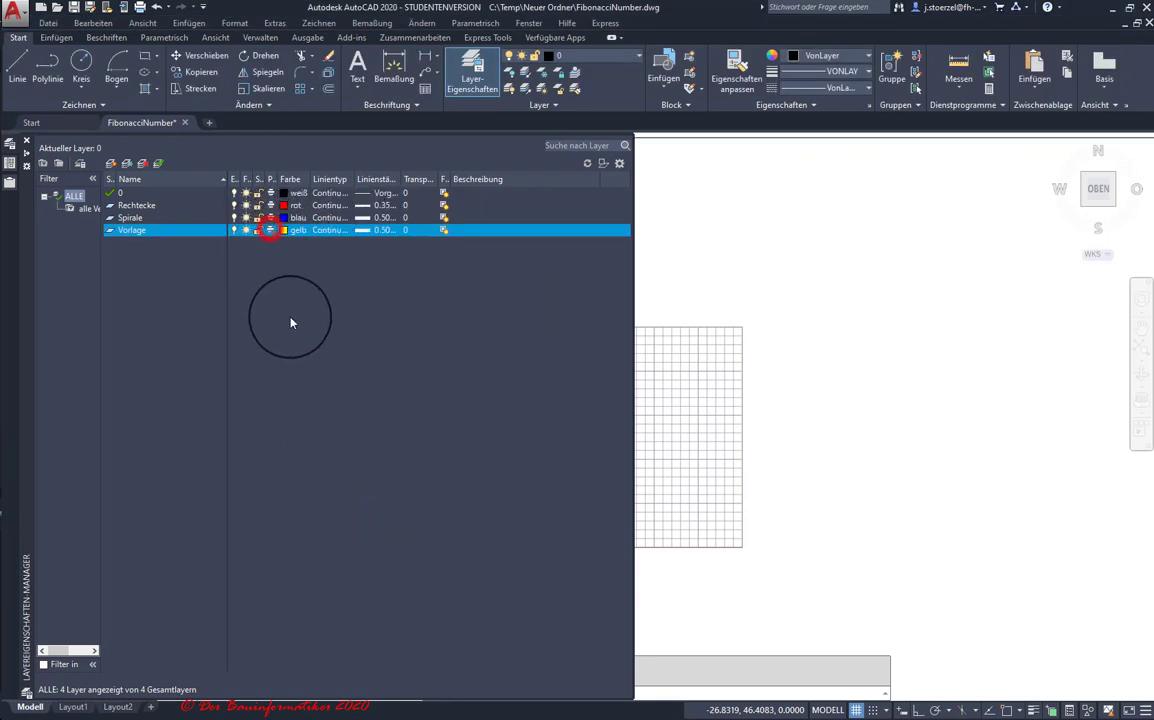
left_click(376, 231)
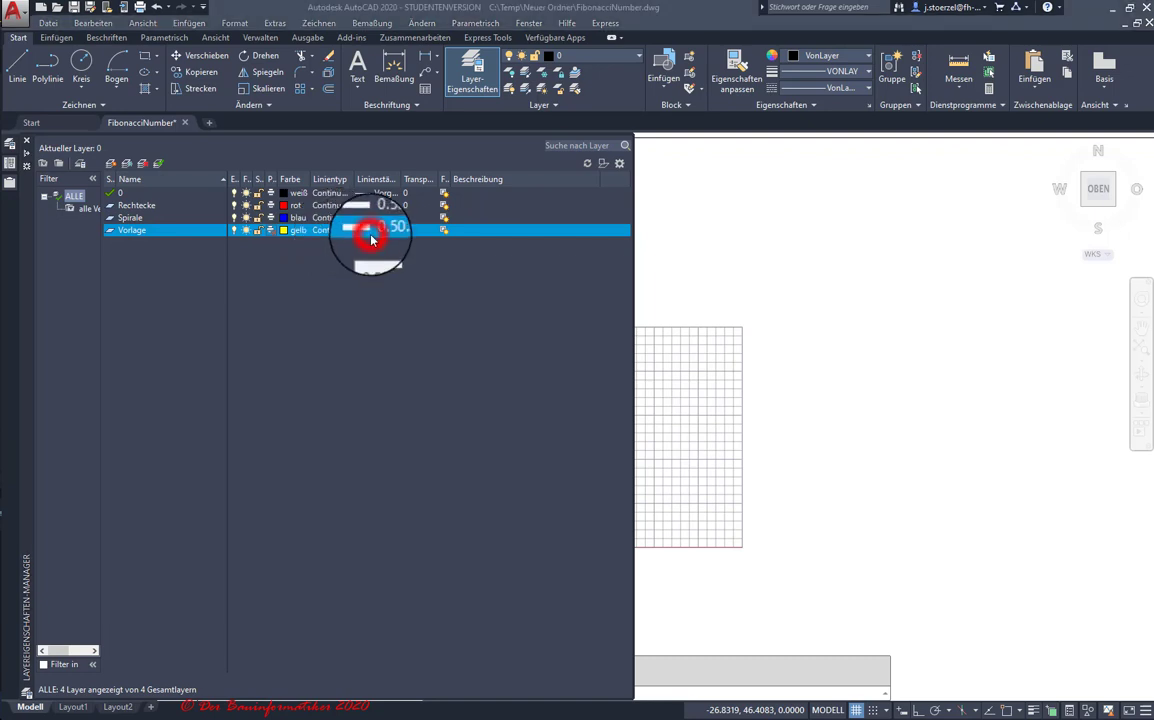
scroll(372, 314, "up", 1)
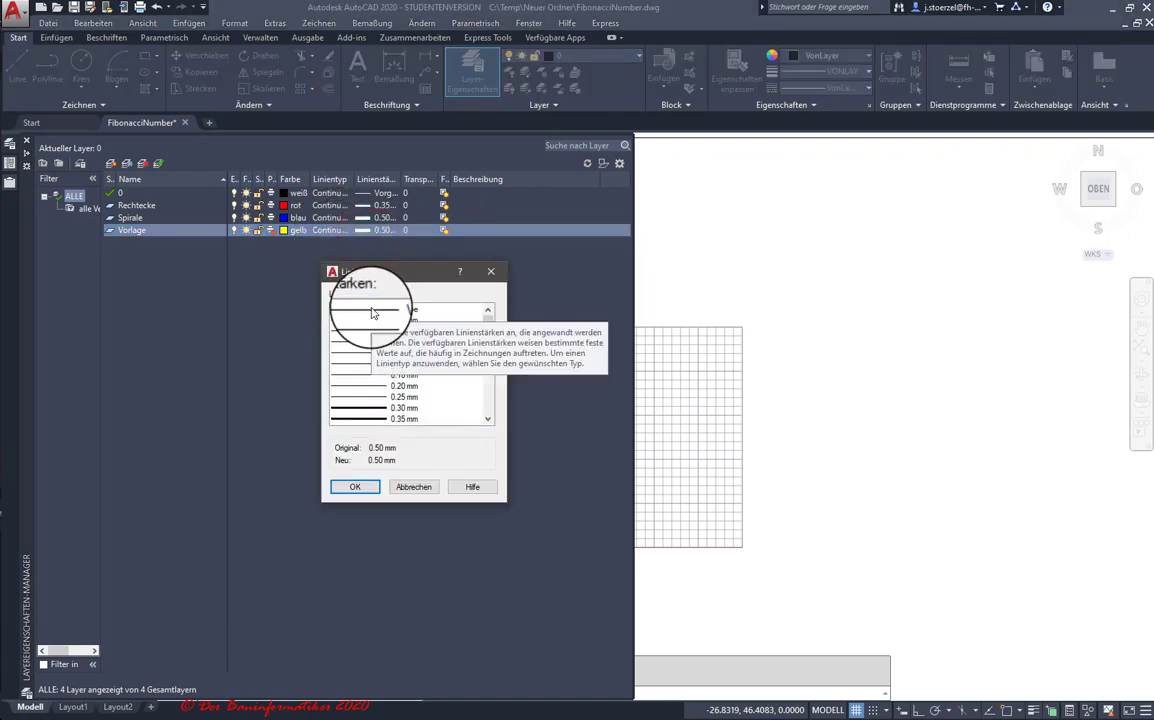
left_click(372, 310)
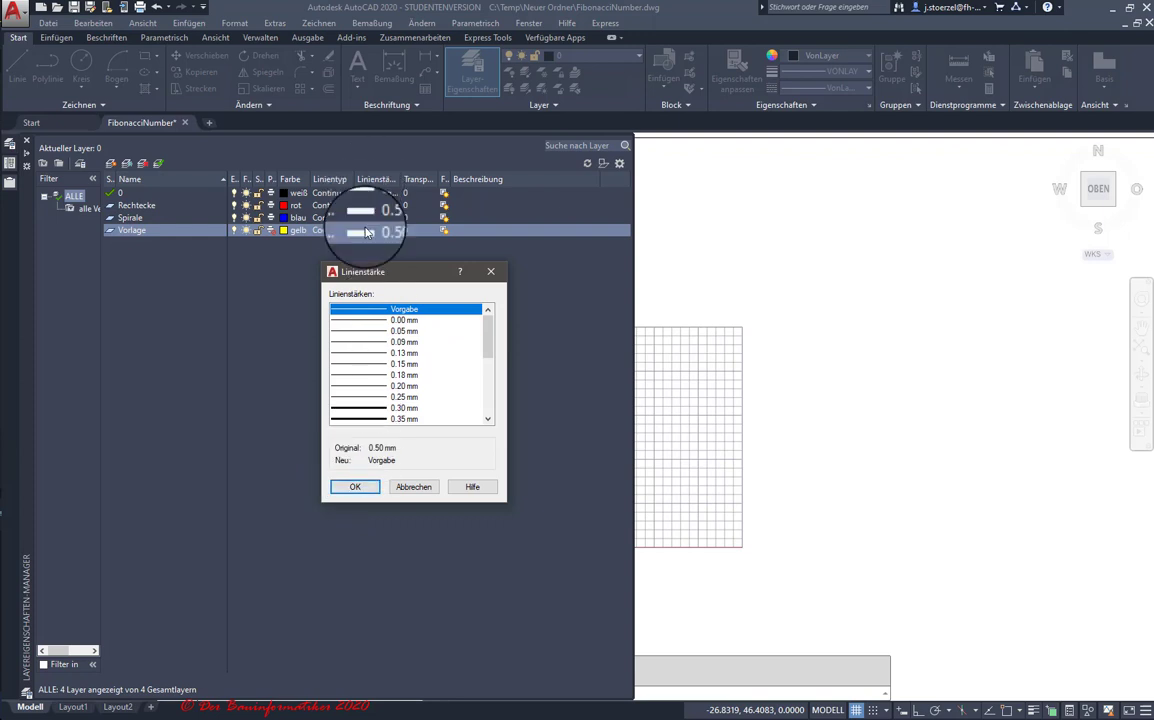
left_click(355, 488)
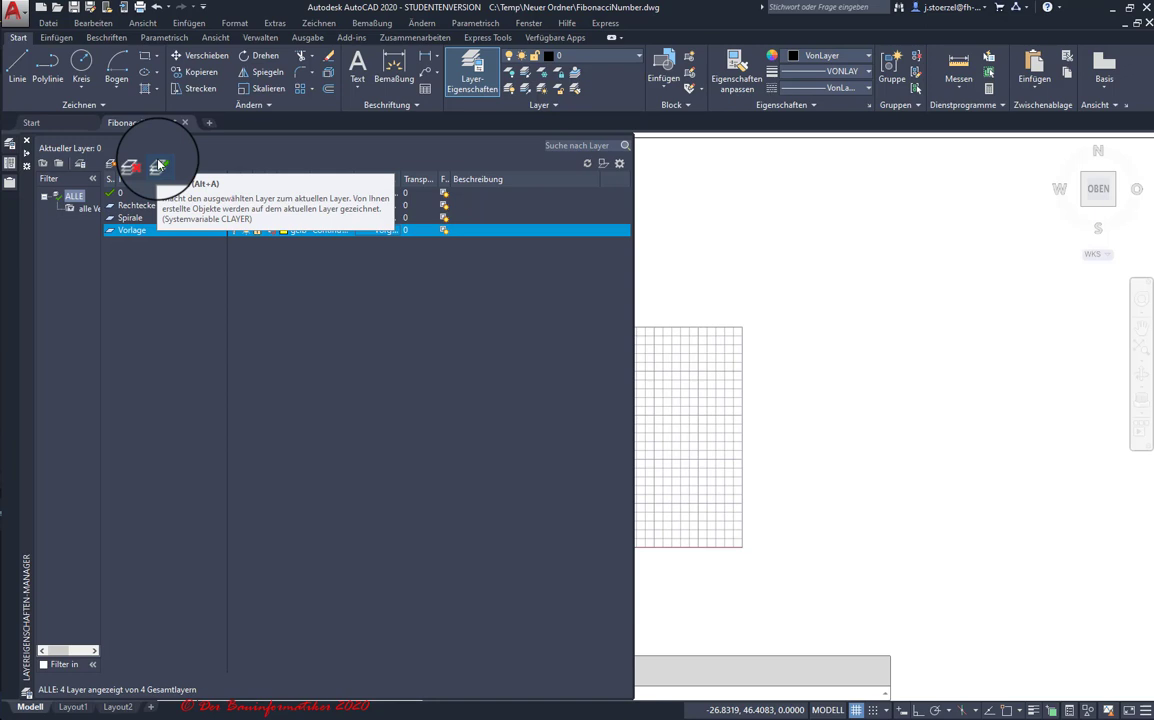
left_click(160, 167)
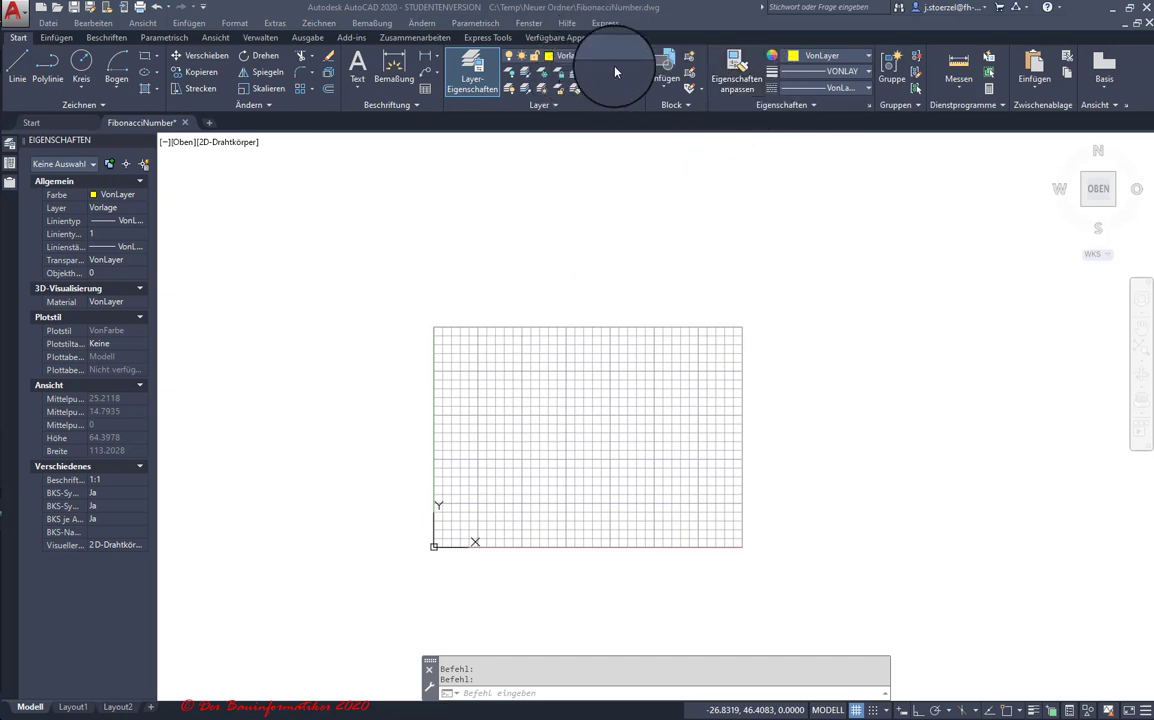
- Minimize AutoCAD and view the Fibonacci number article's spiral figure in Wikipedia's image viewer
left_click(1110, 12)
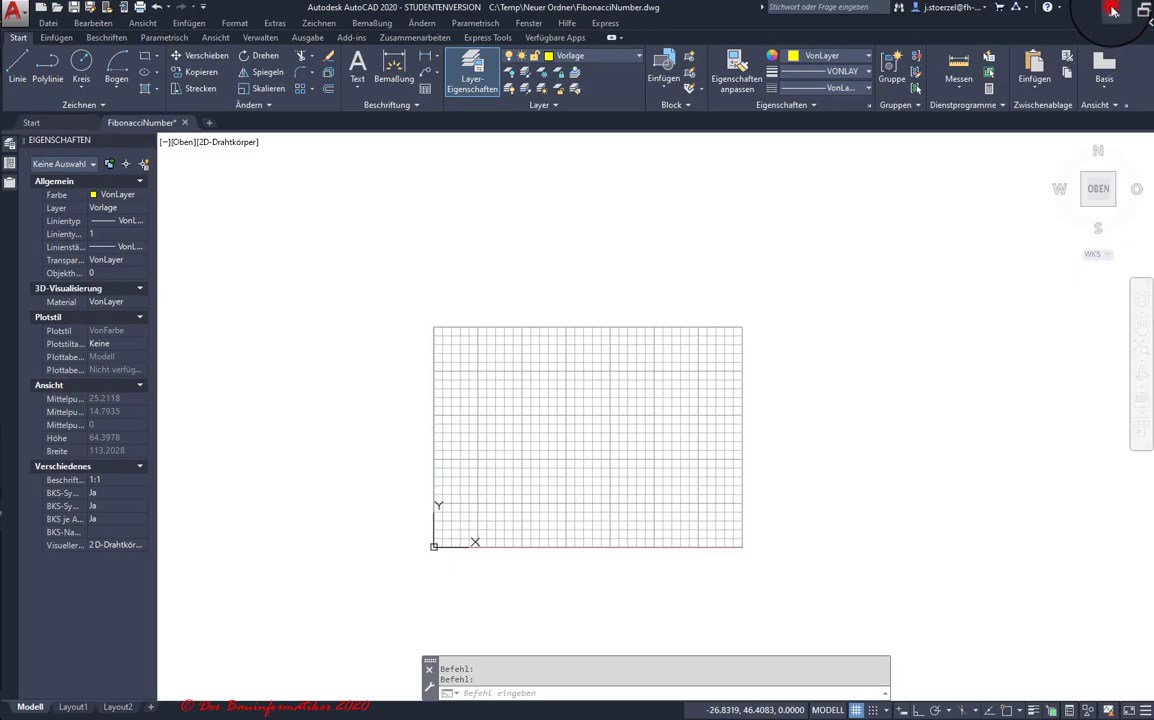
left_click(1113, 10)
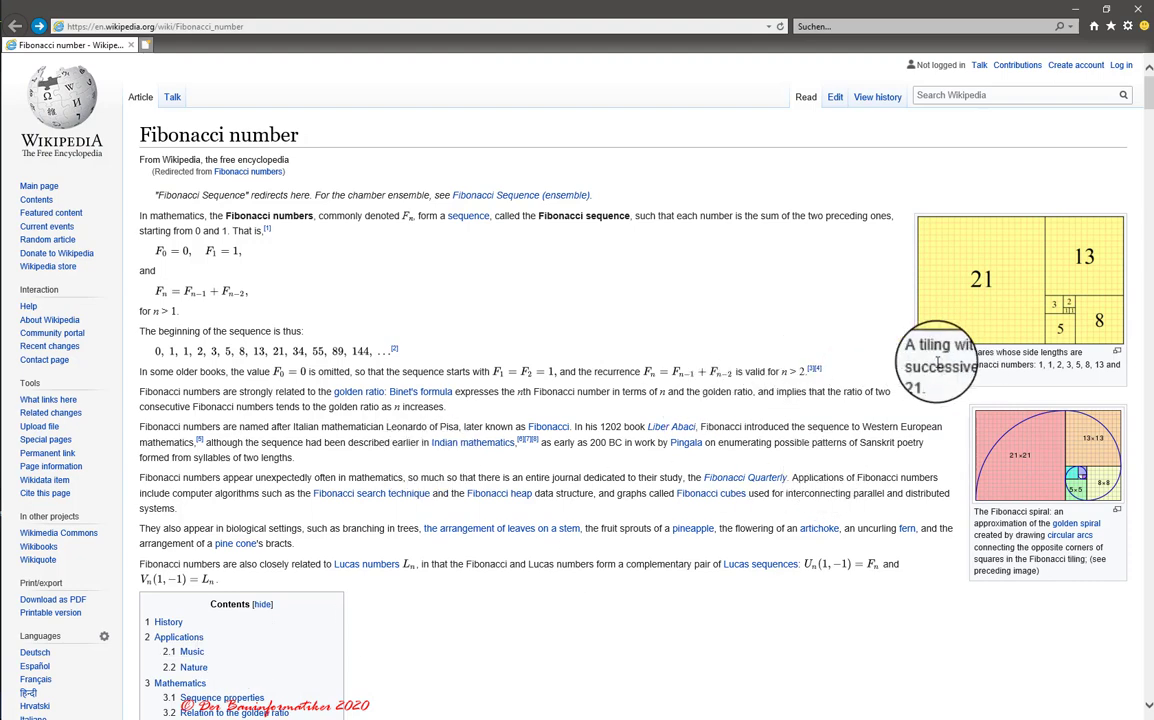
left_click(971, 287)
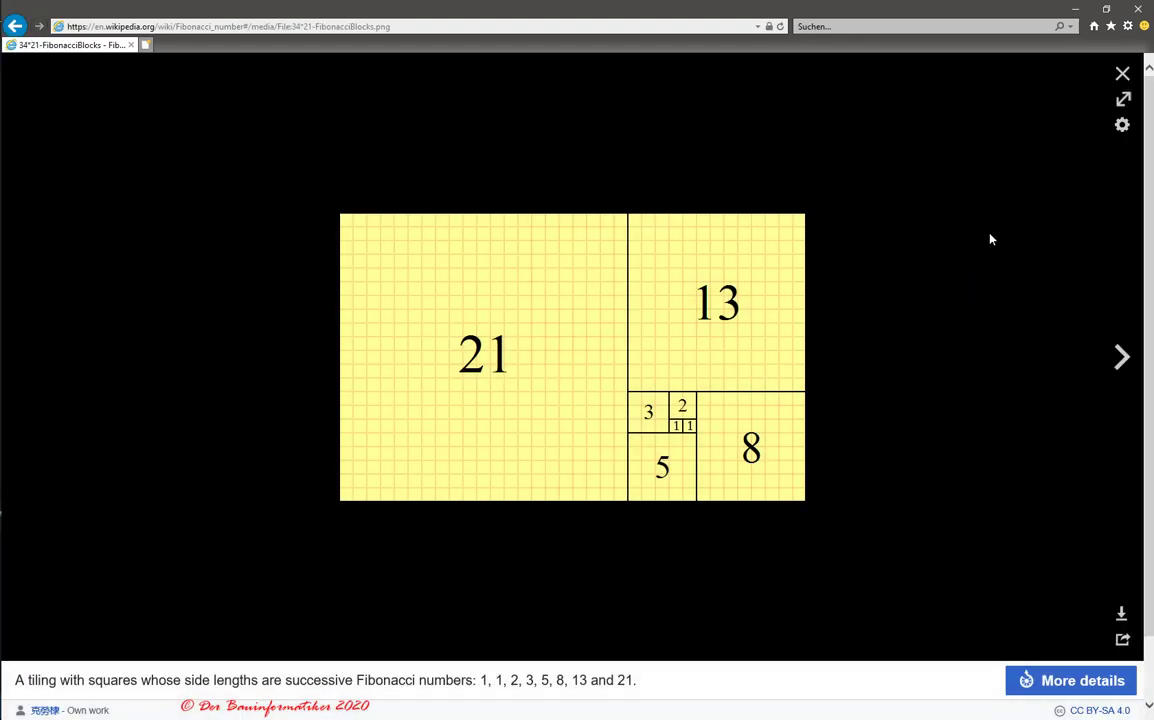
left_click(1124, 360)
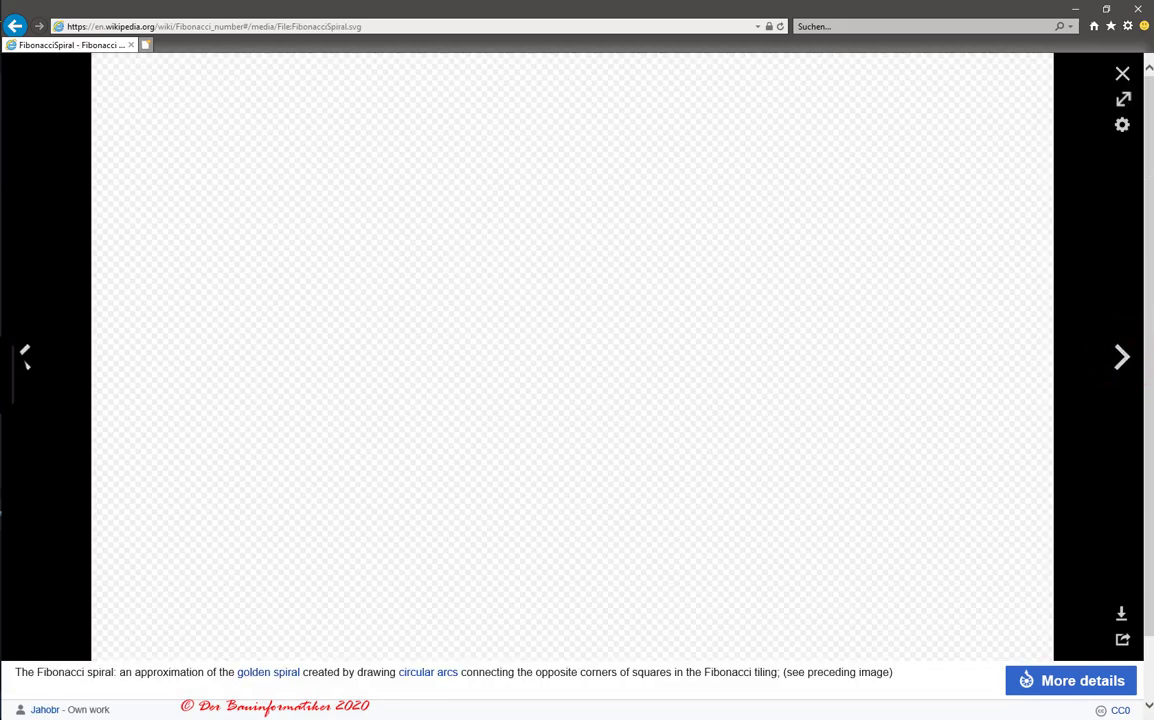
left_click(20, 358)
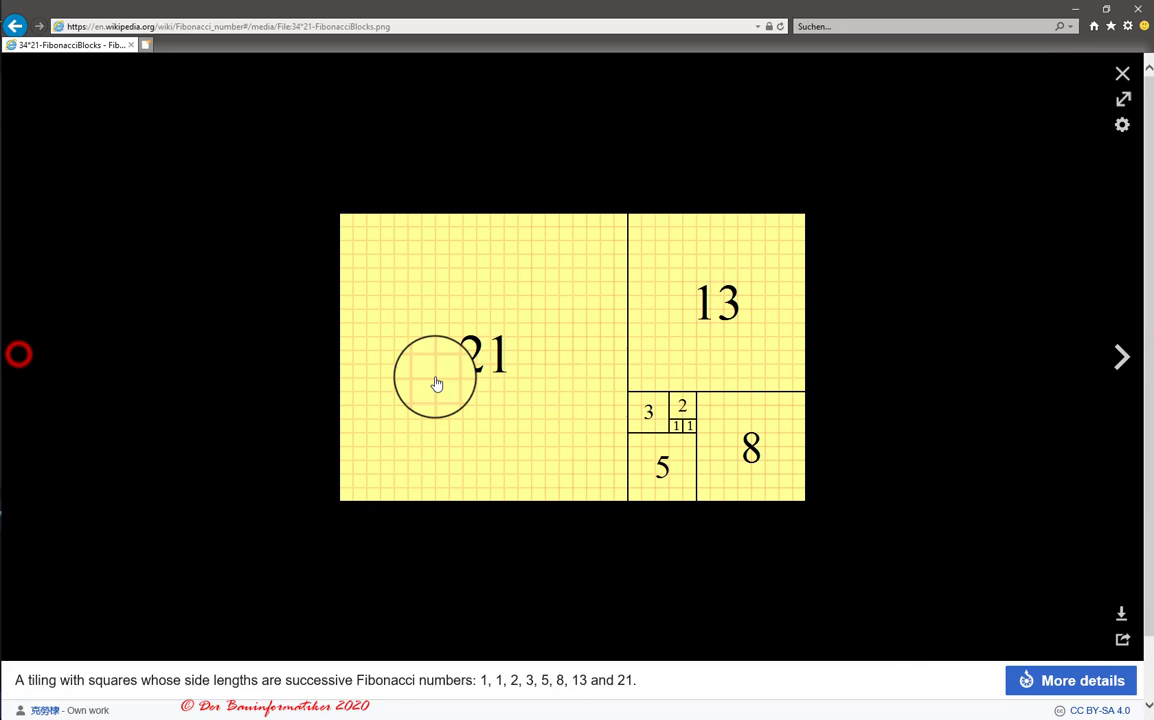
left_click(1124, 358)
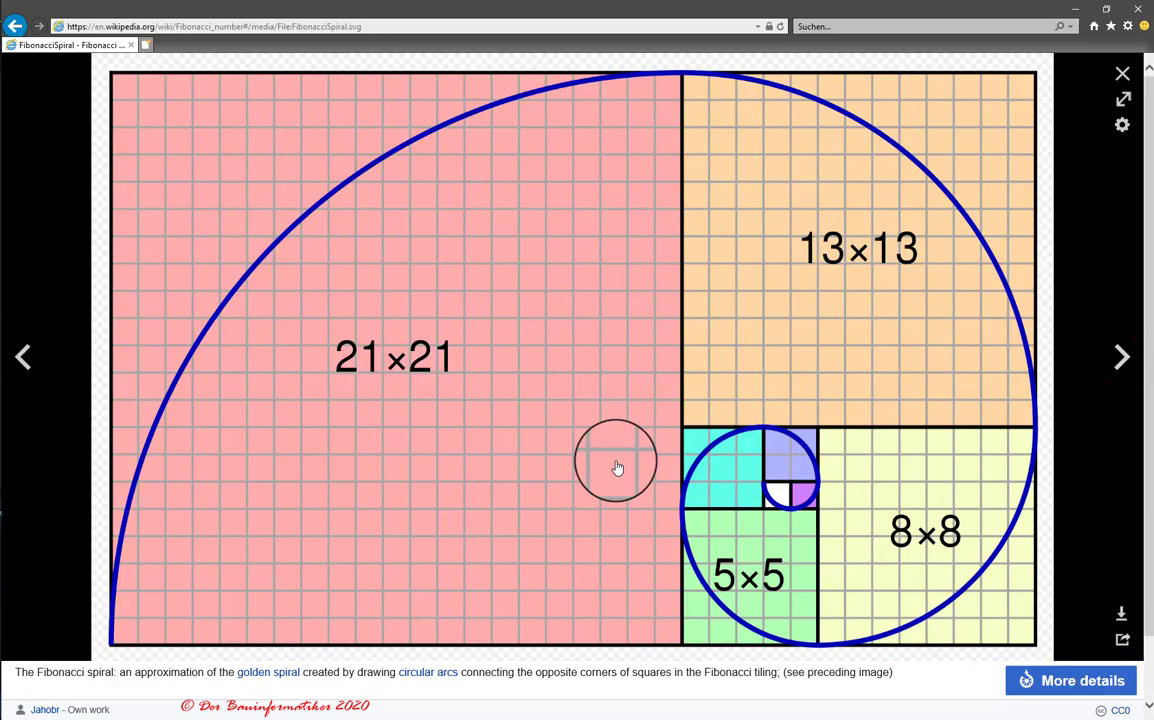
- Right-click the Wikipedia spiral image, then dismiss its context menu and the download panel
right_click(309, 161)
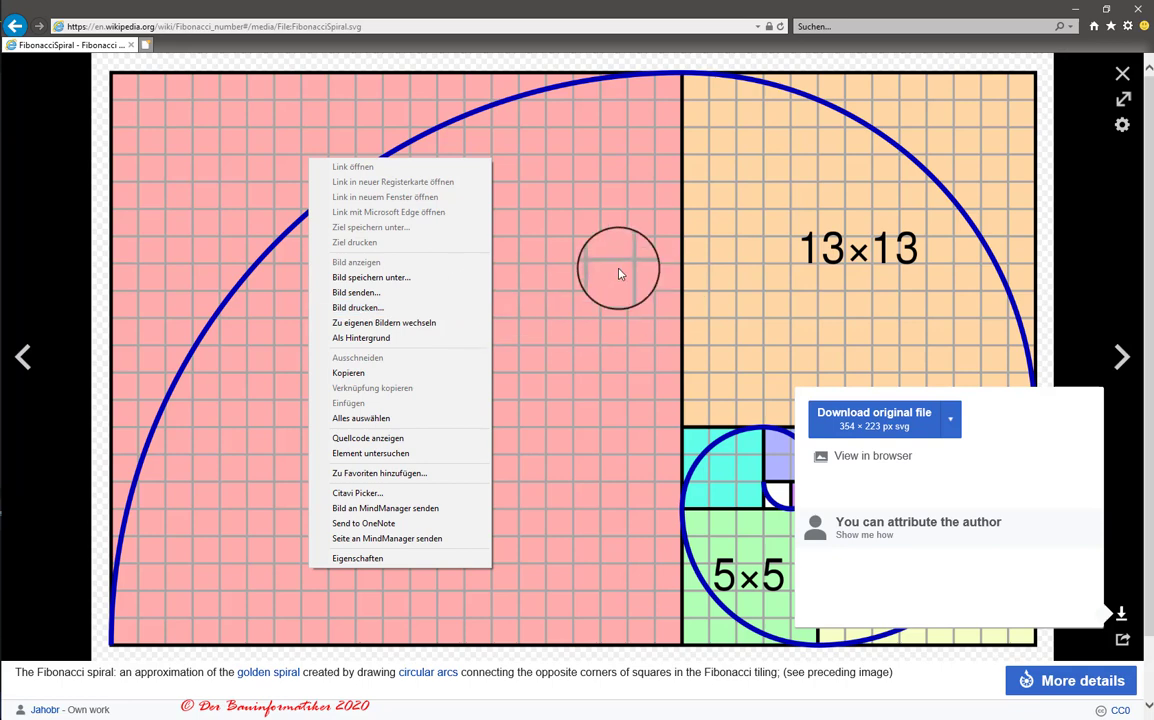
left_click(1107, 305)
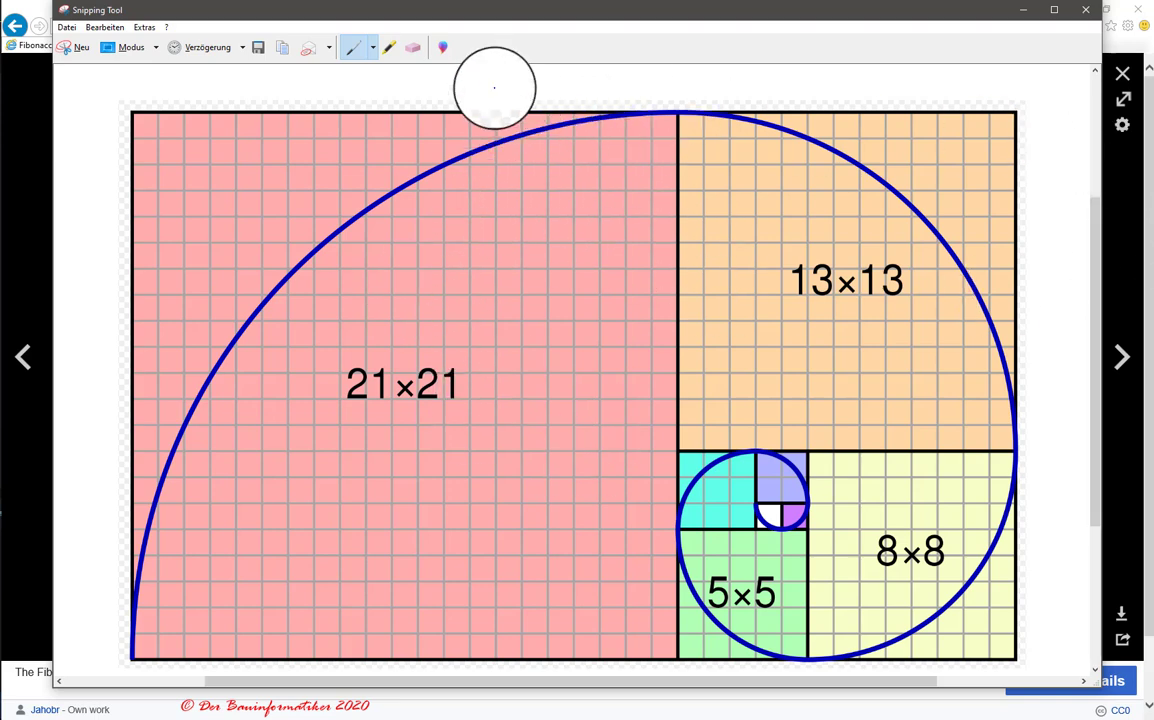
- Snip the whole spiral image edge to edge, copy it to the clipboard, and minimize Snipping Tool
left_click(410, 14)
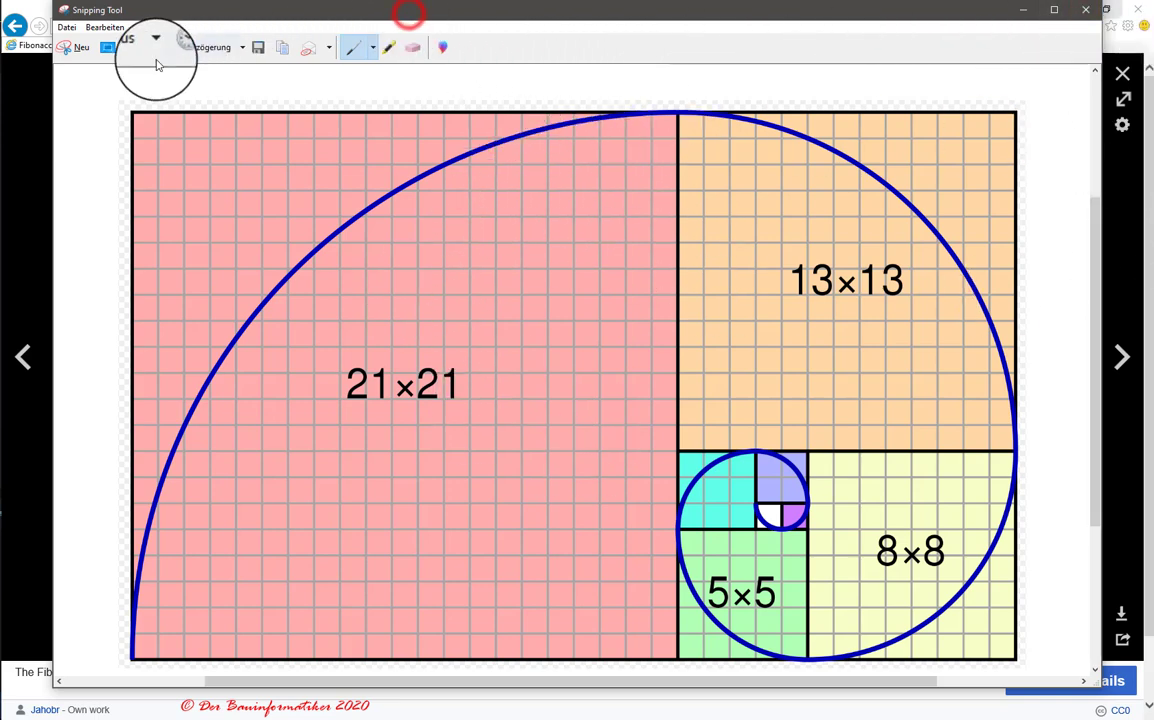
left_click(76, 52)
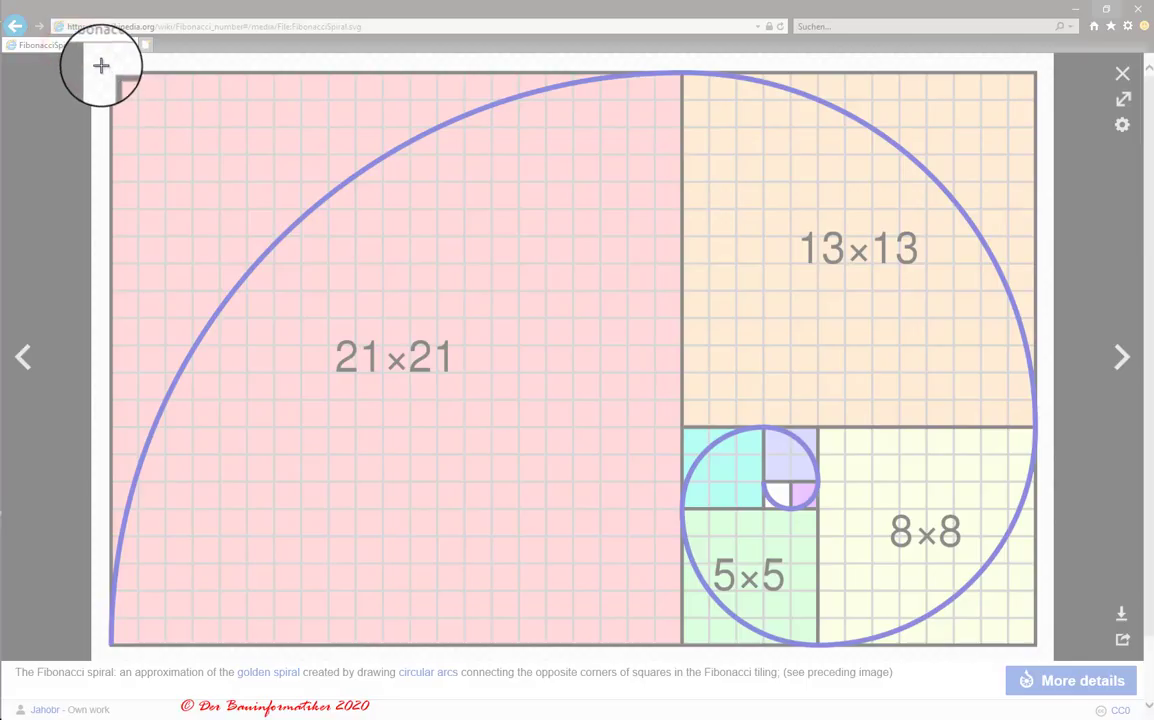
left_click_drag(97, 61, 1045, 655)
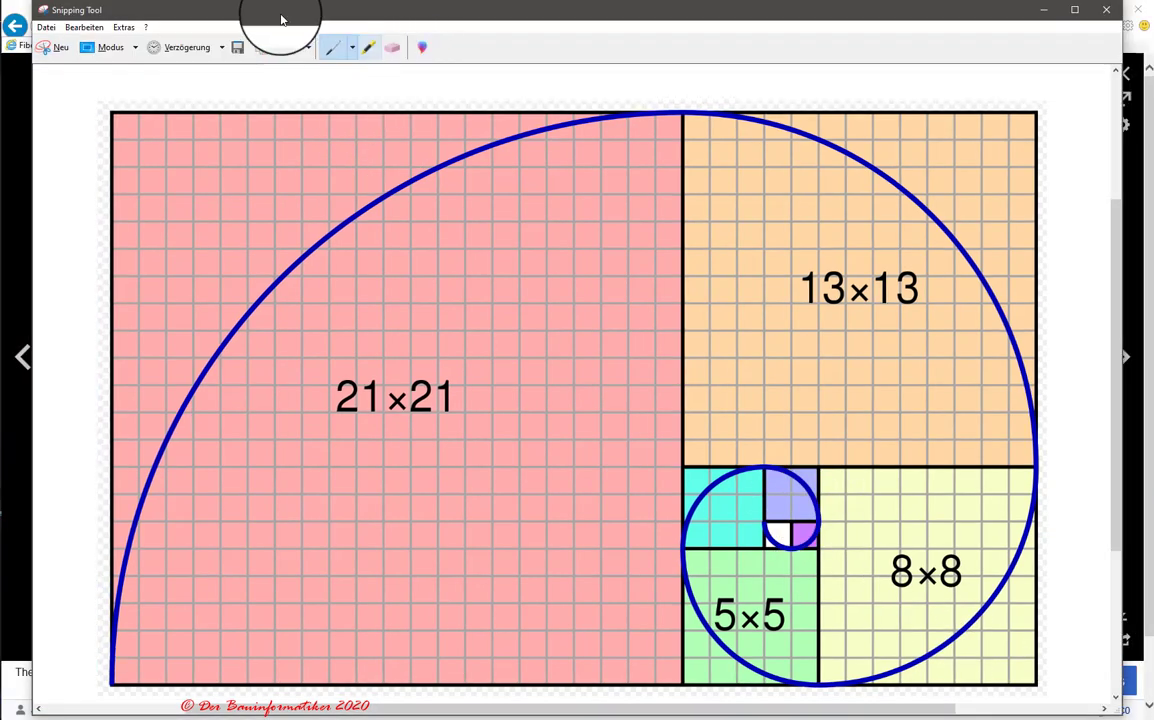
left_click(262, 50)
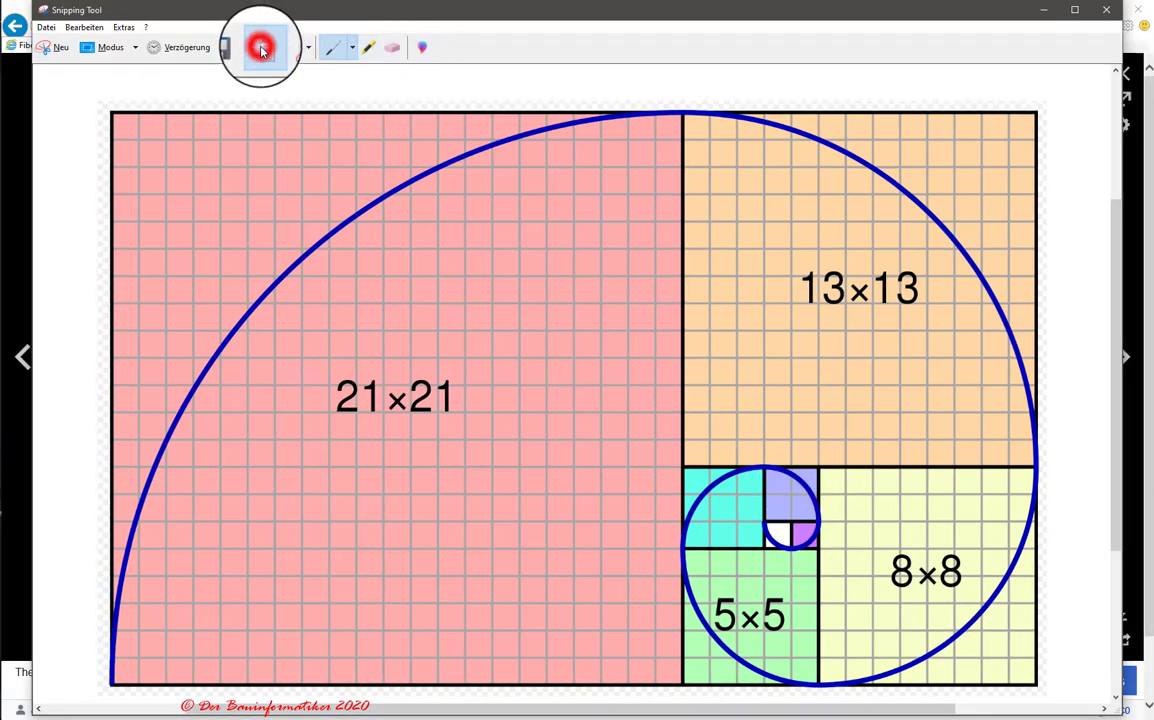
left_click(1045, 17)
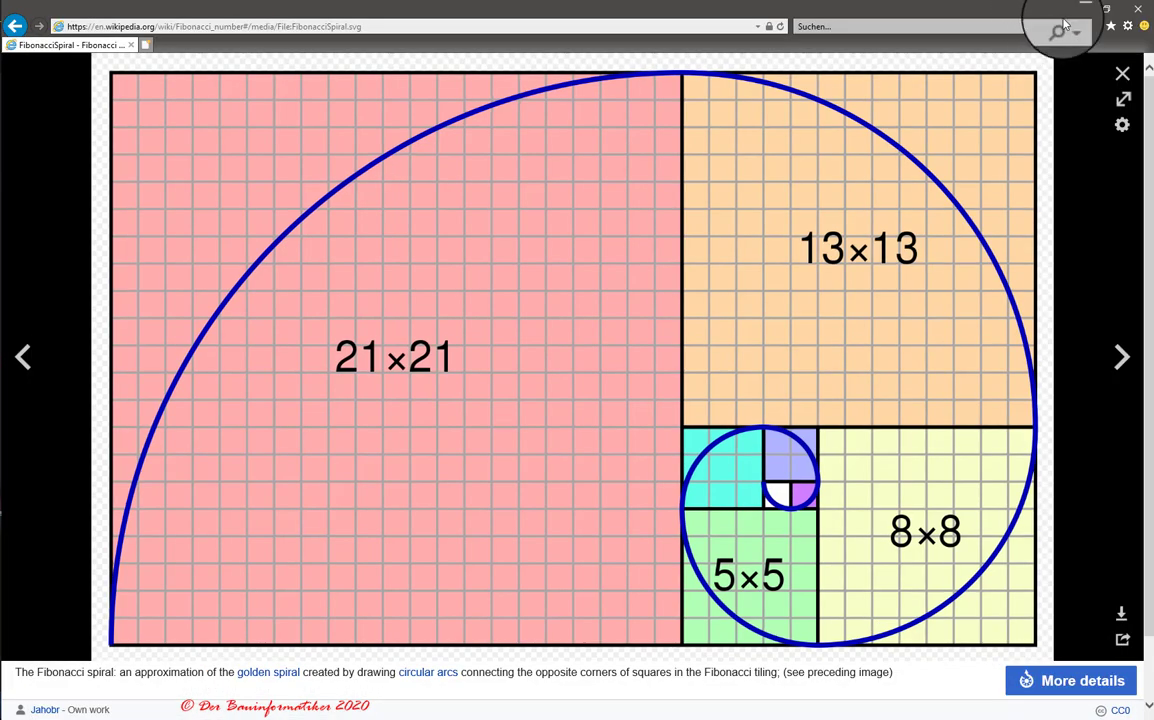
- Paste the spiral capture with Ctrl+V at the grid's lower-left corner and select it
left_click(1065, 13)
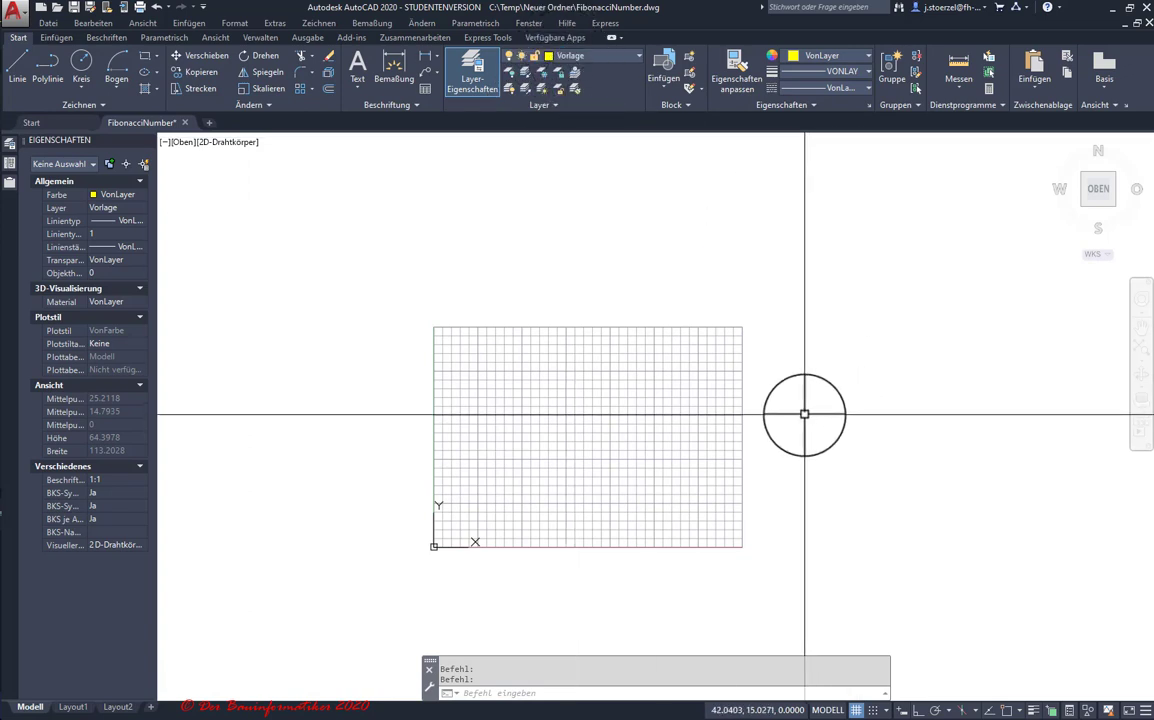
key("ctrl+v")
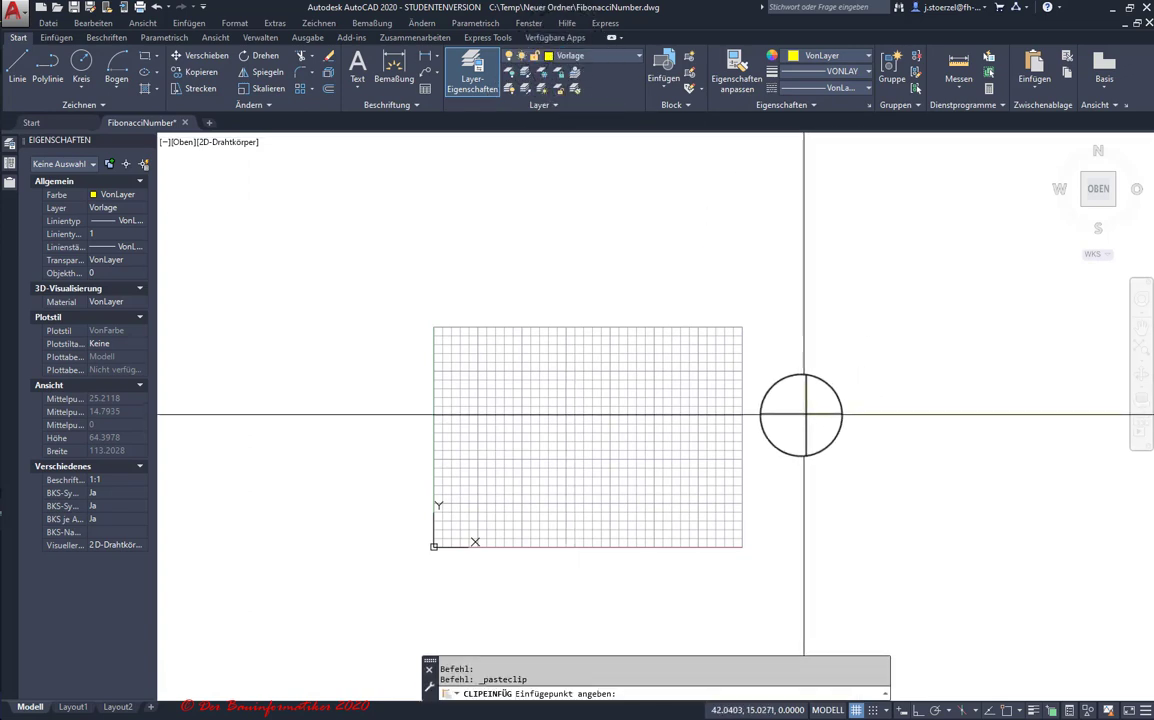
left_click(443, 538)
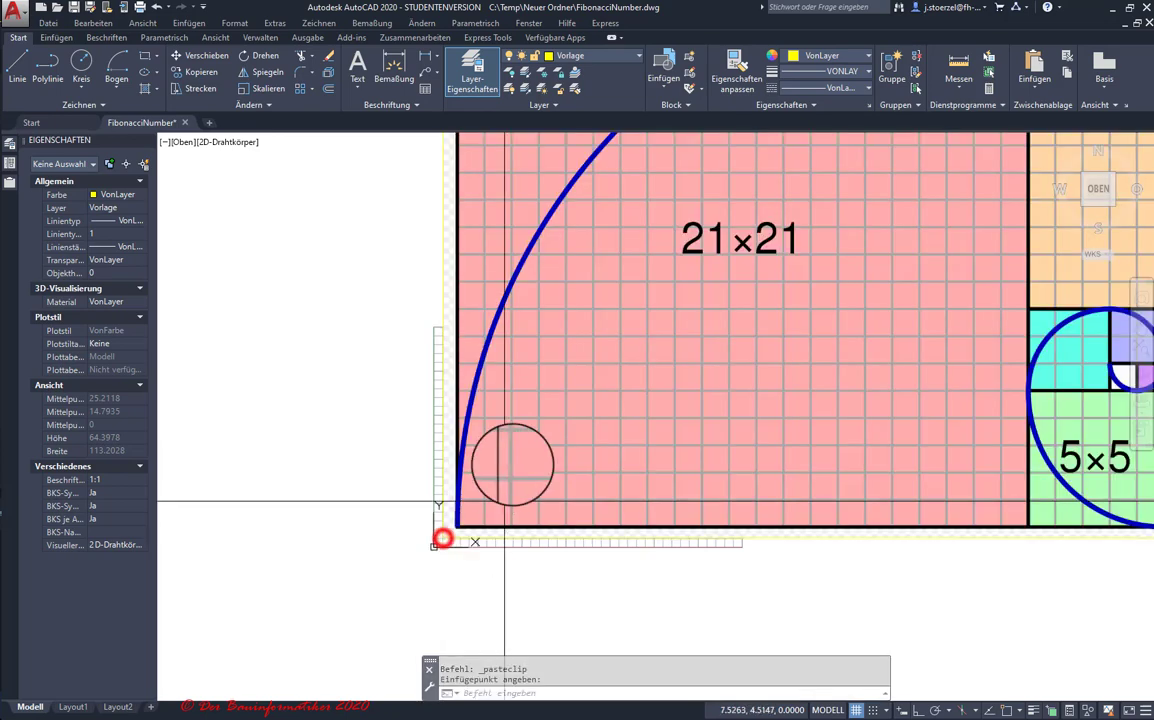
scroll(459, 477, "down", 3)
scroll(459, 443, "up", 2)
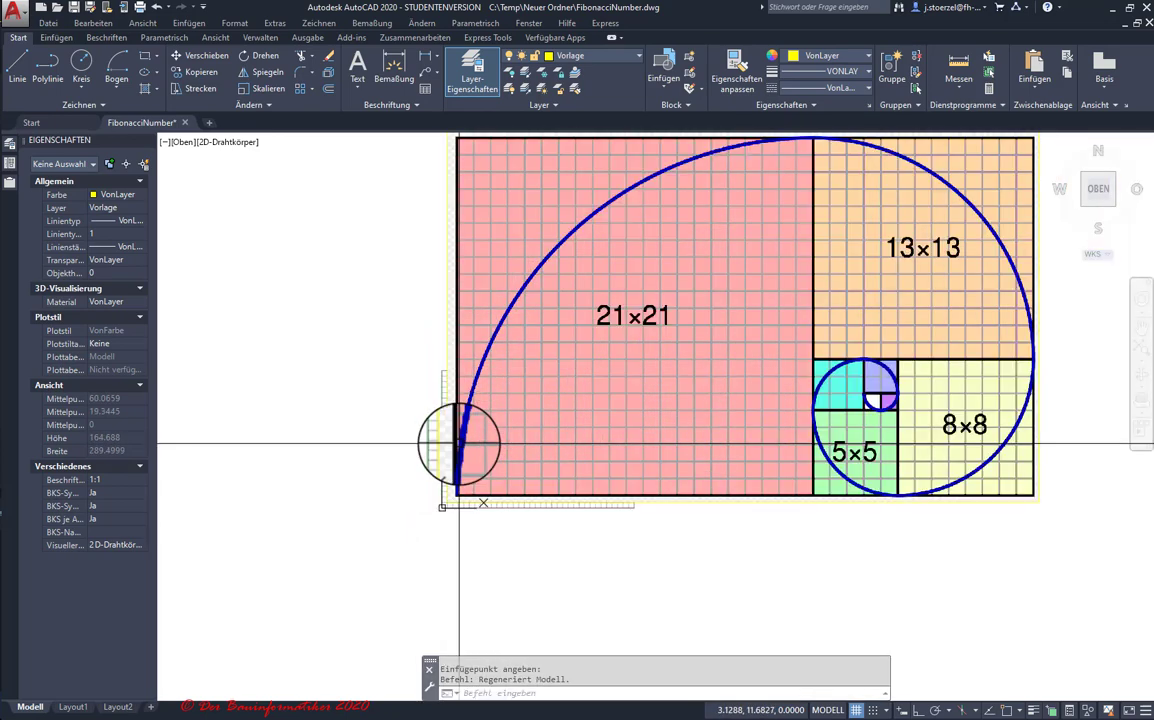
scroll(459, 443, "down", 2)
scroll(459, 443, "up", 2)
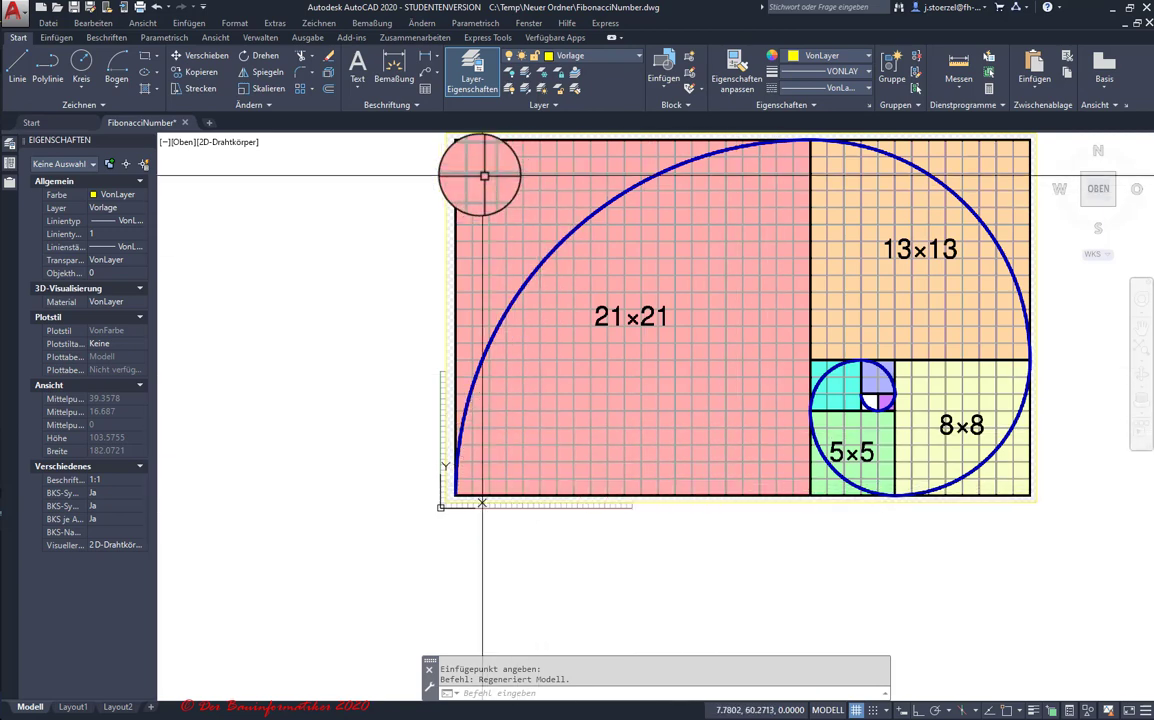
left_click(1035, 425)
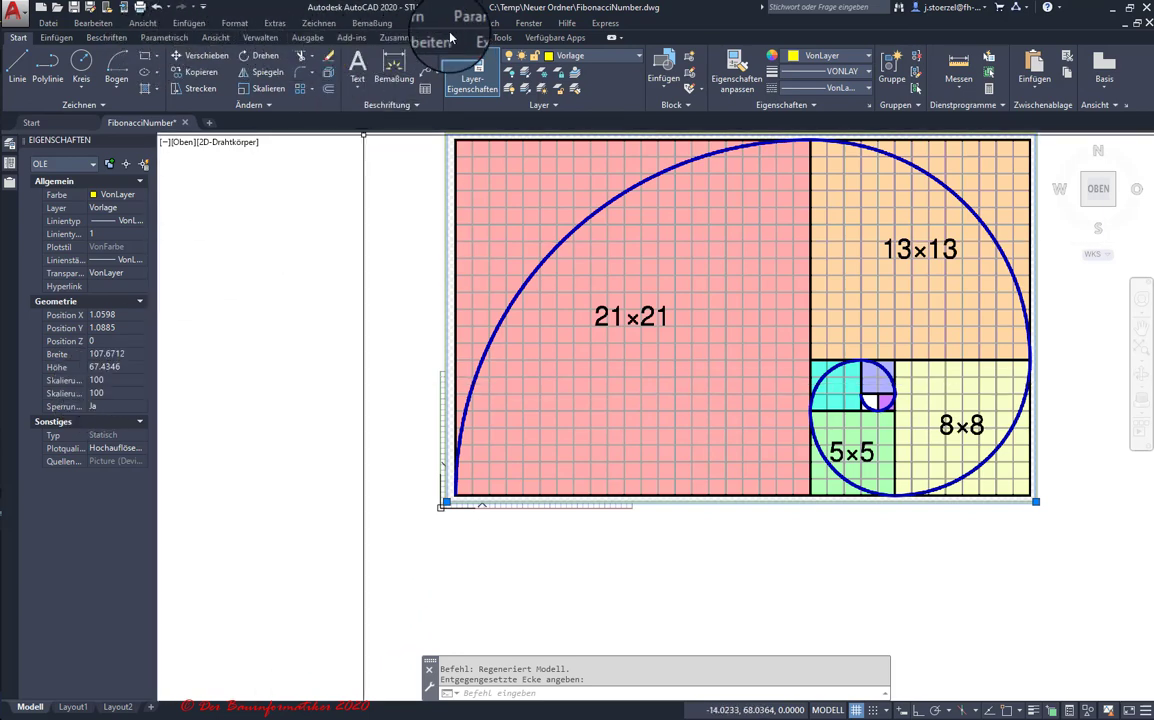
- Select the pasted spiral image with a crossing window to show its scale of 100
left_click(215, 37)
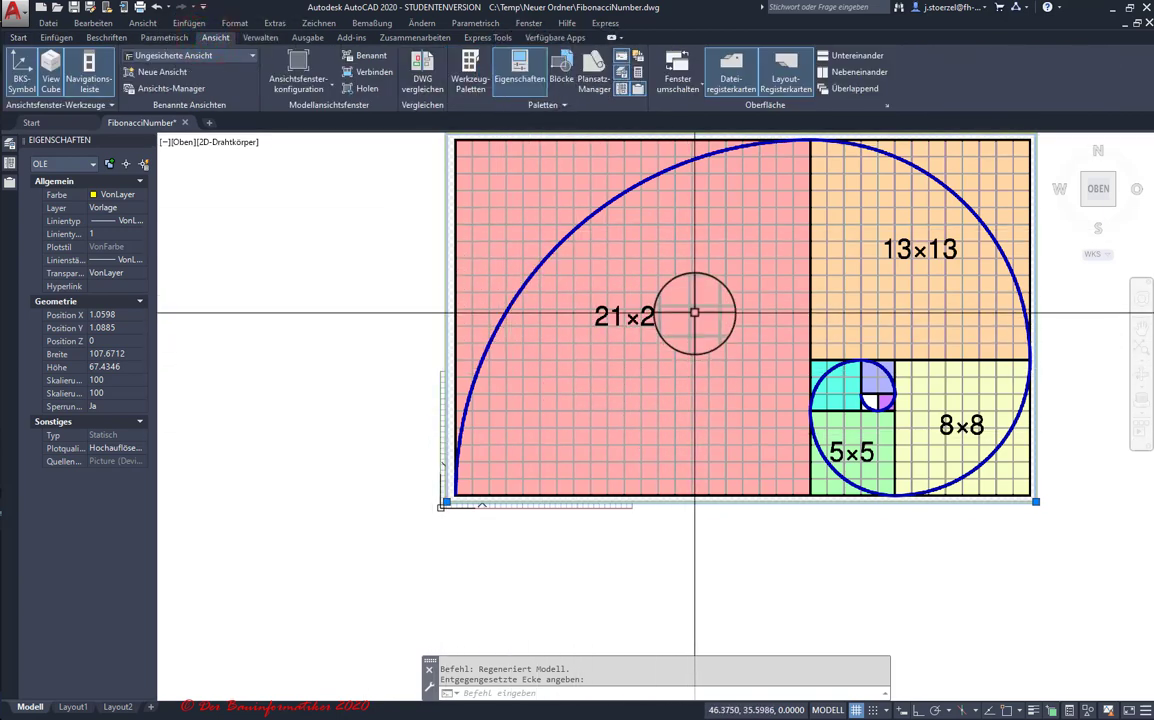
right_click(694, 313)
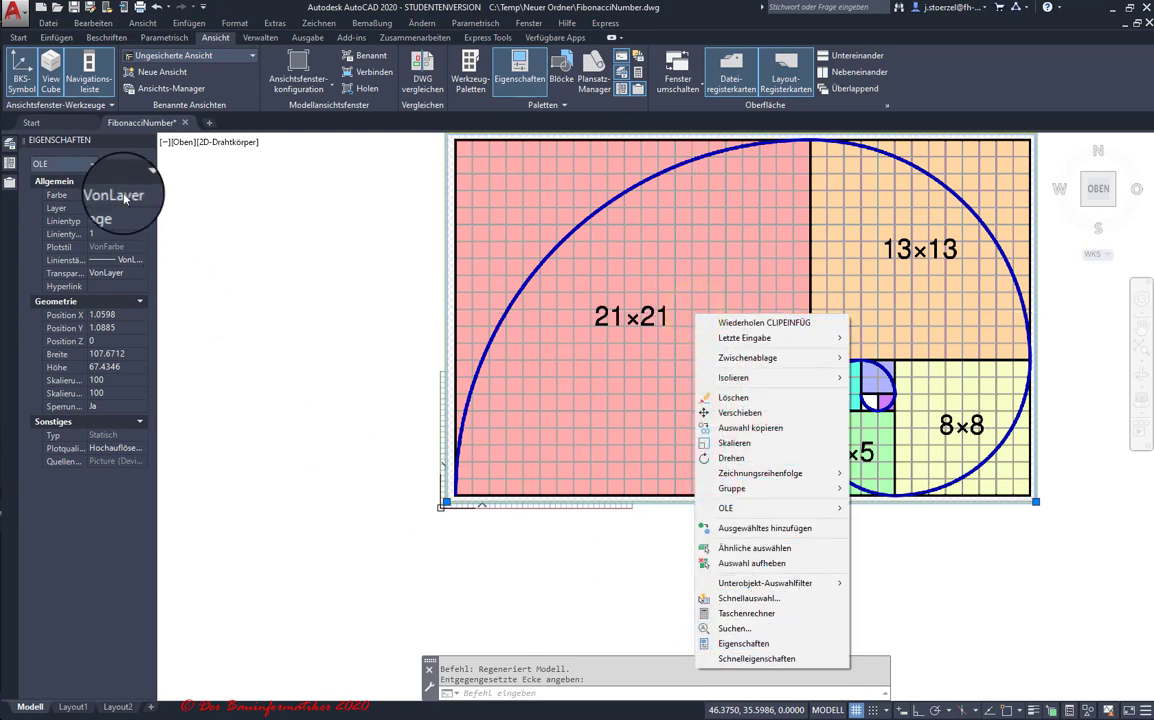
left_click(1056, 296)
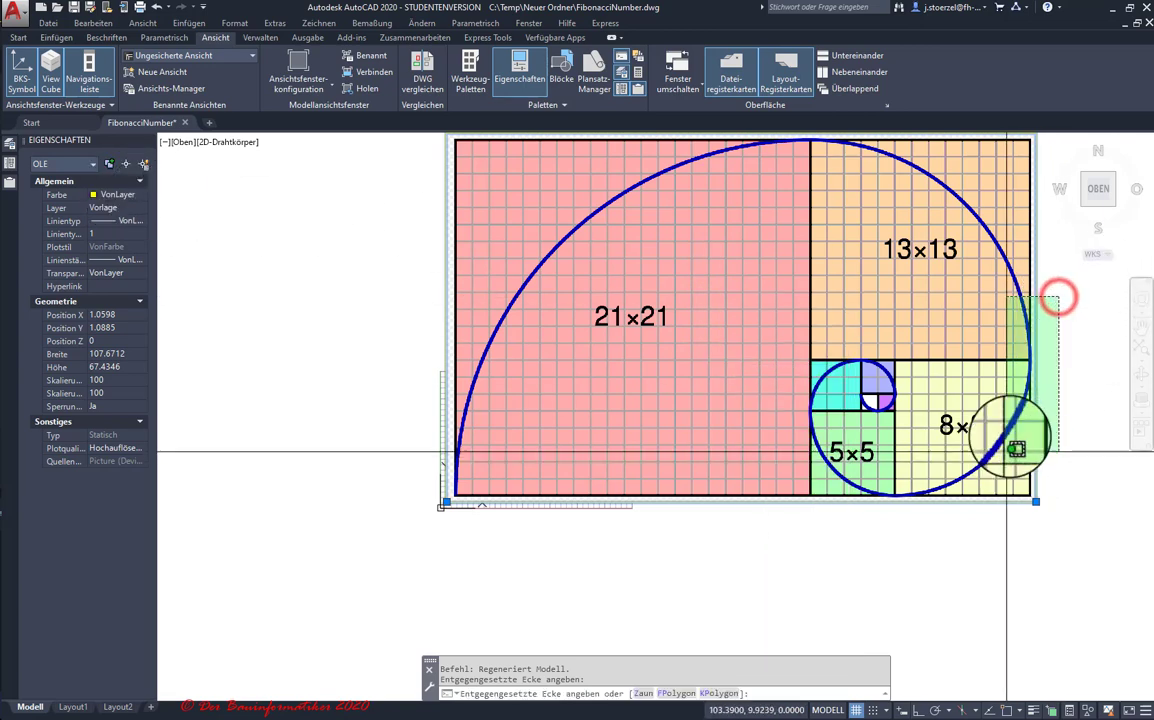
left_click(1082, 381)
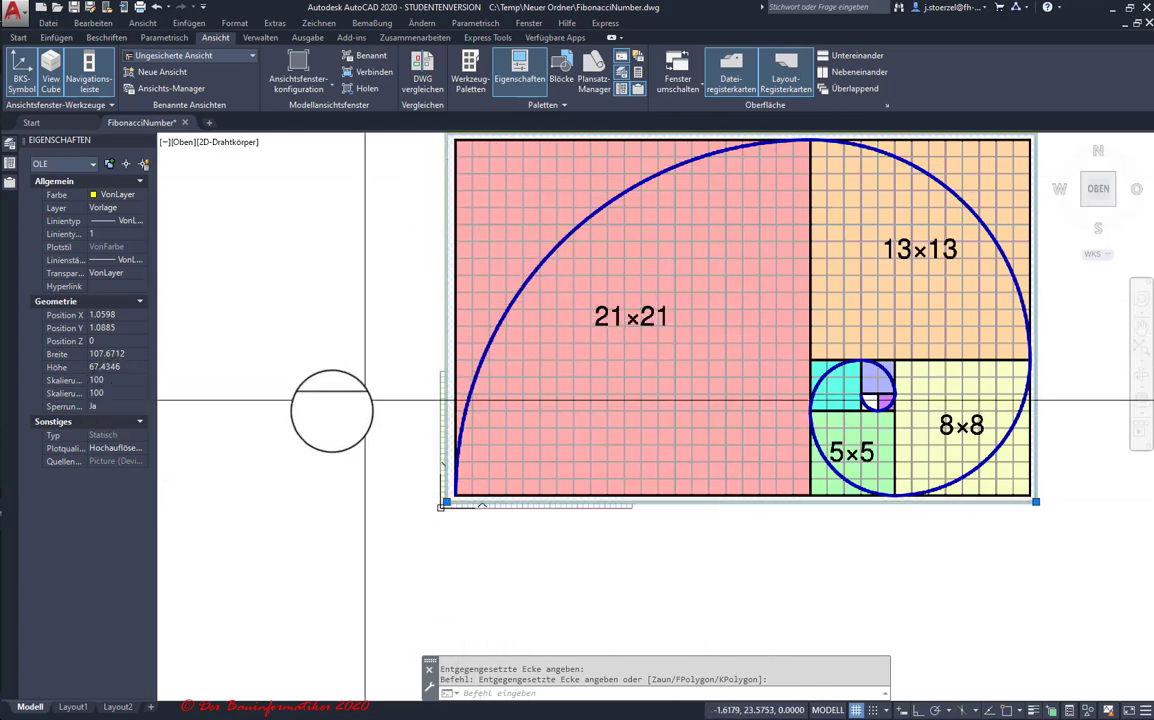
left_click(110, 393)
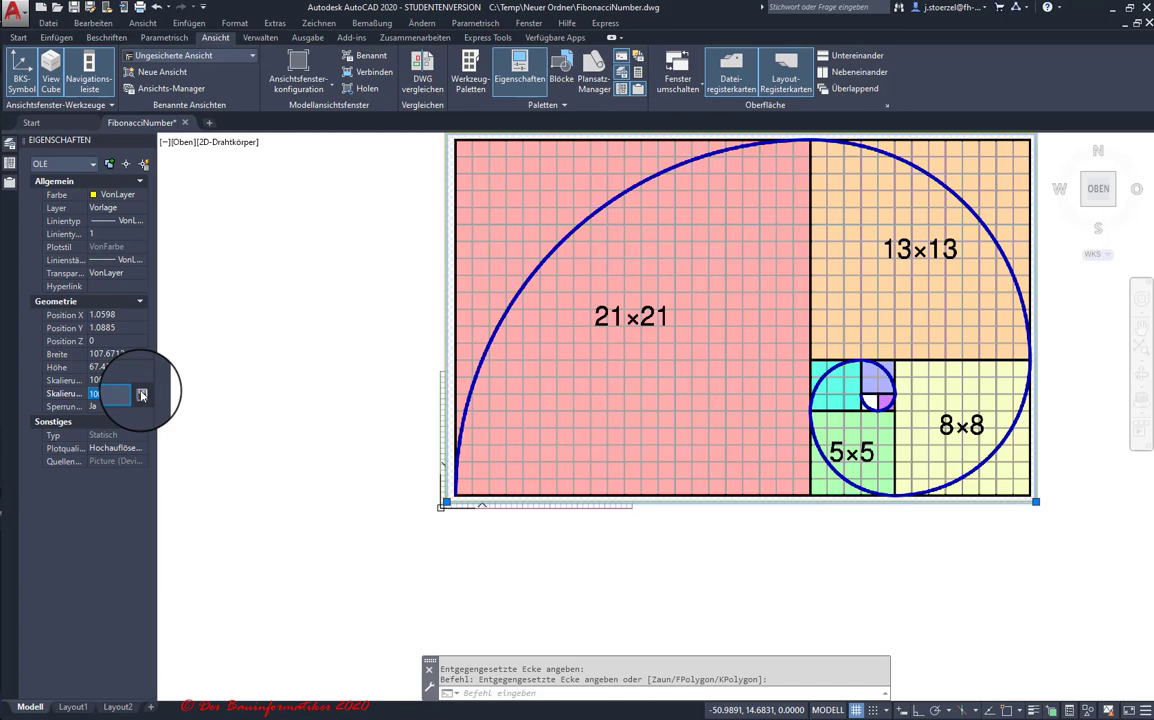
left_click(141, 395)
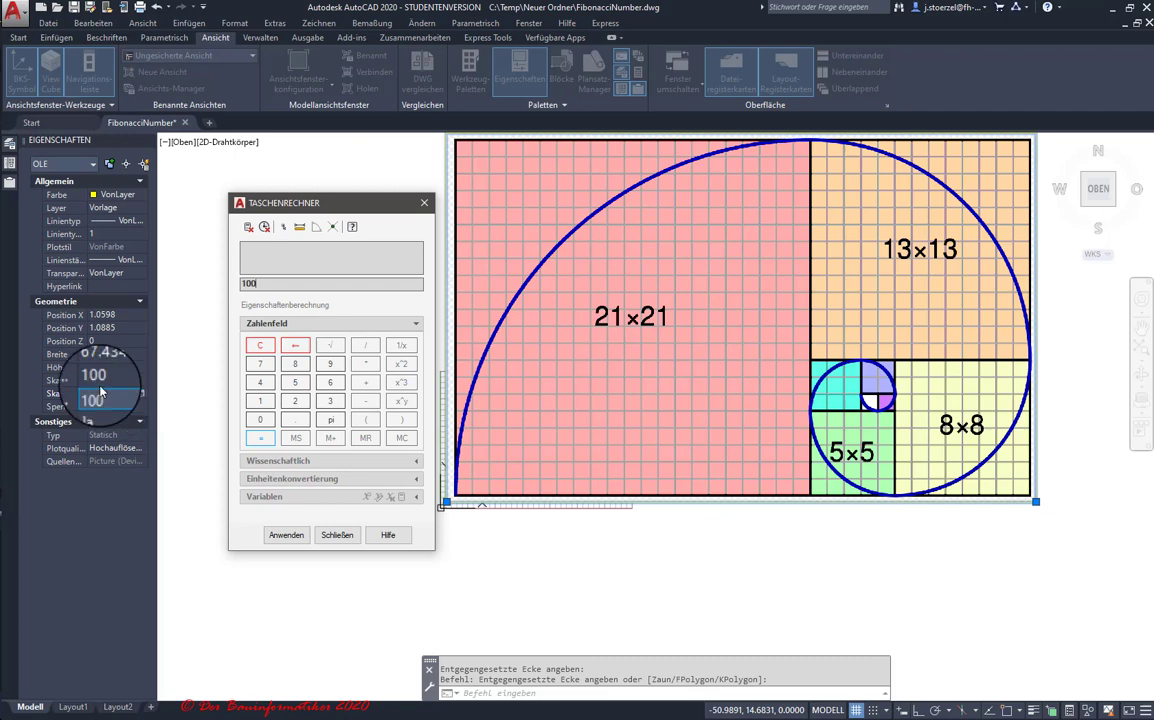
left_click(338, 535)
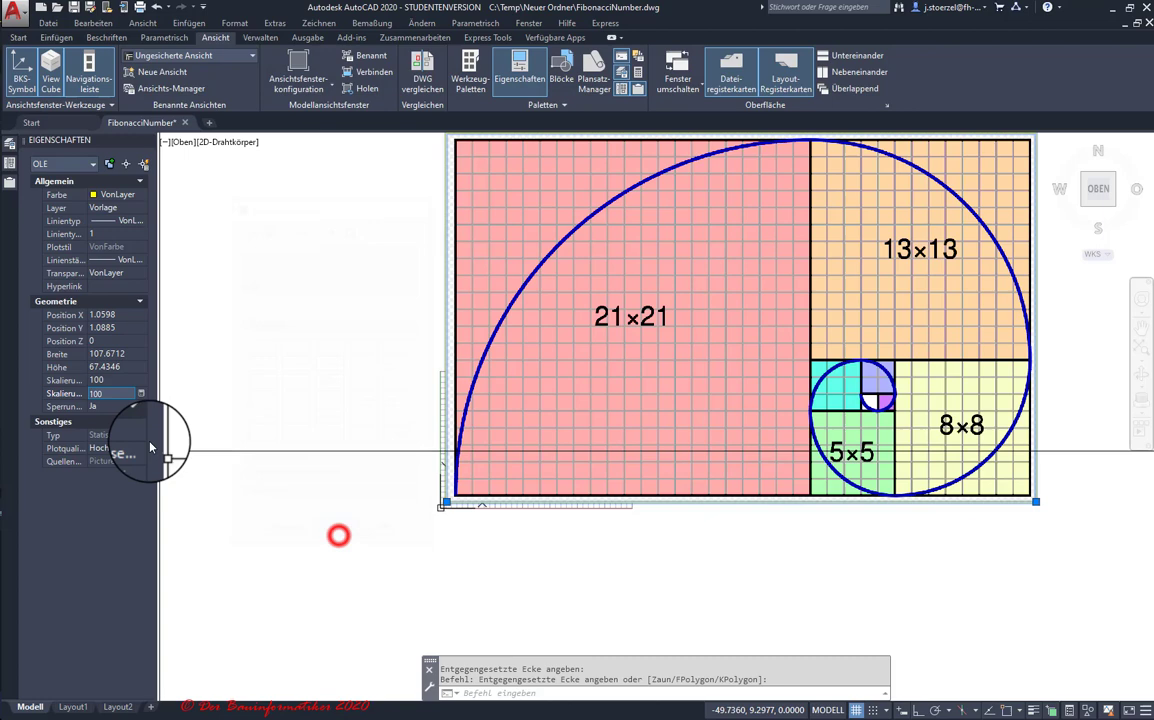
left_click(102, 406)
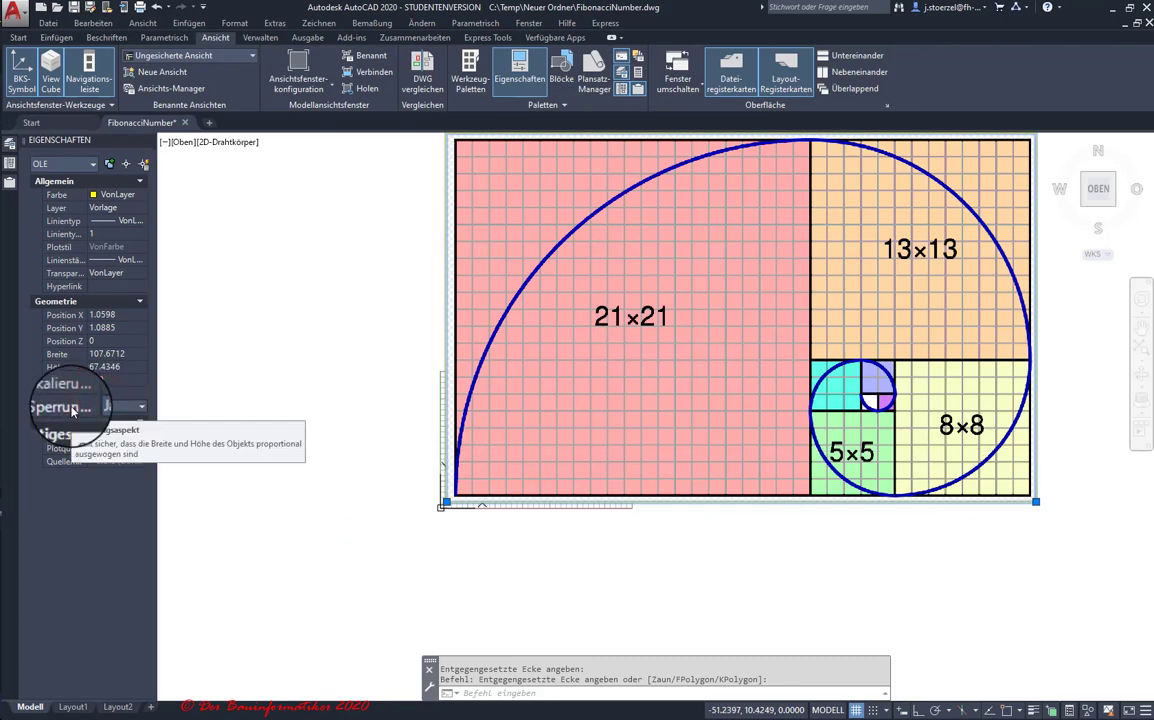
left_click(113, 393)
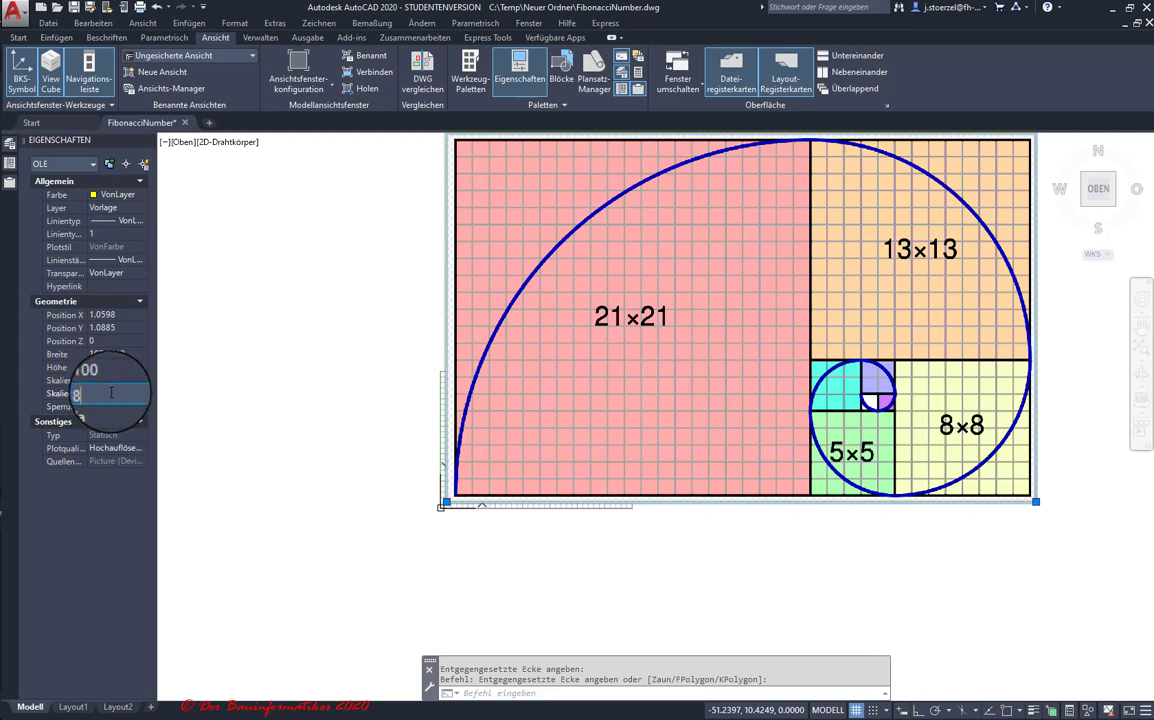
key("Escape")
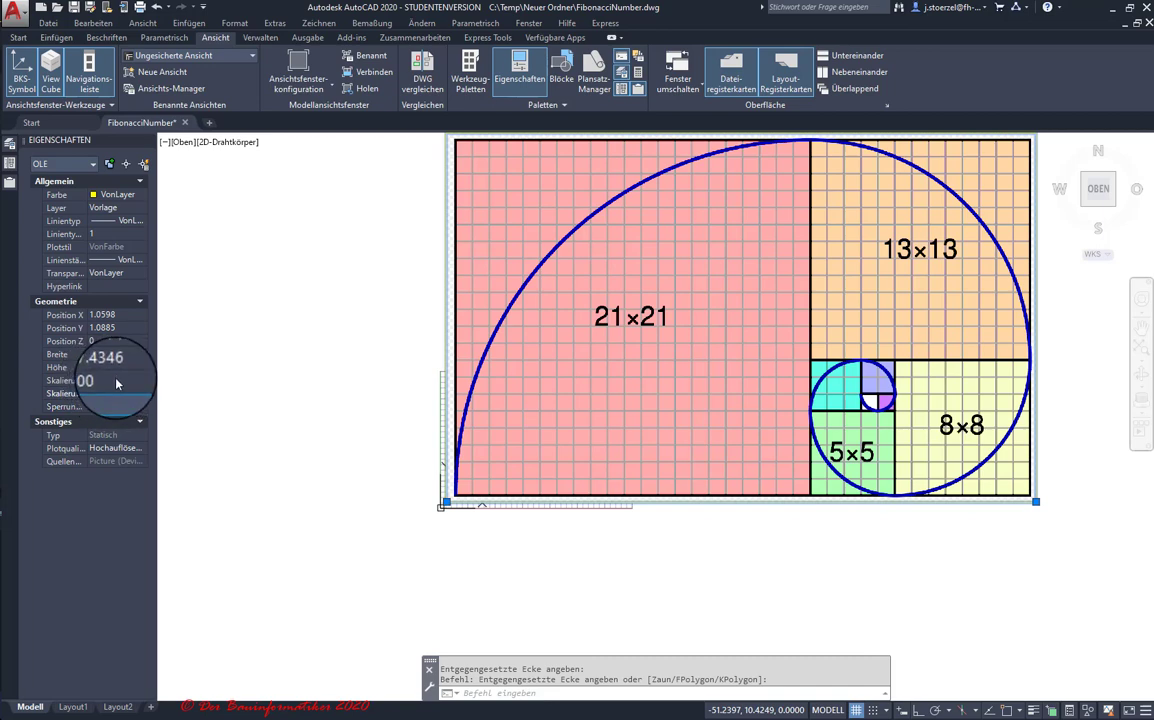
type("80")
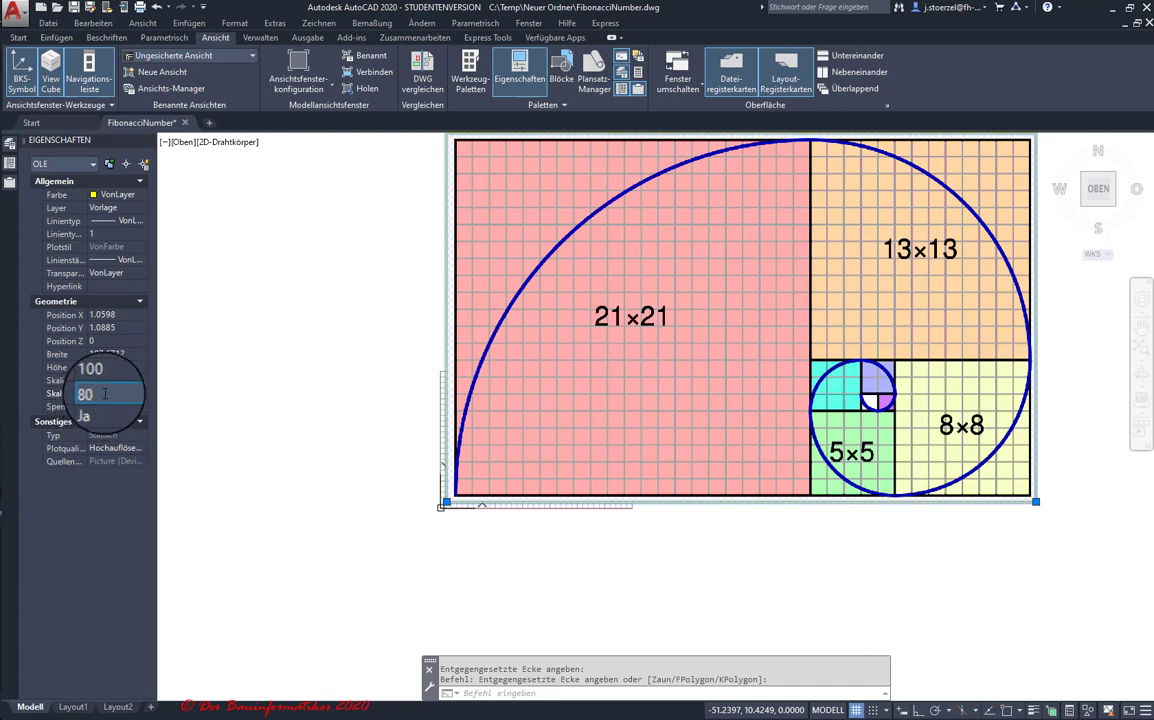
key("Return")
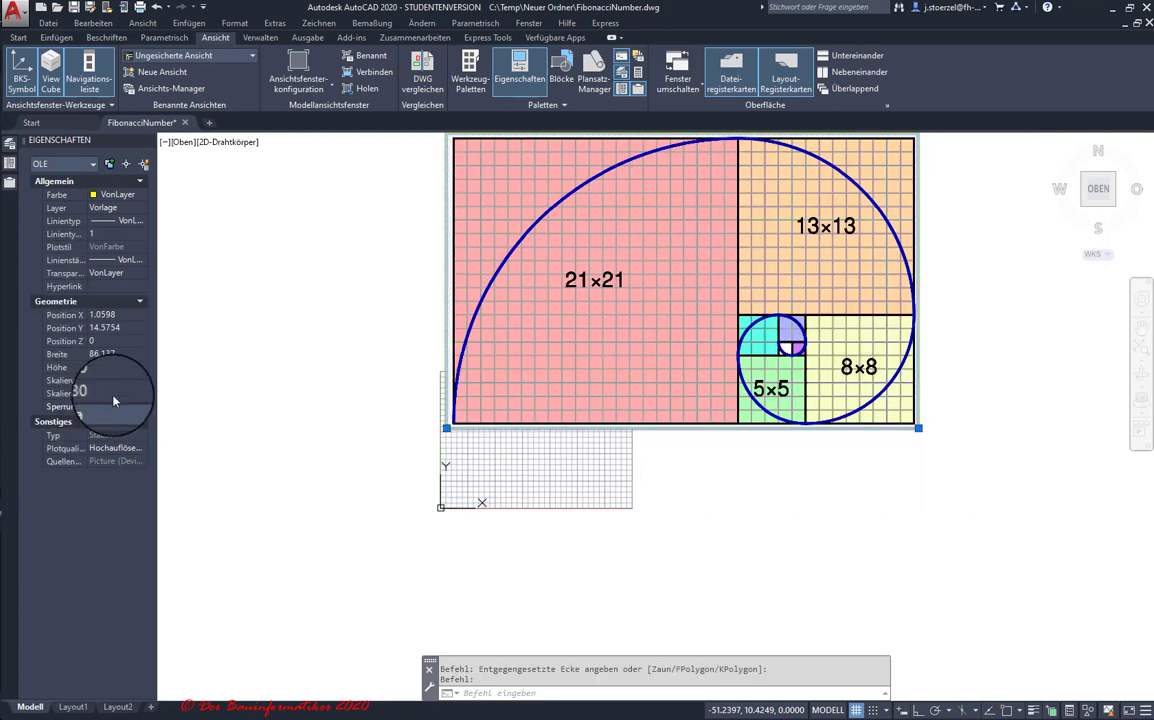
left_click(113, 405)
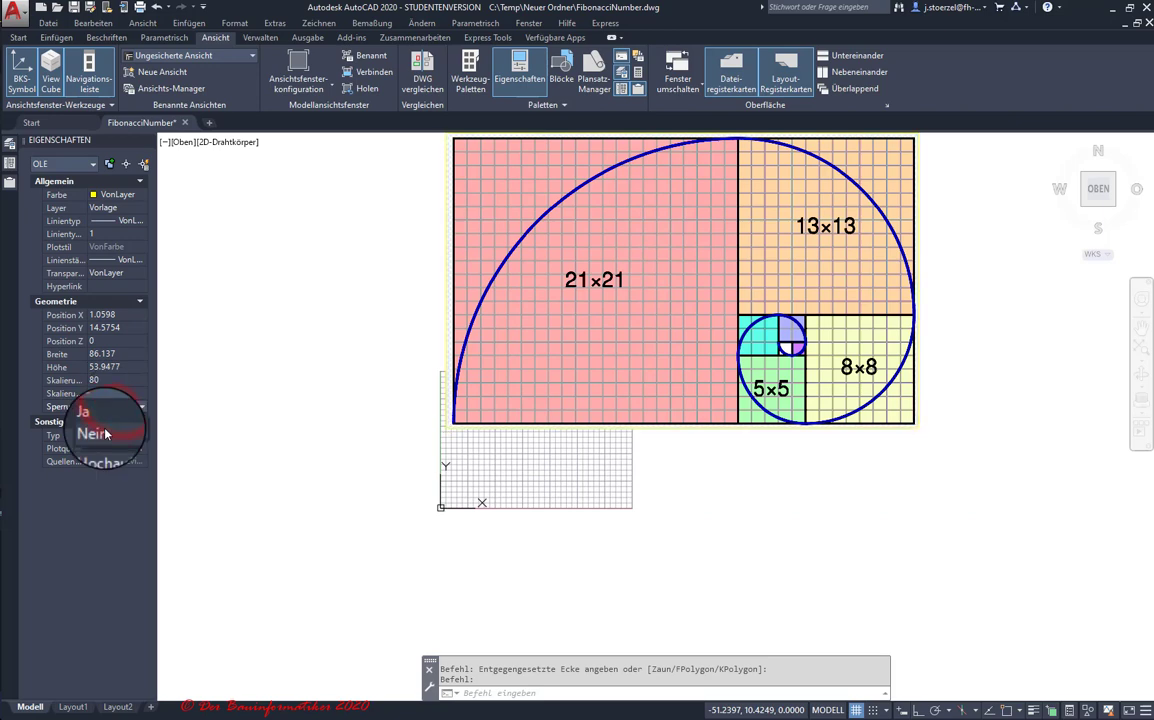
left_click(105, 433)
left_click(107, 393)
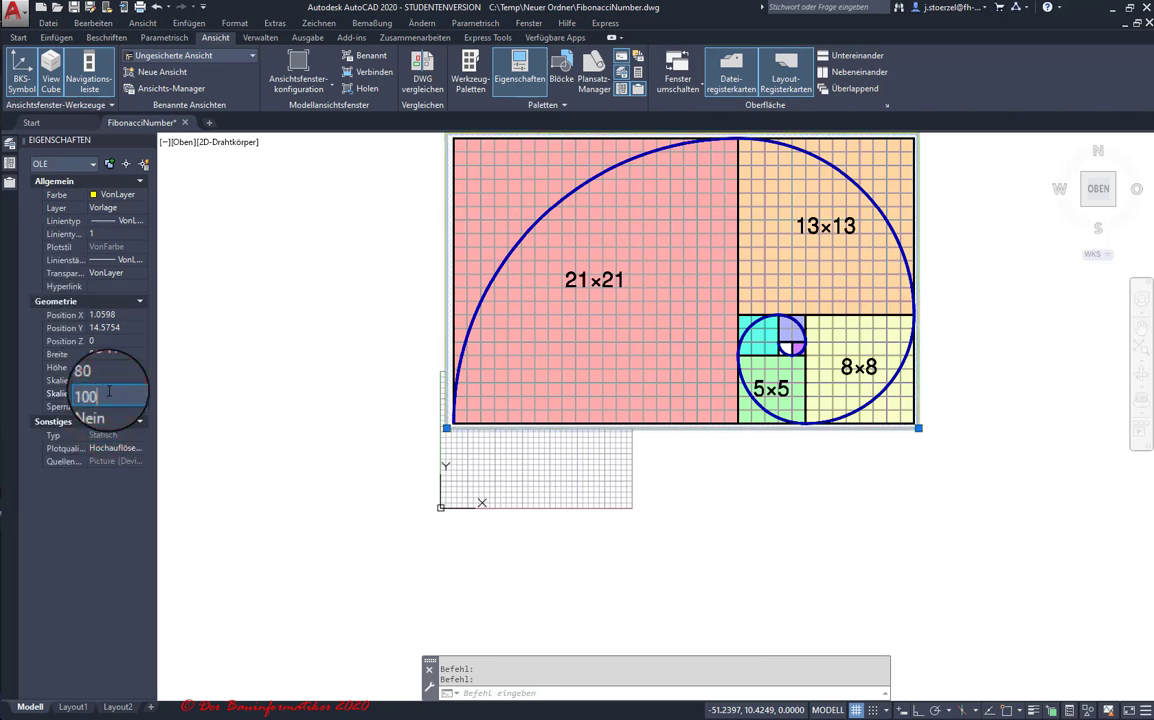
key("Return")
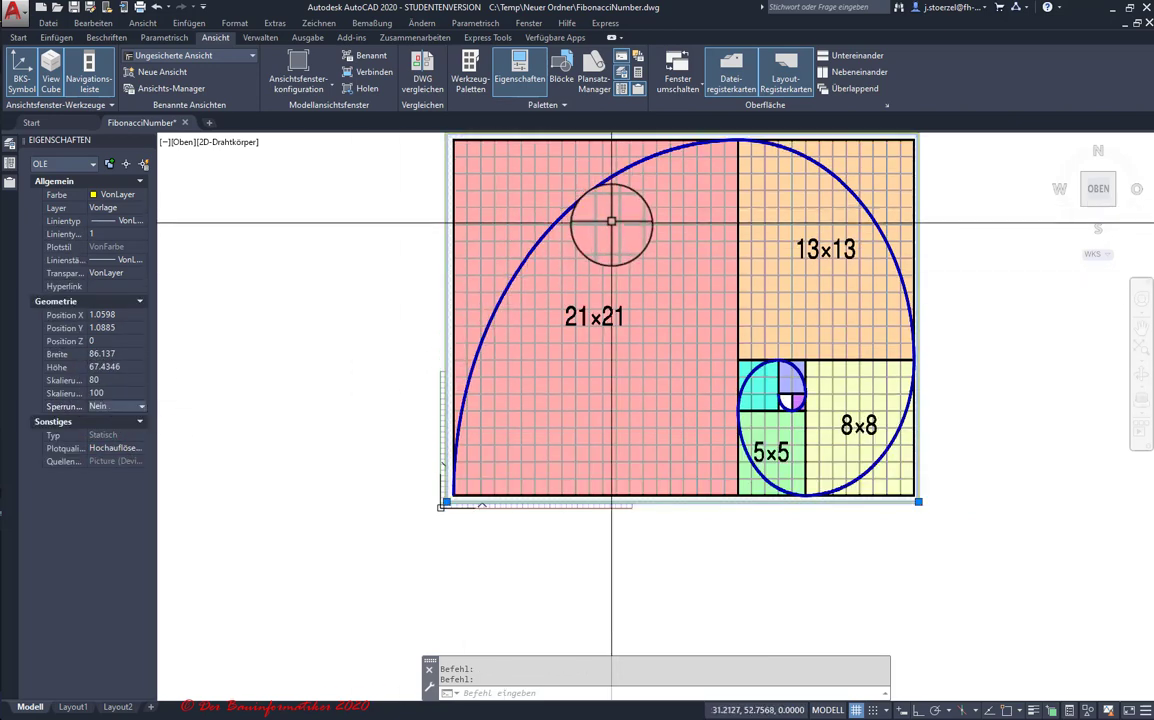
left_click(157, 9)
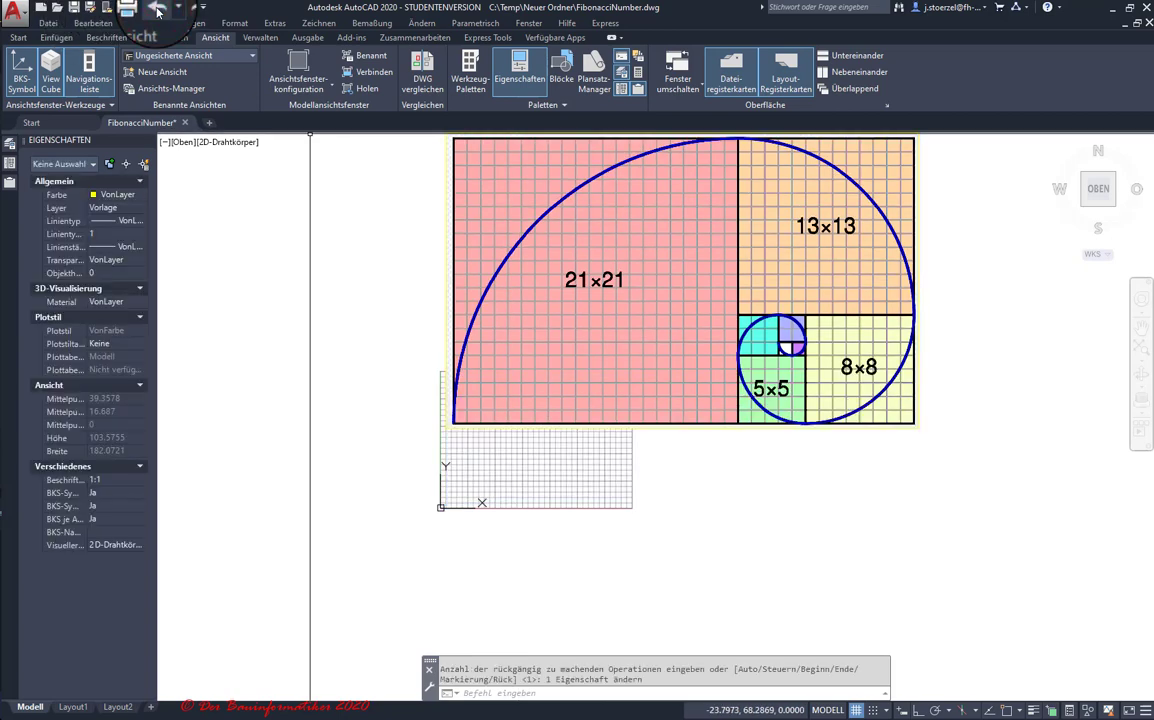
left_click(157, 10)
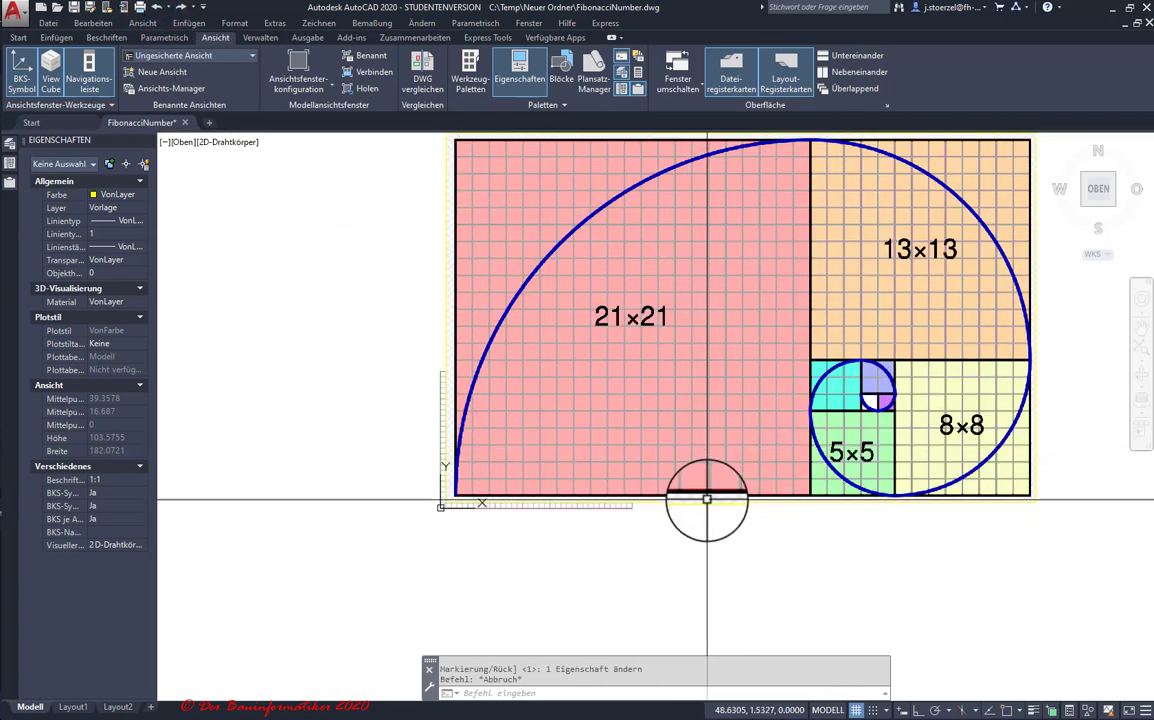
- Select the template image and open QuickCalc on its Skalierung value, entering 100*21
left_click(707, 500)
left_click(705, 499)
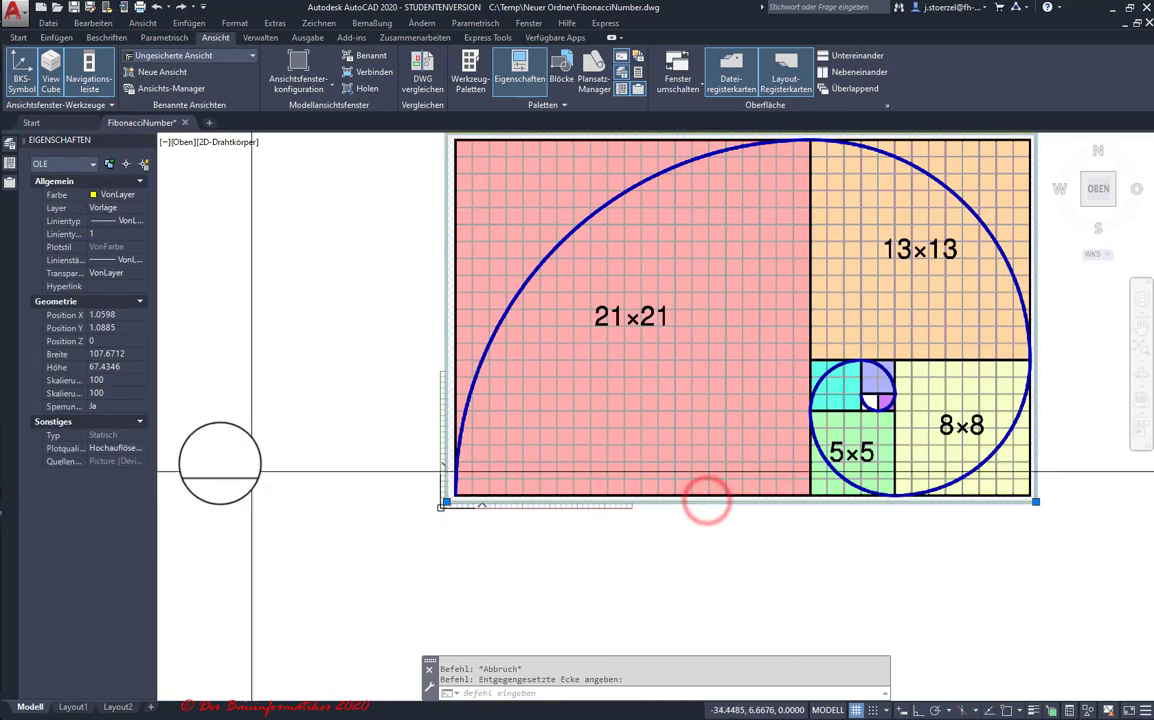
left_click(138, 395)
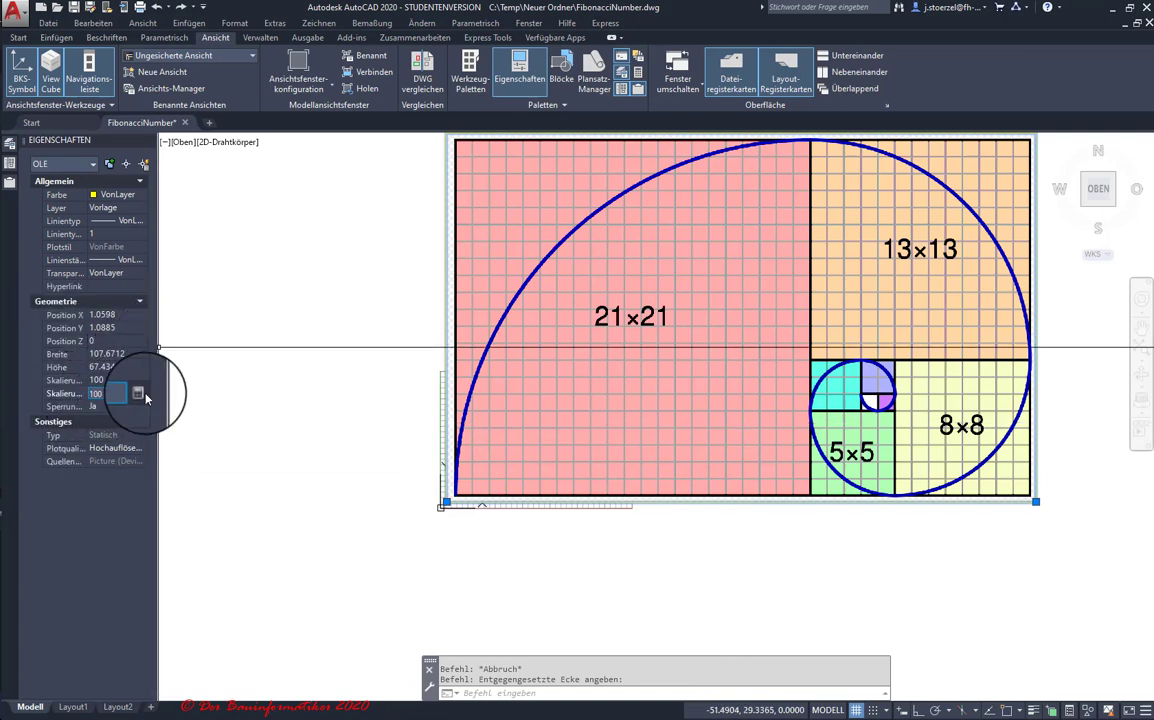
left_click(141, 394)
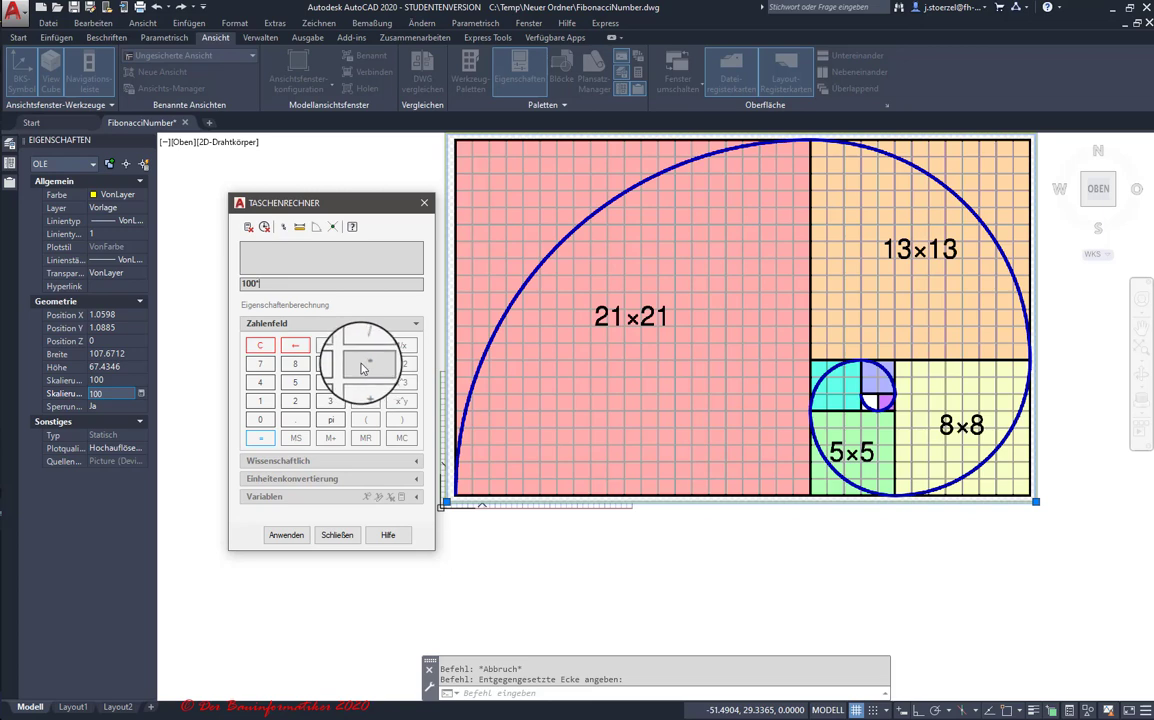
type("21")
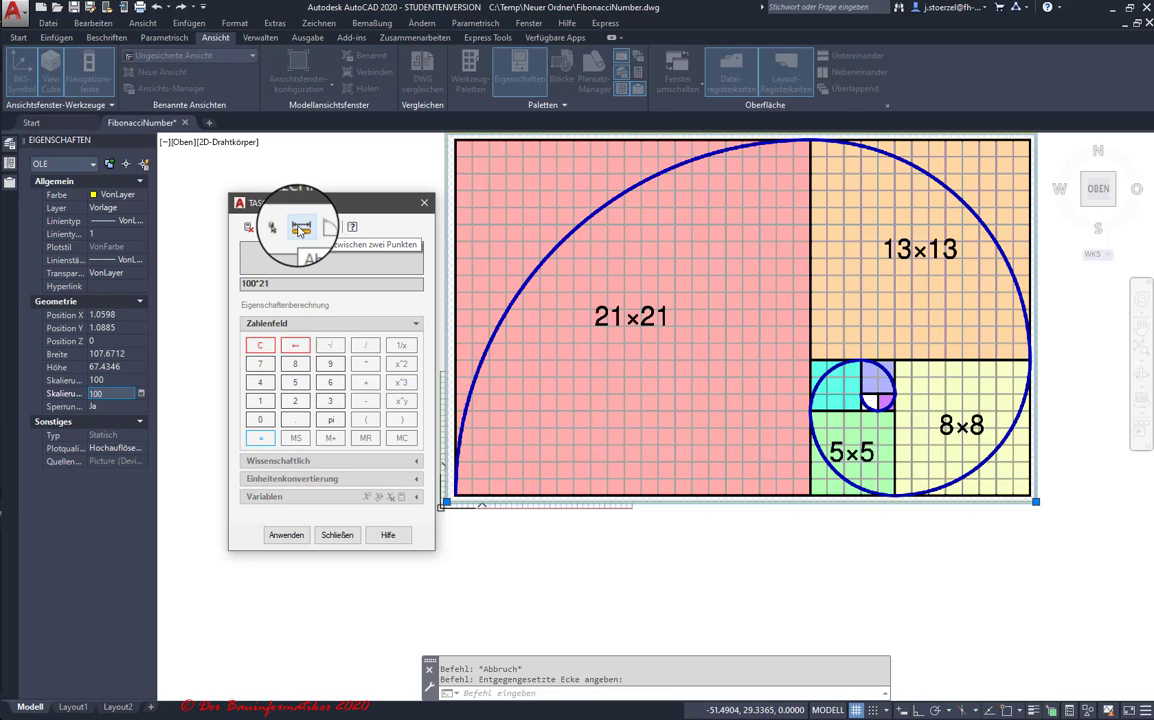
- Measure a distance on the template image up to the 21×21 square's corner
left_click(300, 228)
scroll(453, 490, "up", 6)
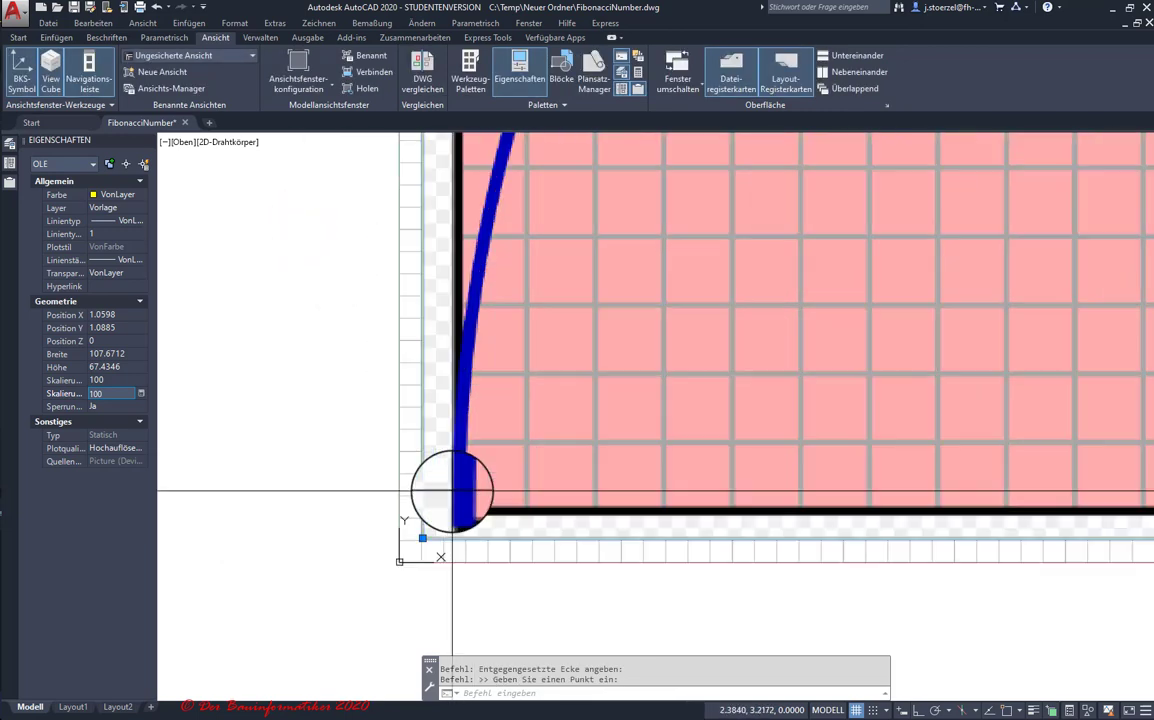
scroll(463, 525, "up", 2)
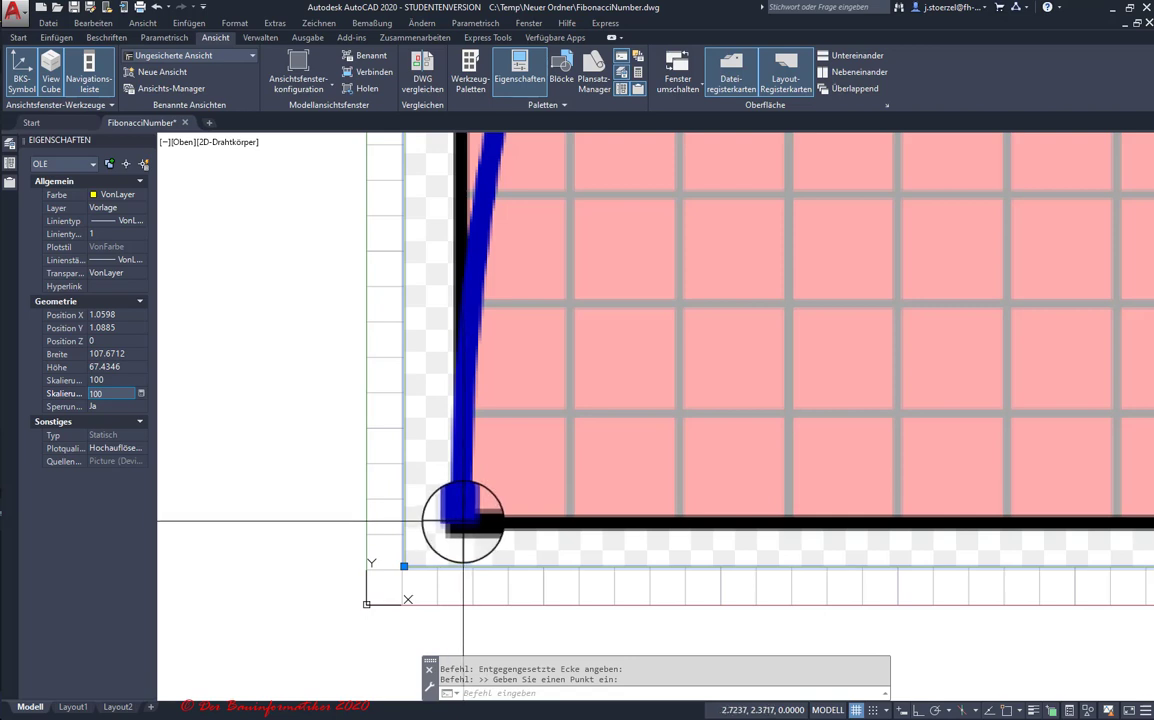
scroll(463, 521, "down", 1)
scroll(515, 554, "down", 2)
scroll(451, 528, "down", 4)
scroll(665, 554, "down", 2)
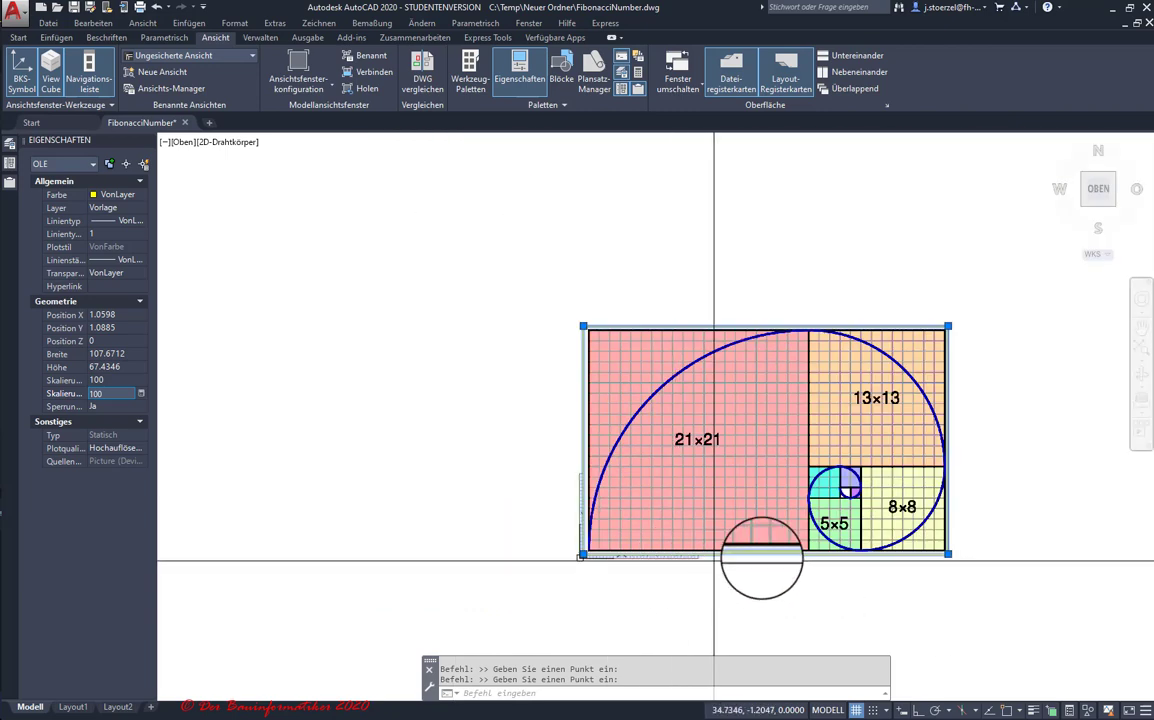
scroll(770, 560, "up", 2)
scroll(800, 530, "up", 2)
scroll(811, 549, "up", 6)
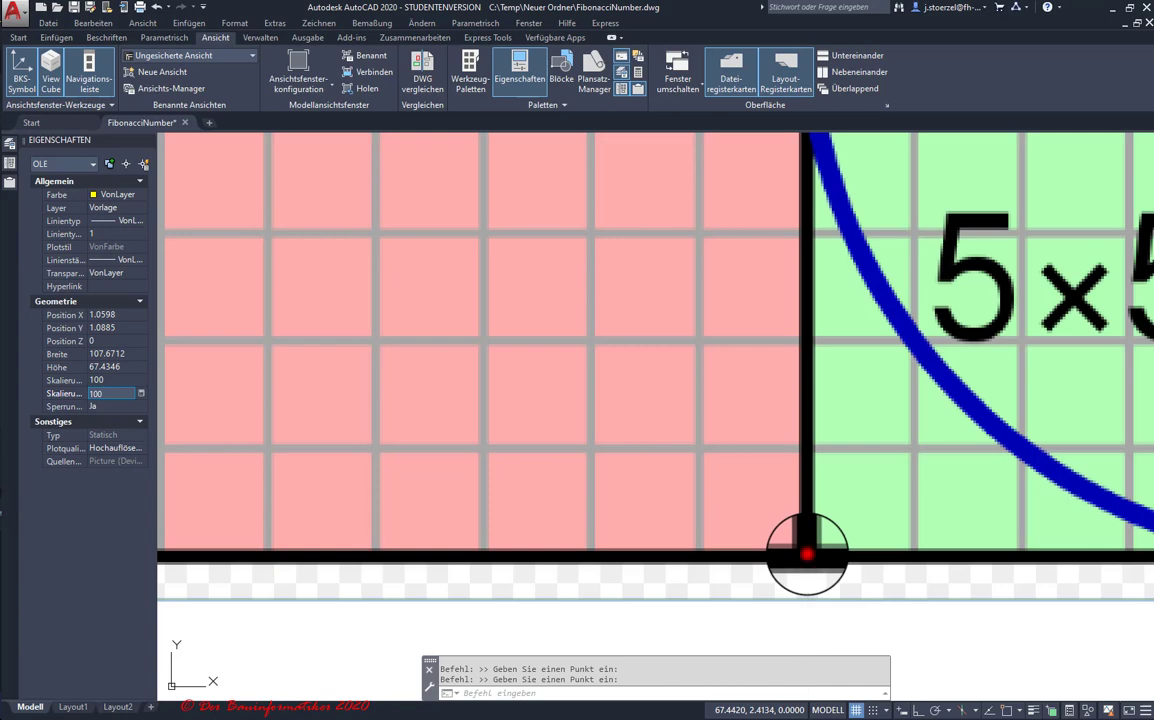
left_click(807, 553)
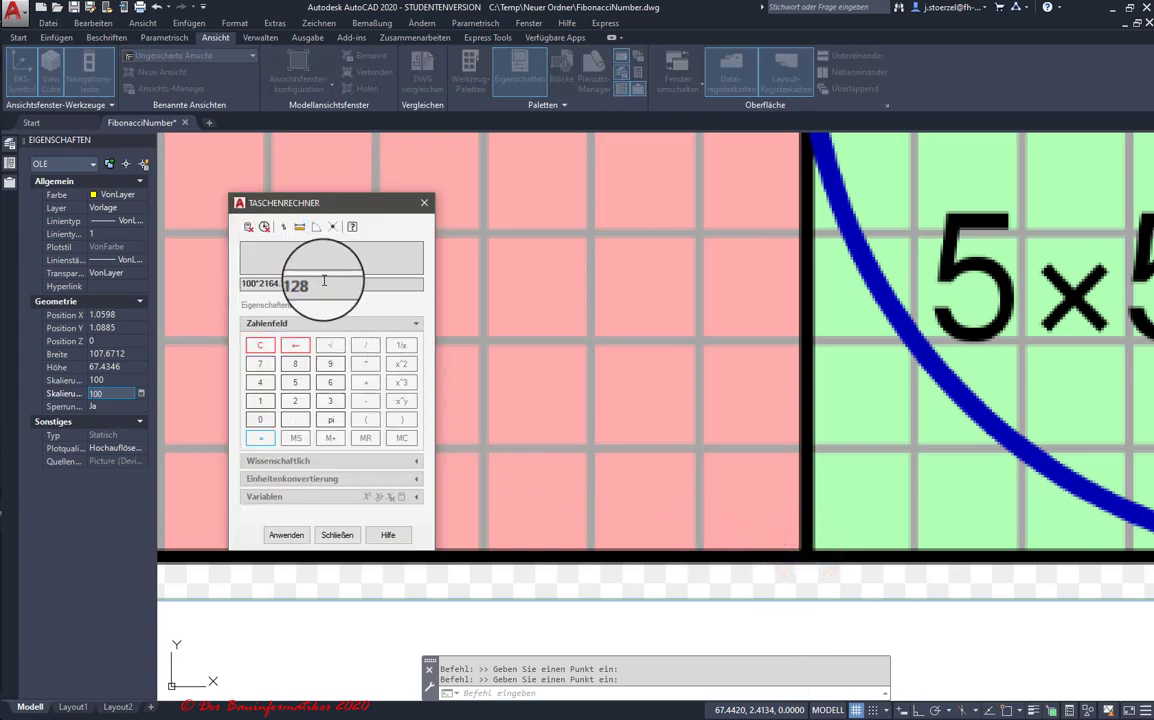
- Apply the calculated scale to the image and move its corner onto the origin
left_click(284, 537)
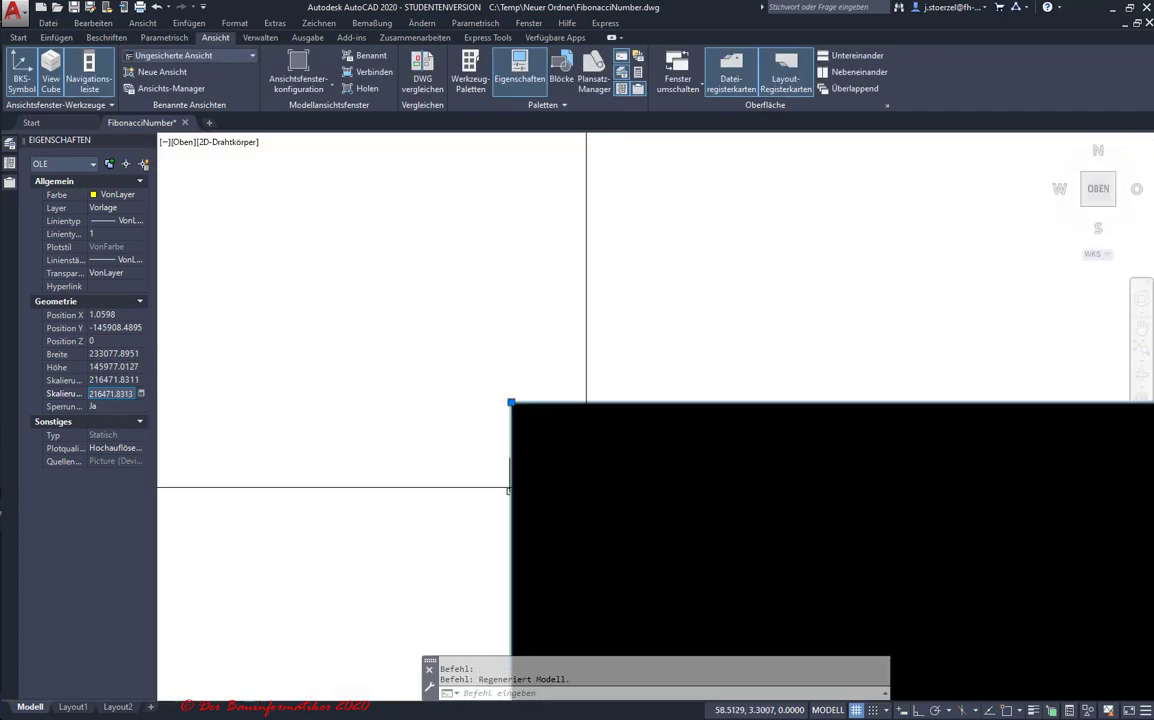
left_click(462, 408)
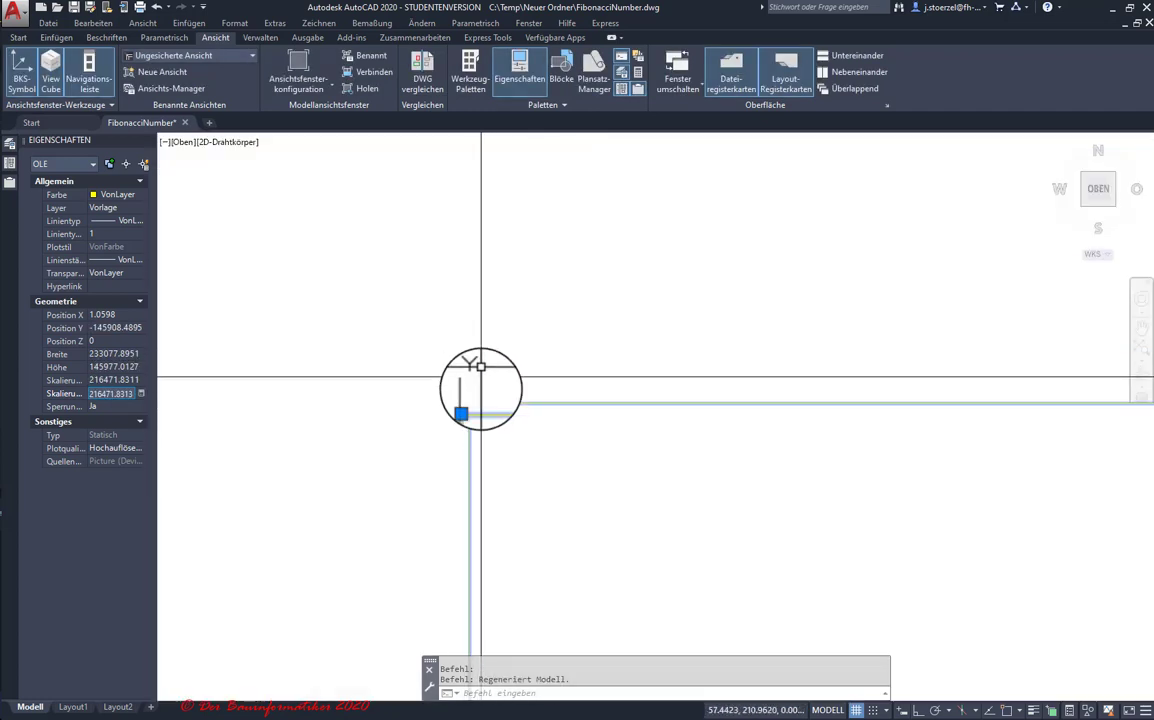
left_click(472, 408)
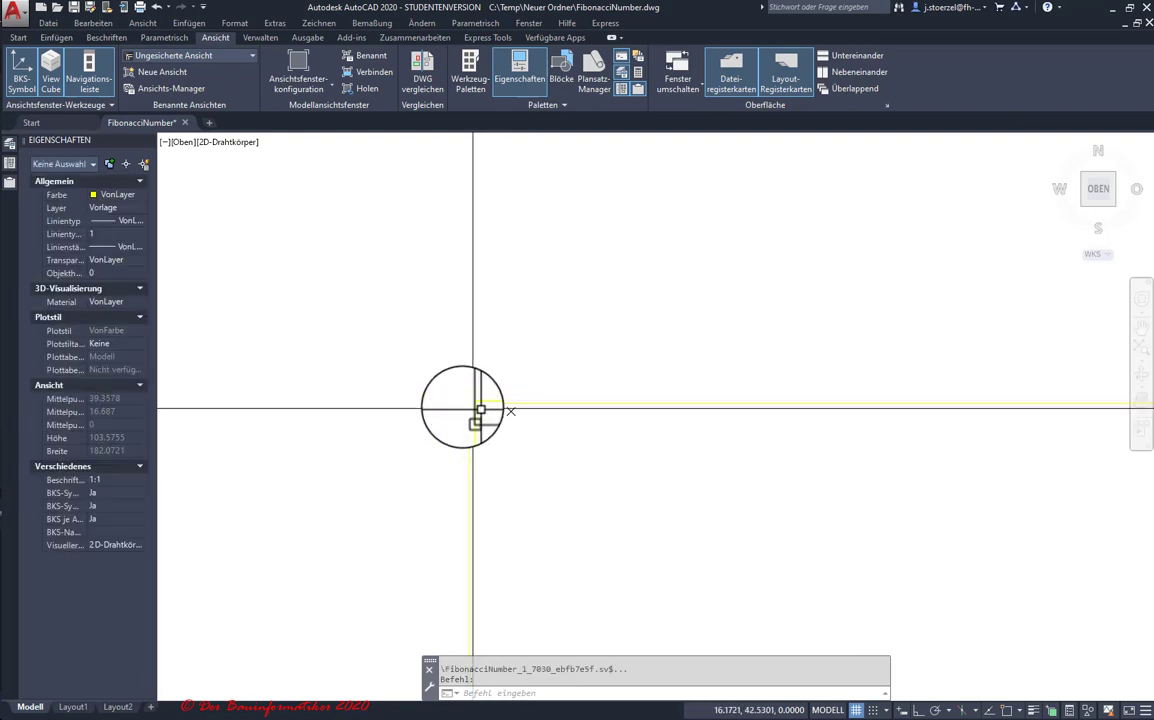
middle_click(478, 409)
middle_click(478, 409)
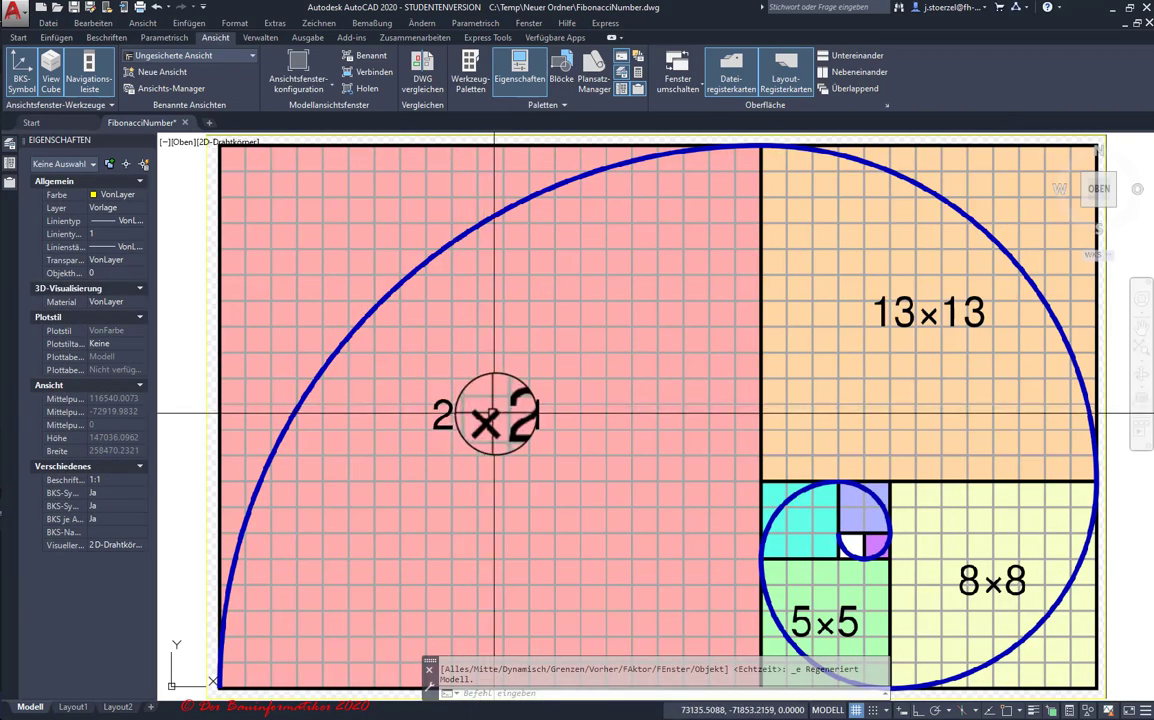
scroll(496, 413, "down", 3)
scroll(407, 285, "down", 1)
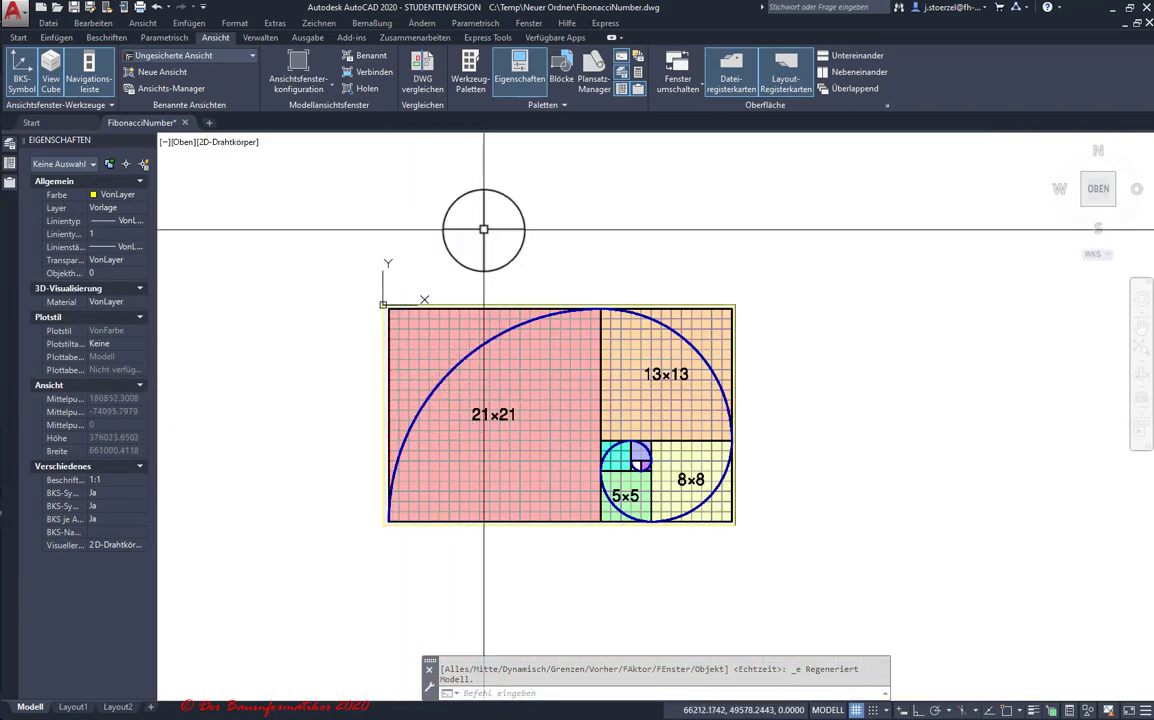
- Select the enlarged template image, now about 233077.9 × 145977.0
left_click(469, 303)
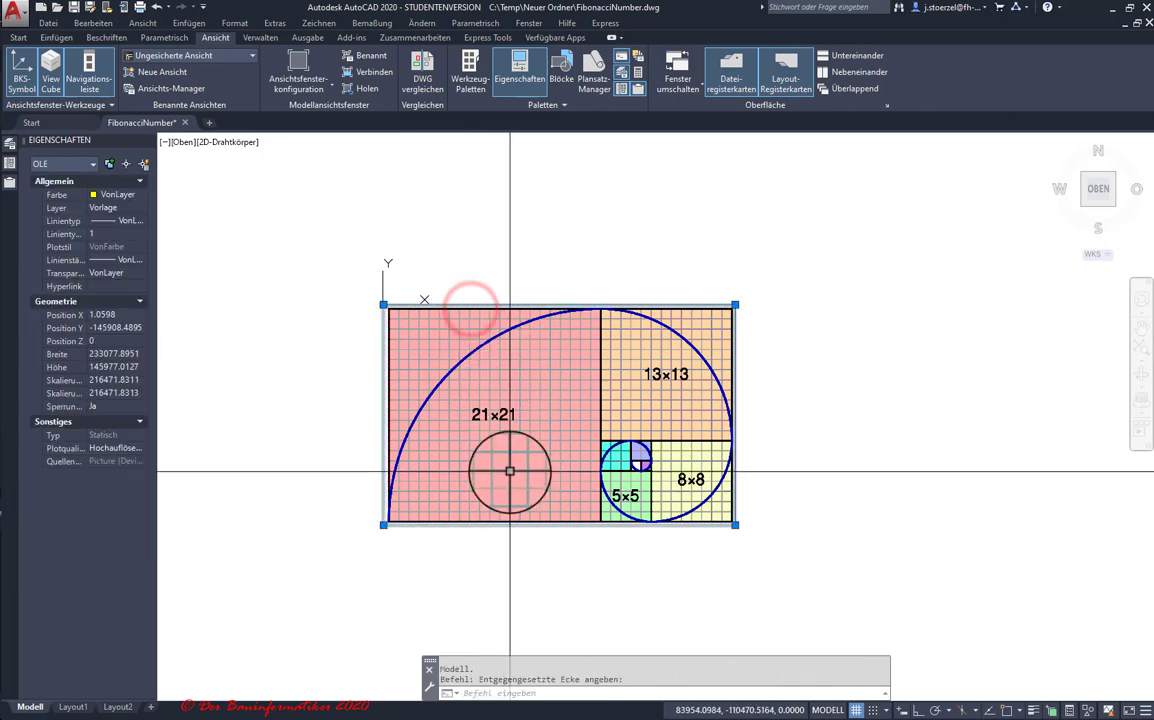
left_click(509, 471)
left_click(577, 416)
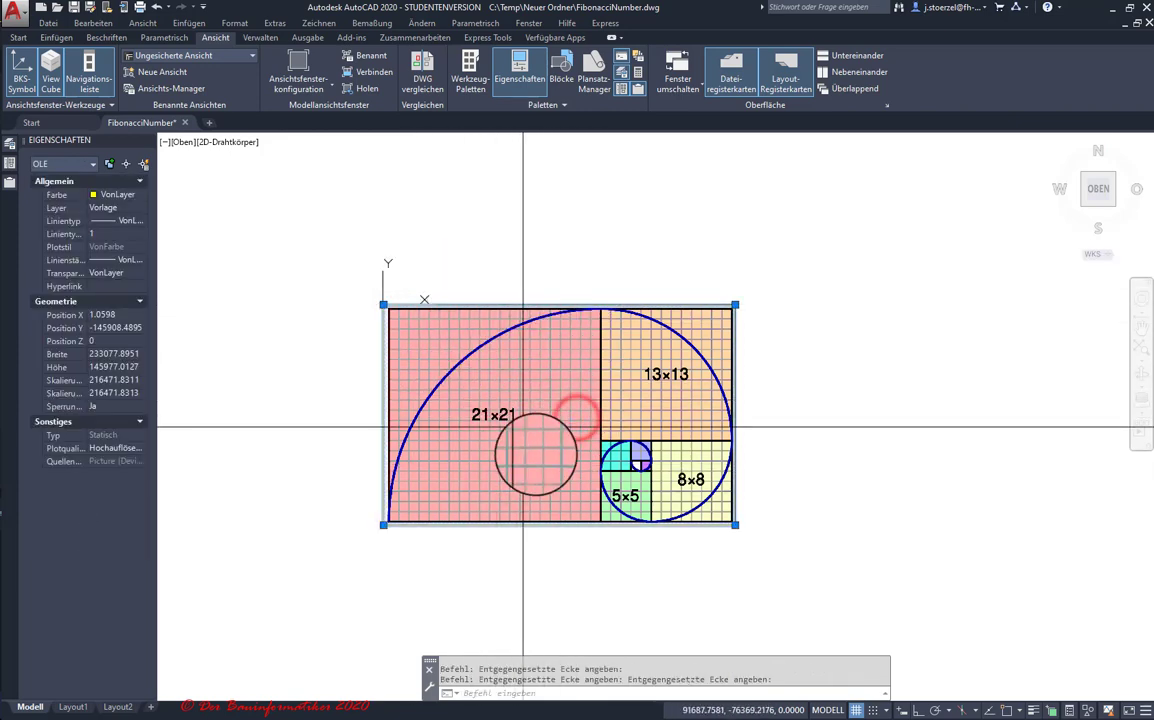
scroll(554, 458, "down", 6)
scroll(554, 458, "up", 9)
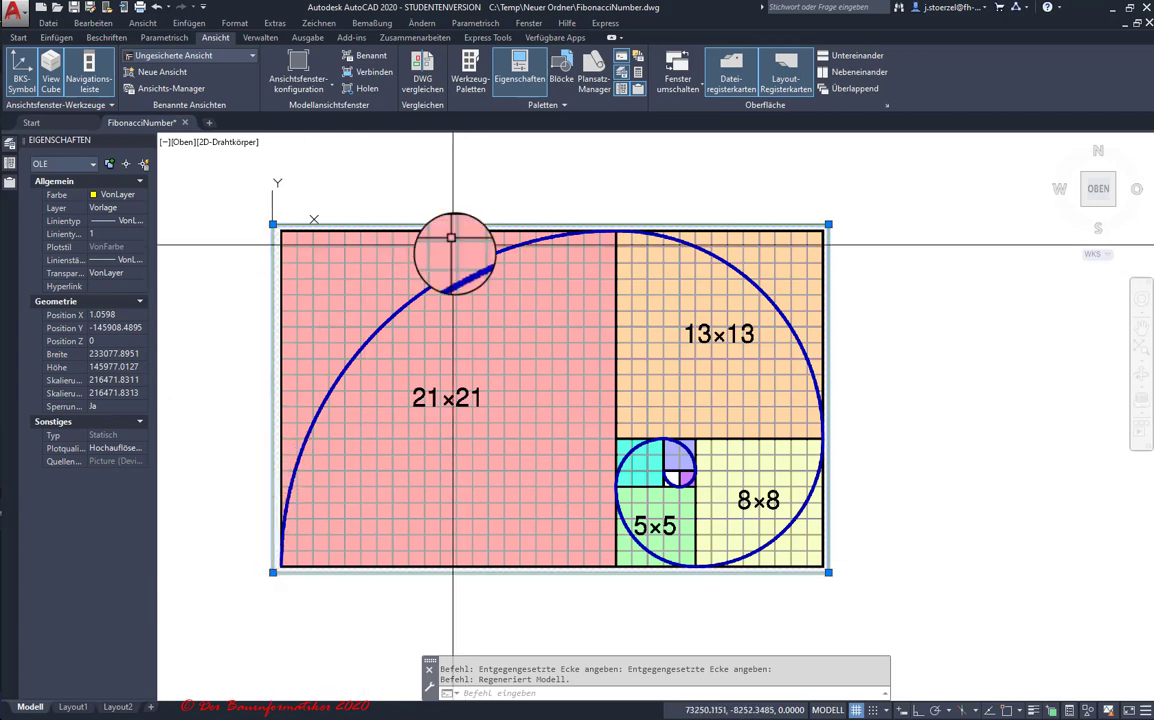
- Measure from the image's bottom-left corner to the 21×21 square's bottom-right corner
left_click(19, 39)
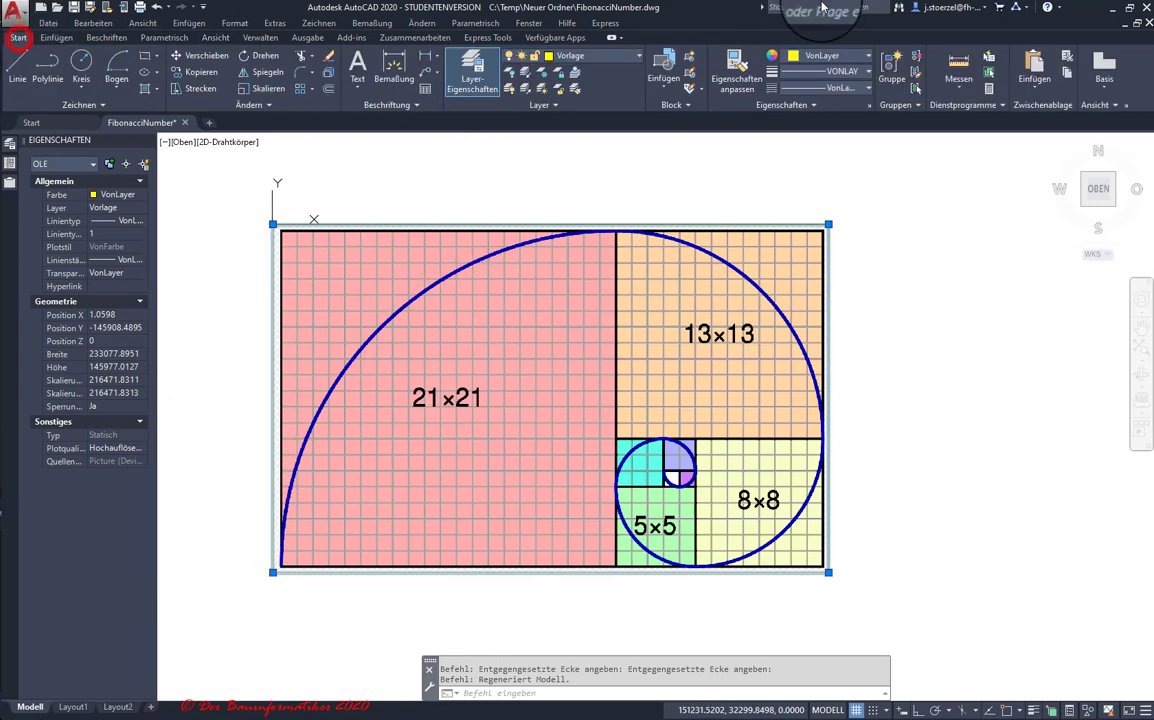
left_click(957, 62)
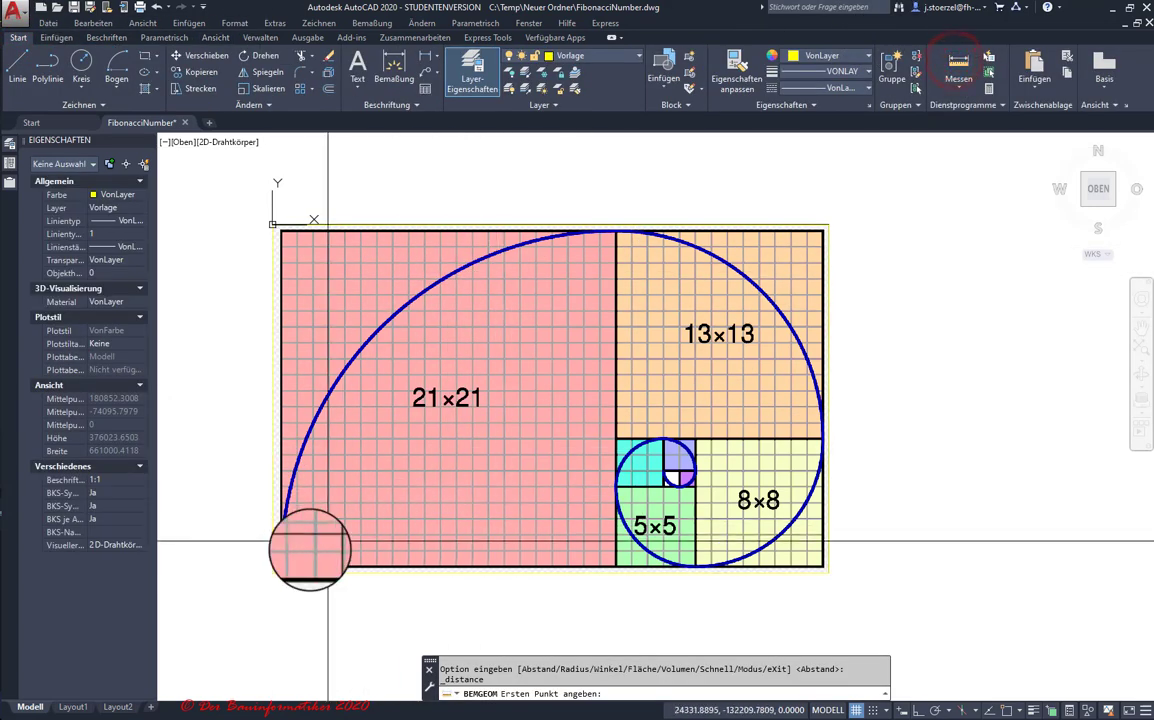
left_click(281, 566)
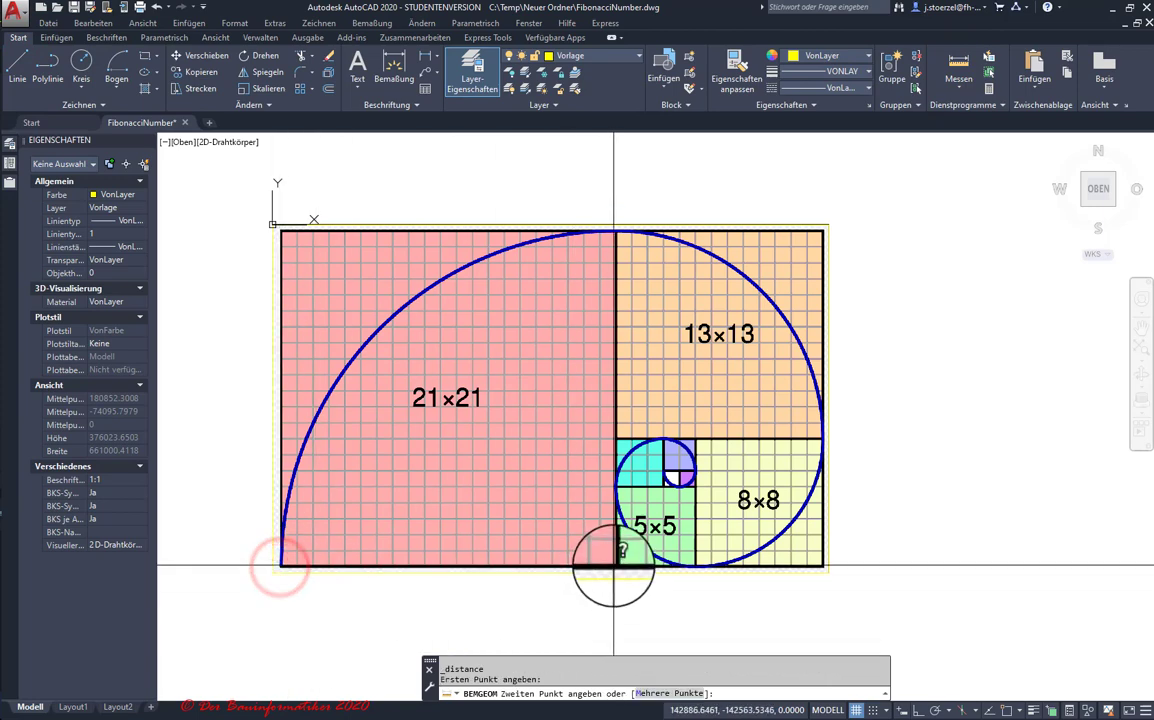
left_click(614, 566)
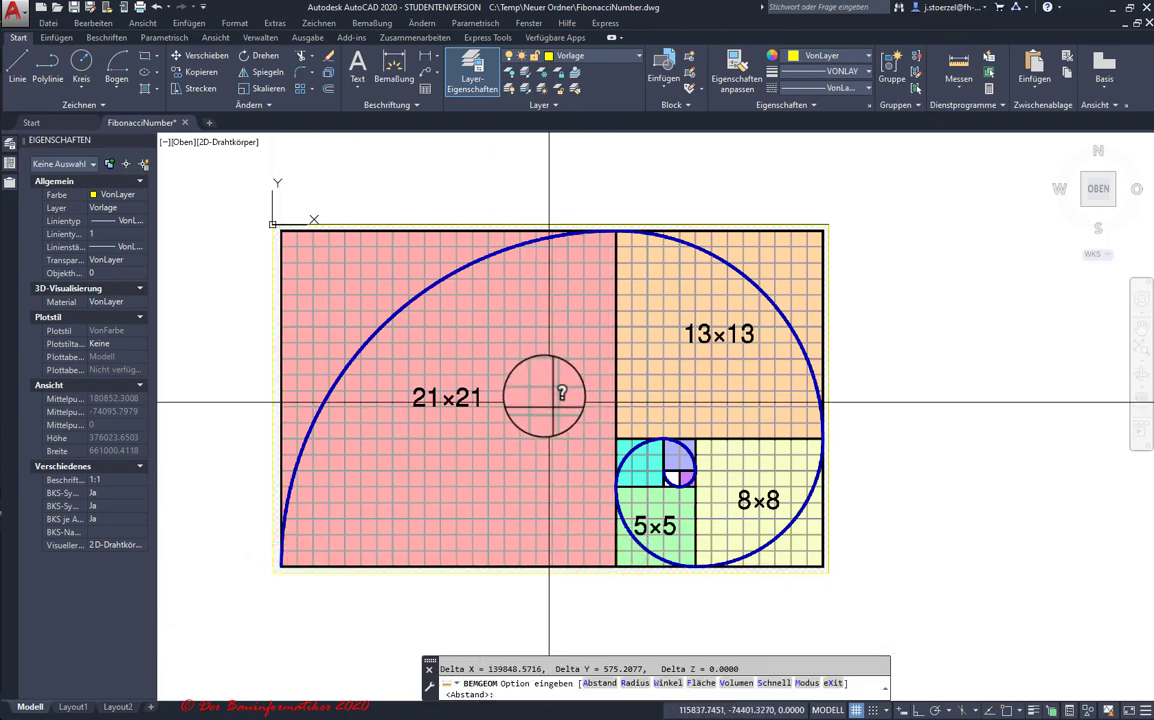
key("Escape")
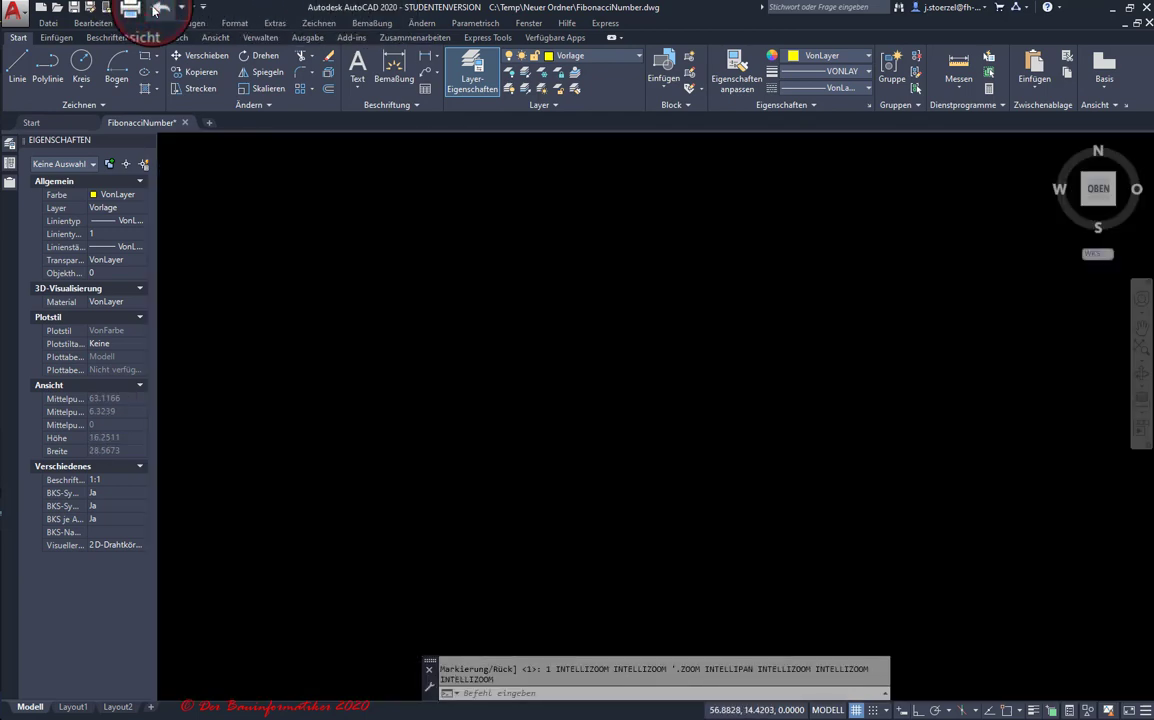
- Undo the image's enlargement back to 107.6712 wide and select the template image
left_click(153, 8)
scroll(582, 391, "down", 5)
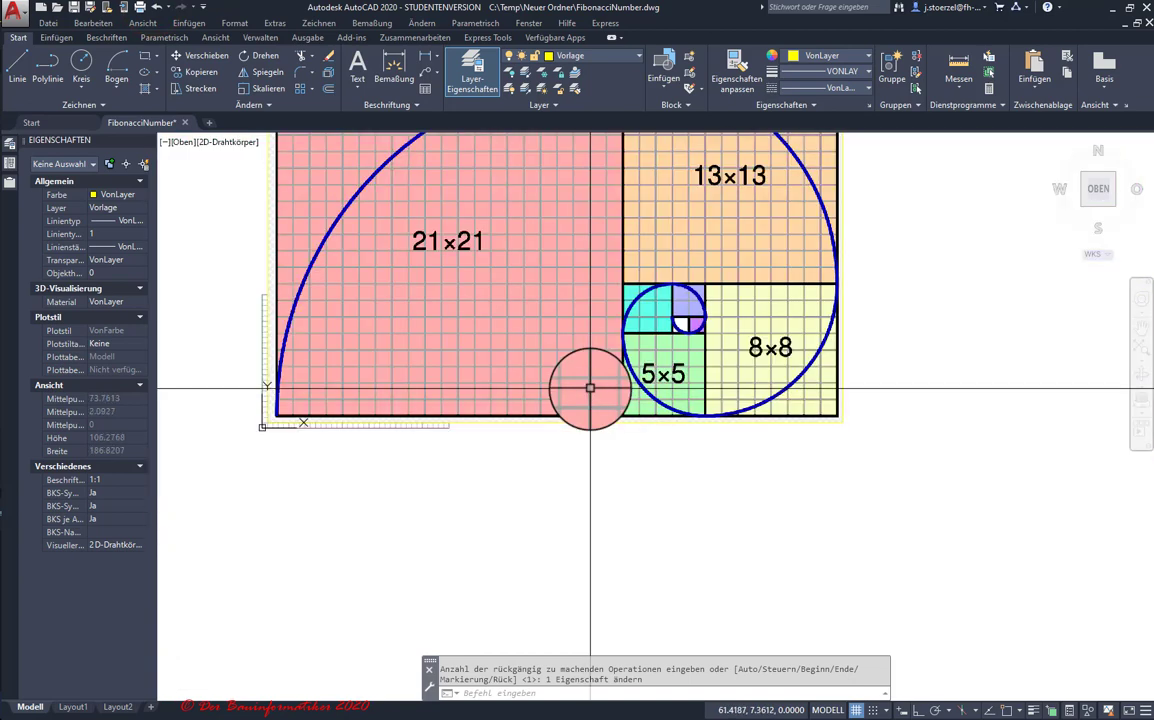
scroll(587, 385, "down", 3)
left_click(552, 395)
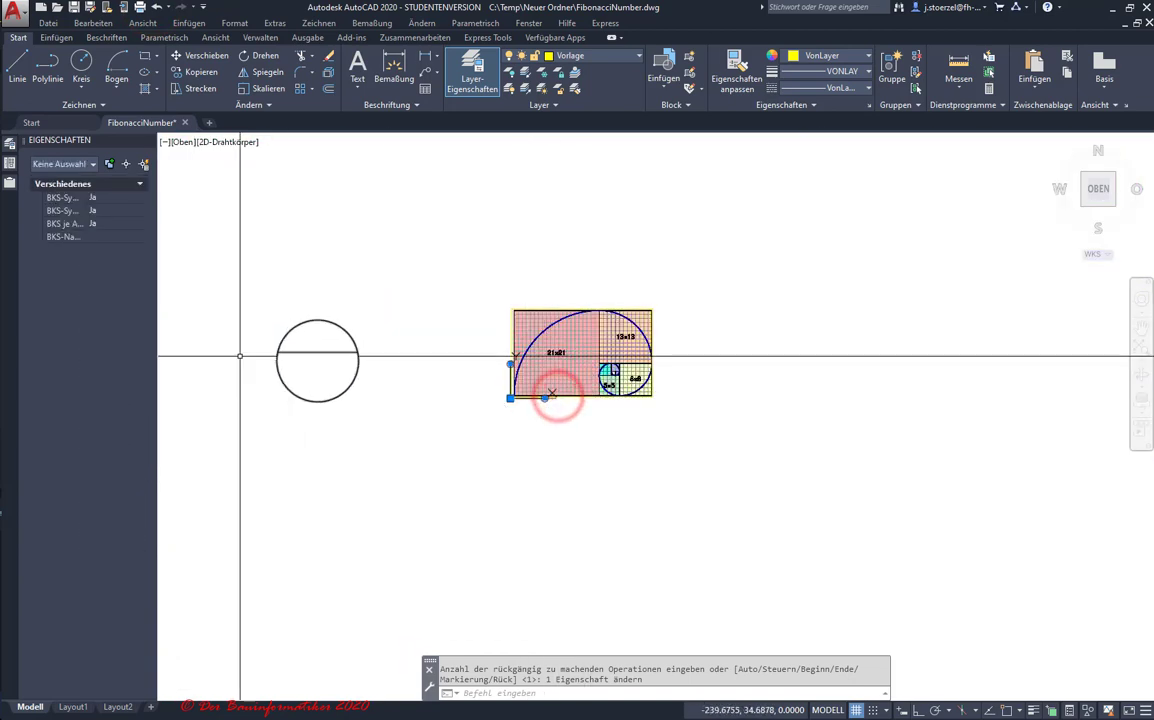
key("Escape")
key("Escape")
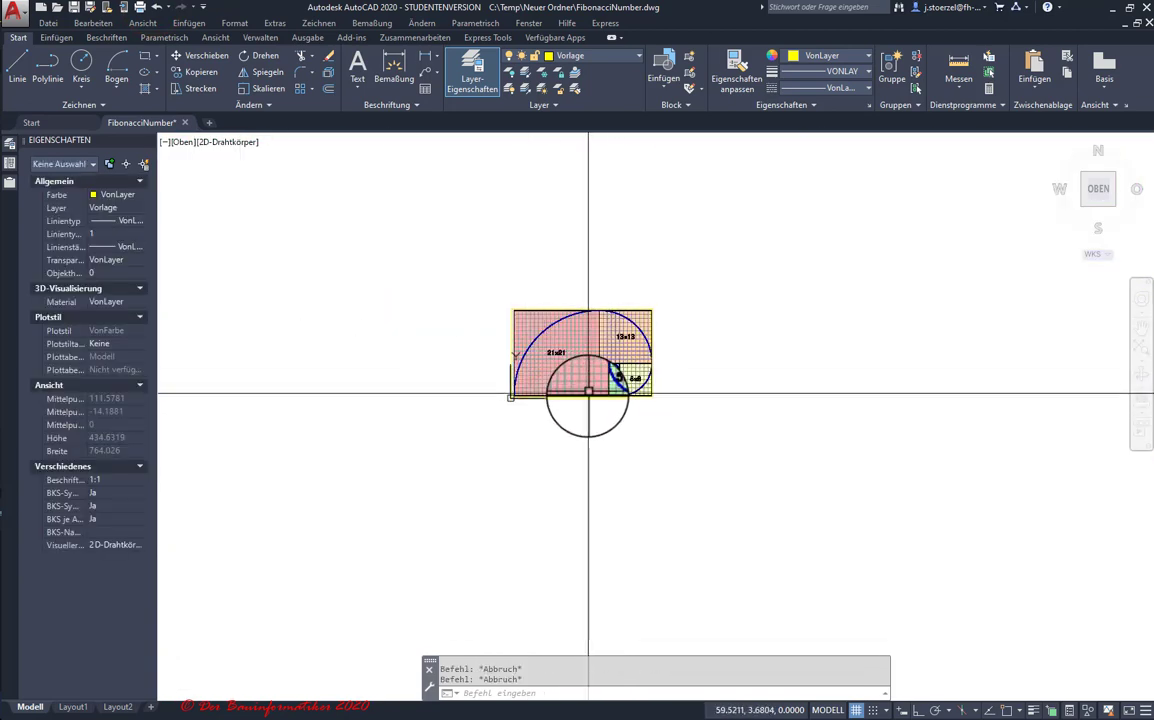
left_click(587, 398)
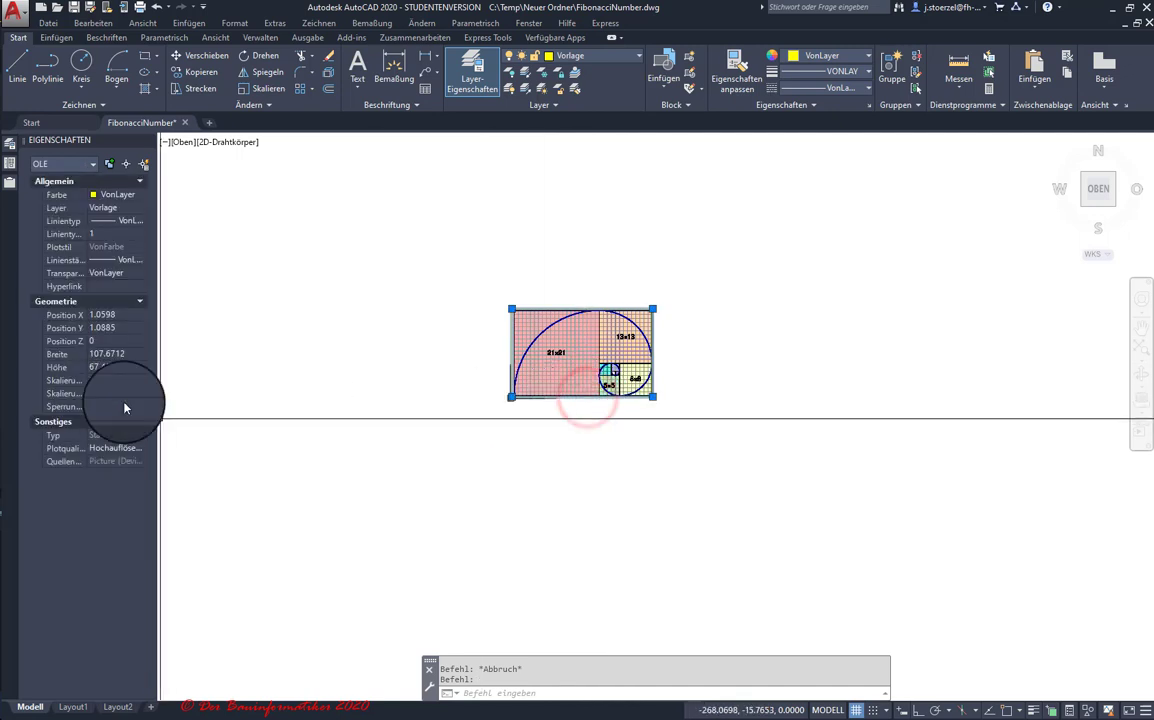
- Set the image scale to 32.4483 in QuickCalc using 100*21/64.7183128
left_click(130, 396)
left_click(142, 396)
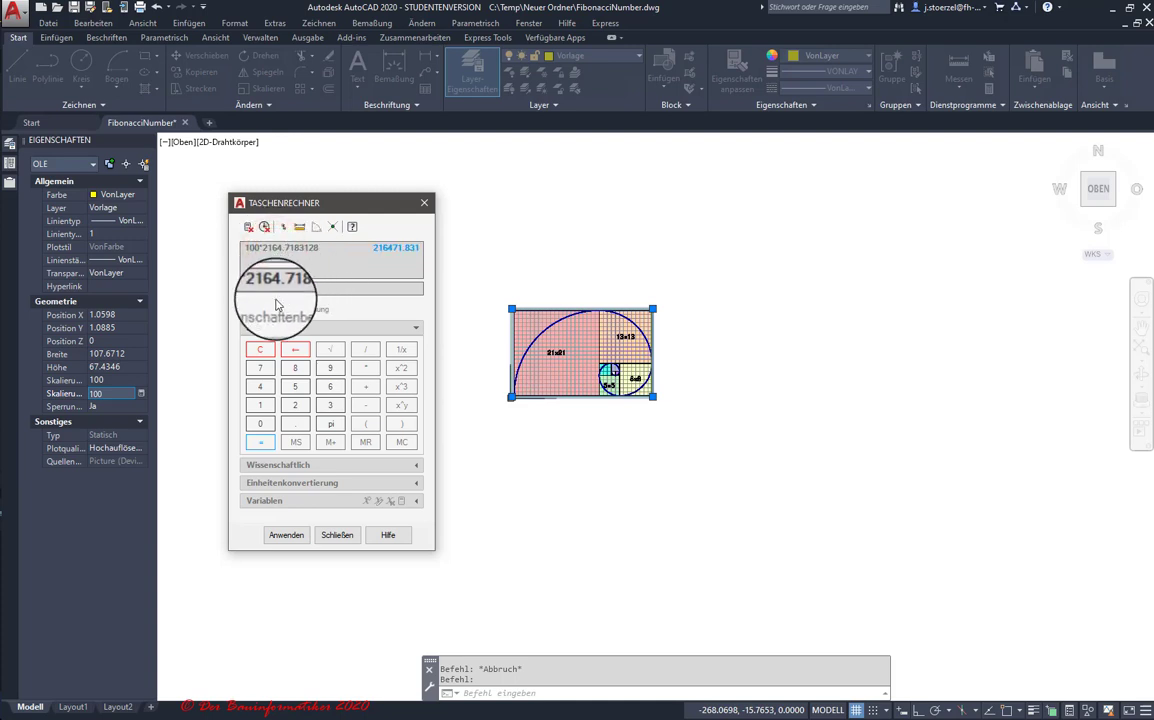
double_click(268, 248)
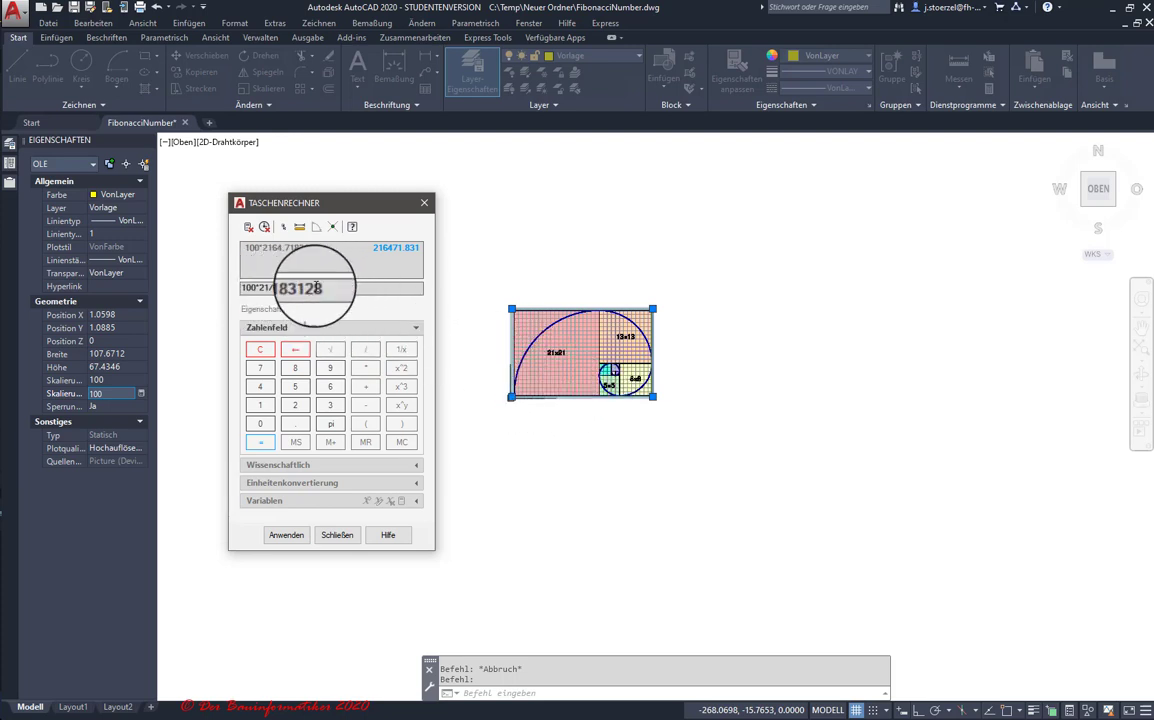
left_click(282, 538)
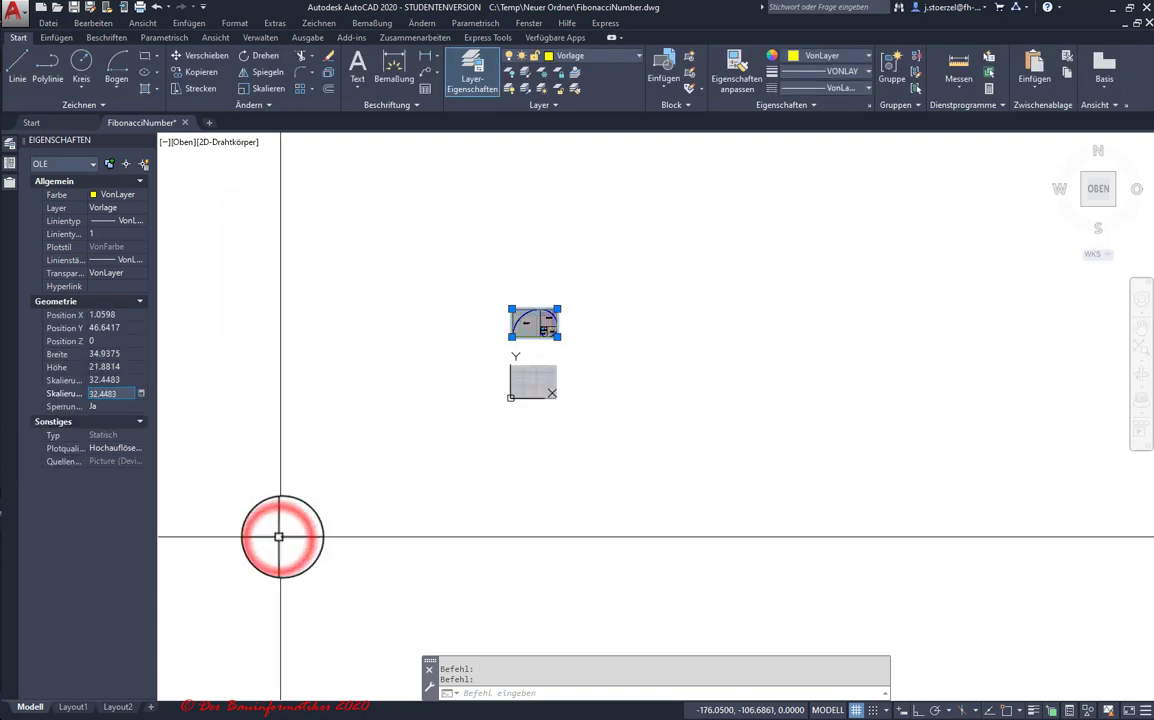
- Start Verschieben on the template image with its bottom-left corner as base point
scroll(500, 335, "up", 5)
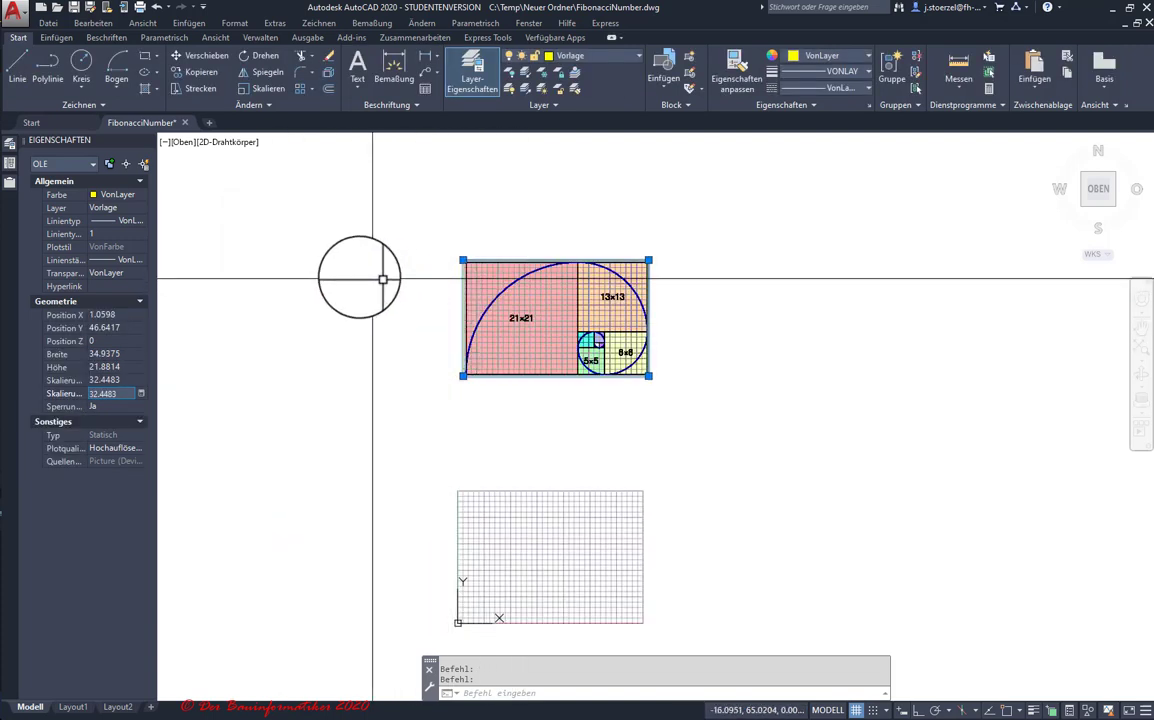
middle_click_drag(528, 390, 515, 306)
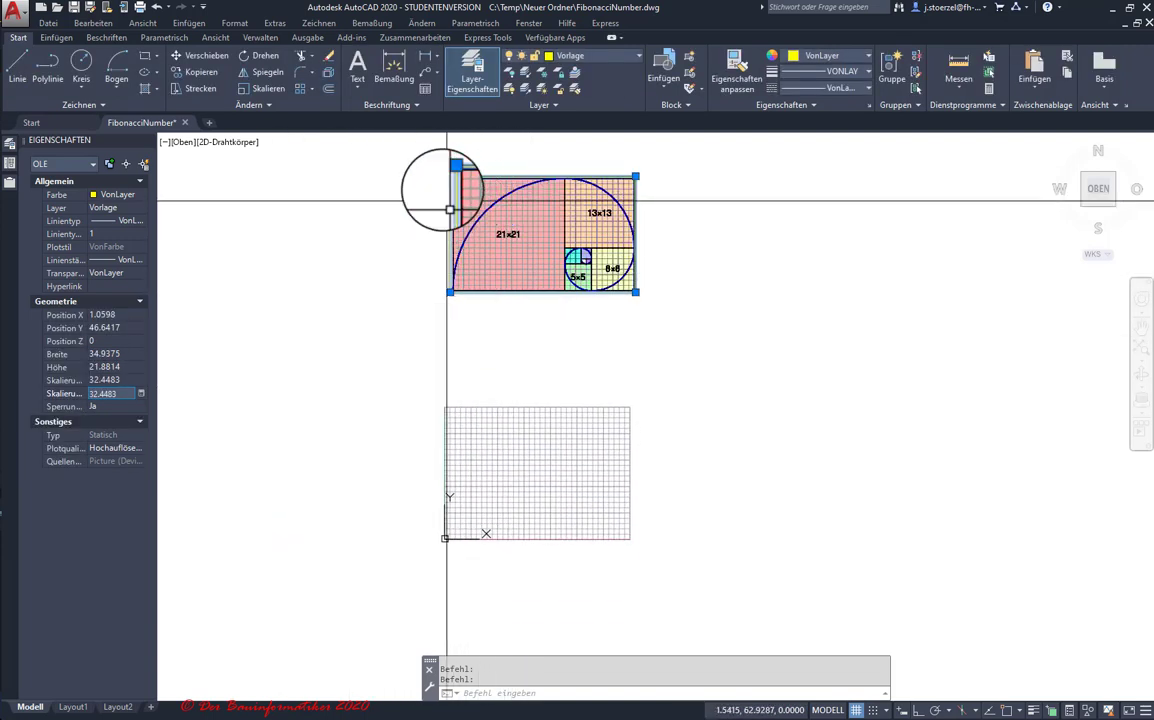
scroll(455, 275, "up", 2)
scroll(451, 300, "up", 3)
scroll(440, 226, "up", 3)
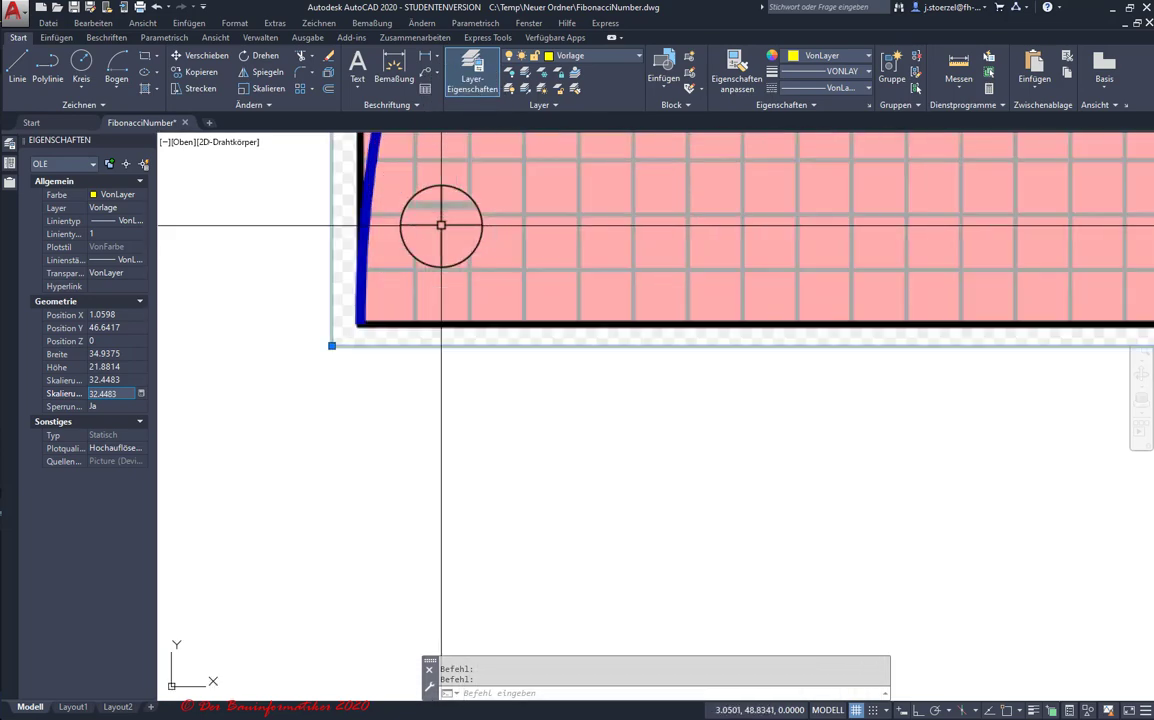
scroll(350, 314, "up", 2)
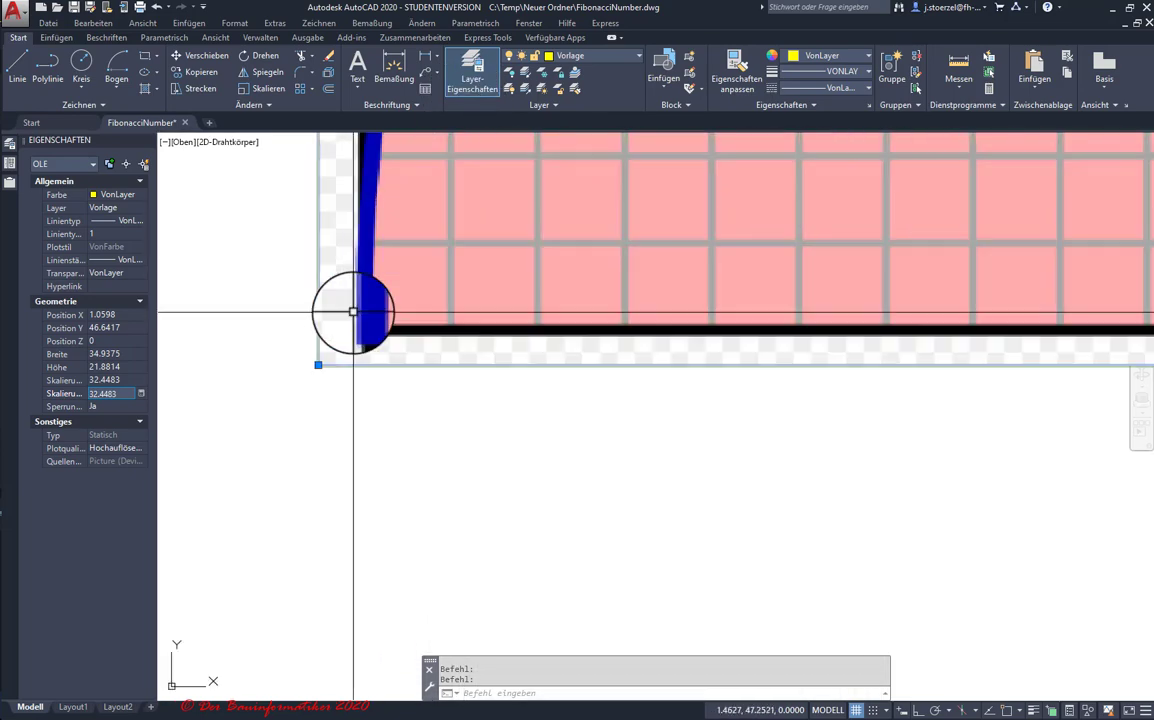
left_click(208, 63)
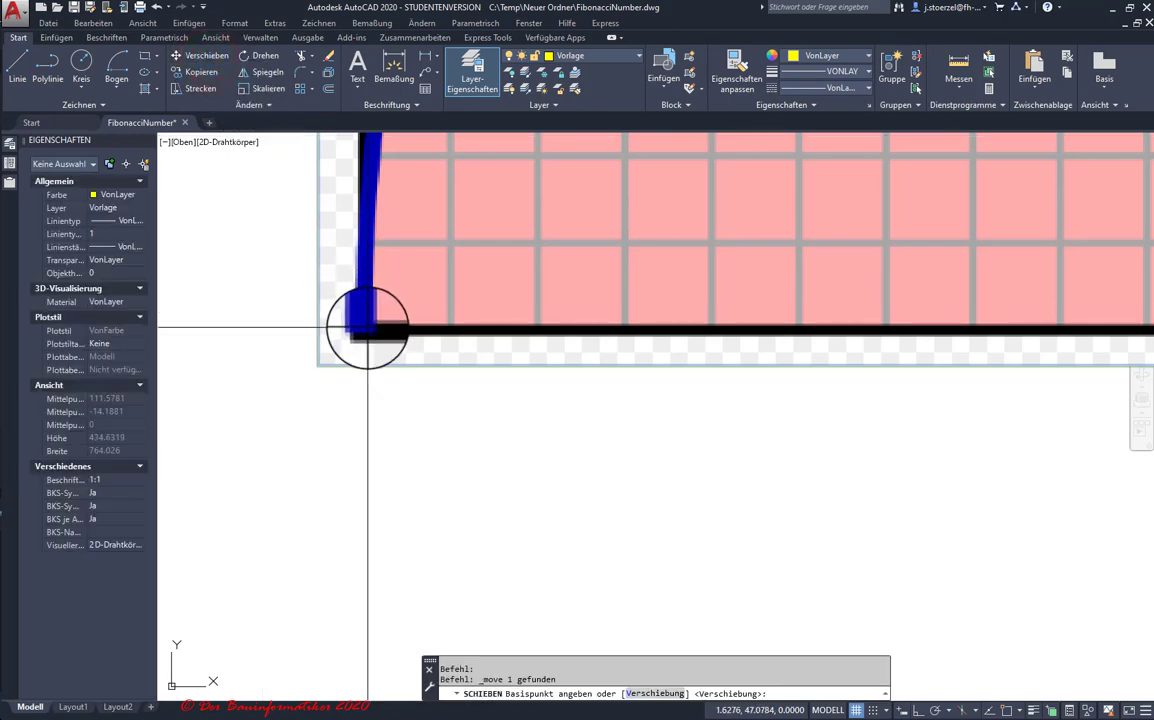
left_click(367, 327)
scroll(386, 372, "down", 4)
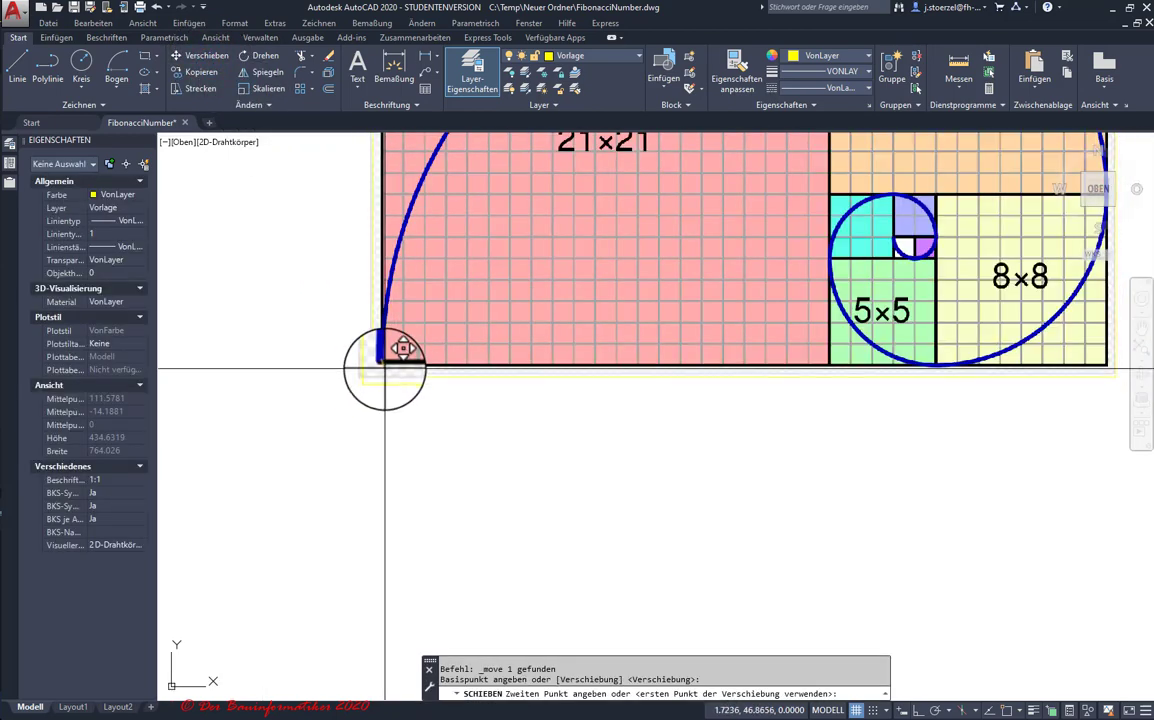
scroll(385, 370, "down", 5)
scroll(373, 515, "up", 3)
scroll(373, 515, "up", 3)
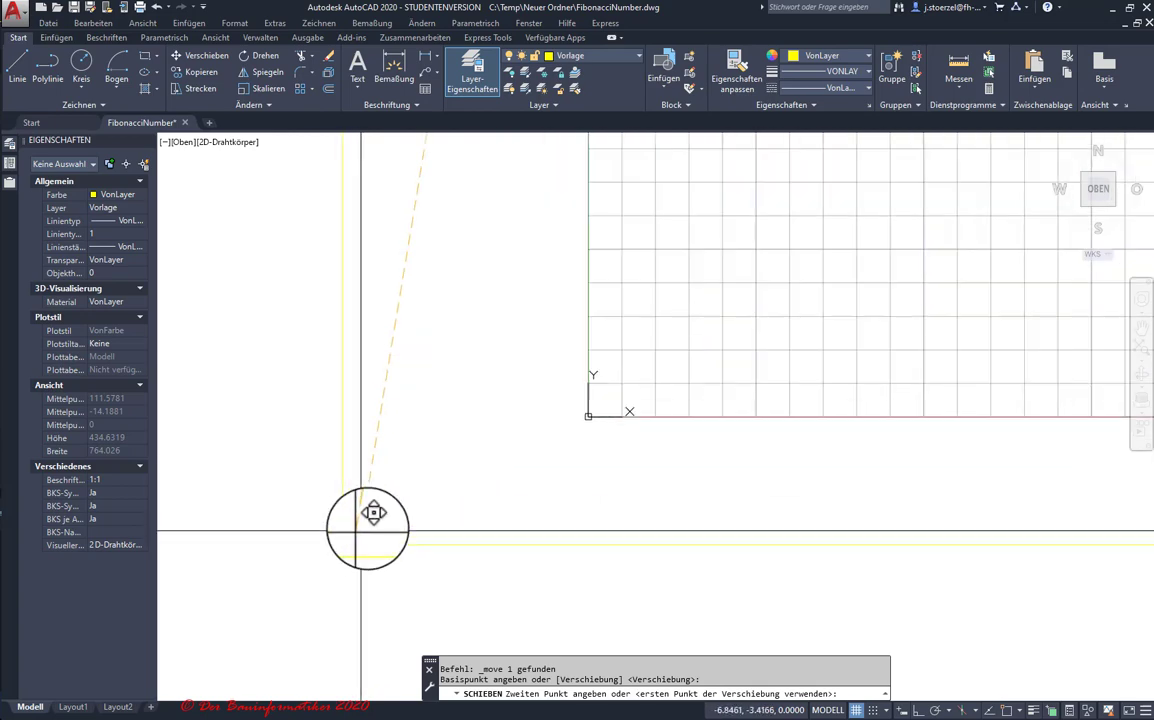
- Turn on Fang and drop the image's corner exactly on the grid origin 0,0
left_click(871, 710)
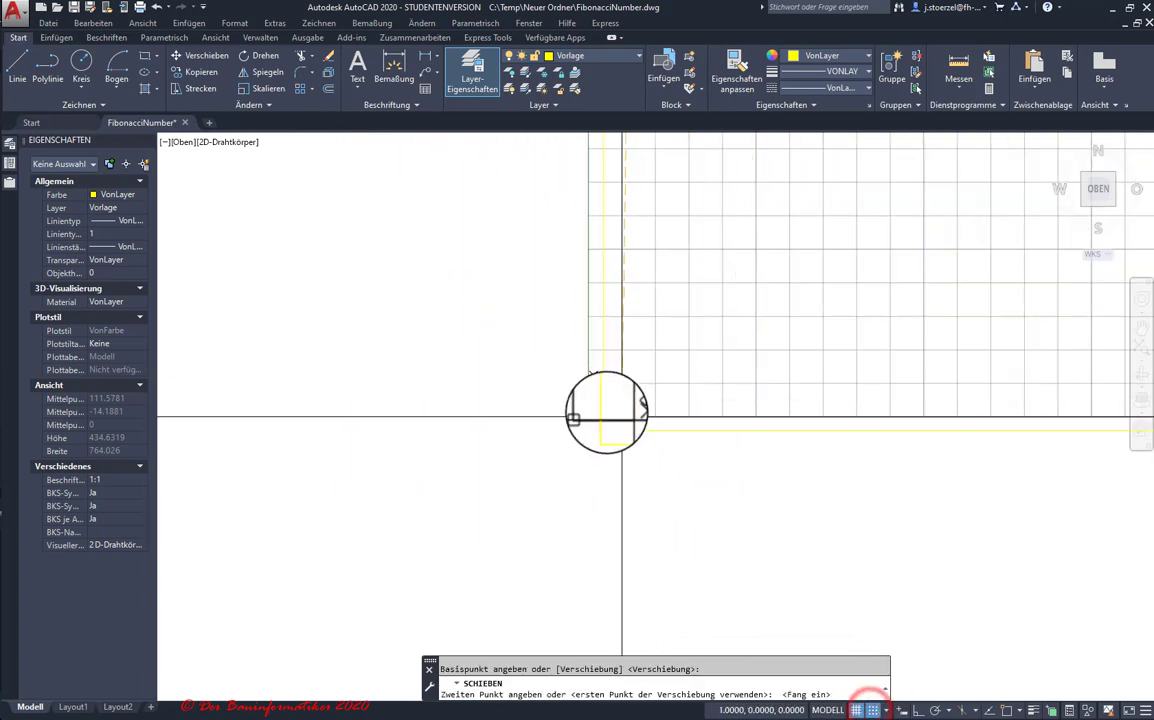
left_click(596, 414)
scroll(368, 291, "down", 4)
scroll(372, 235, "down", 2)
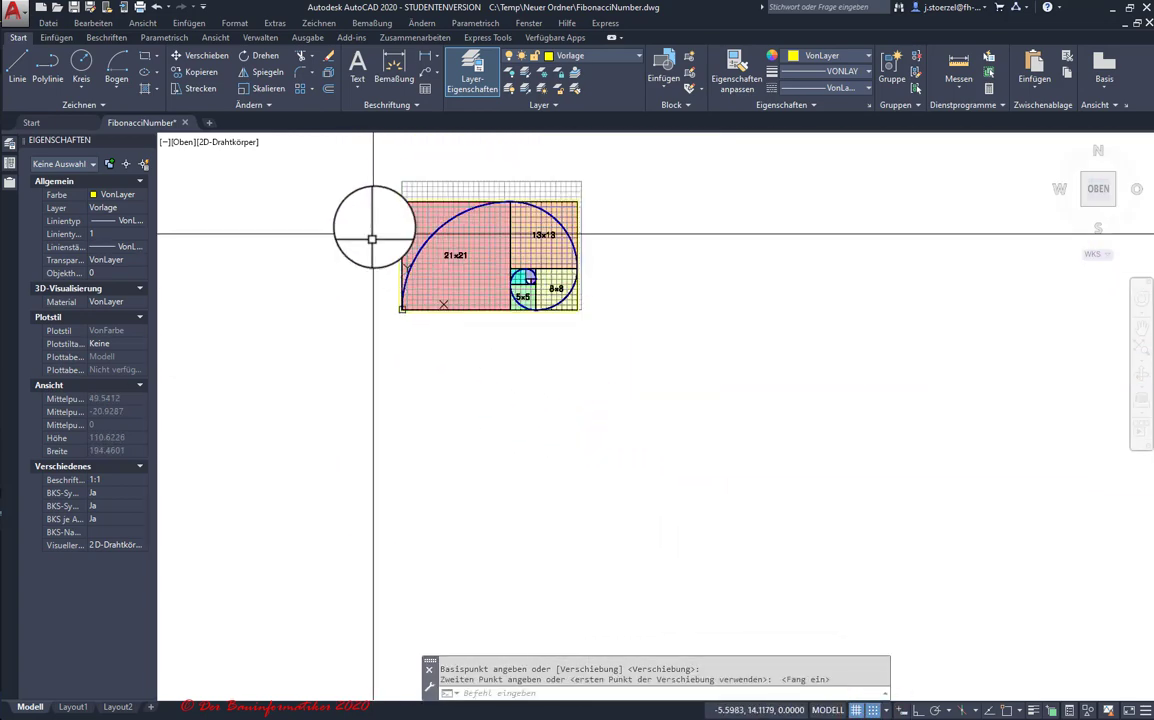
scroll(440, 233, "up", 4)
scroll(734, 185, "up", 4)
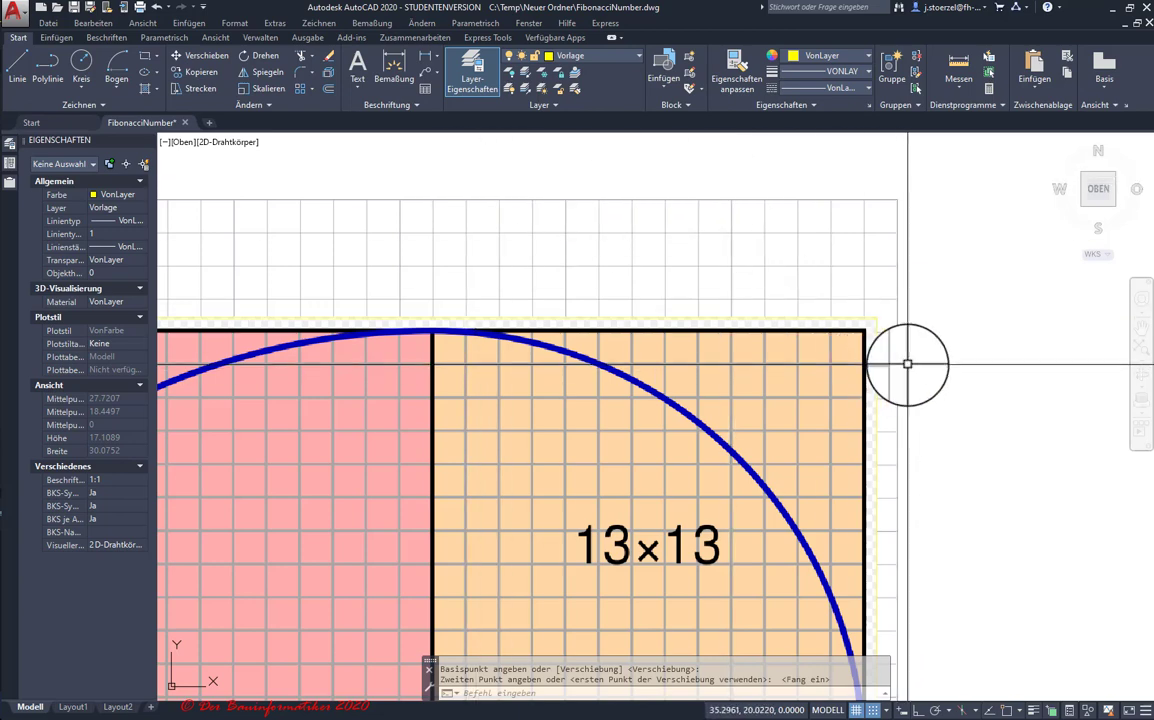
scroll(907, 364, "down", 5)
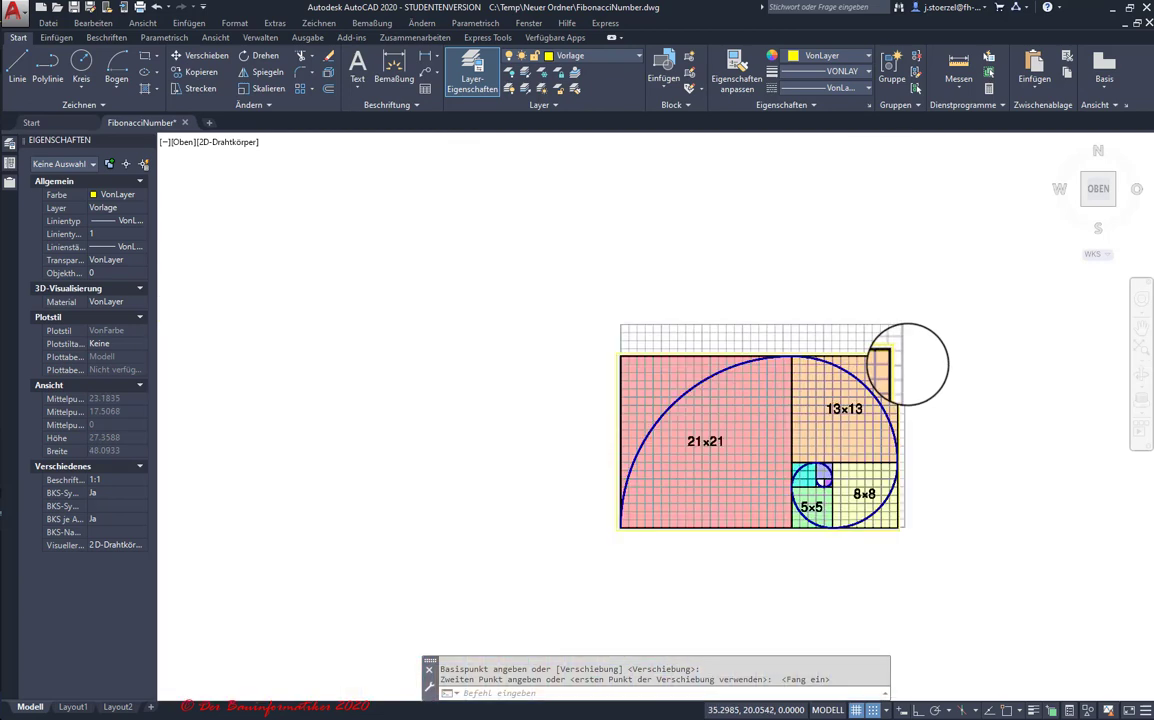
scroll(905, 363, "down", 3)
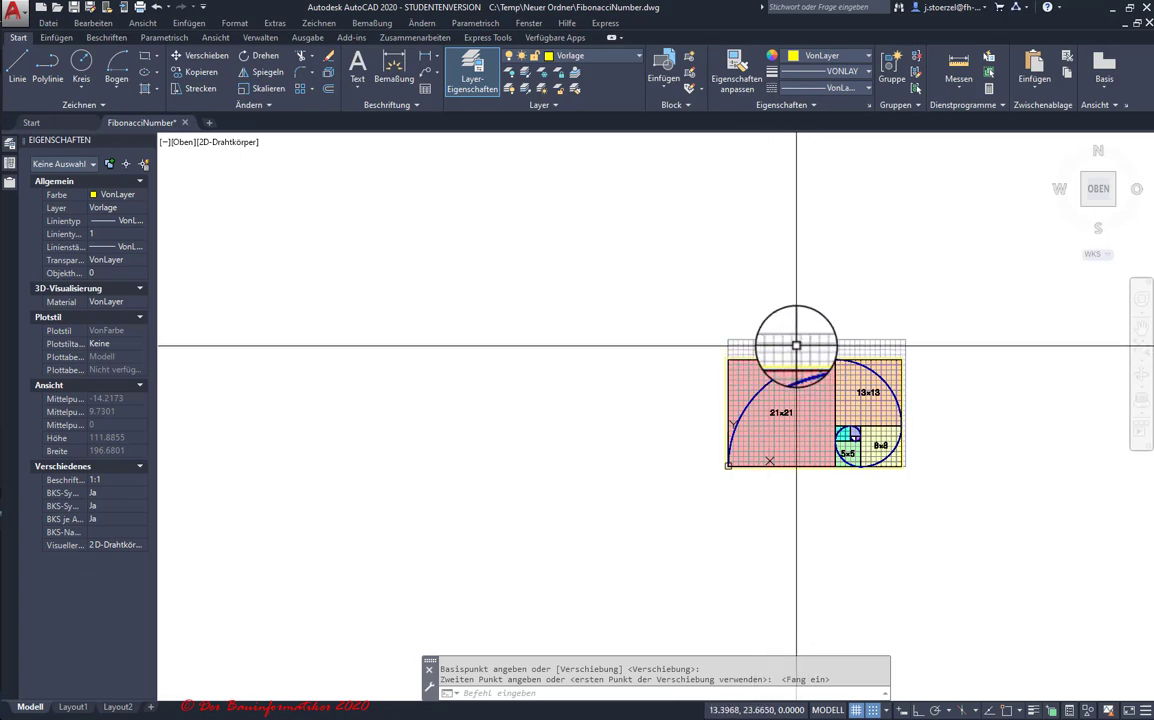
scroll(796, 345, "up", 4)
scroll(742, 363, "up", 2)
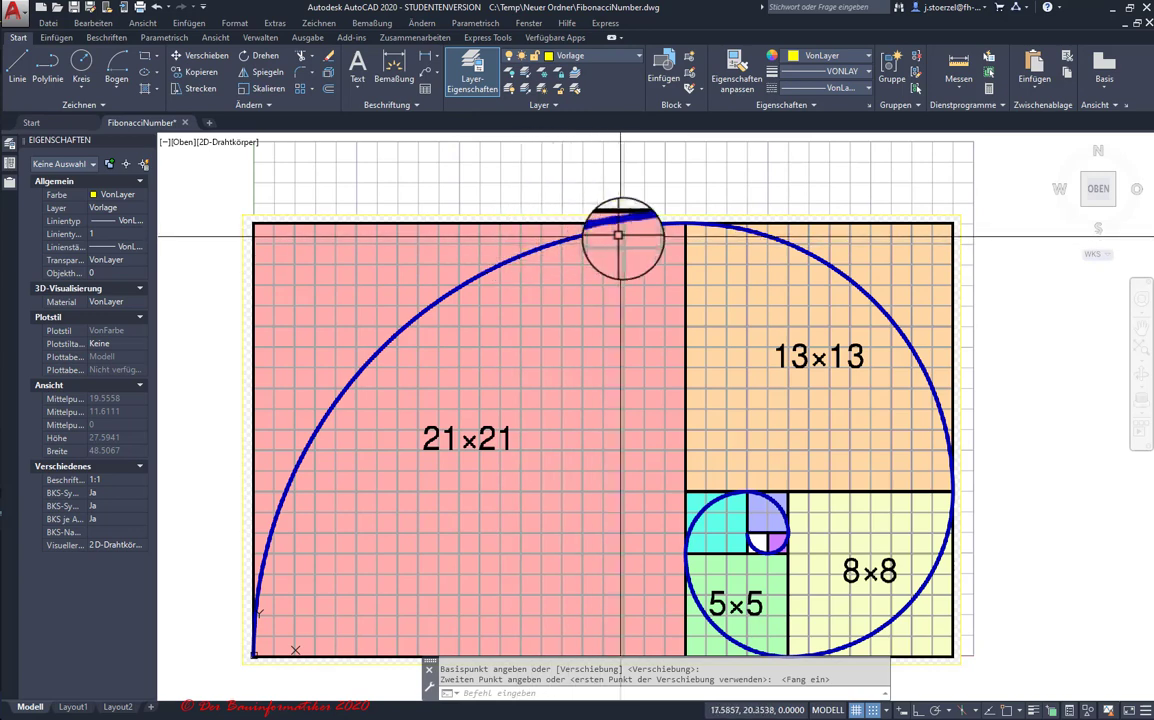
scroll(626, 239, "down", 2)
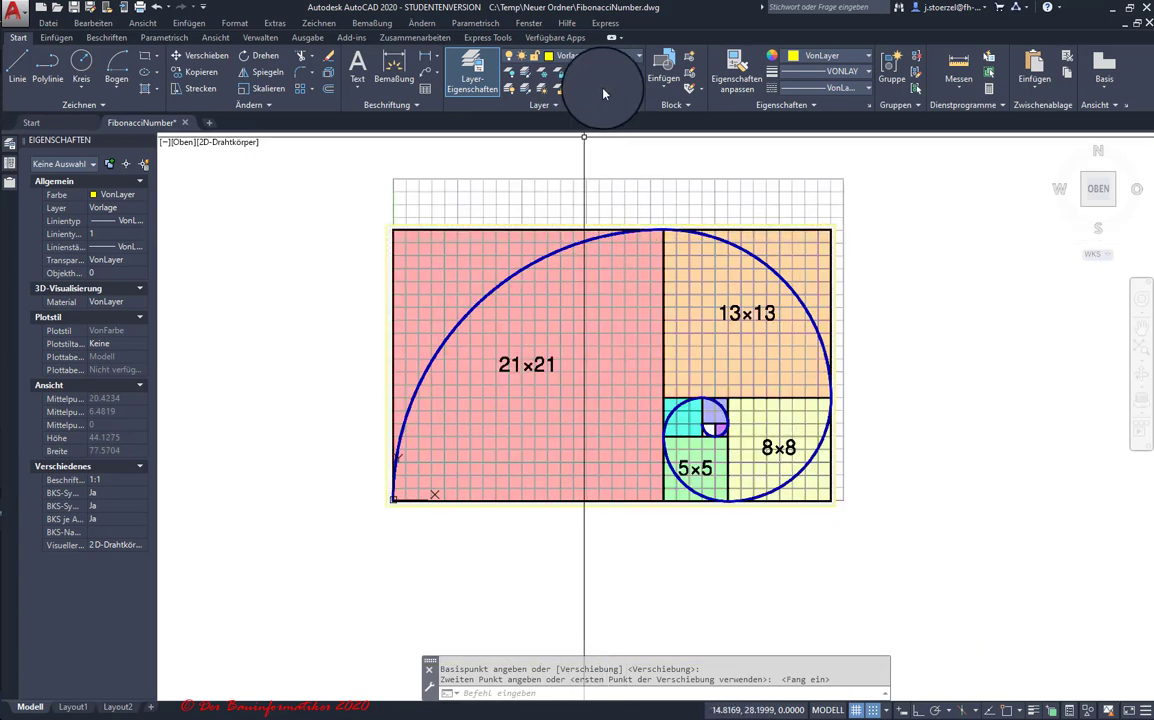
- Lock layer Vorlage, make Rechtecke current, and turn on lineweight display
left_click(630, 55)
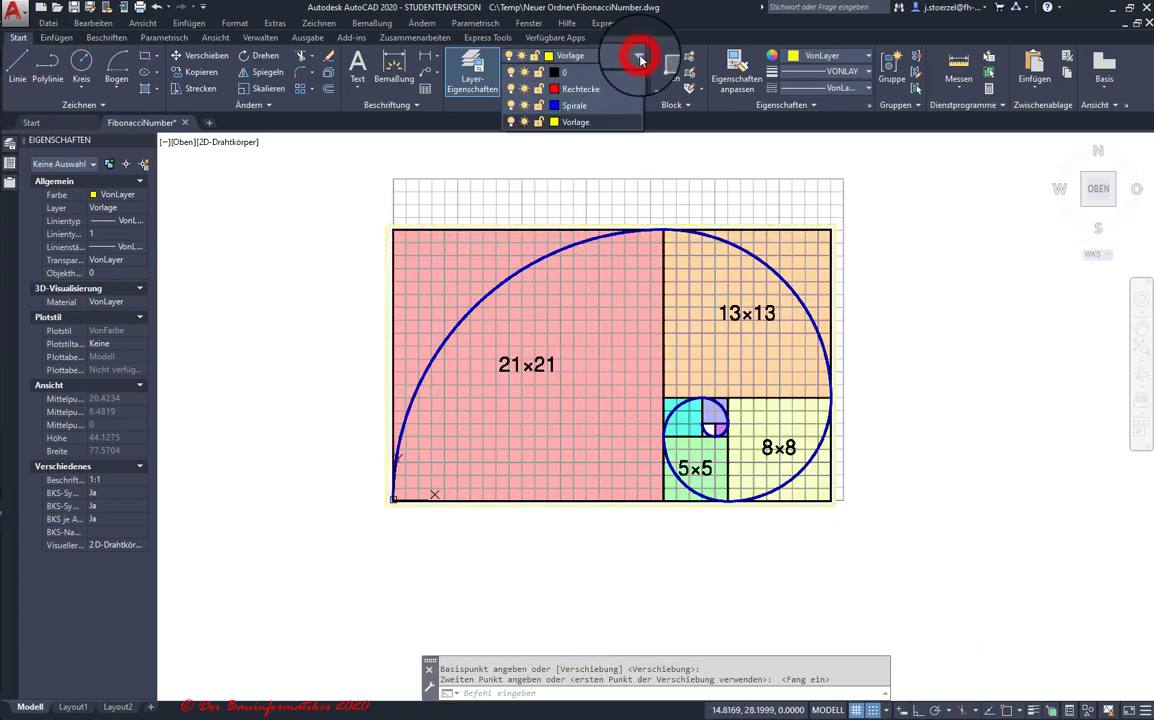
left_click(538, 122)
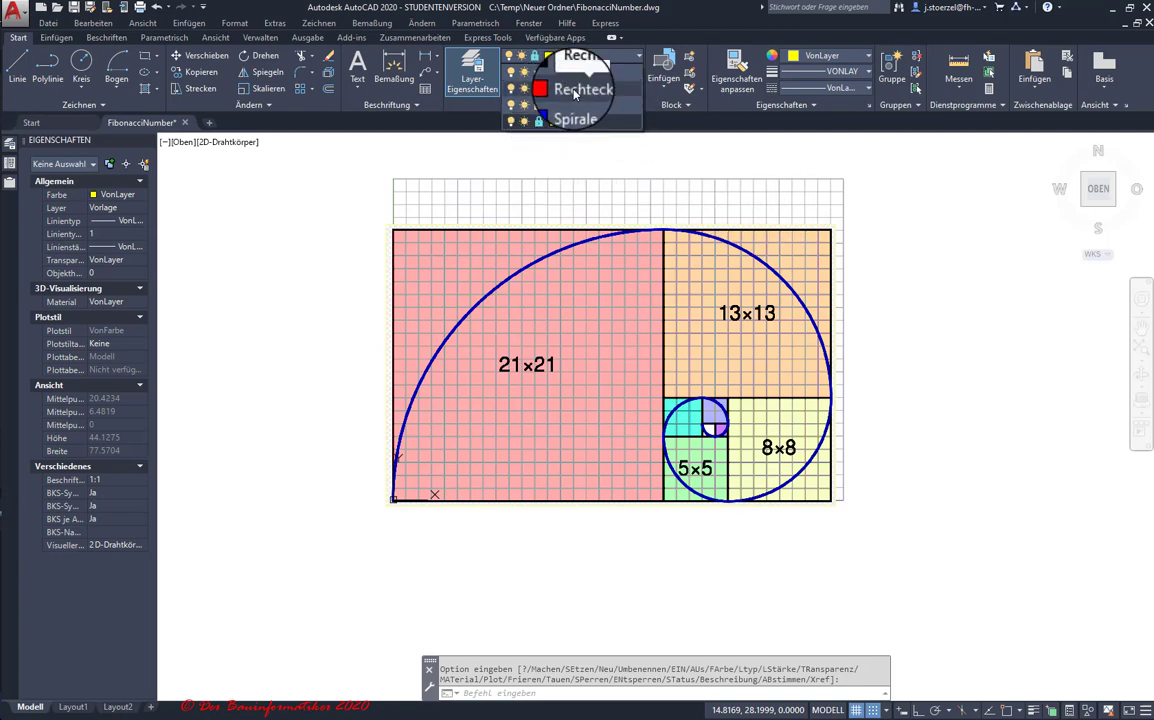
left_click(575, 93)
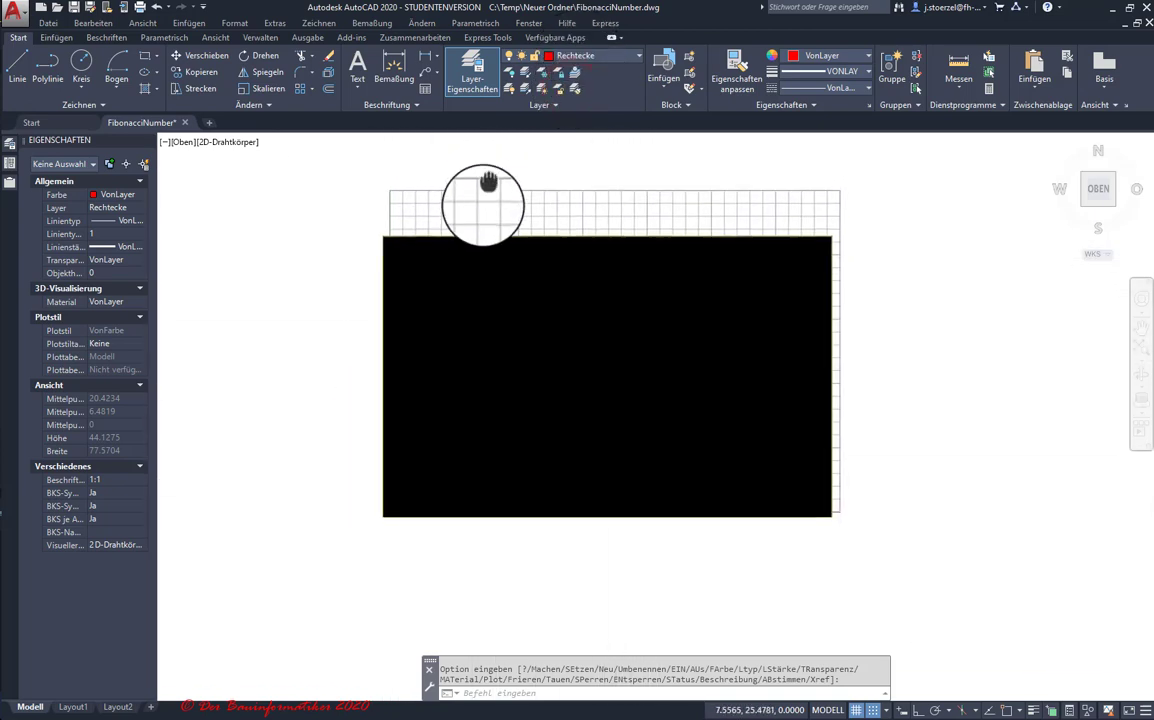
mouse_move(484, 185)
middle_mouse_down()
mouse_move(478, 218)
mouse_move(428, 238)
middle_mouse_up()
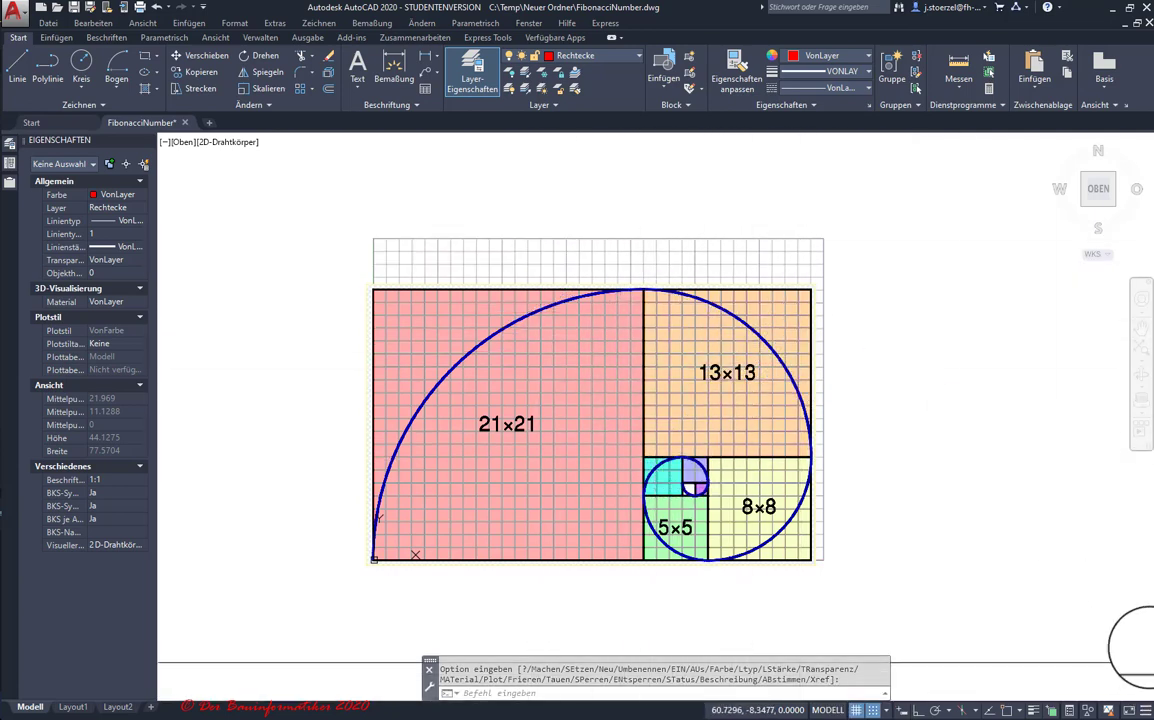
left_click(1038, 710)
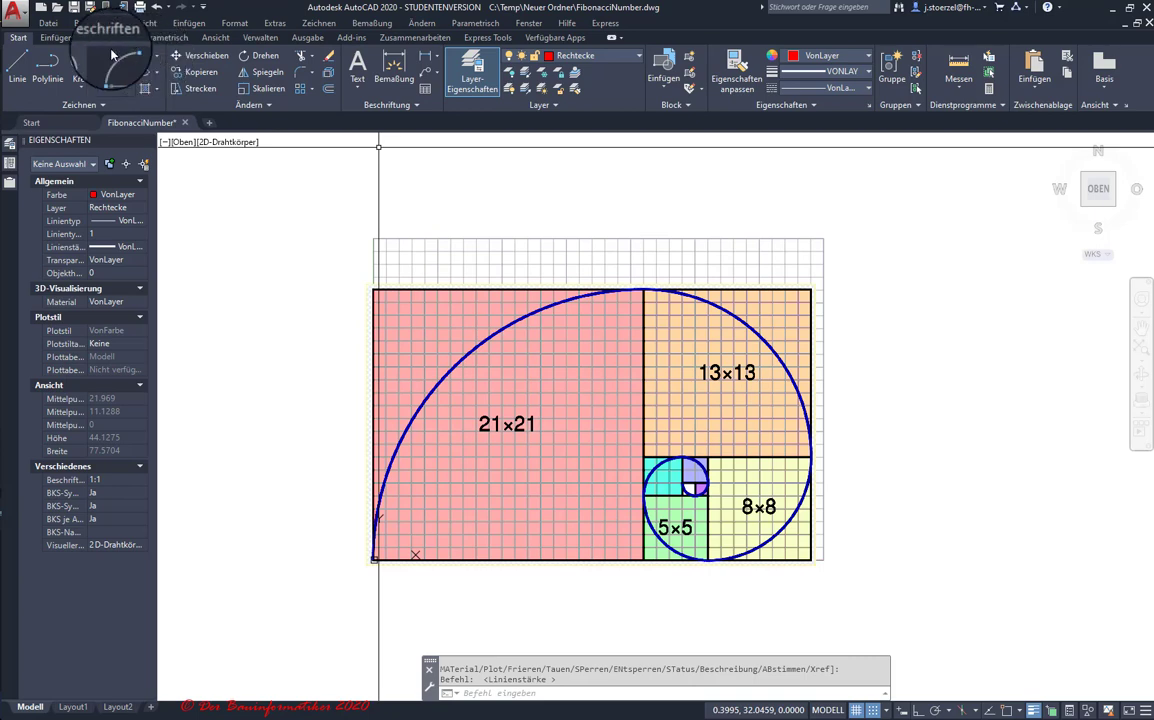
- Draw a rectangle from the 21×21 square's lower-left to top-right corner, then select it
left_click(160, 84)
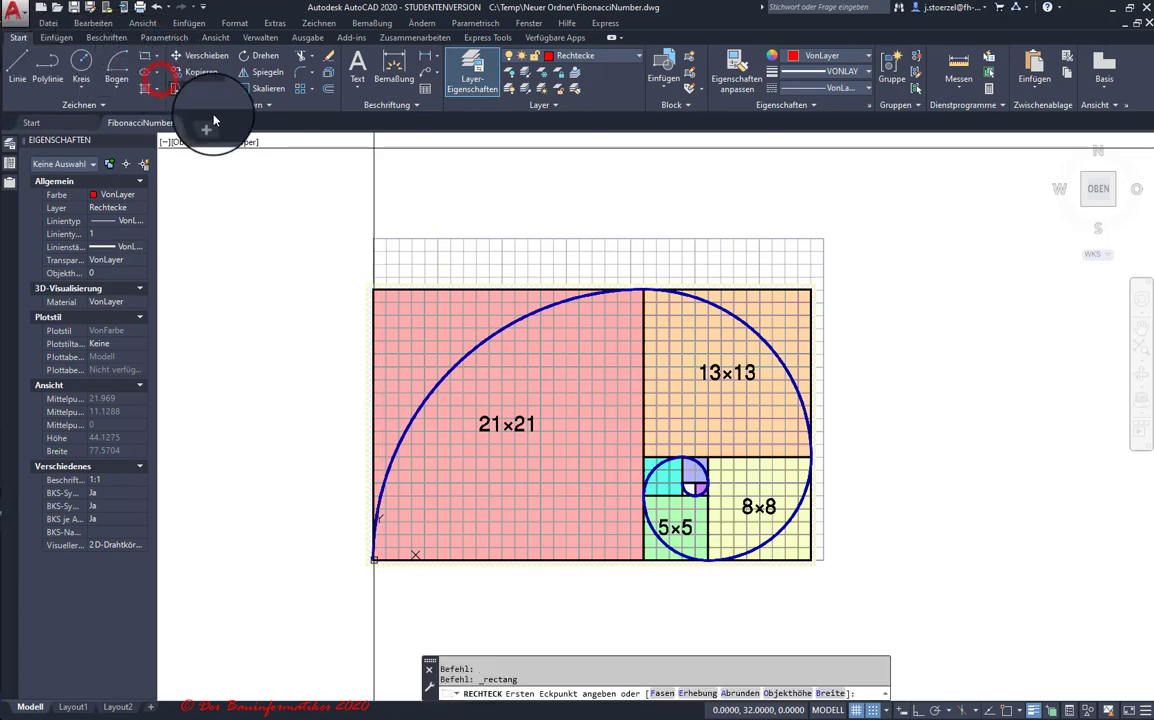
left_click(374, 560)
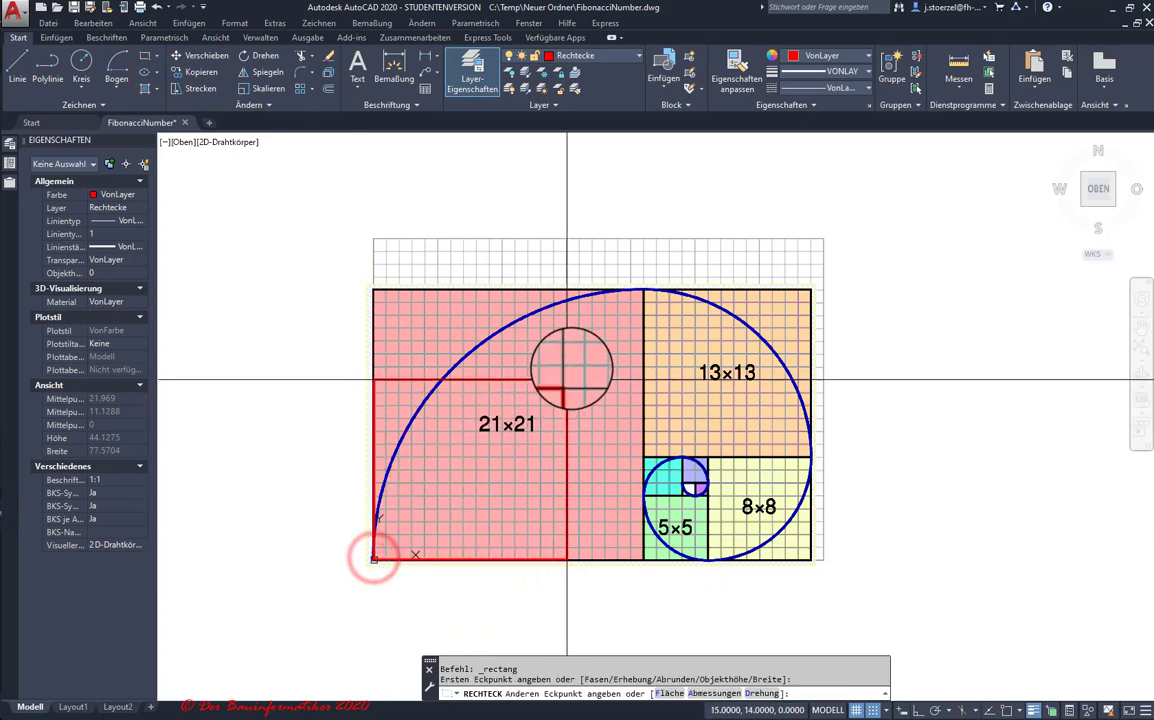
left_click(643, 290)
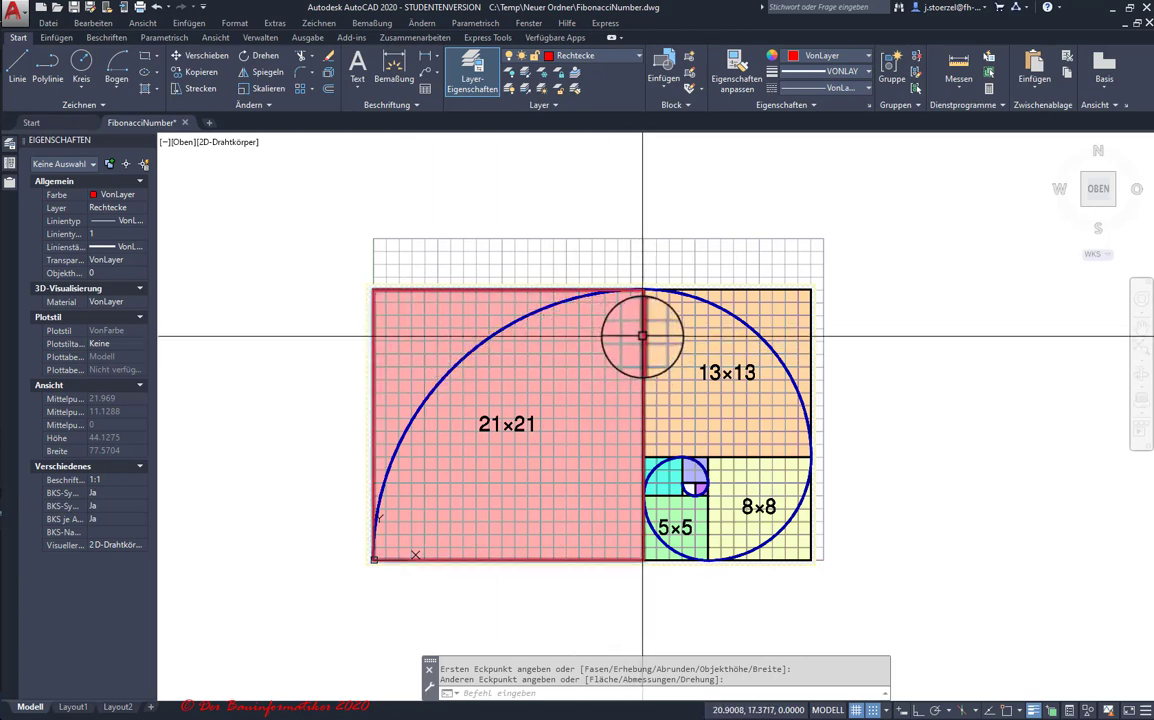
left_click(642, 336)
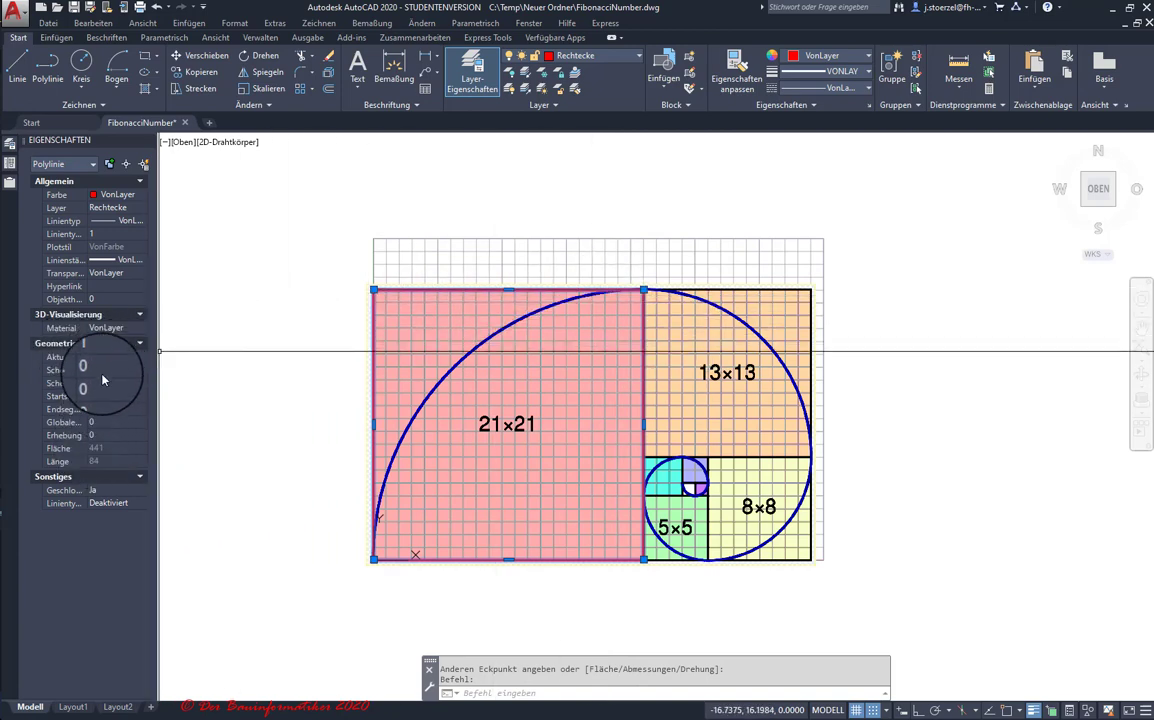
left_click(103, 357)
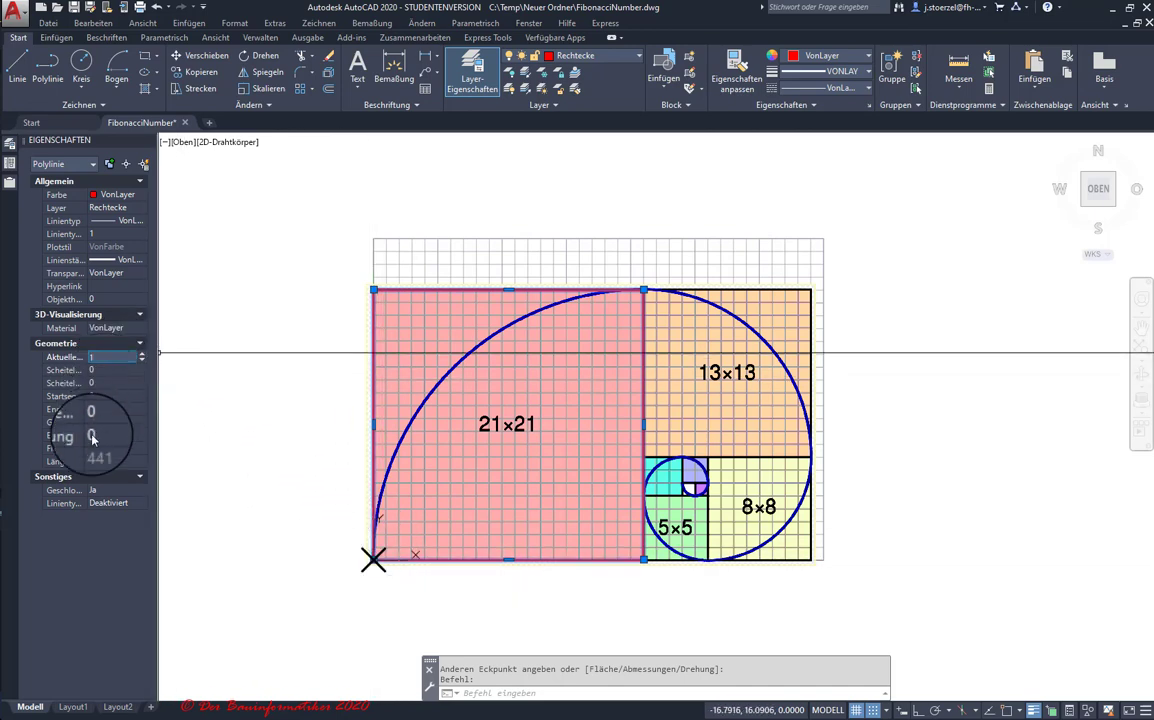
left_click(121, 357)
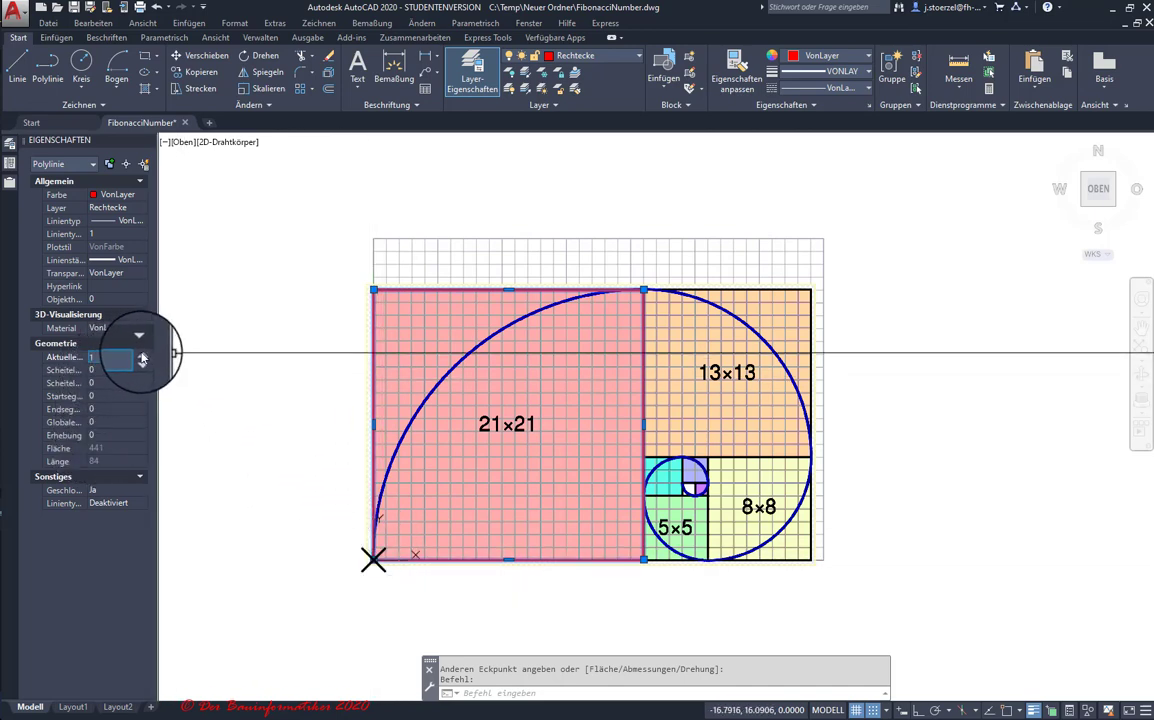
left_click(142, 356)
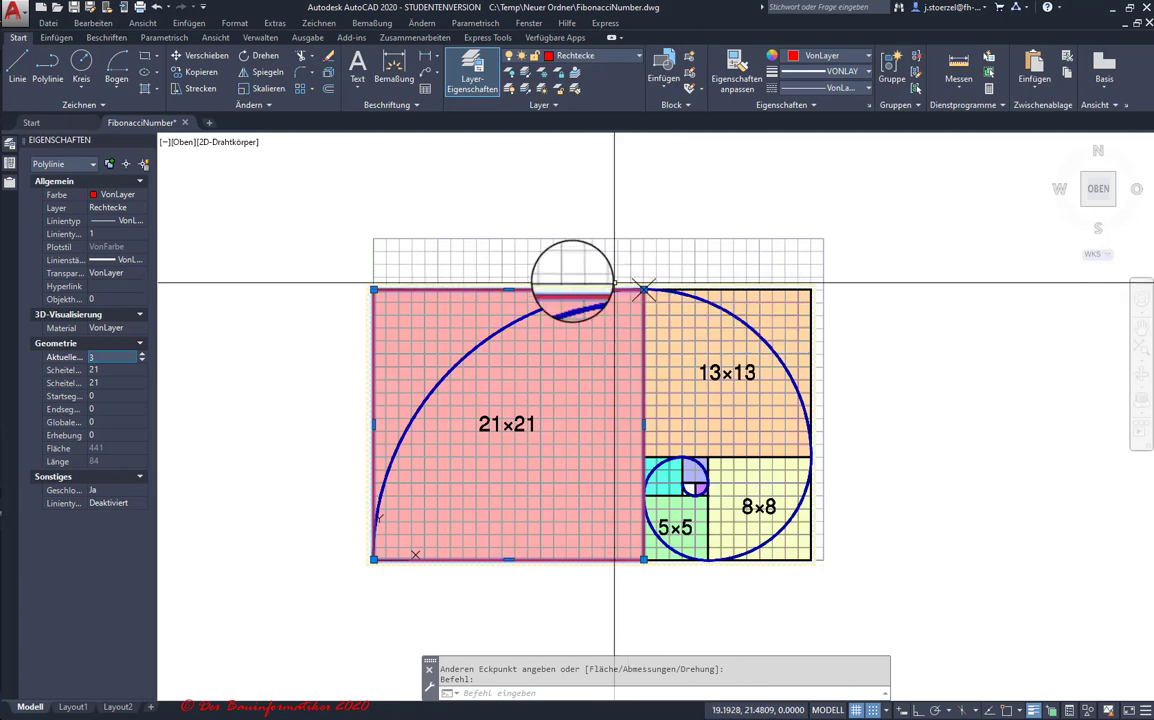
left_click(103, 370)
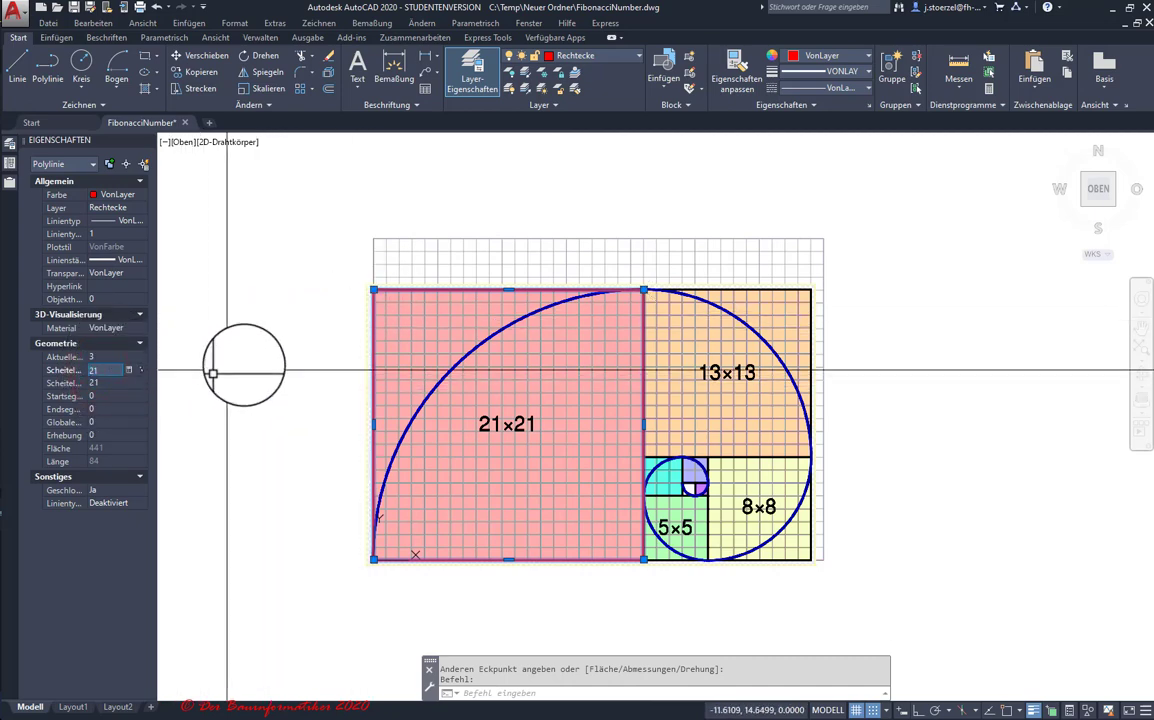
key("Escape")
key("Escape")
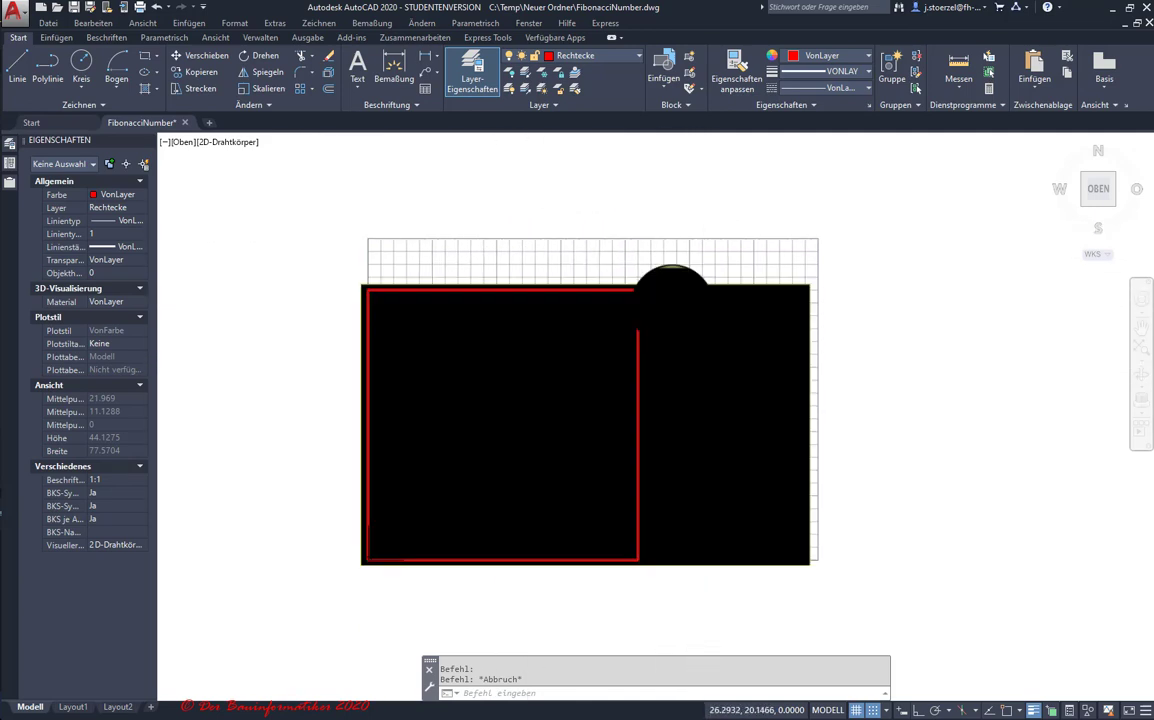
- Draw a 13 by 13 rectangle from the 13×13 square's lower-left corner using the Dimensions option
middle_click_drag(702, 303, 593, 303)
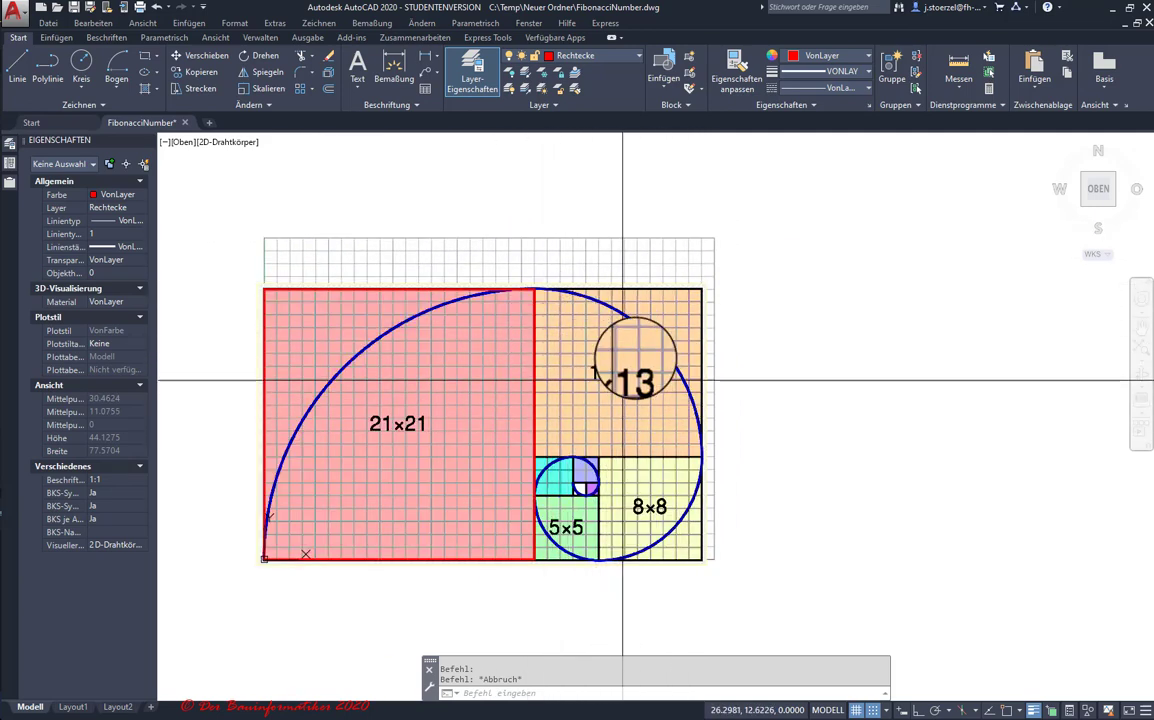
scroll(647, 373, "up", 2)
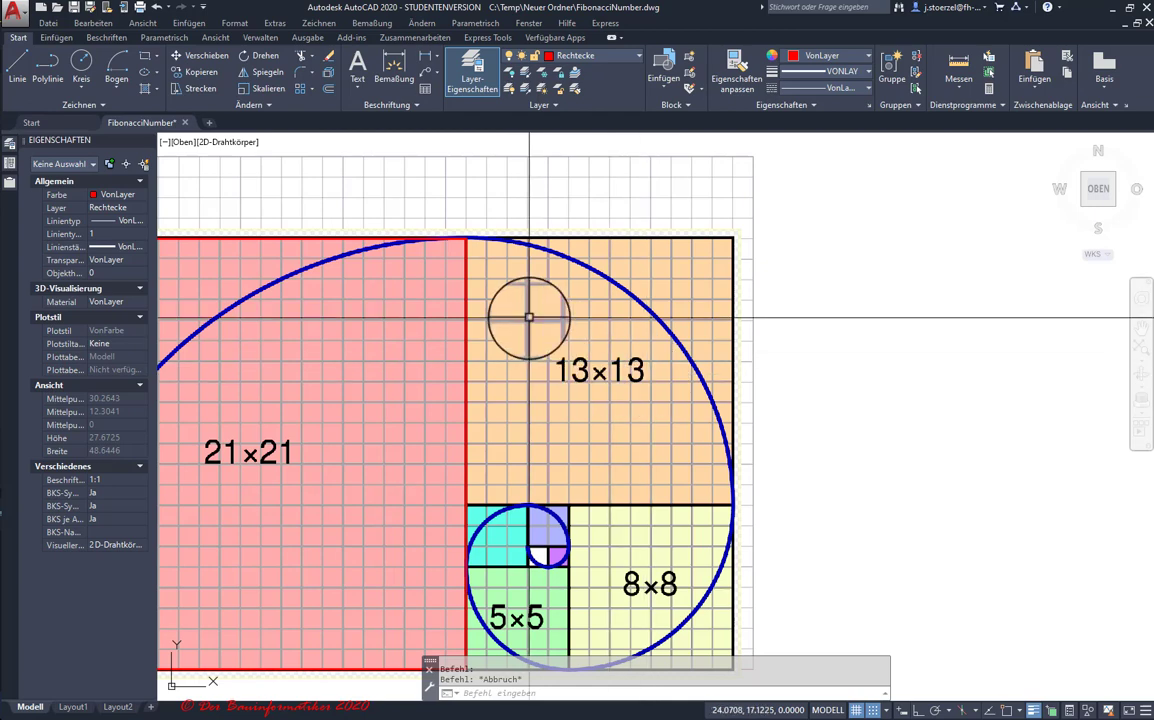
left_click(158, 59)
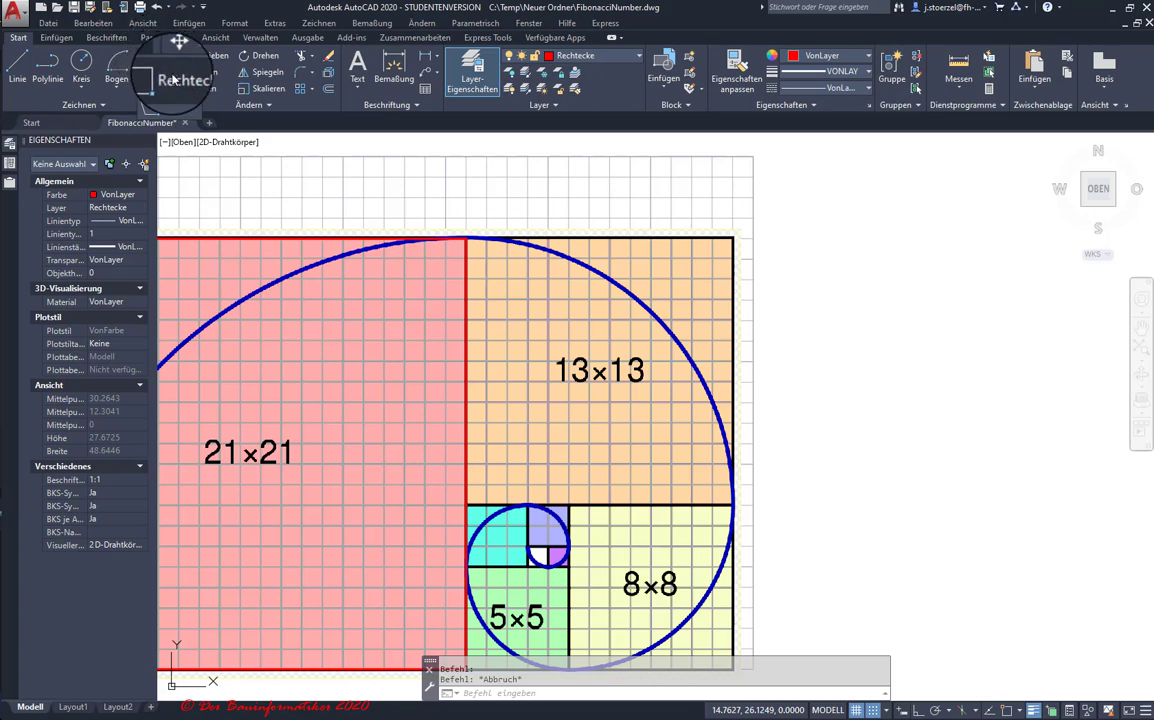
left_click(169, 83)
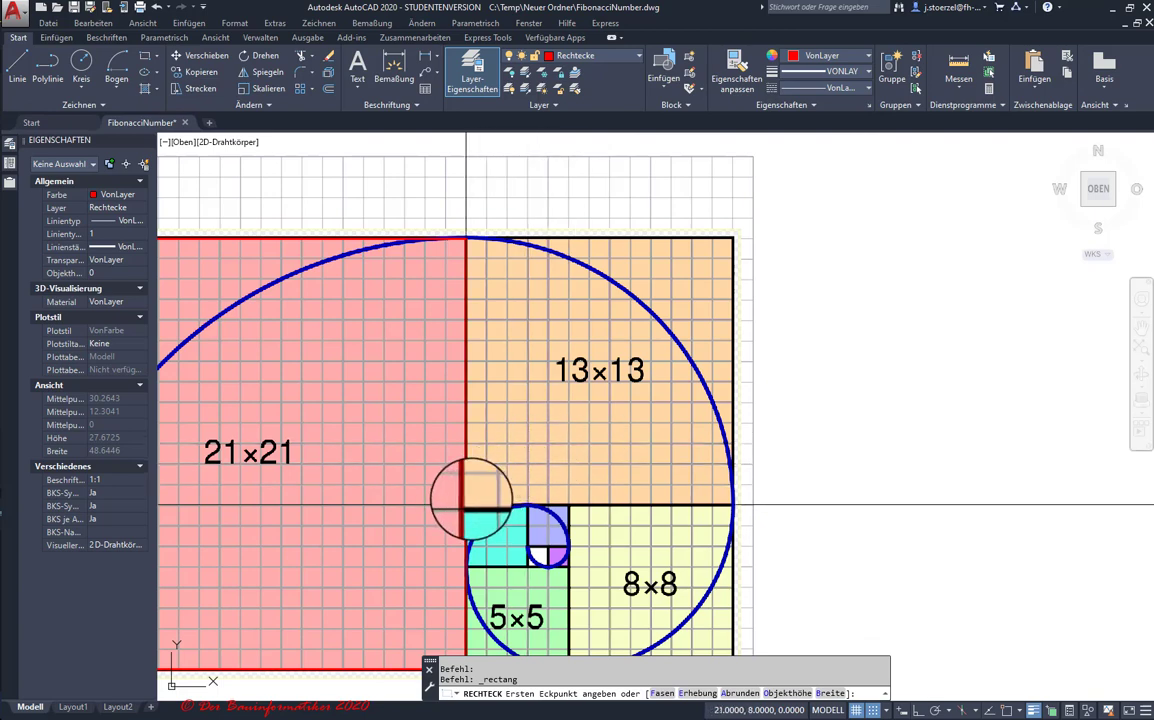
left_click(466, 504)
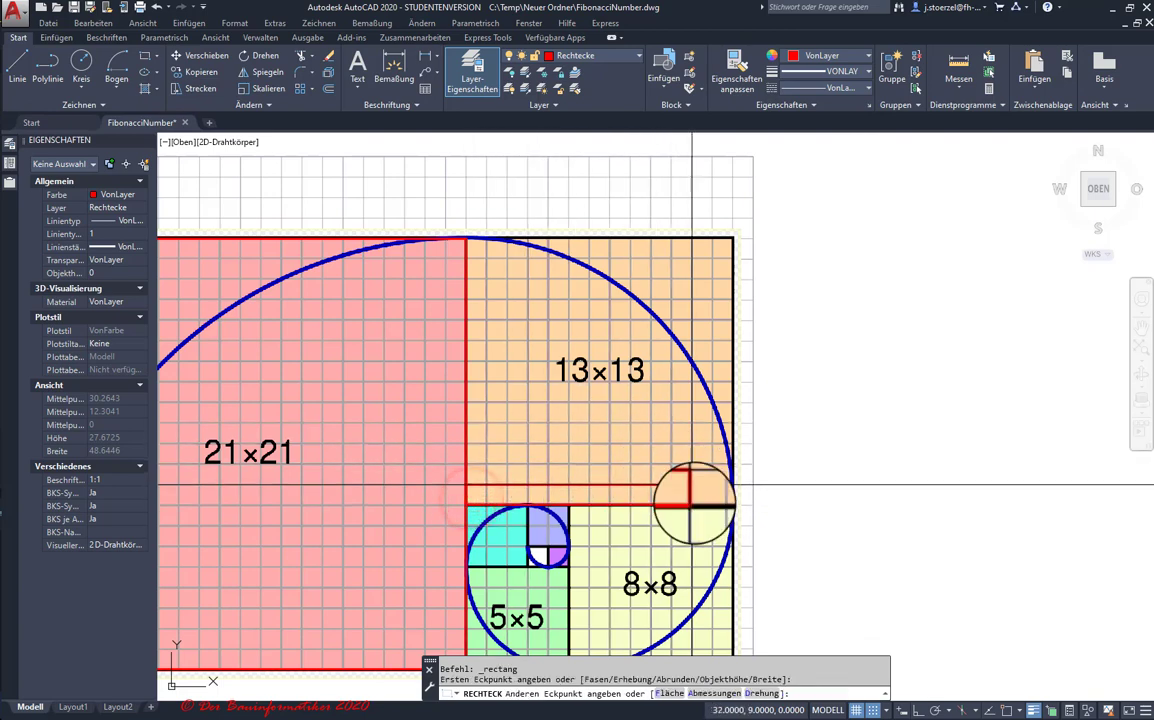
left_click(717, 696)
type("13")
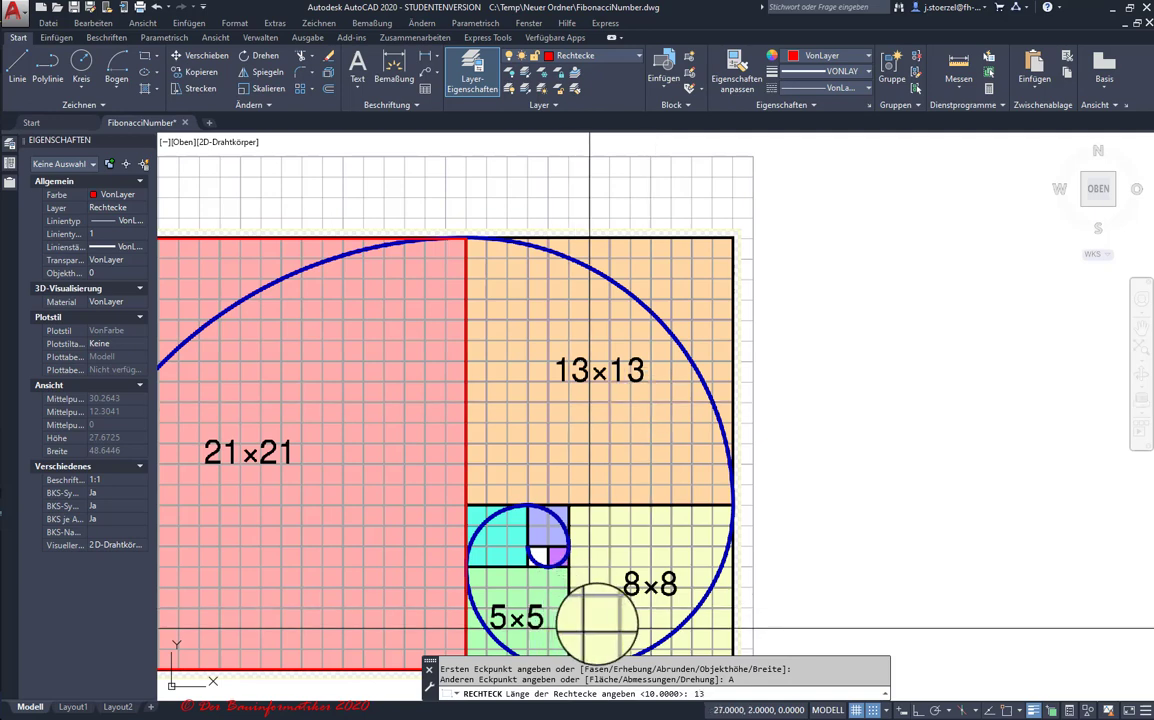
key("Return")
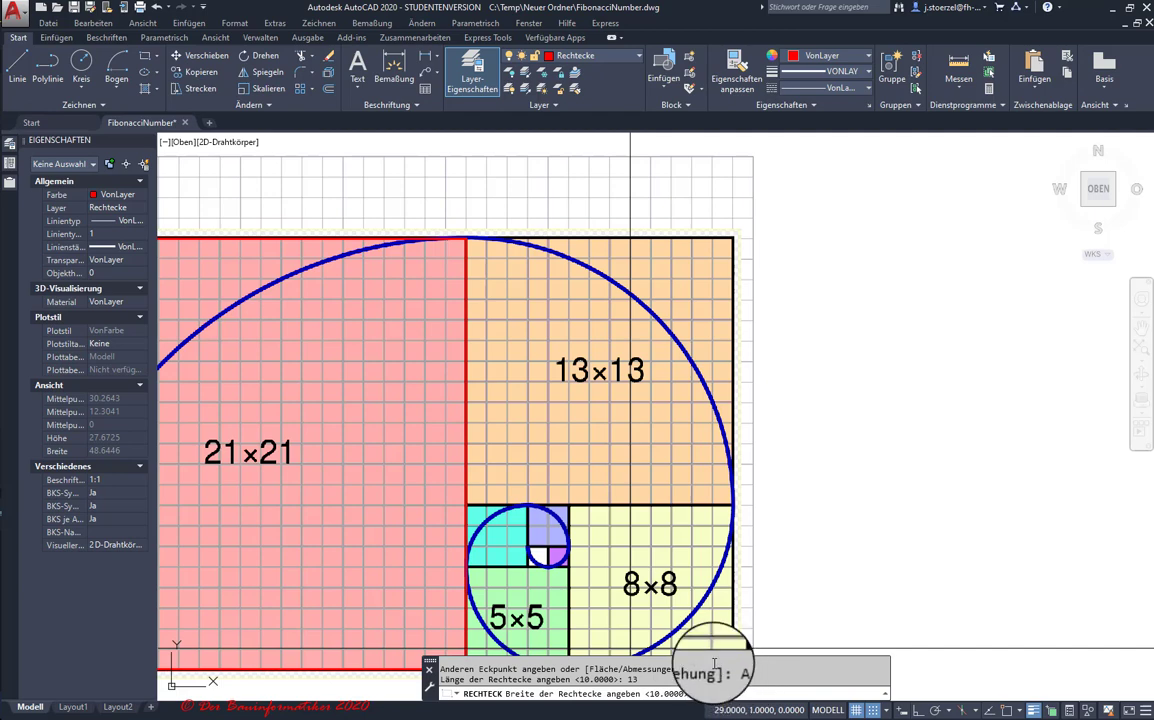
type("13")
key("Return")
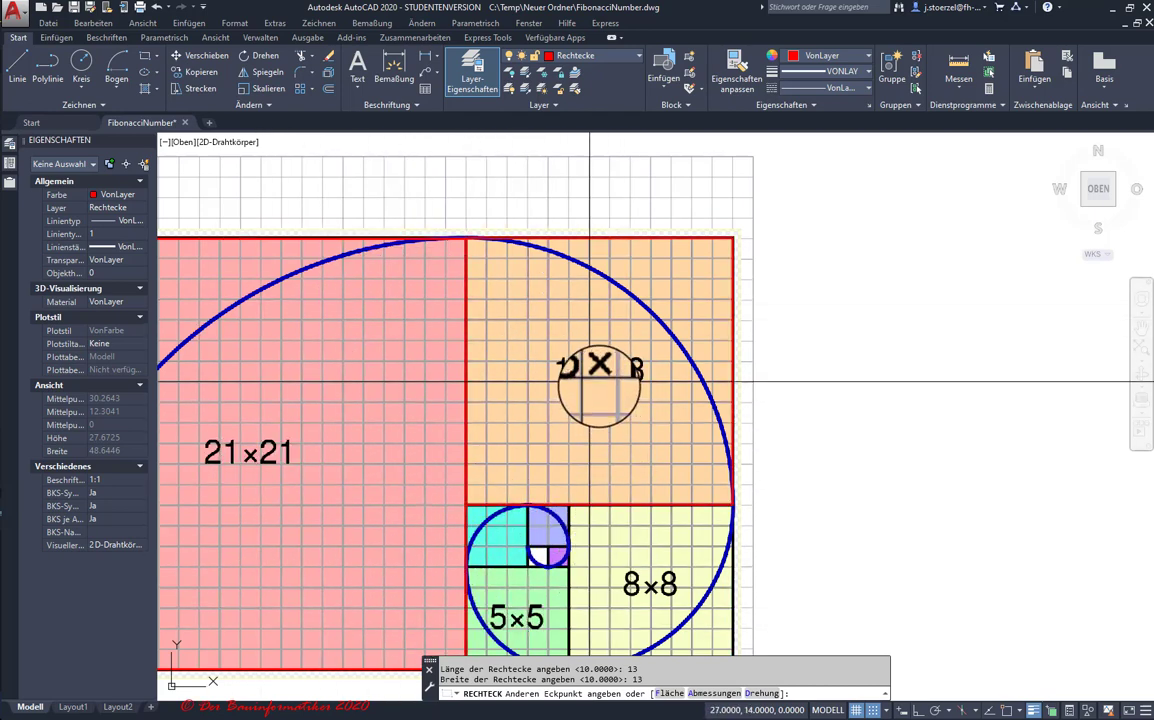
left_click(598, 381)
scroll(487, 416, "down", 4)
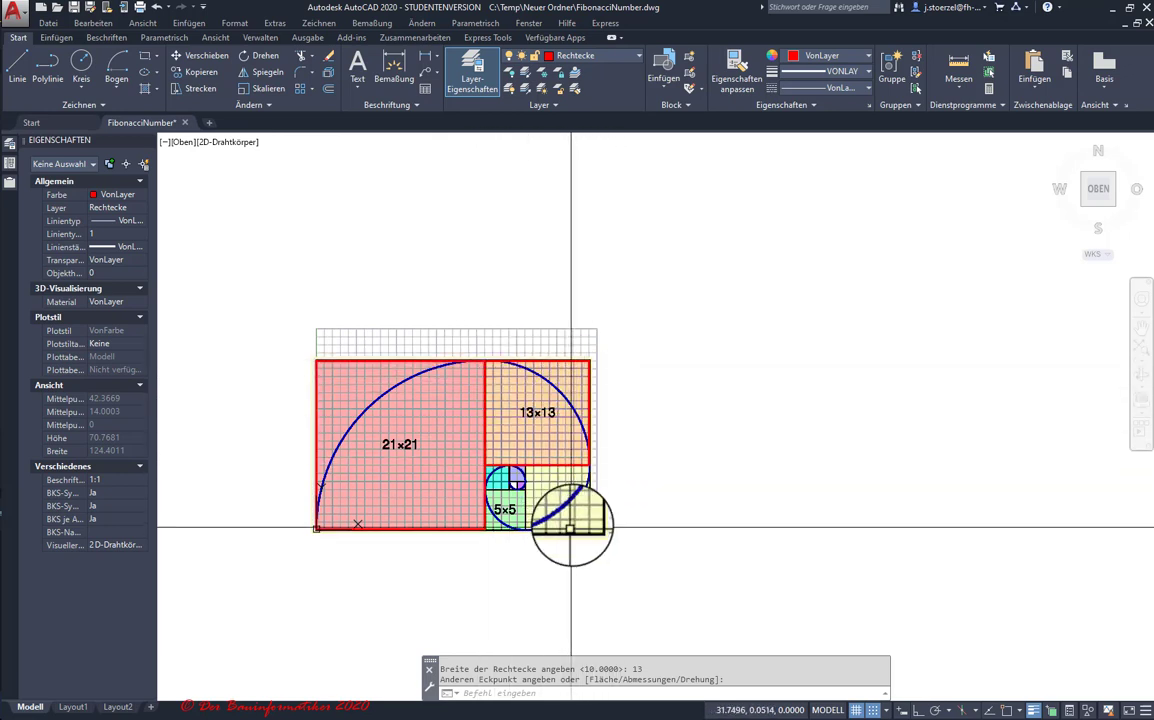
scroll(583, 505, "up", 4)
- Bring the 21×21 square back into view and start the Polygon command
mouse_move(505, 485)
middle_mouse_down()
mouse_move(608, 515)
mouse_move(718, 570)
middle_mouse_up()
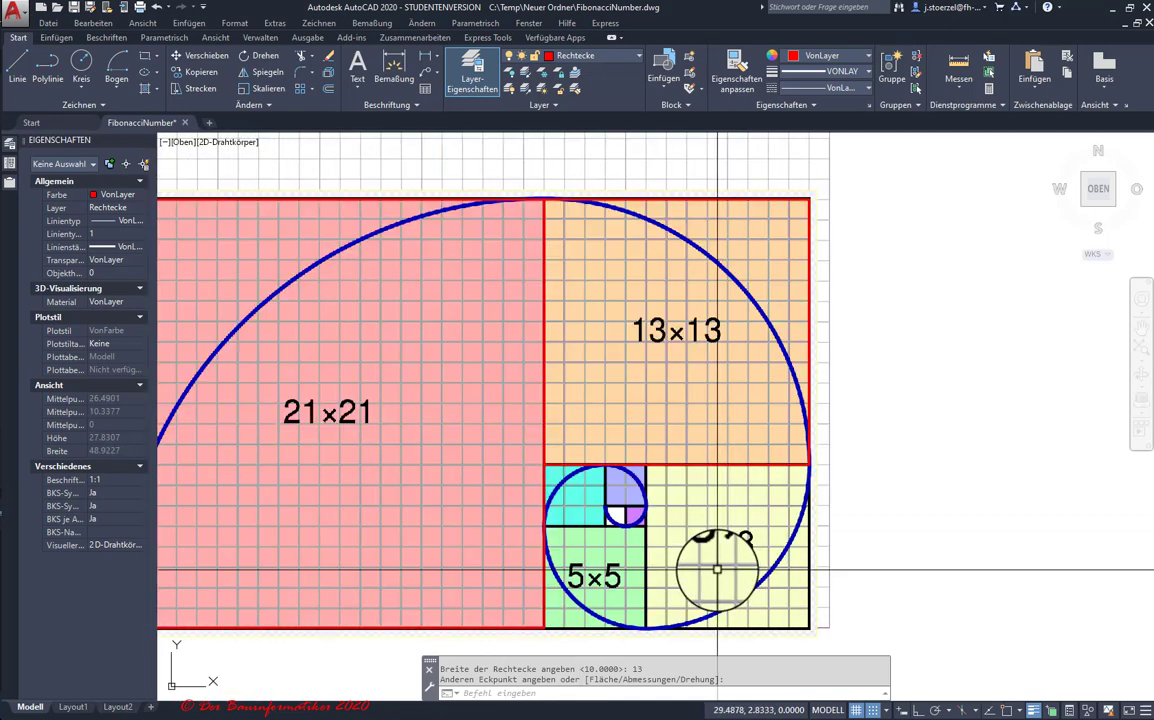
scroll(717, 569, "down", 2)
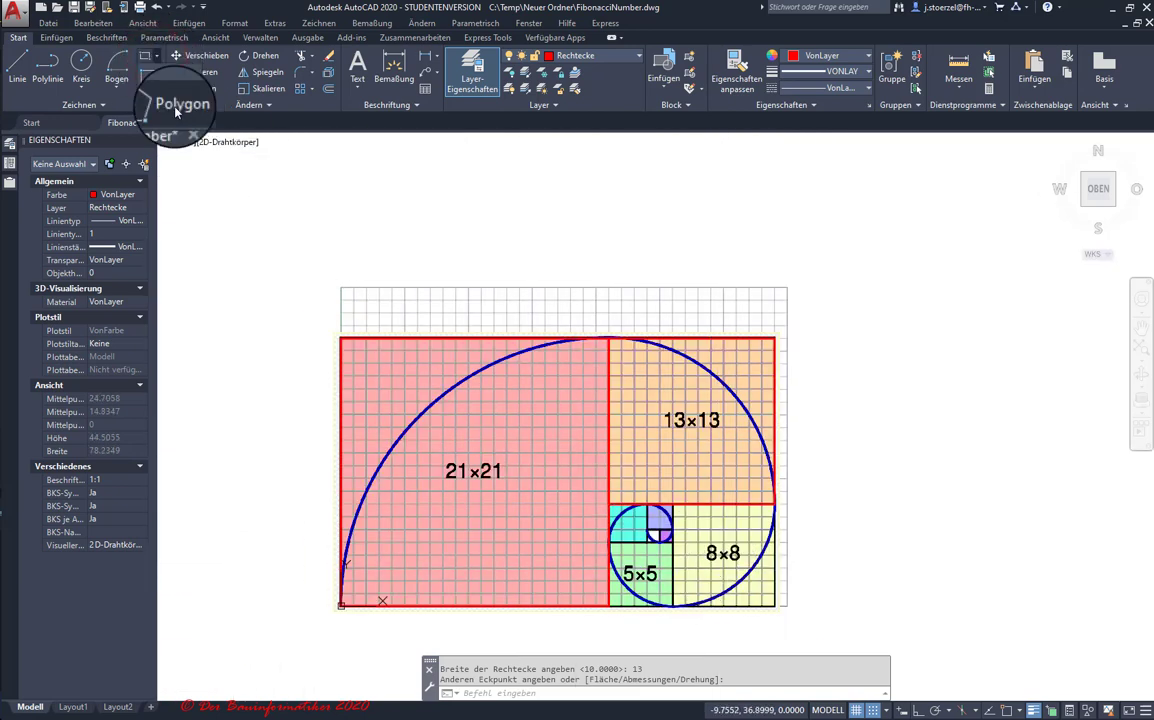
left_click(176, 111)
type("S")
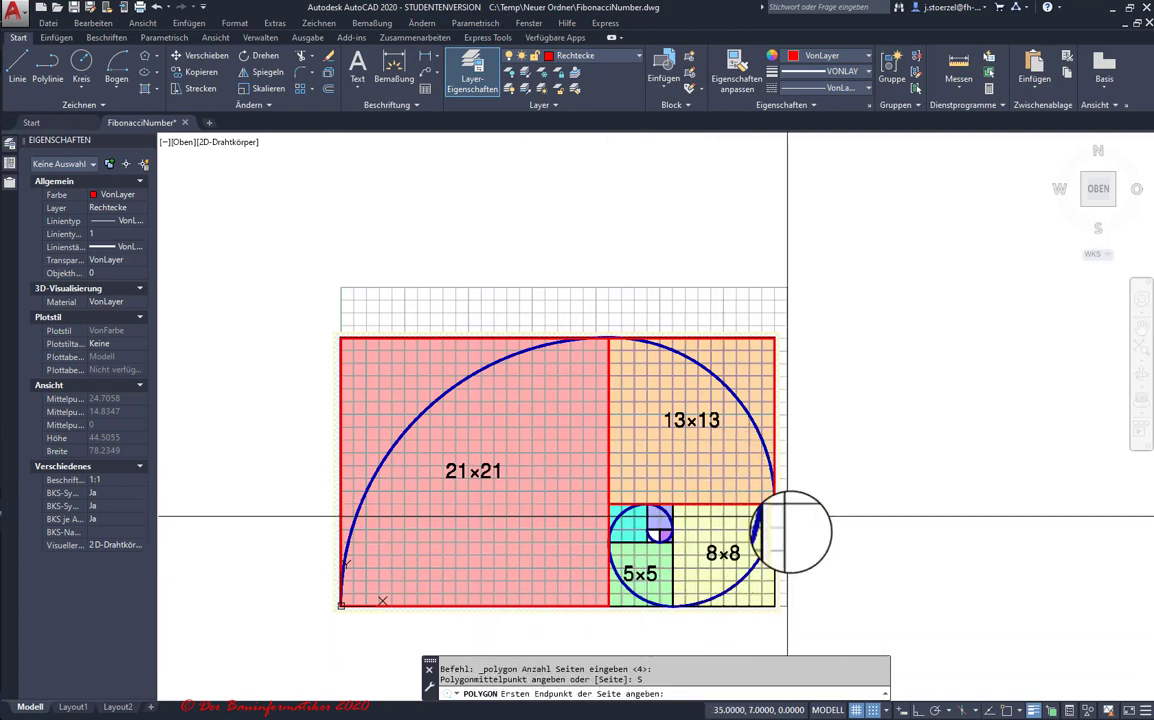
- Draw a 4-sided polygon by edge along the 8×8 square's top corners to outline it
scroll(775, 578, "up", 2)
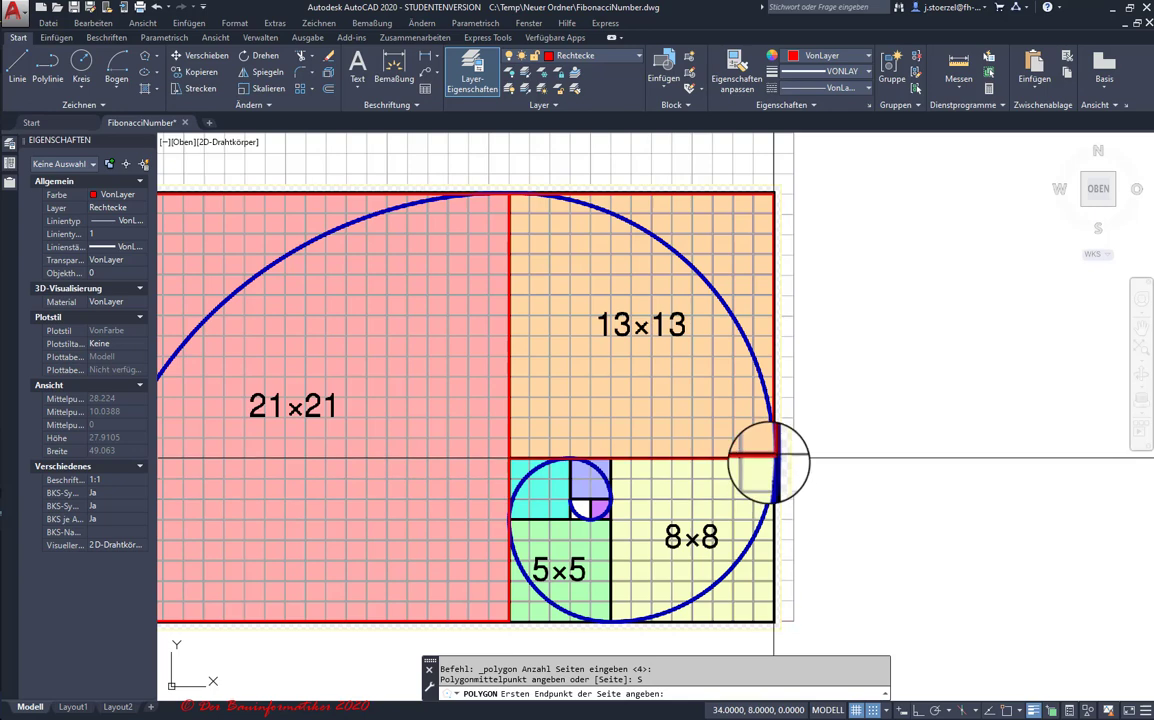
left_click(774, 458)
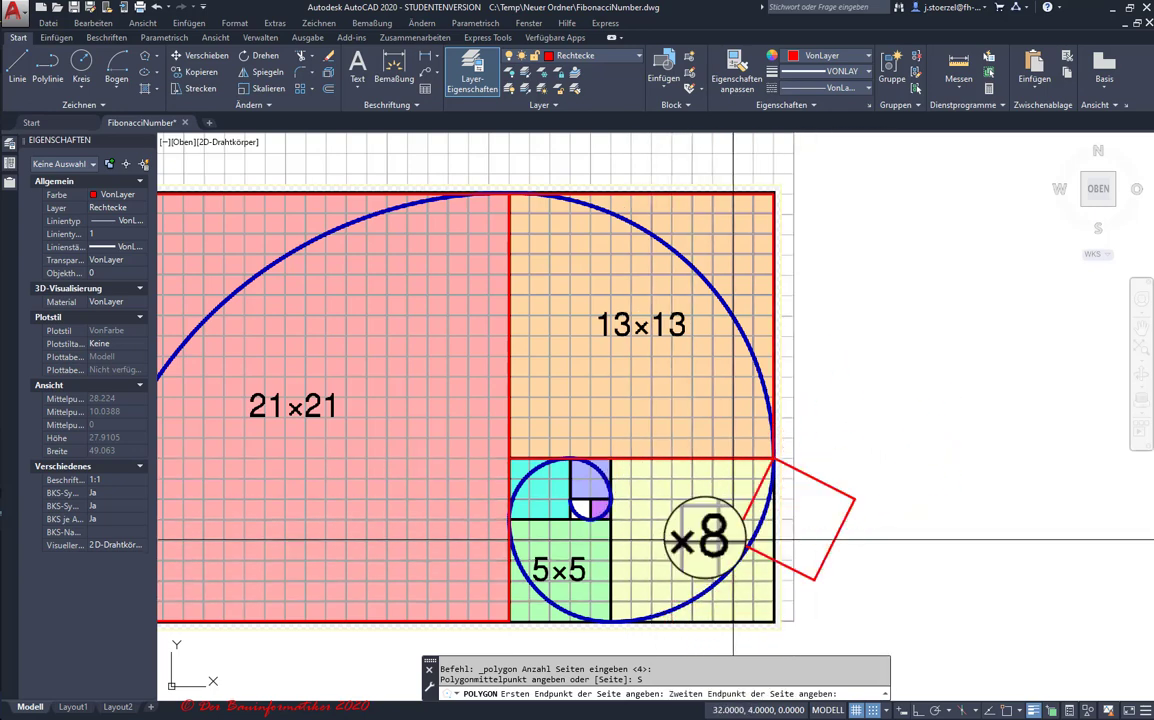
left_click(610, 459)
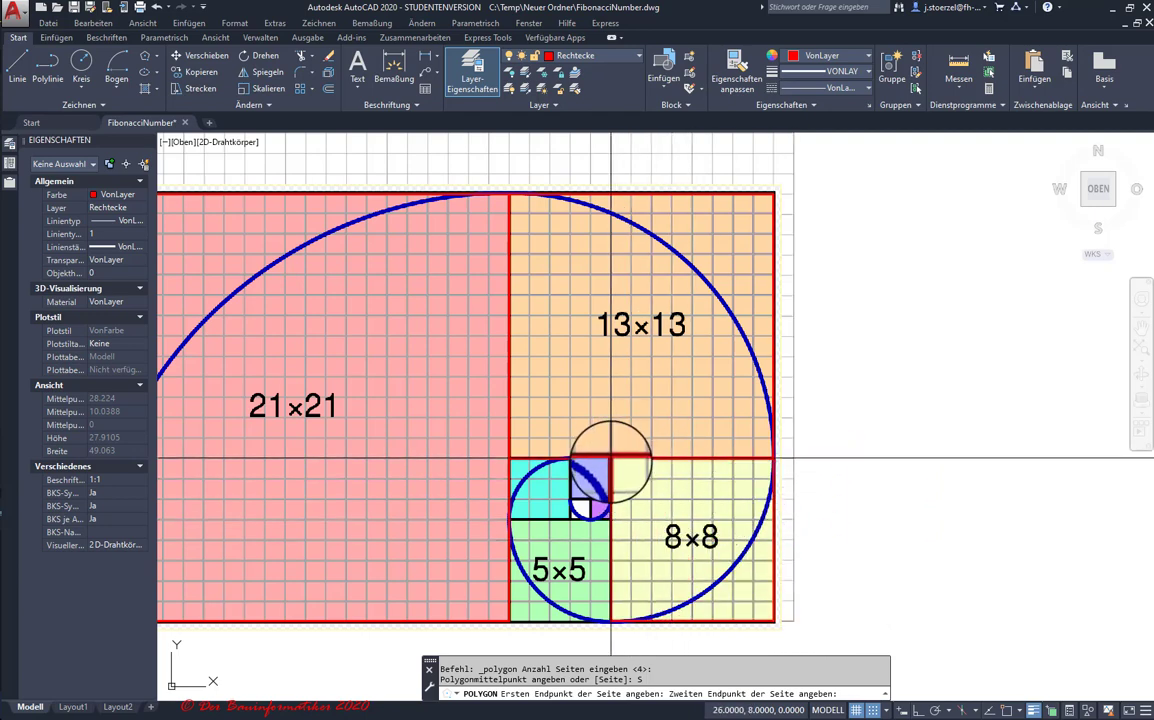
left_click(610, 461)
scroll(901, 550, "down", 2)
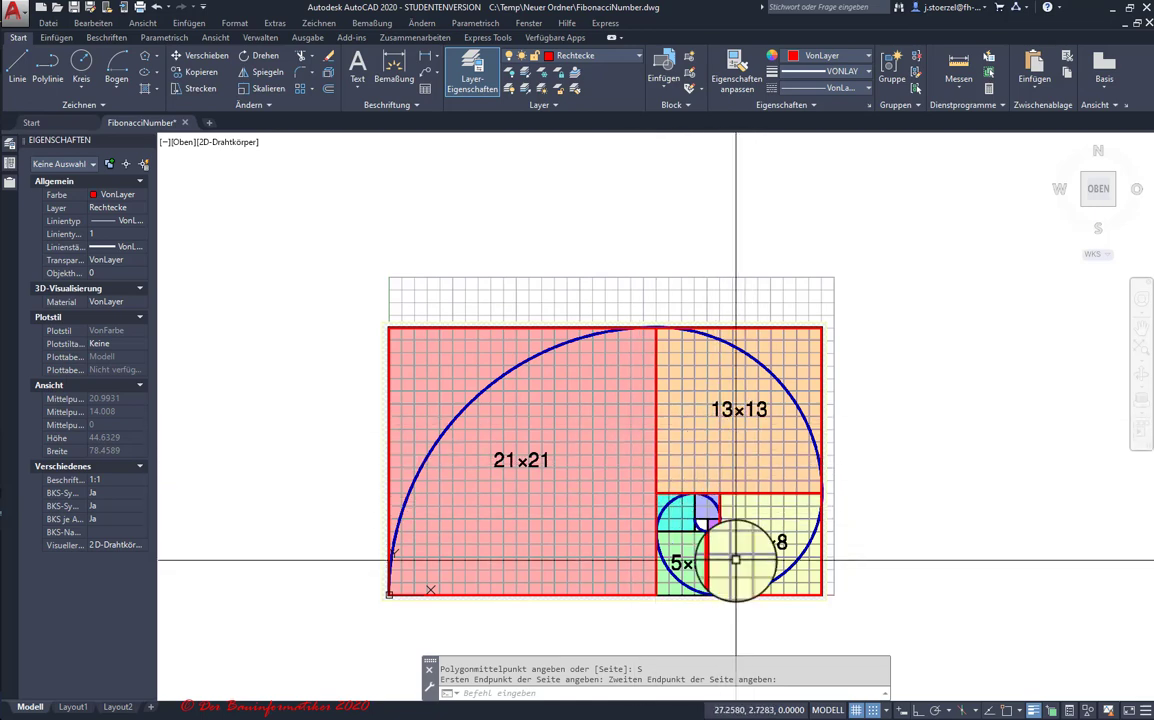
- Trace the 5×5 square's four corners as a closed polyline, then select it to check
scroll(736, 560, "up", 2)
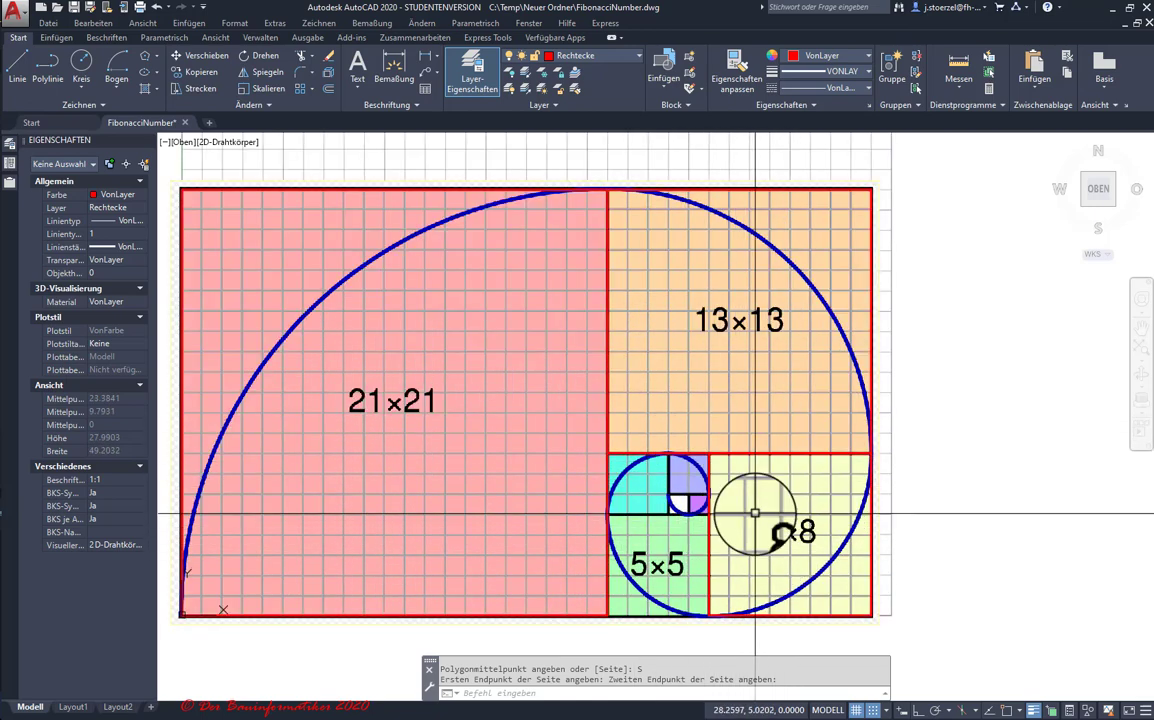
middle_click_drag(755, 513, 753, 463)
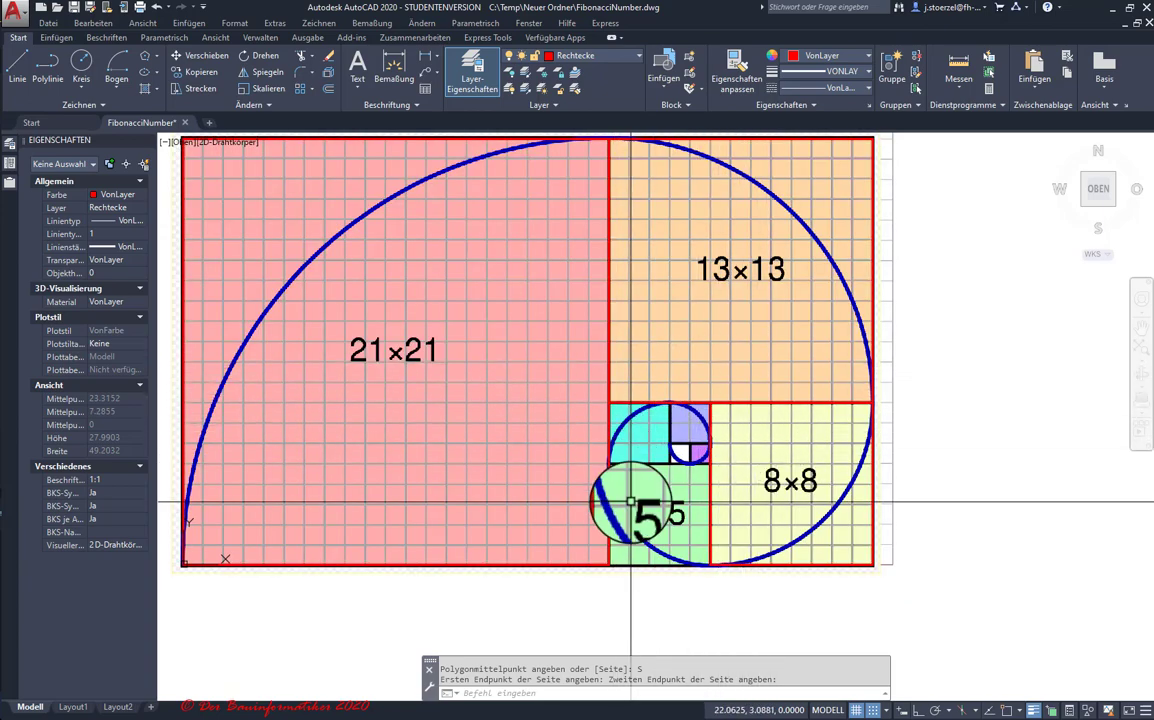
scroll(629, 502, "up", 2)
scroll(629, 502, "up", 2)
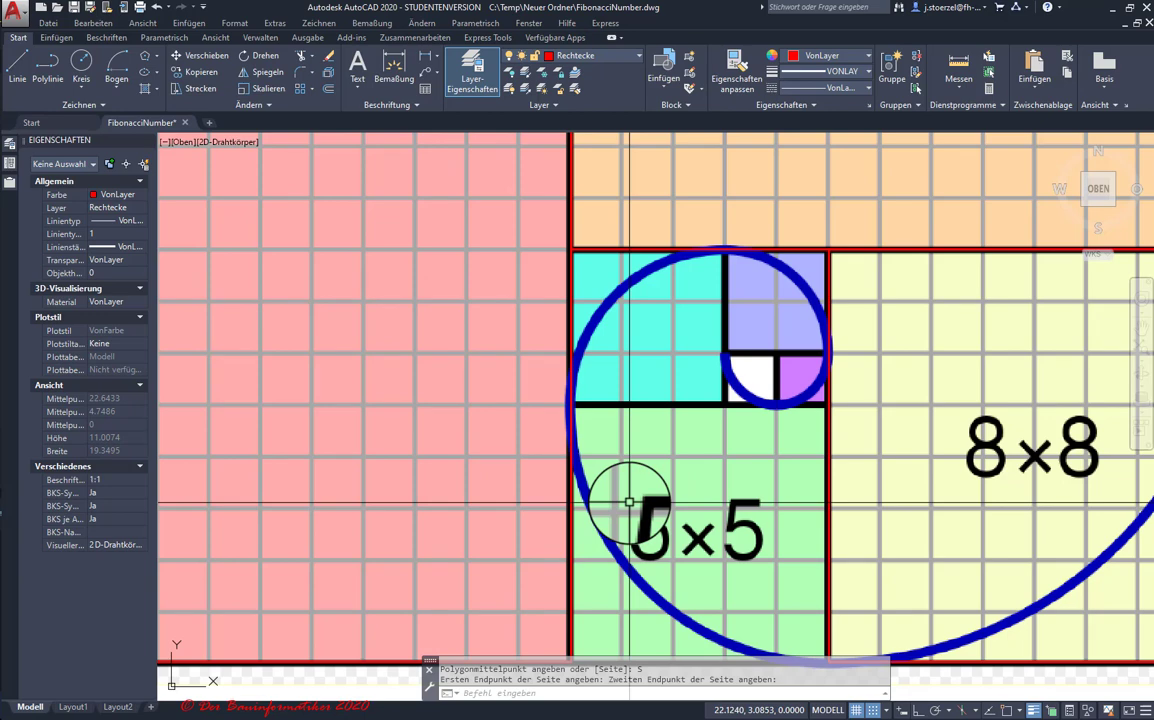
scroll(629, 502, "down", 2)
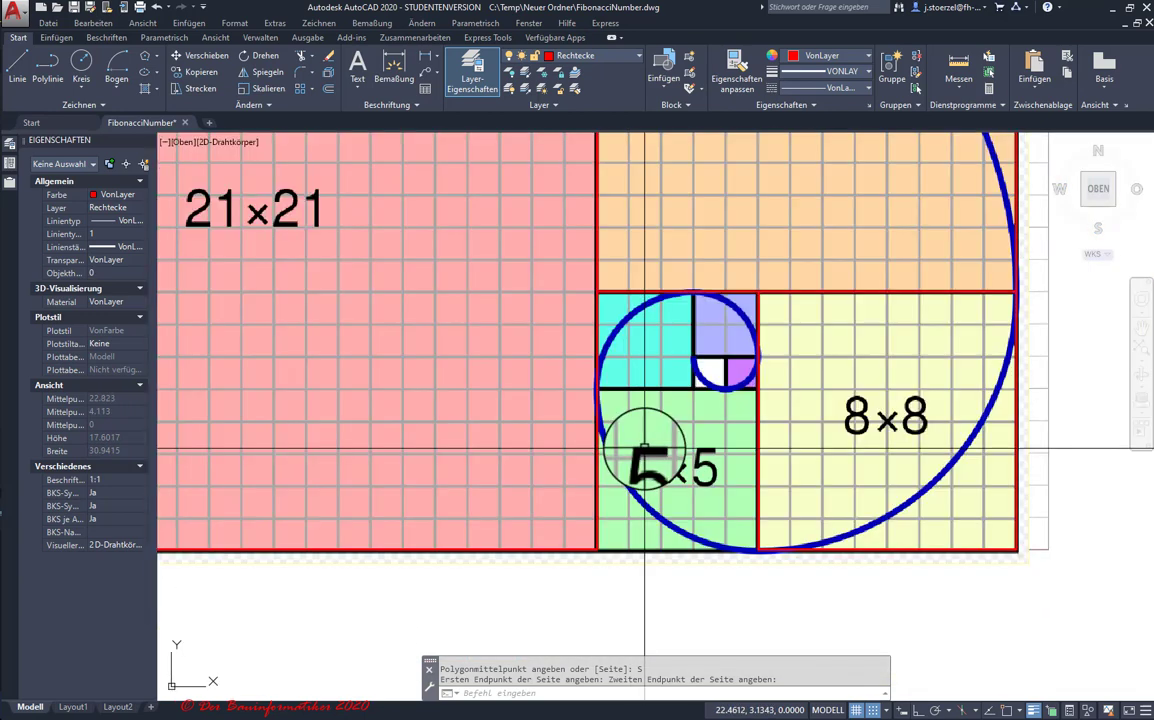
left_click(52, 70)
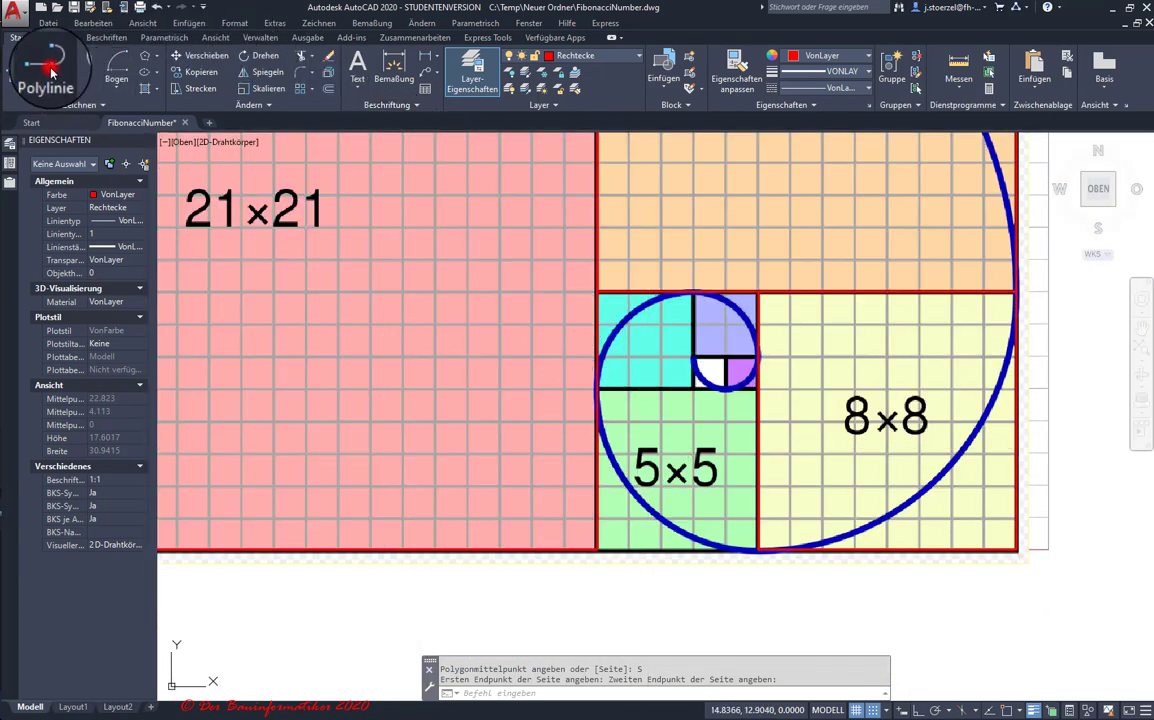
left_click(594, 543)
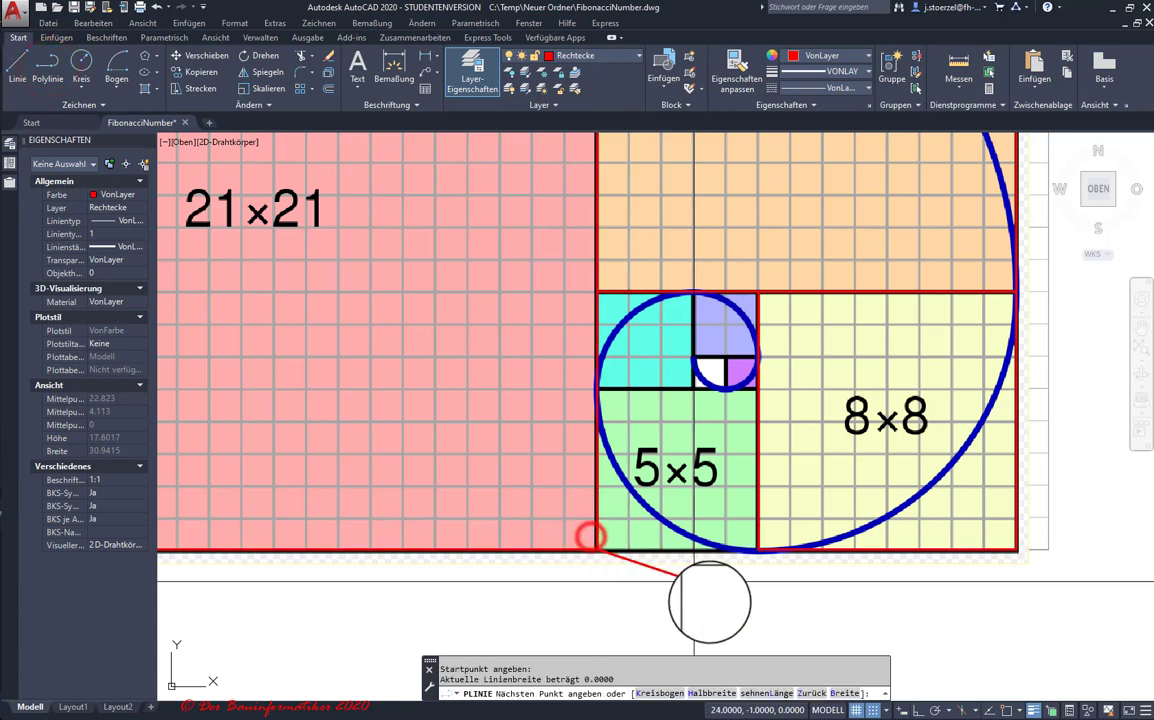
left_click(759, 548)
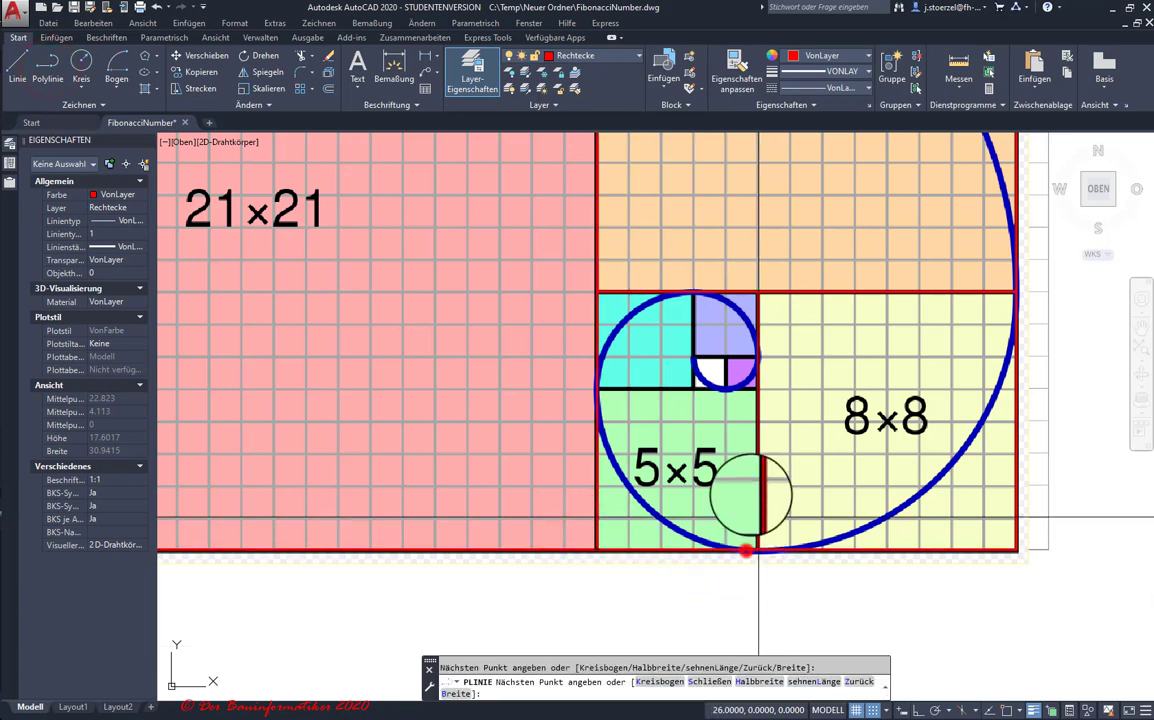
left_click(760, 388)
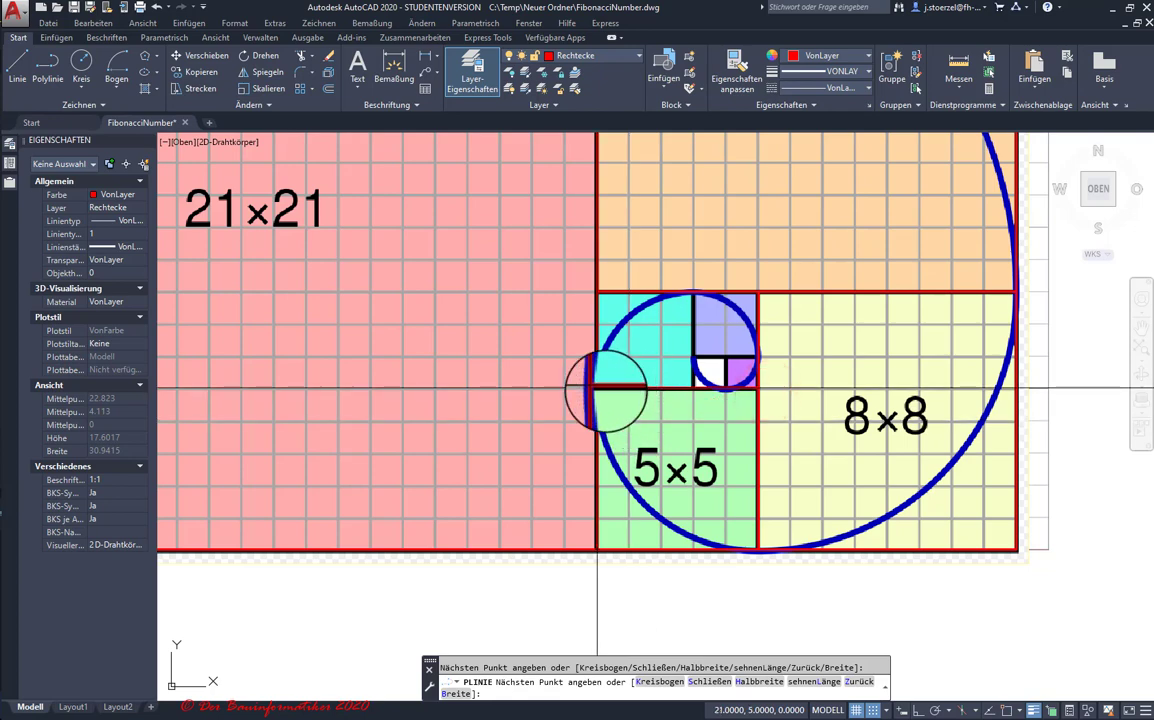
left_click(598, 388)
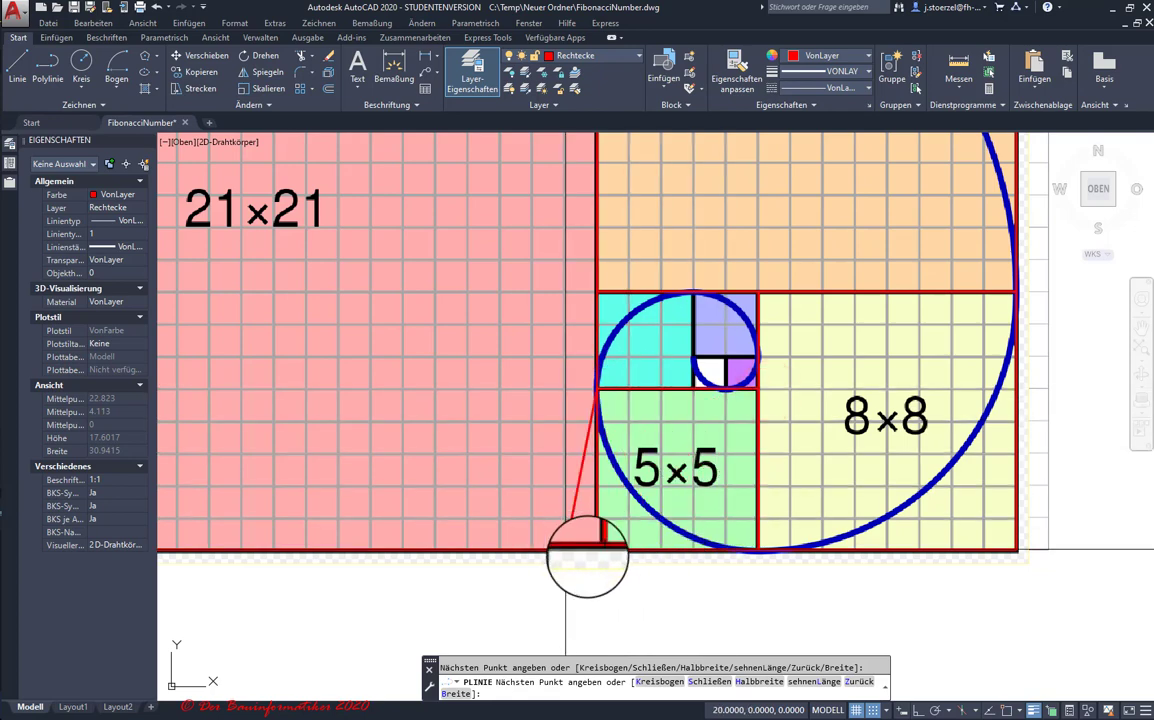
left_click(709, 684)
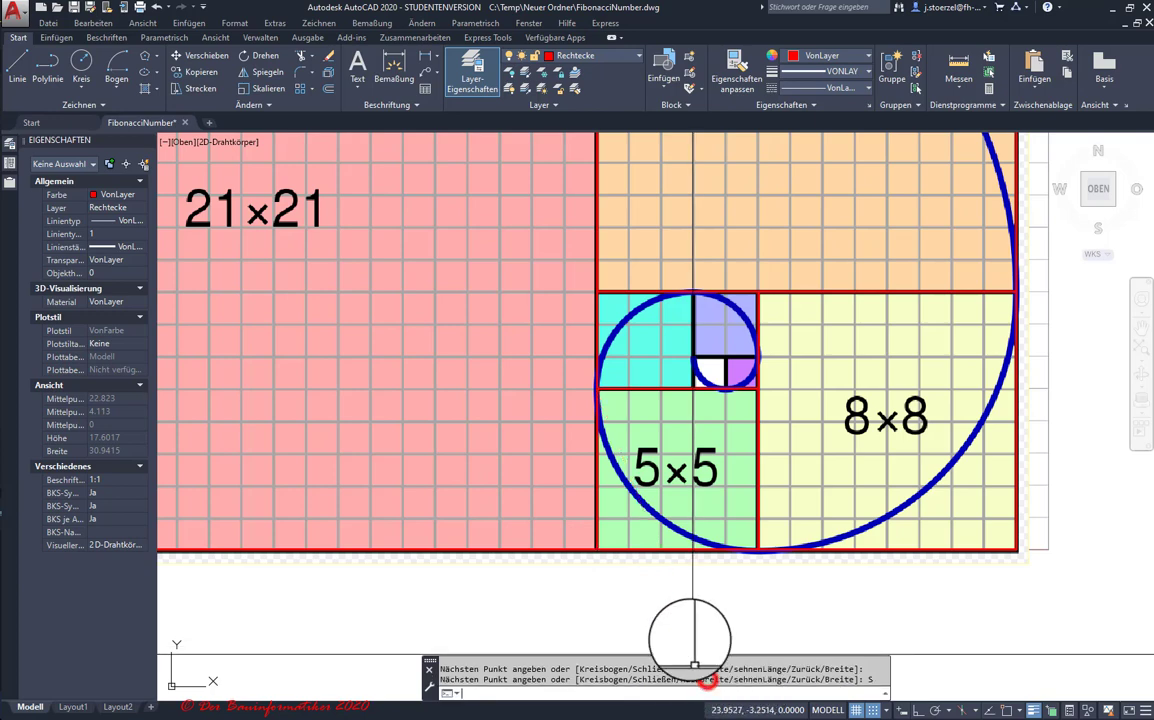
left_click(665, 548)
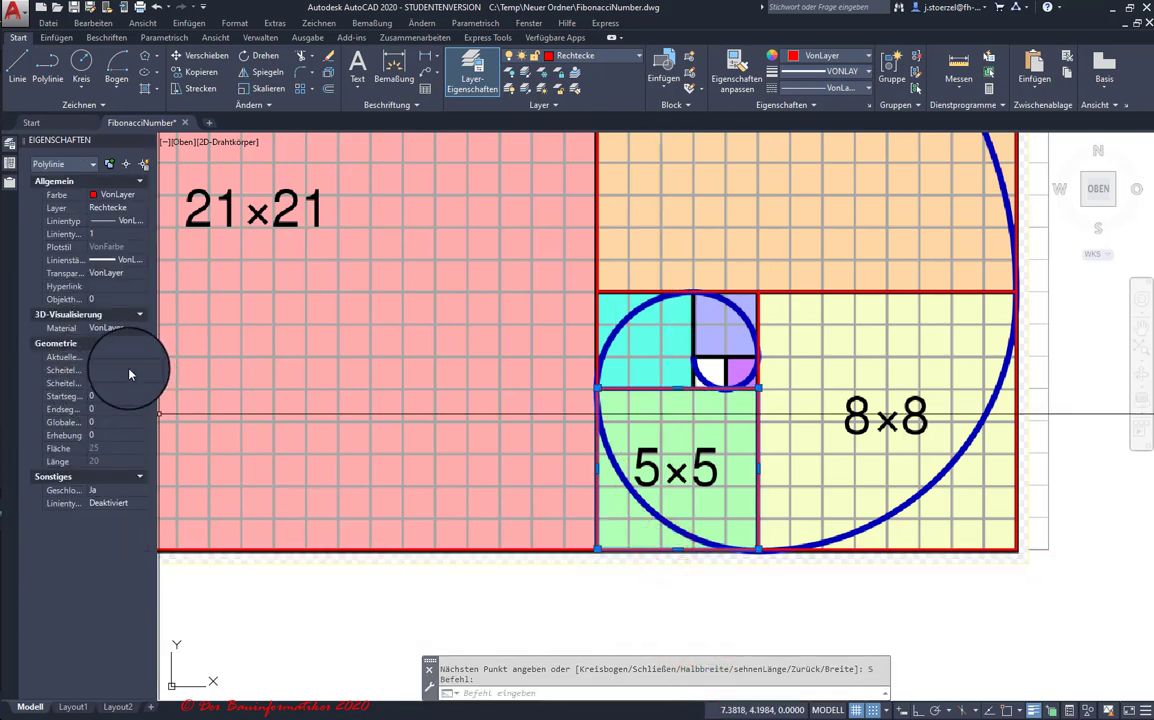
- Clear the selection and draw a rectangle around the cyan 3×3 square
key("Escape")
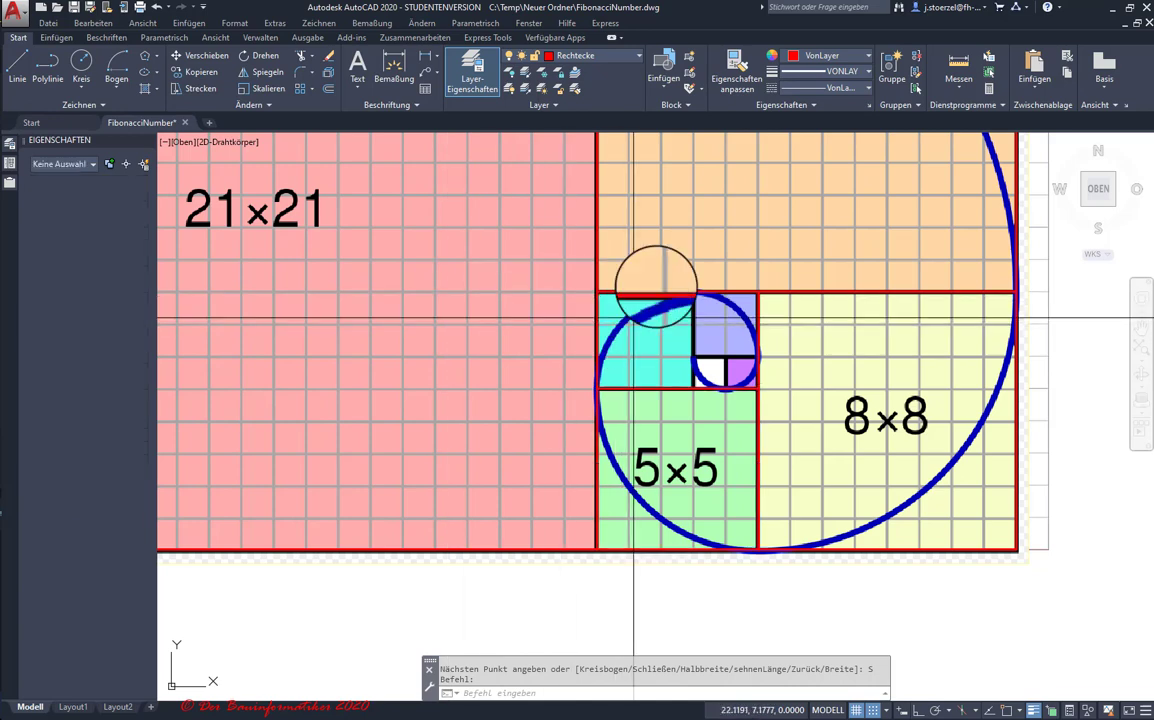
scroll(645, 310, "up", 2)
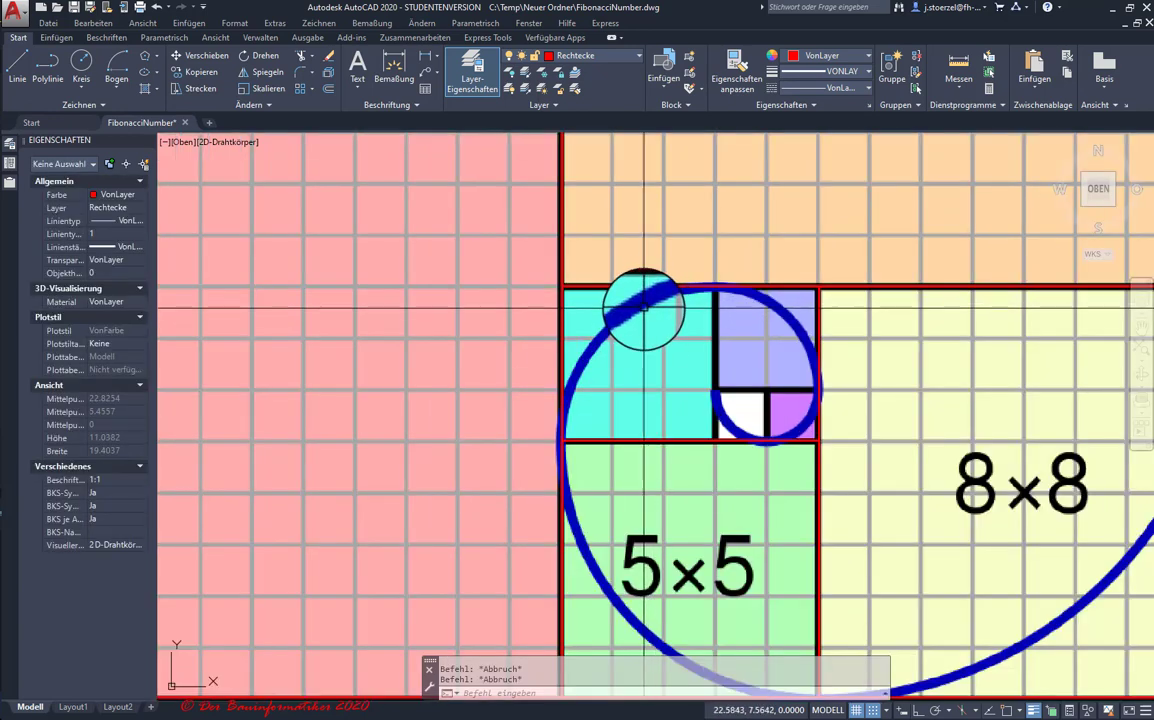
scroll(654, 335, "down", 2)
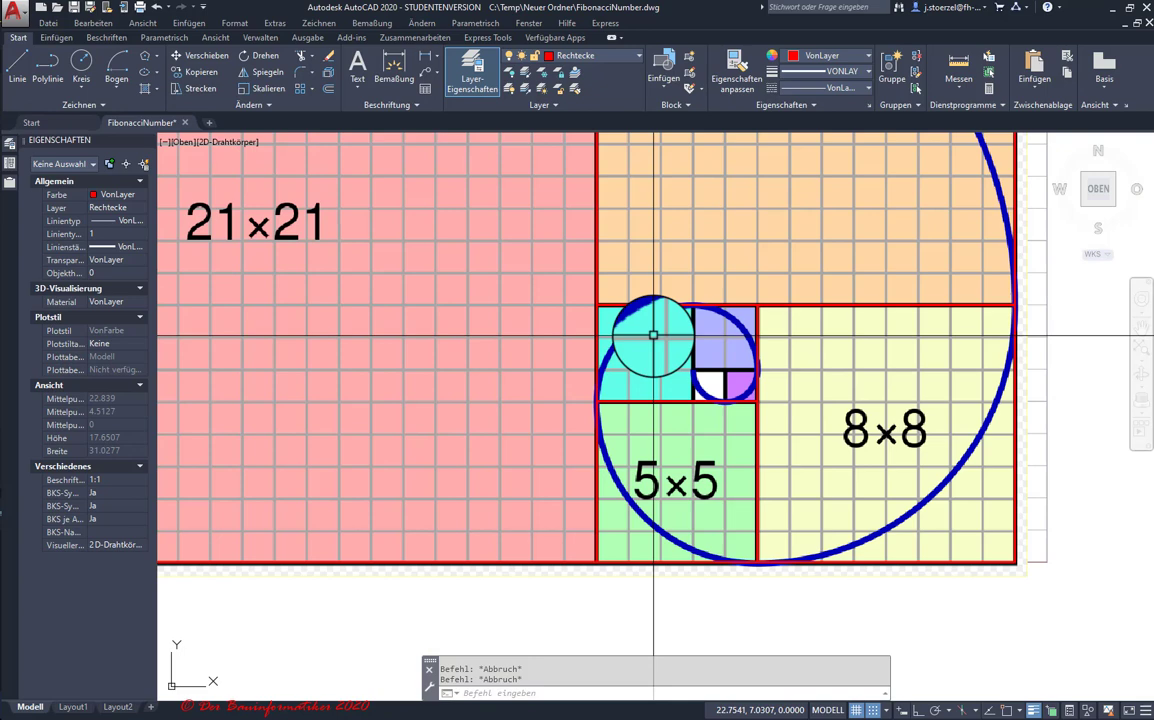
middle_click_drag(654, 335, 656, 383)
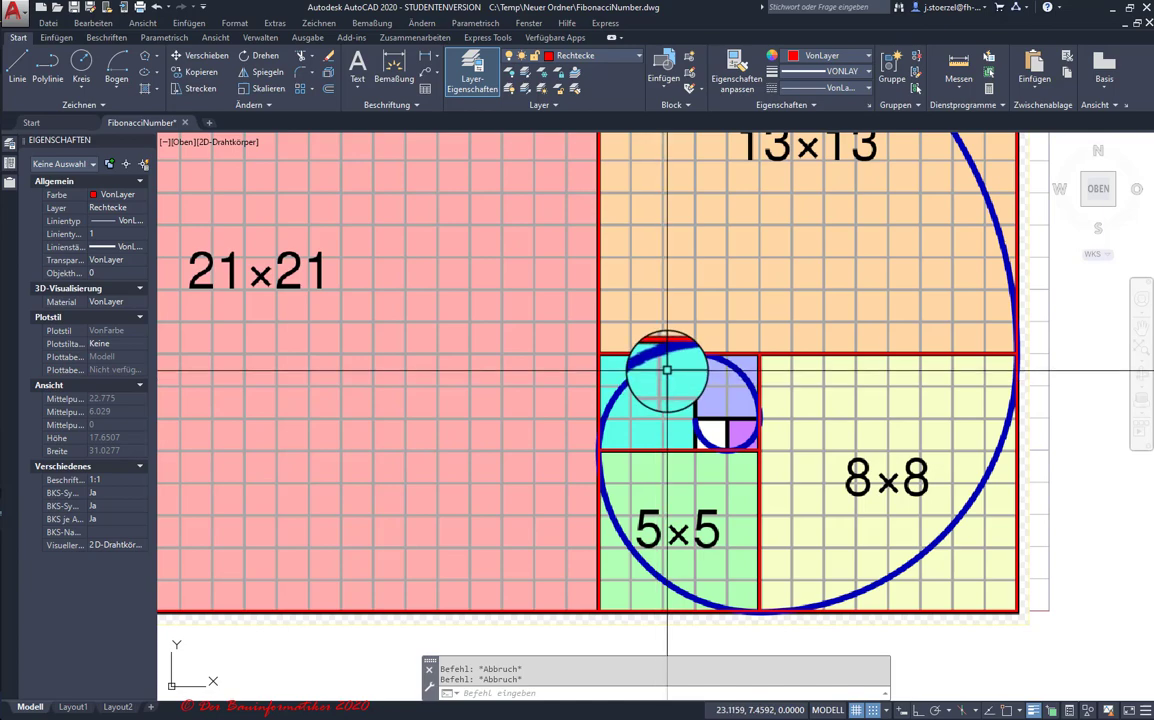
scroll(667, 370, "down", 2)
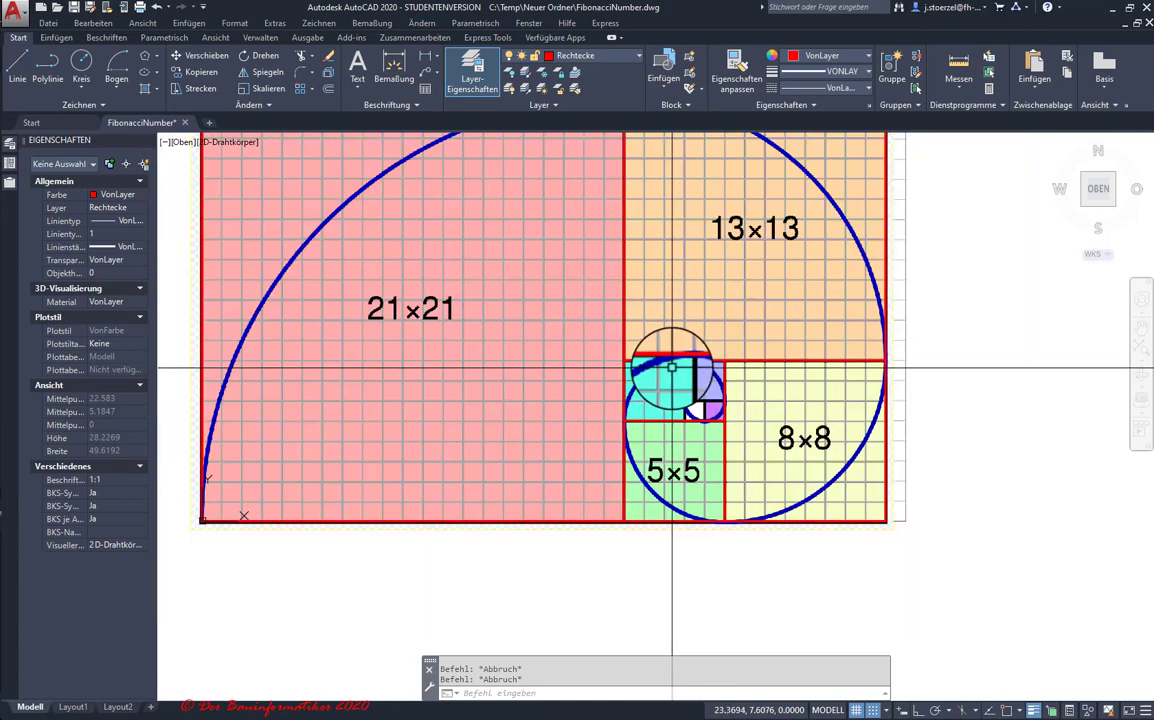
scroll(671, 368, "up", 2)
scroll(671, 368, "up", 2)
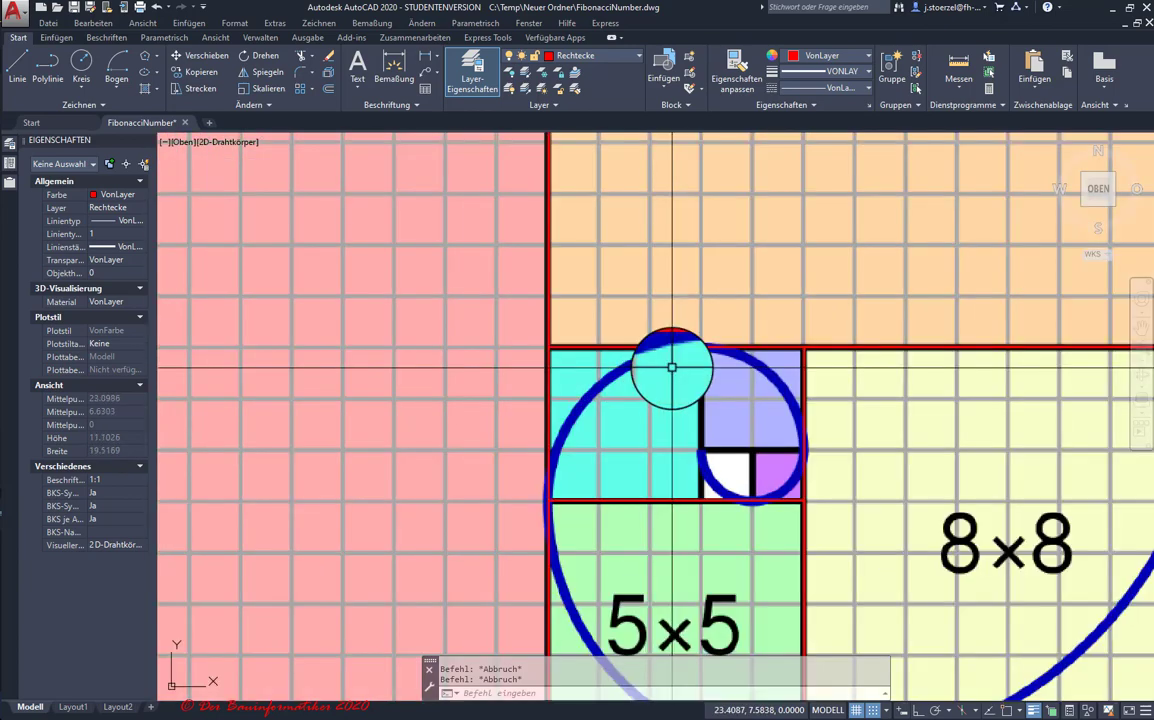
scroll(660, 355, "down", 2)
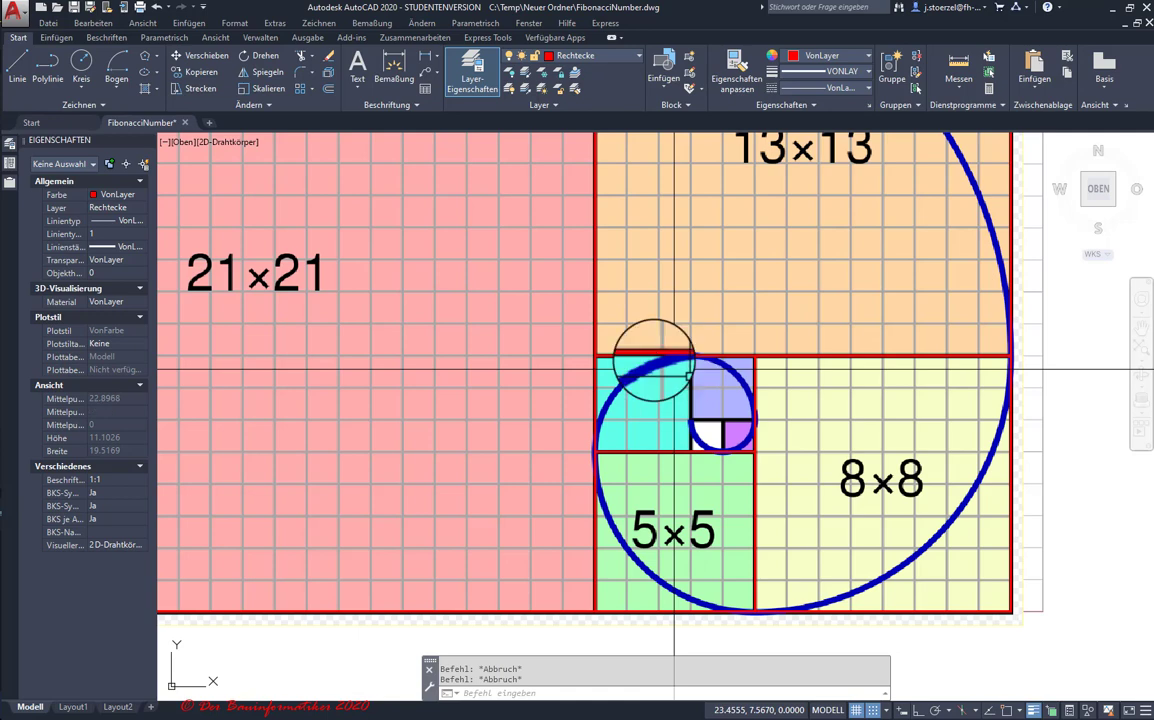
left_click(156, 56)
left_click(147, 83)
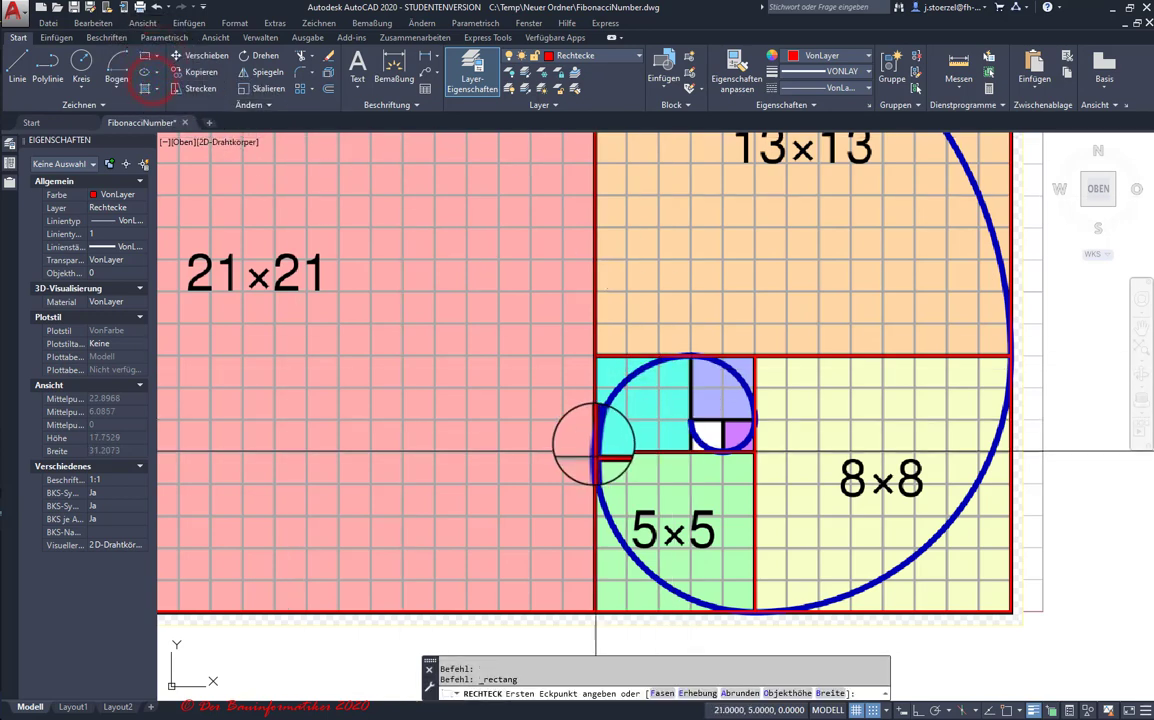
left_click(595, 455)
left_click(690, 355)
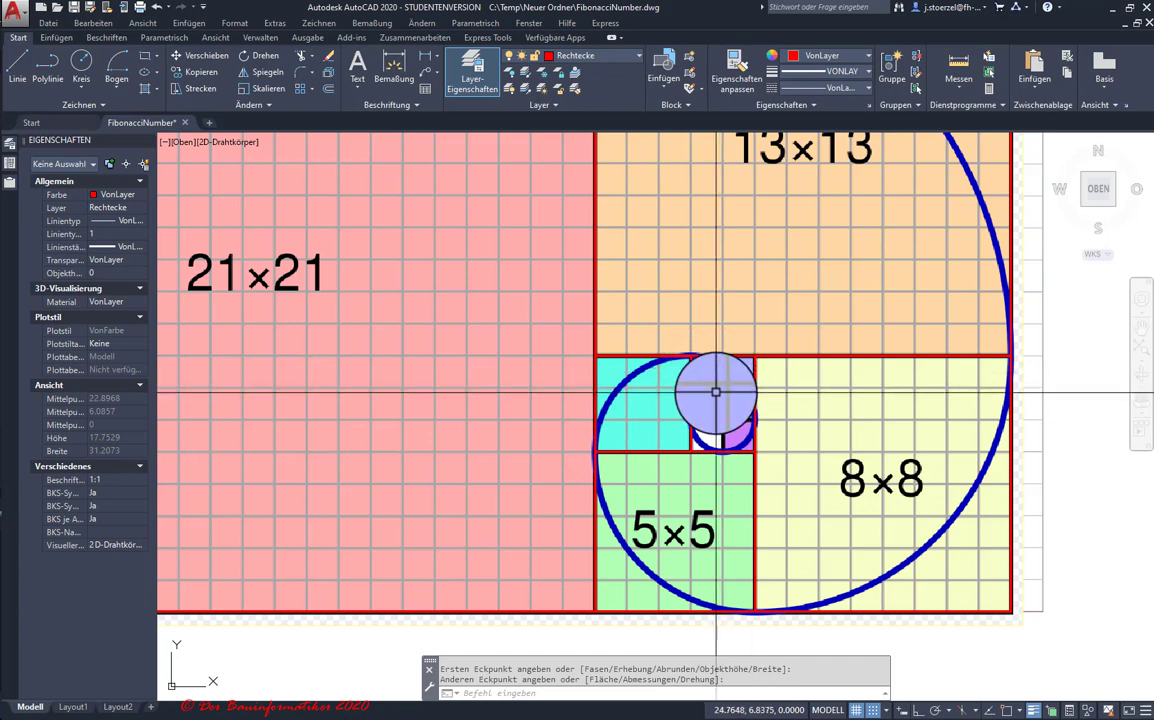
- Add rectangles around the lavender 2×2 and purple 1×1 squares
key("Return")
left_click(700, 418)
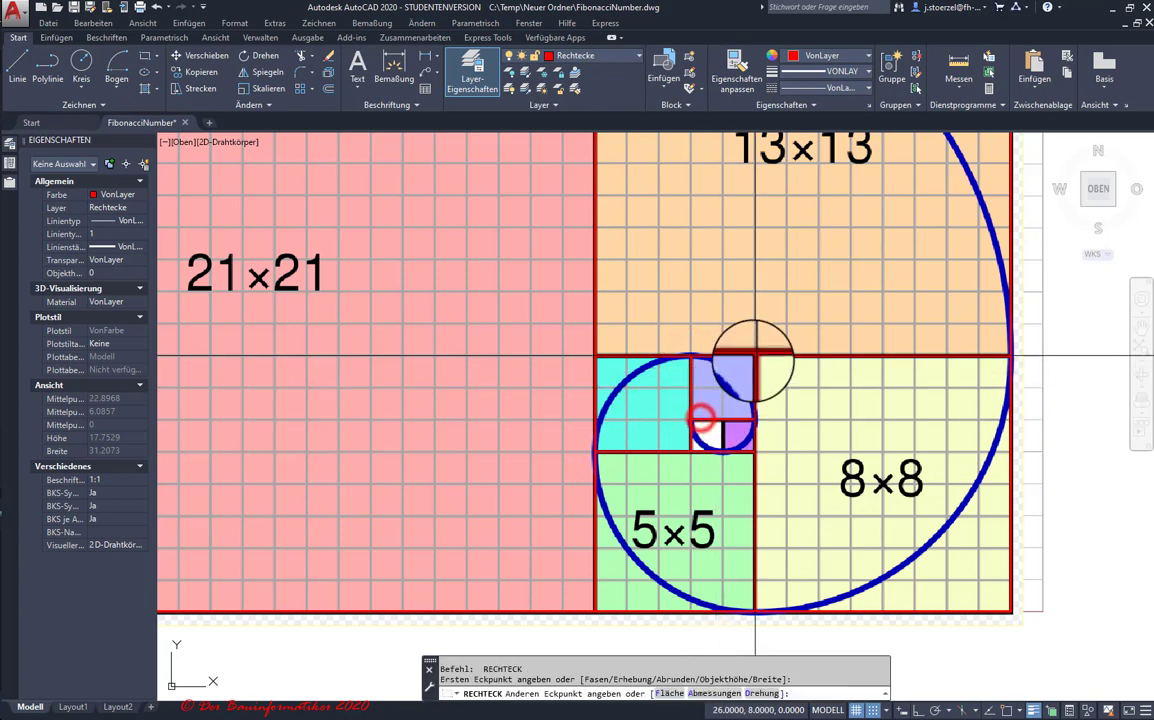
left_click(755, 450)
scroll(735, 440, "up", 5)
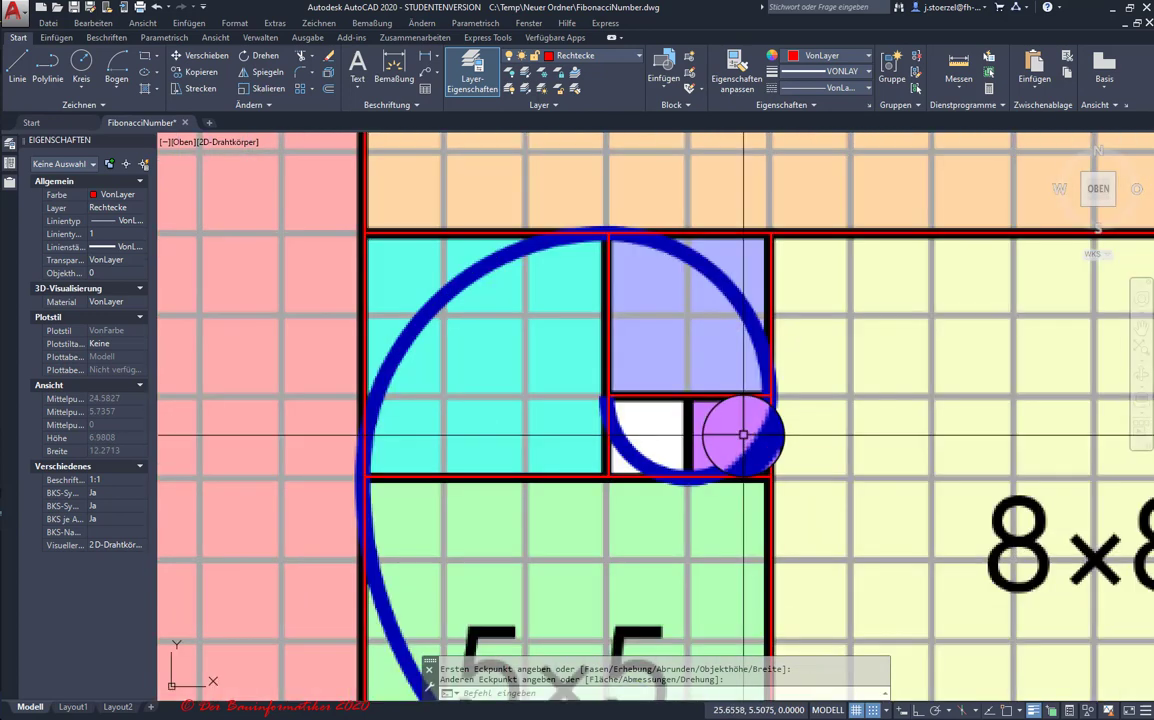
key("Return")
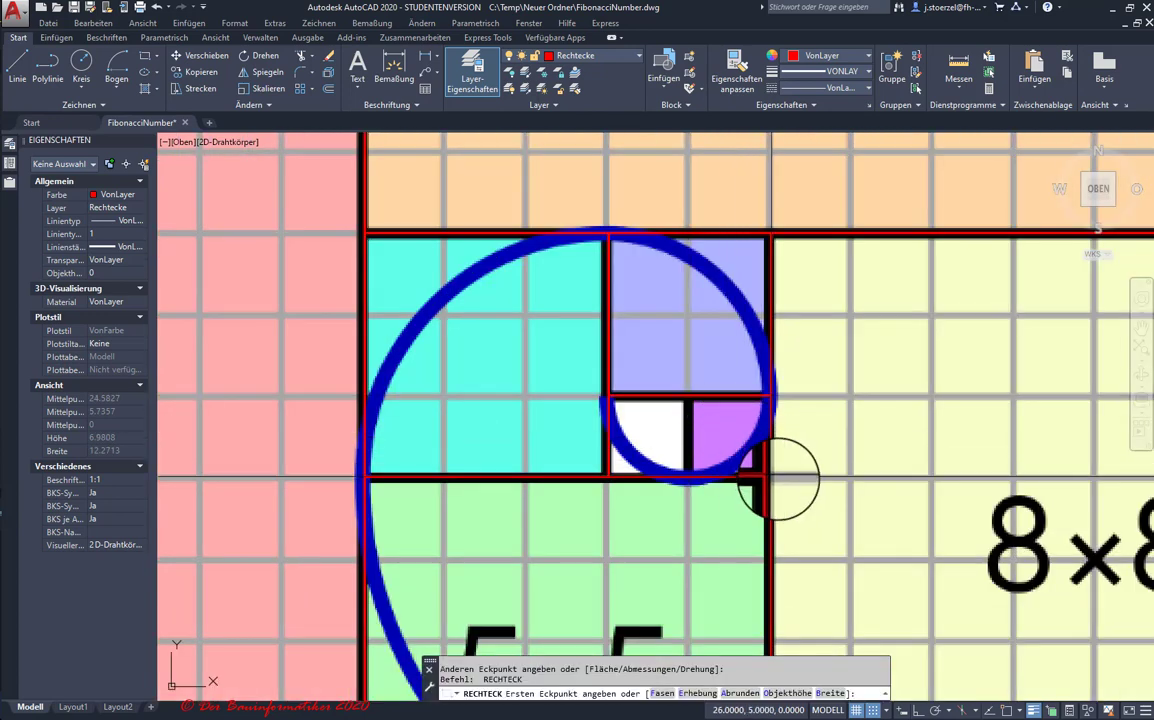
left_click(771, 477)
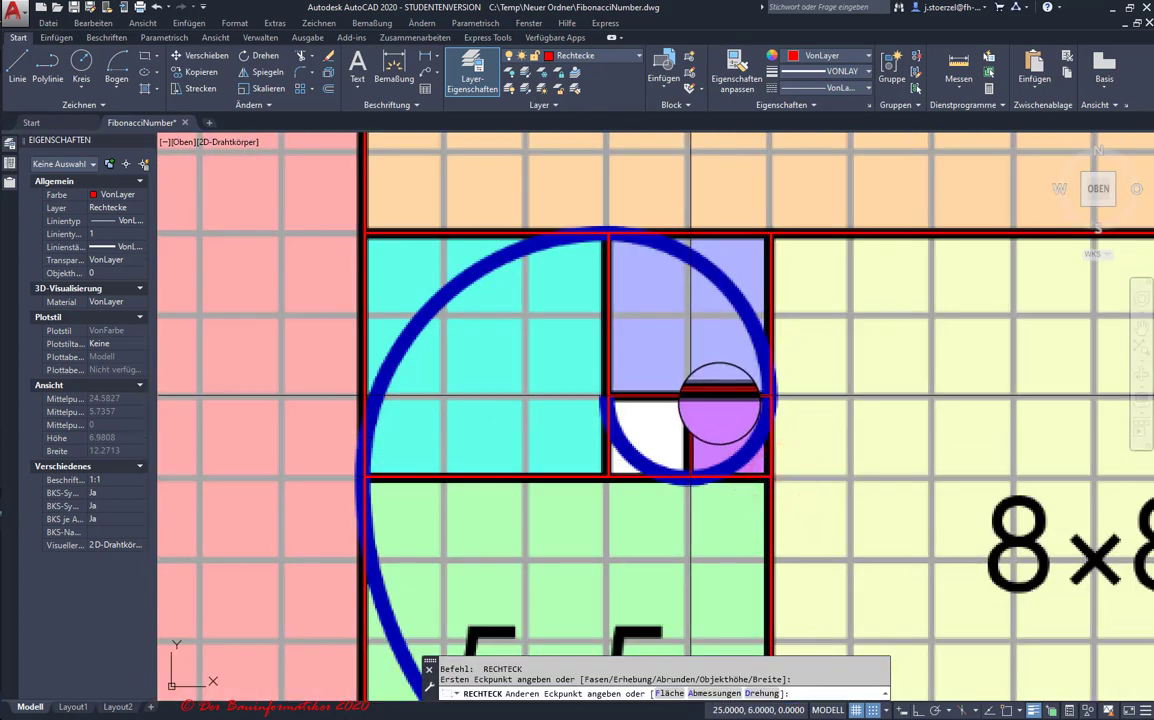
left_click(688, 385)
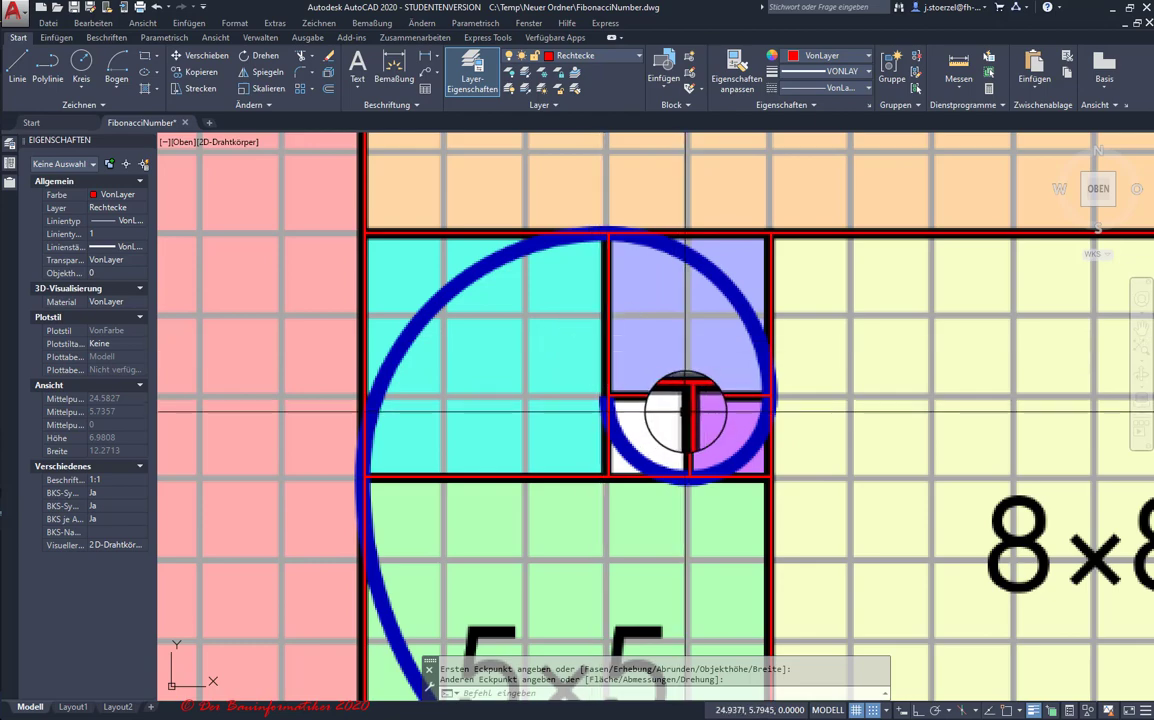
scroll(567, 385, "down", 2)
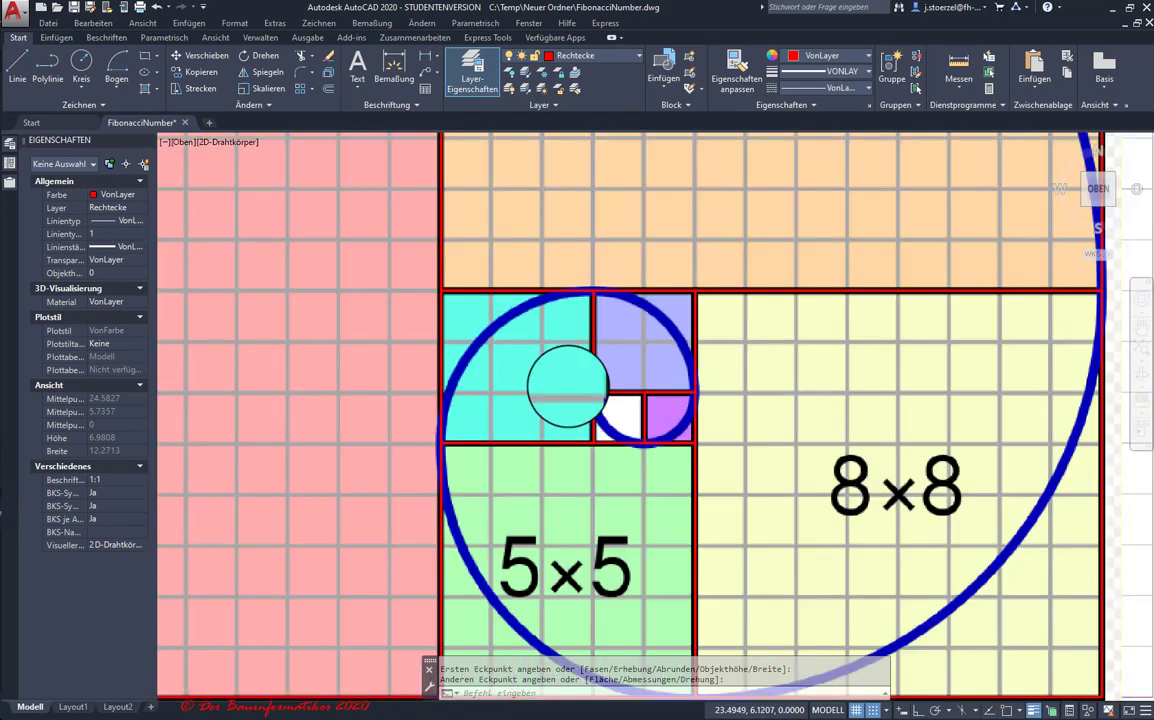
scroll(567, 385, "down", 3)
scroll(649, 394, "down", 1)
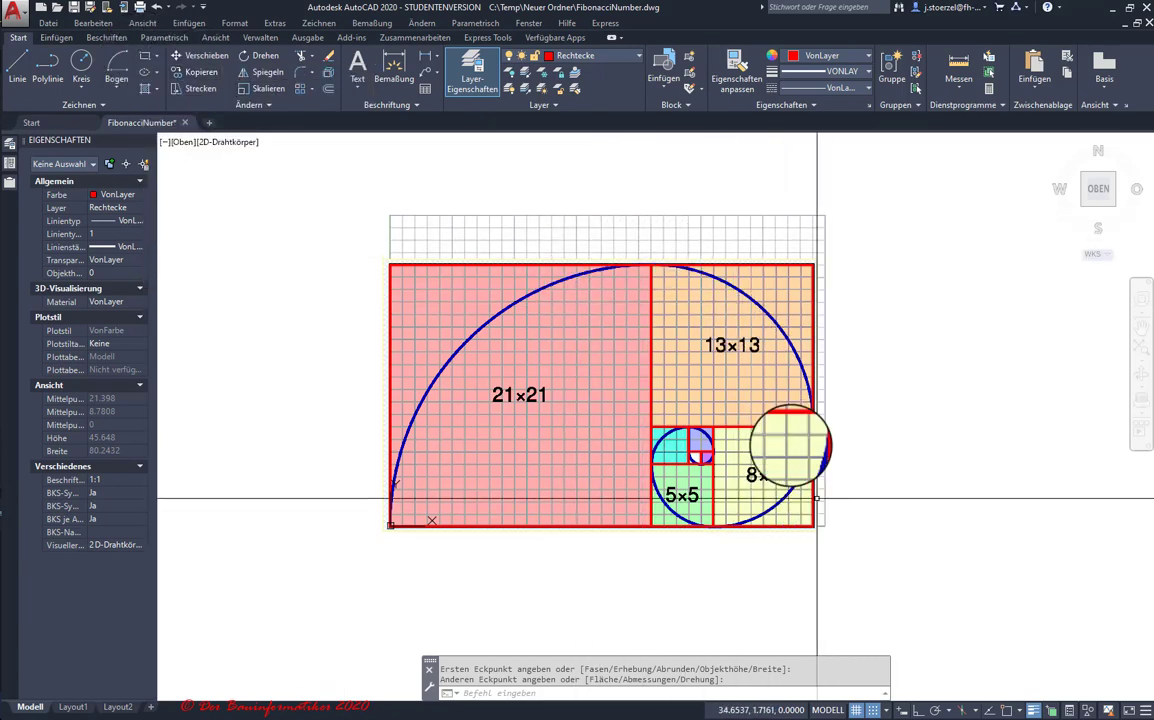
scroll(681, 338, "up", 2)
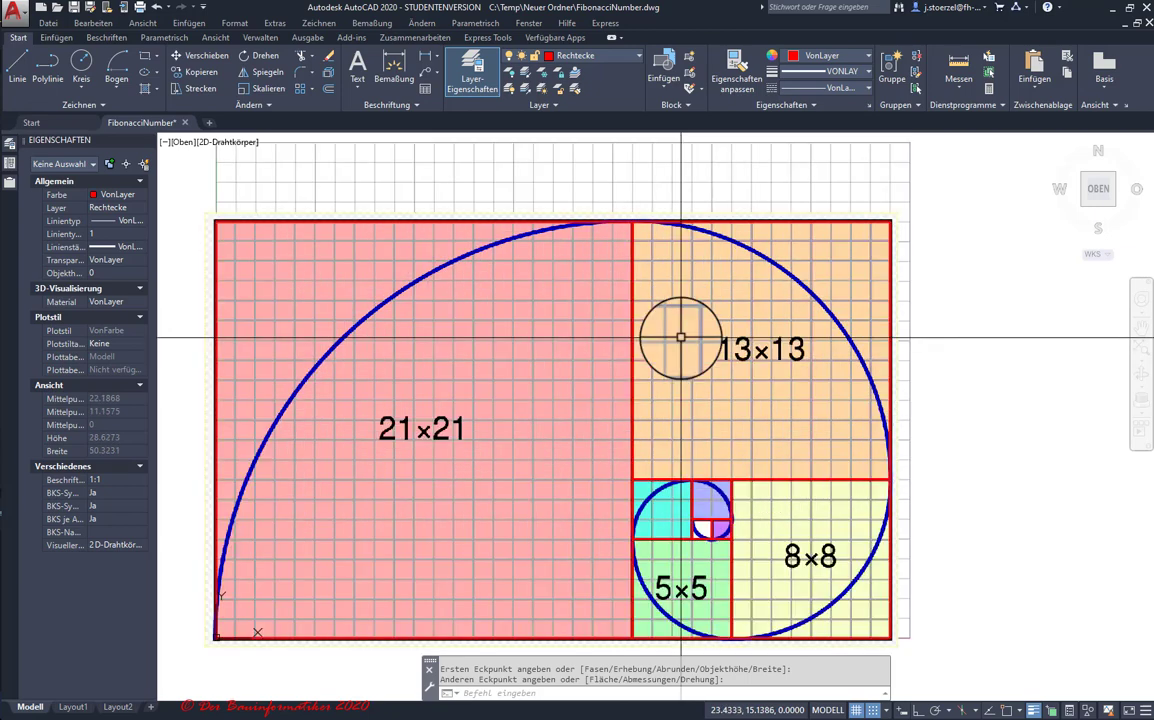
- In the Layer panel dropdown, lock Rechtecke and set Spirale as the current layer
left_click(640, 61)
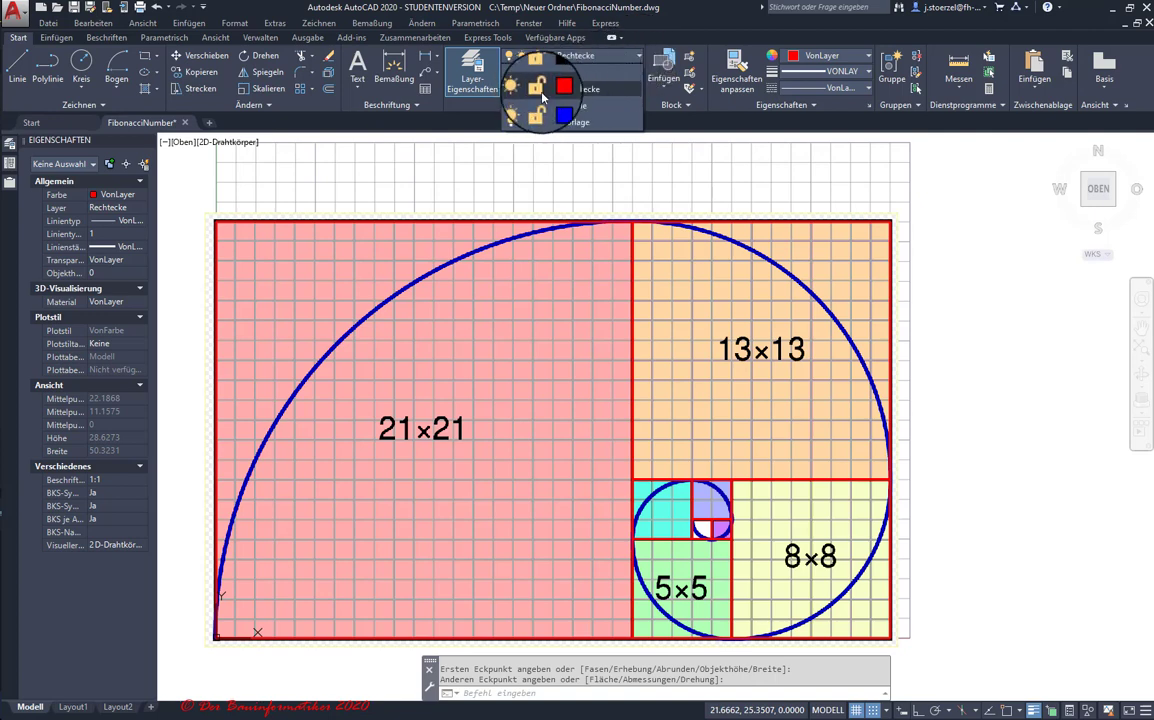
left_click(539, 91)
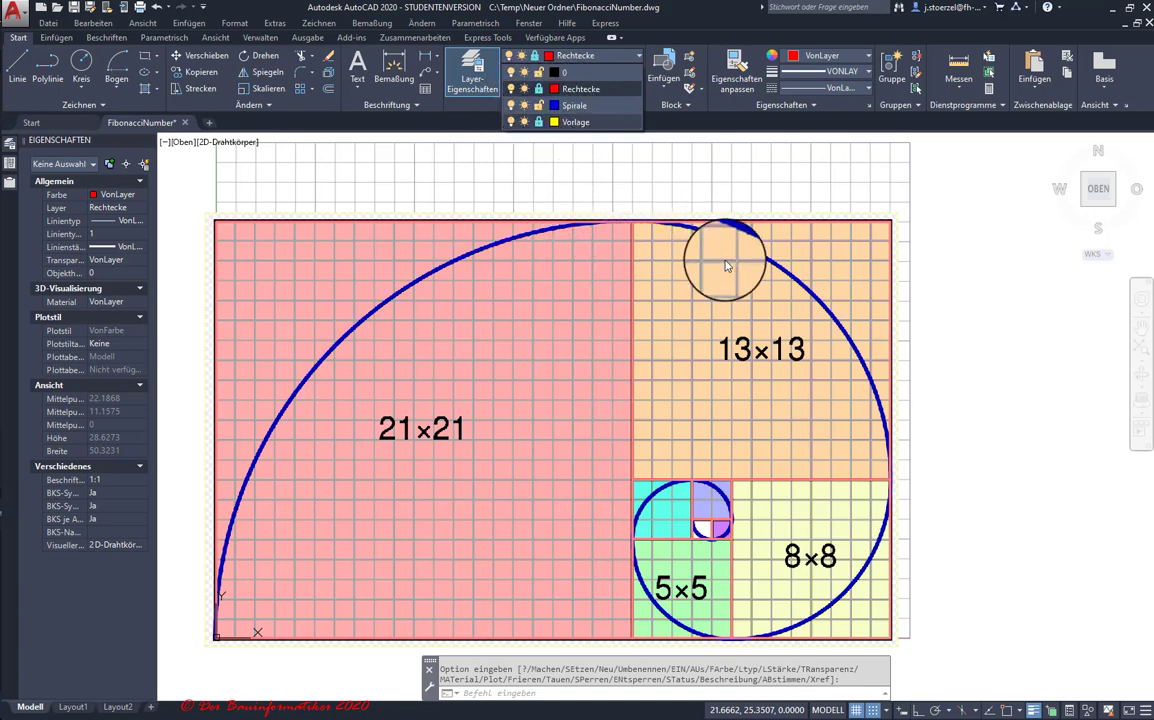
left_click(583, 108)
scroll(556, 278, "down", 2)
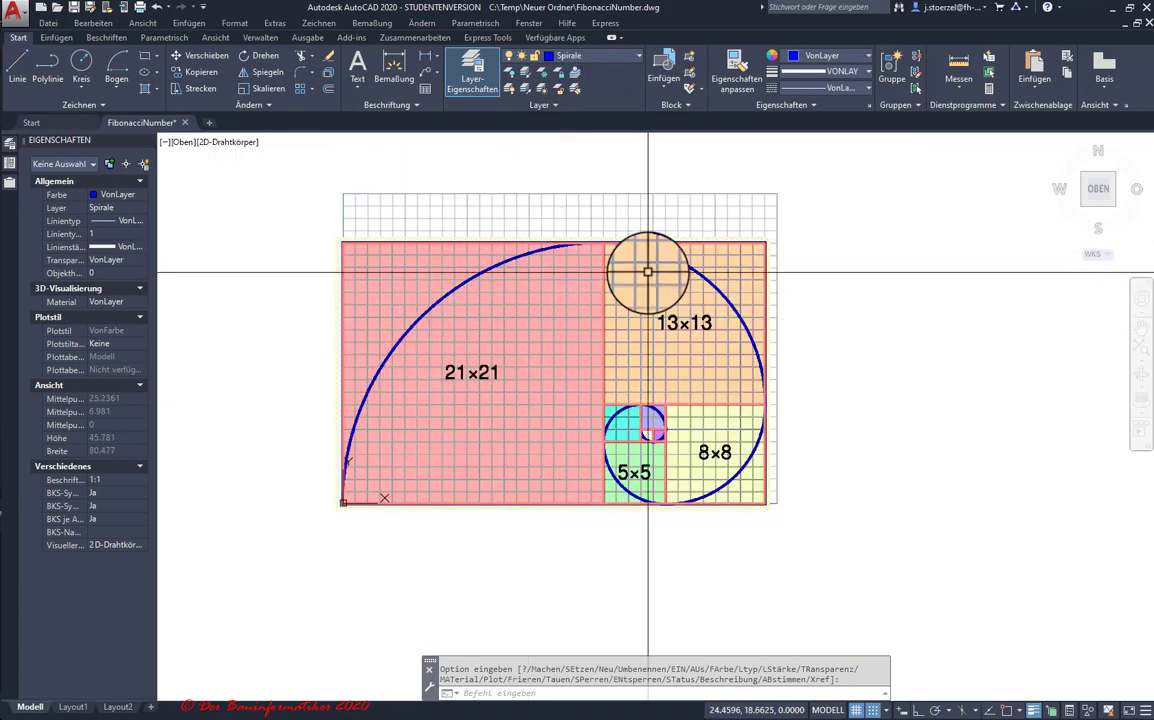
scroll(502, 285, "up", 2)
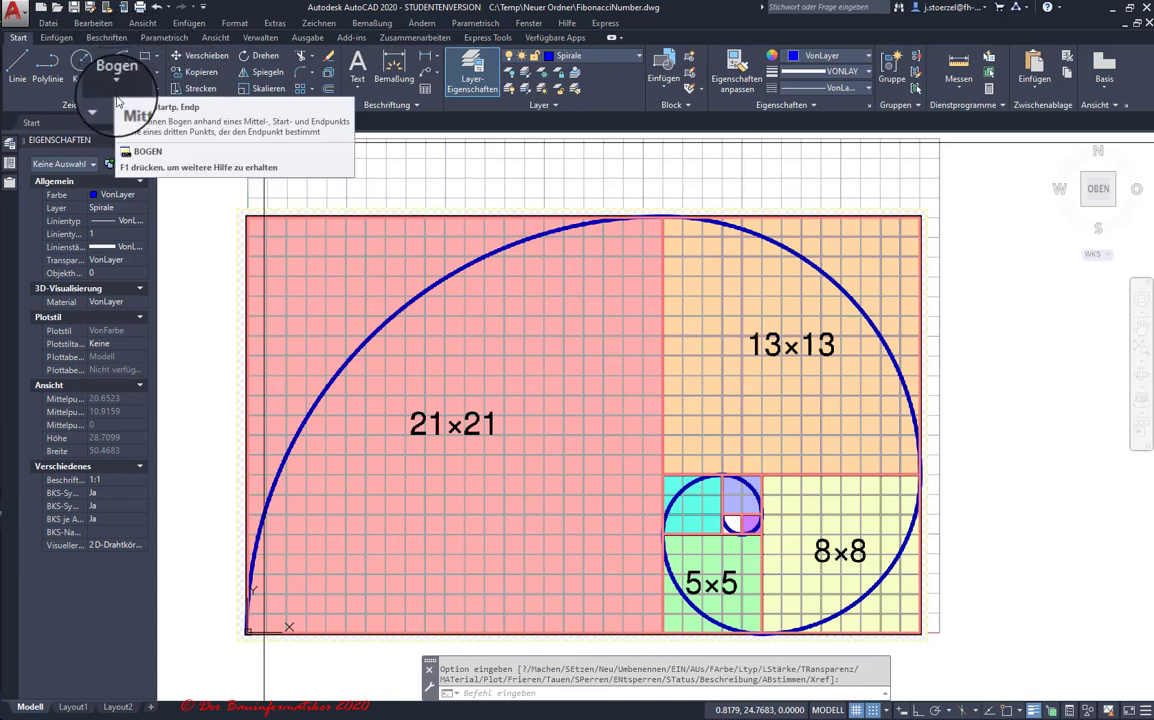
- Draw an arc with centre 21,0, start point 21,21 and end point 0,0
left_click(117, 98)
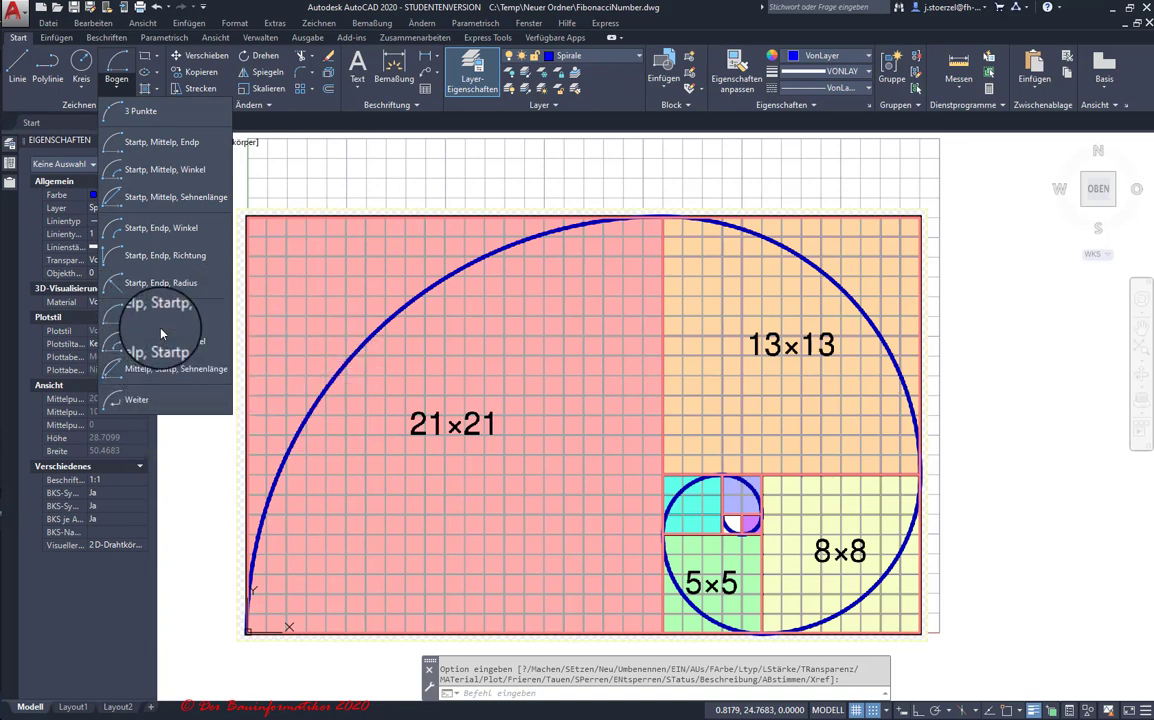
left_click(150, 111)
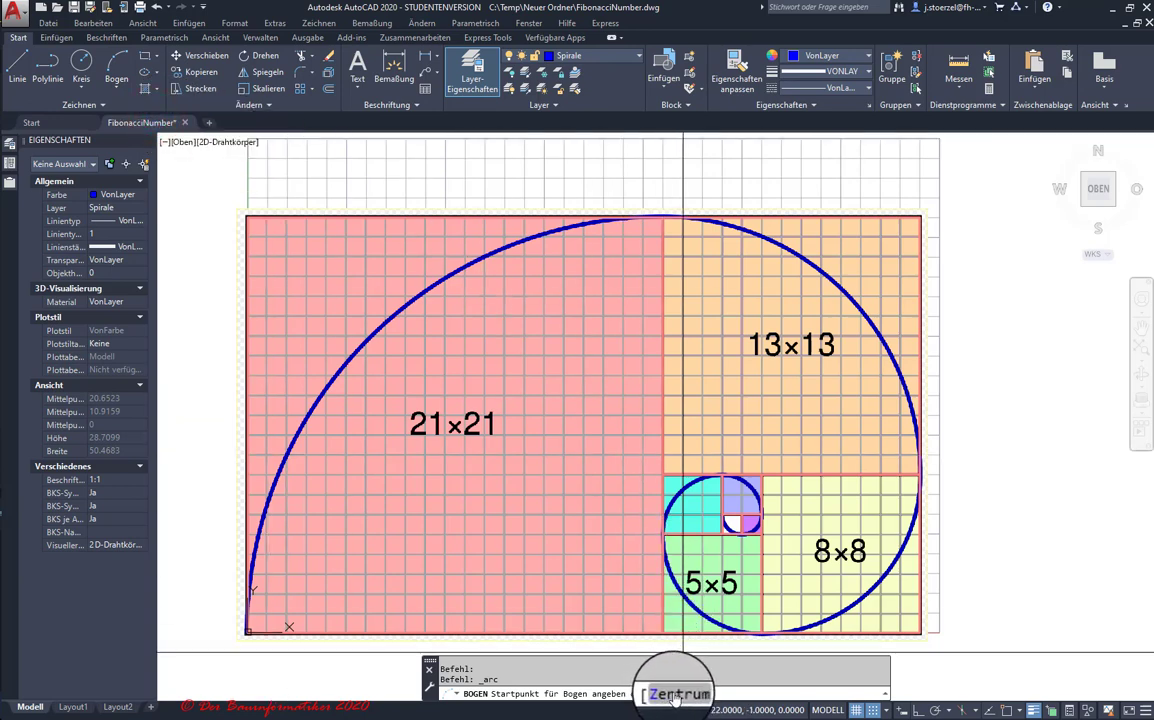
left_click(672, 693)
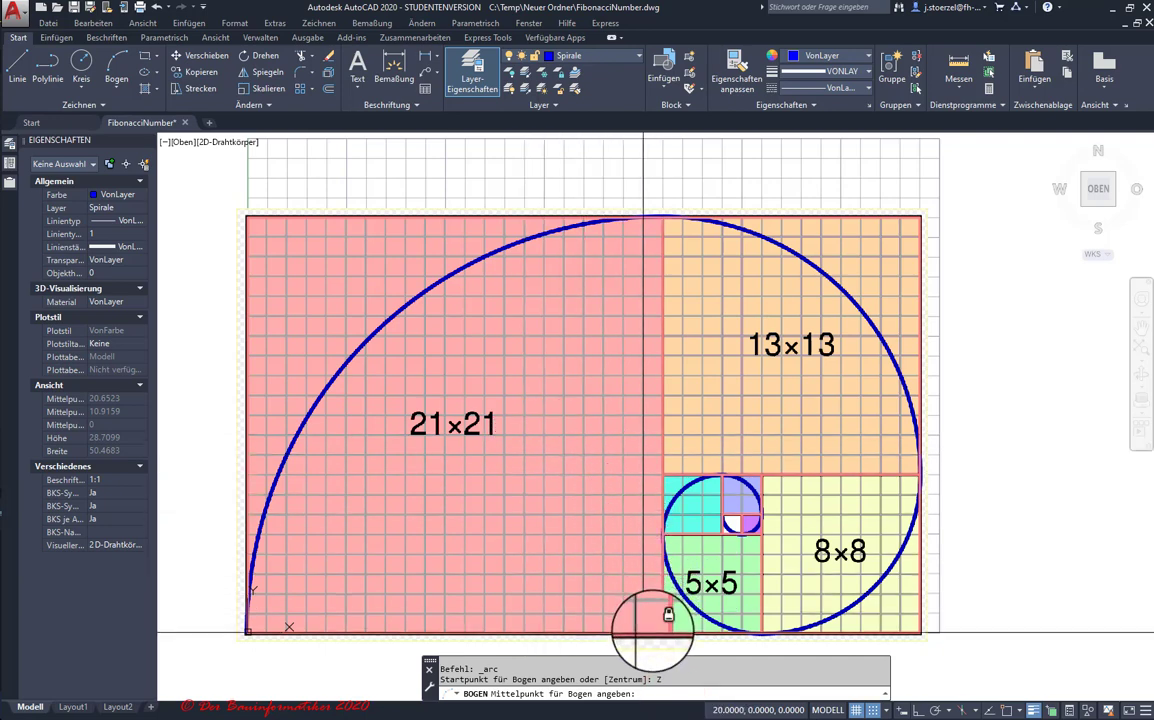
left_click(663, 632)
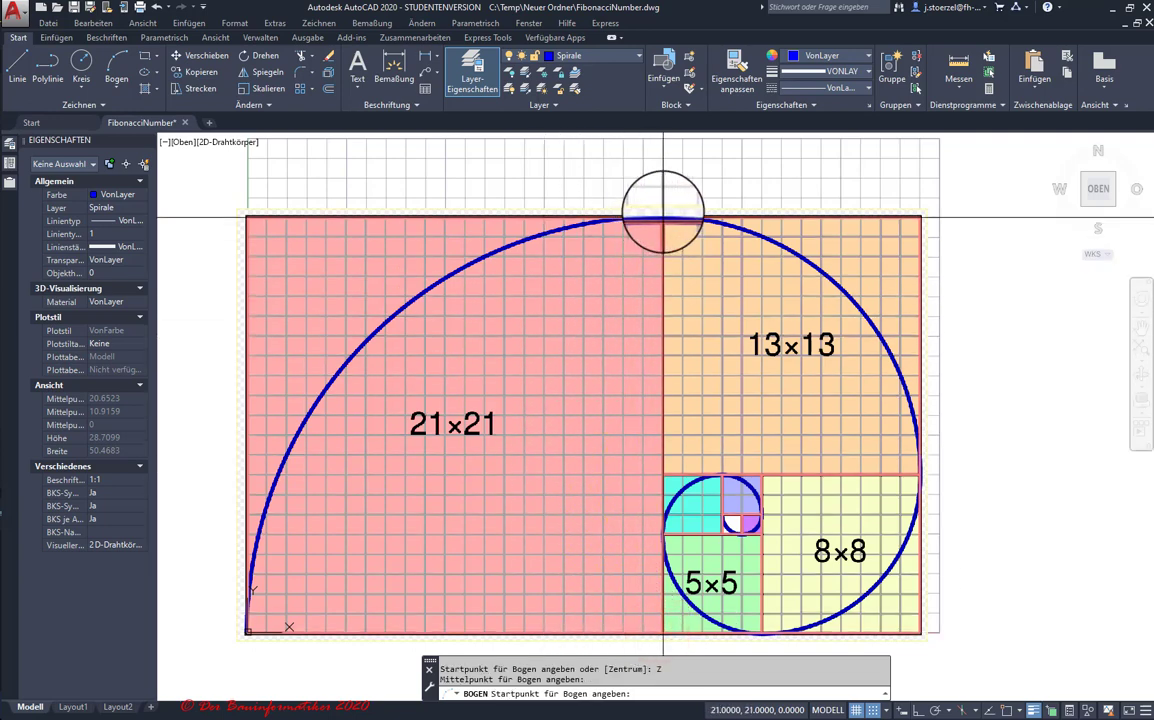
left_click(663, 216)
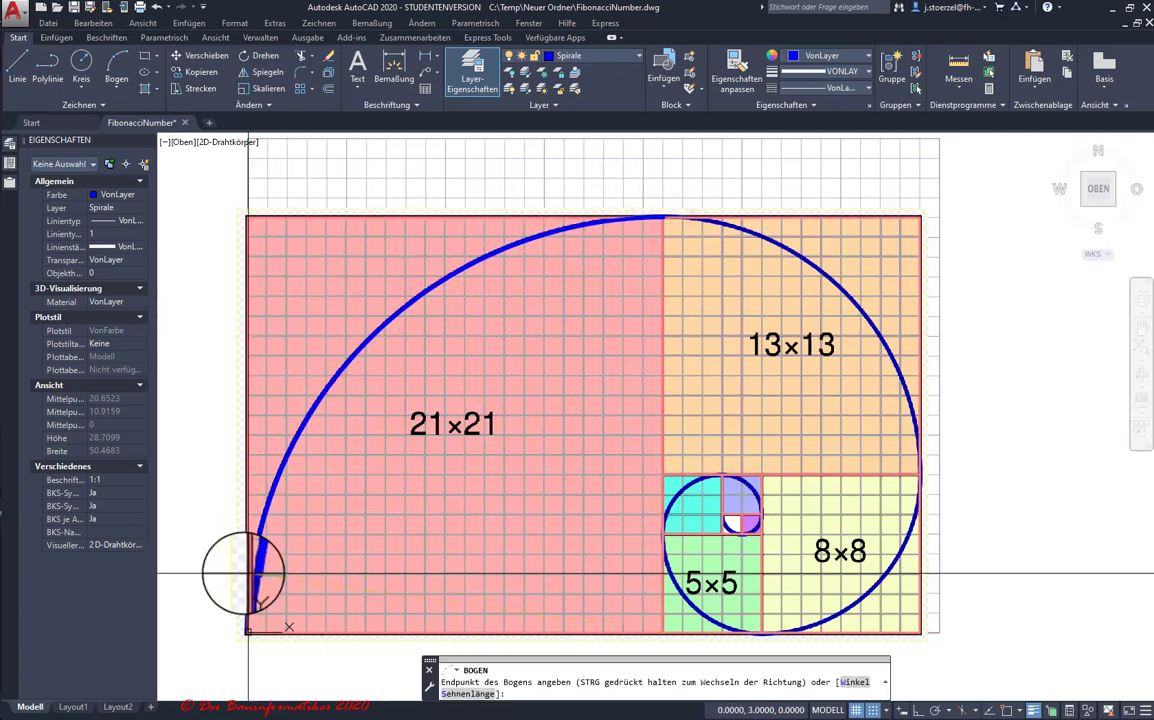
left_click(248, 632)
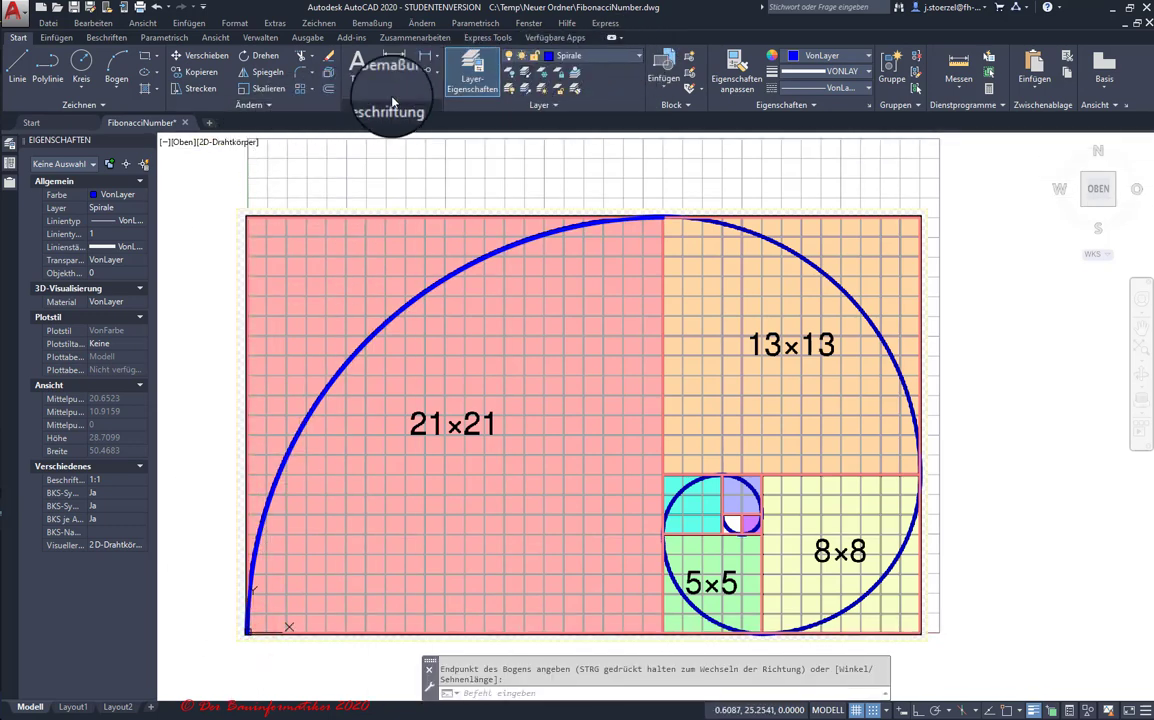
left_click(11, 183)
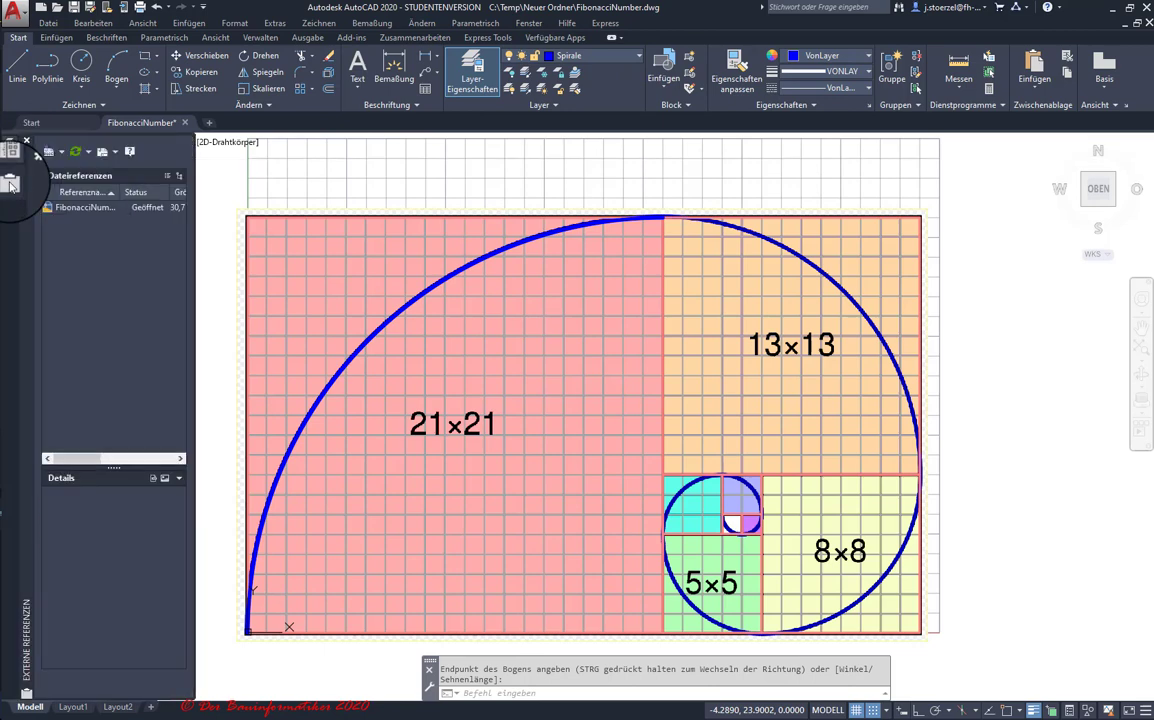
- Set the Spirale layer's lineweight to 0.70 mm in the Layer Properties Manager
left_click(11, 152)
left_click(11, 146)
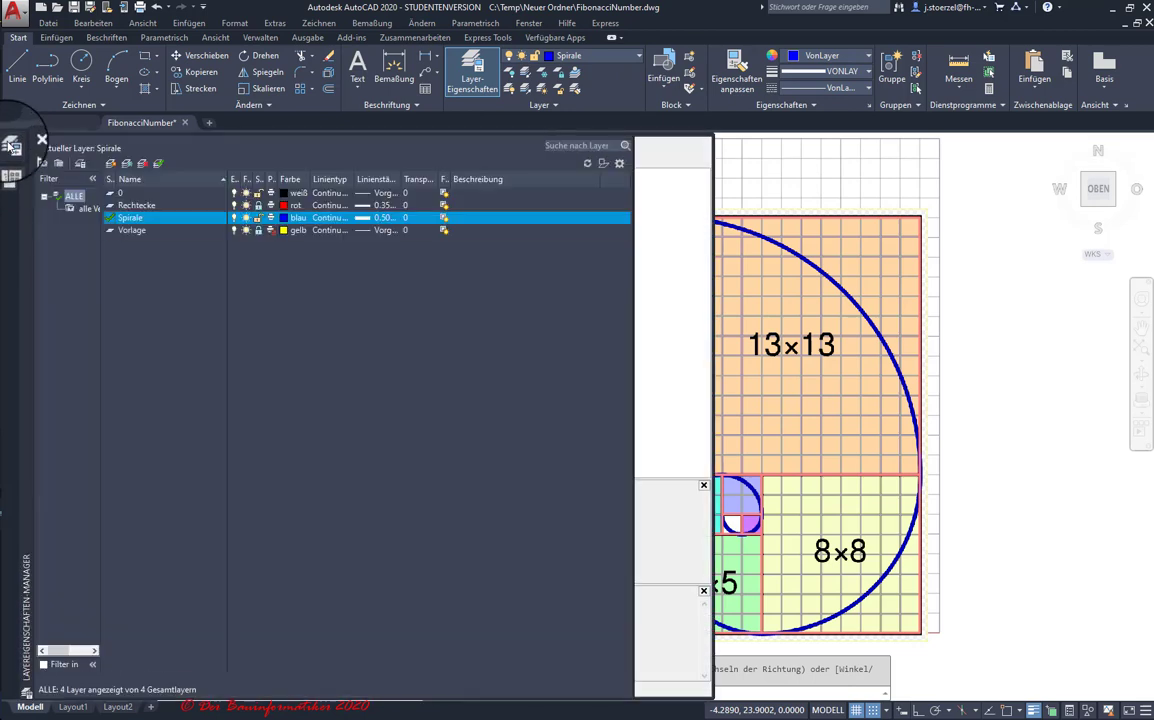
left_click(383, 218)
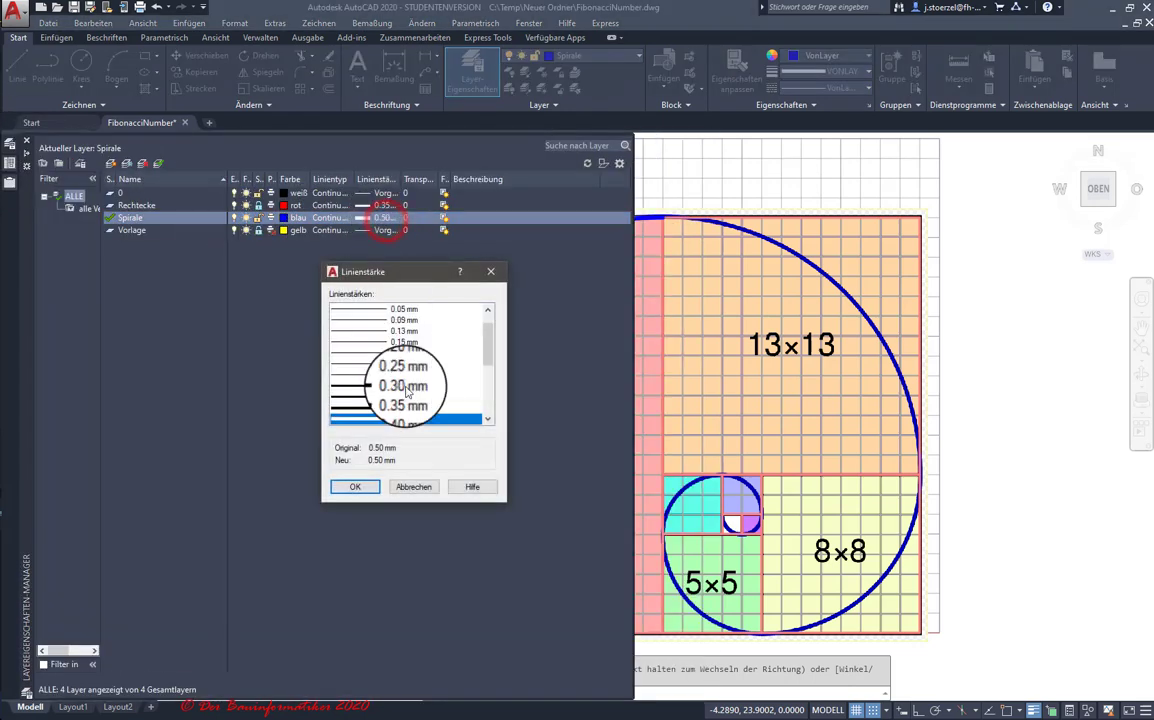
left_click(408, 406)
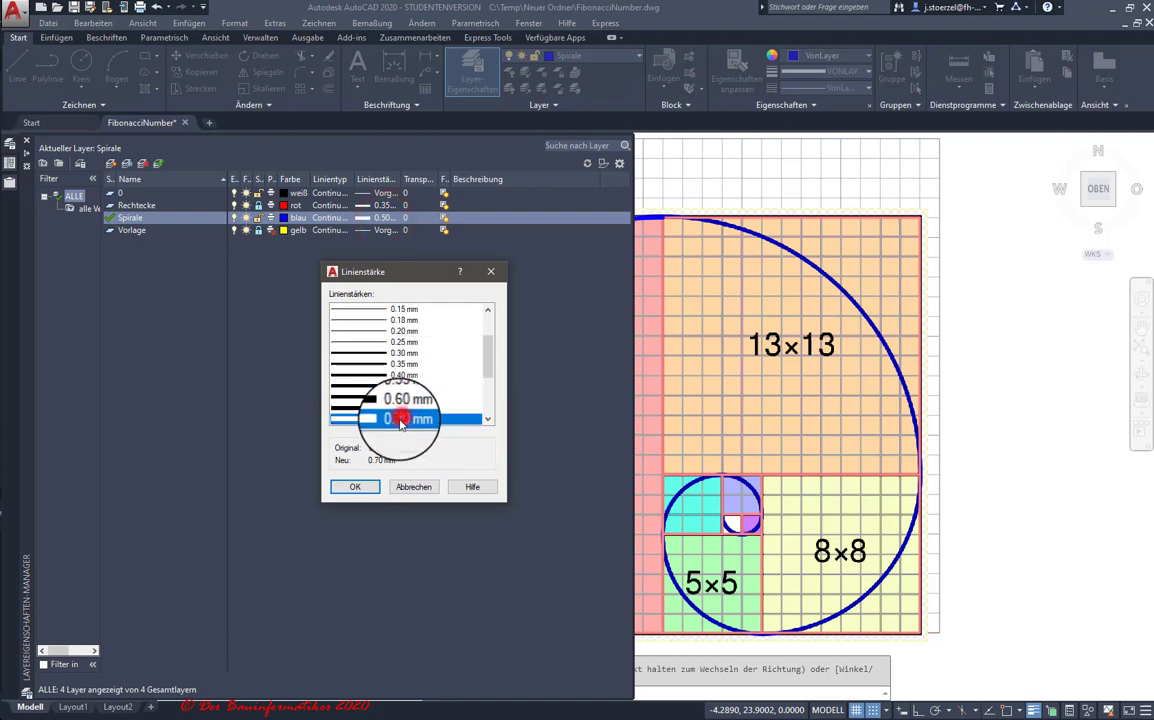
left_click(355, 486)
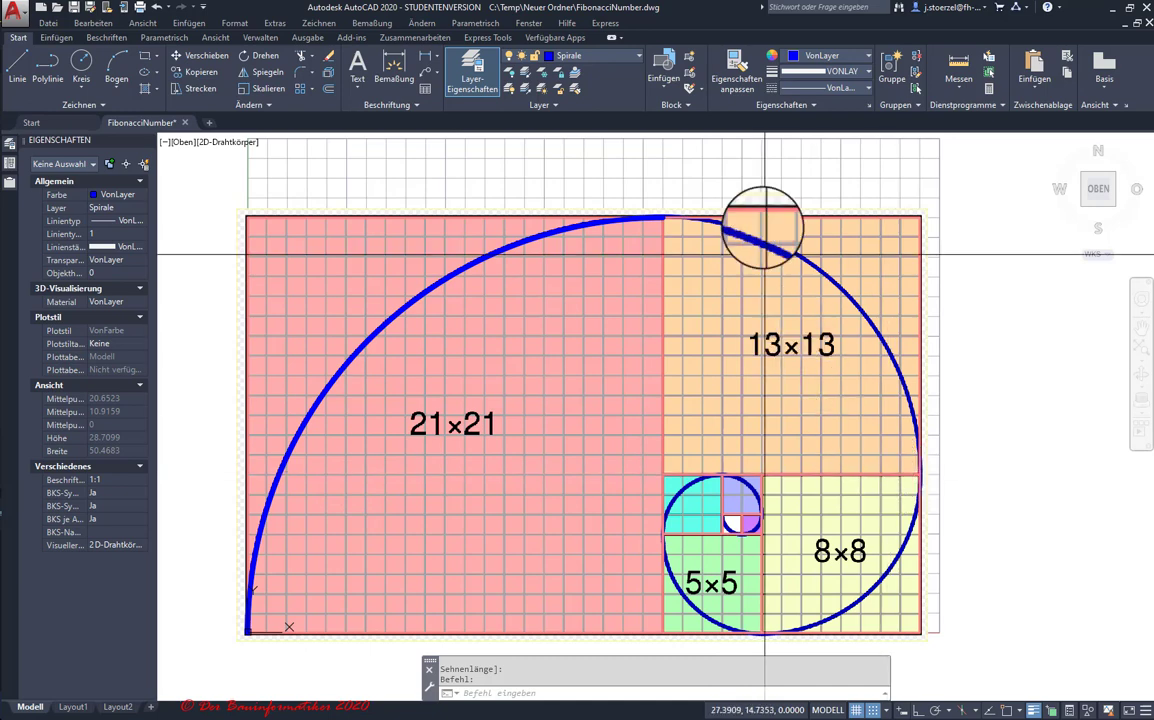
- Freeze the Vorlage layer to hide the coloured template image
left_click(613, 57)
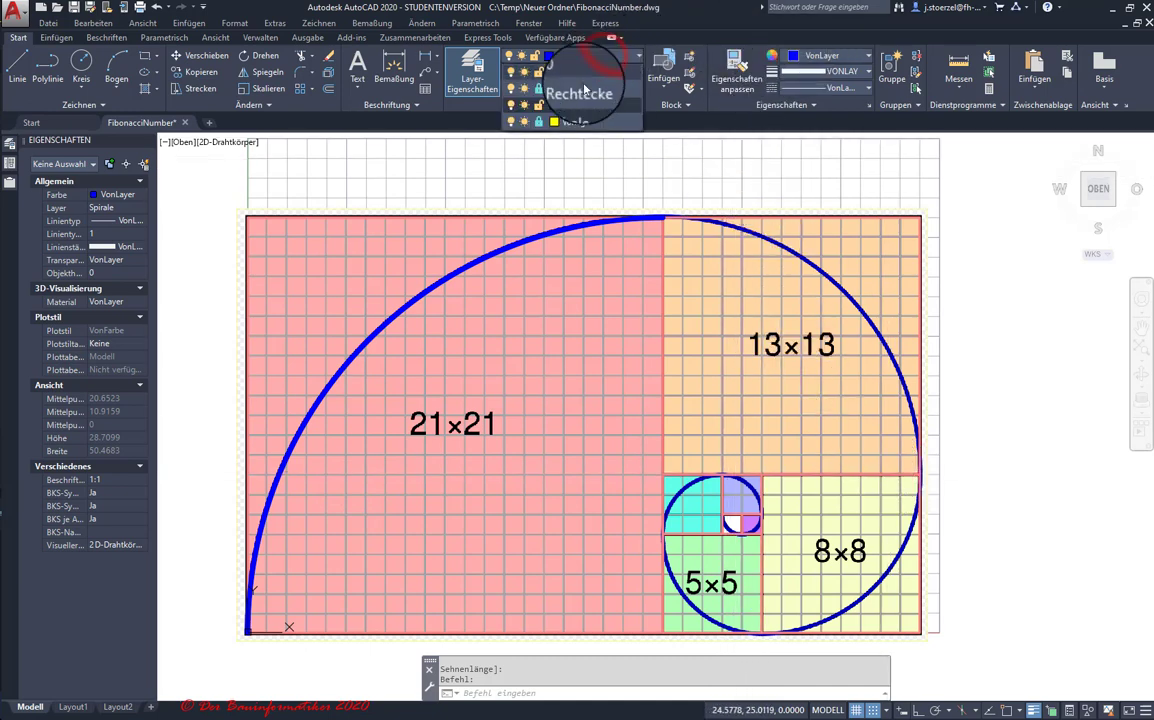
left_click(524, 122)
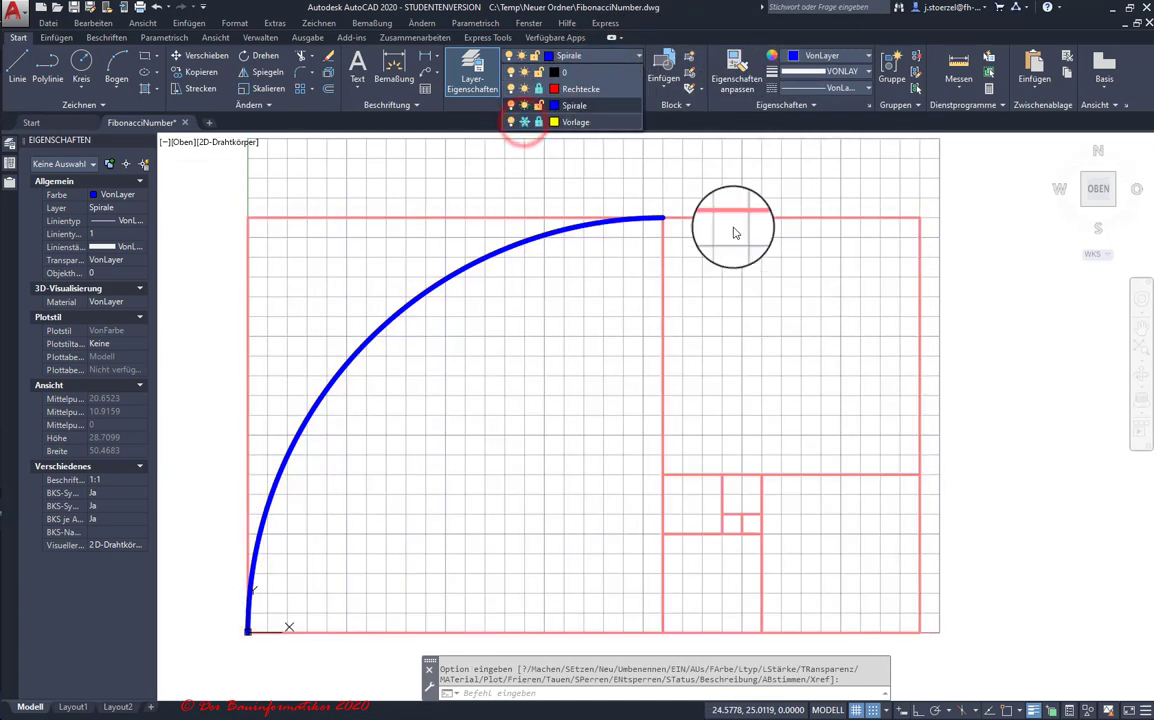
left_click(348, 5)
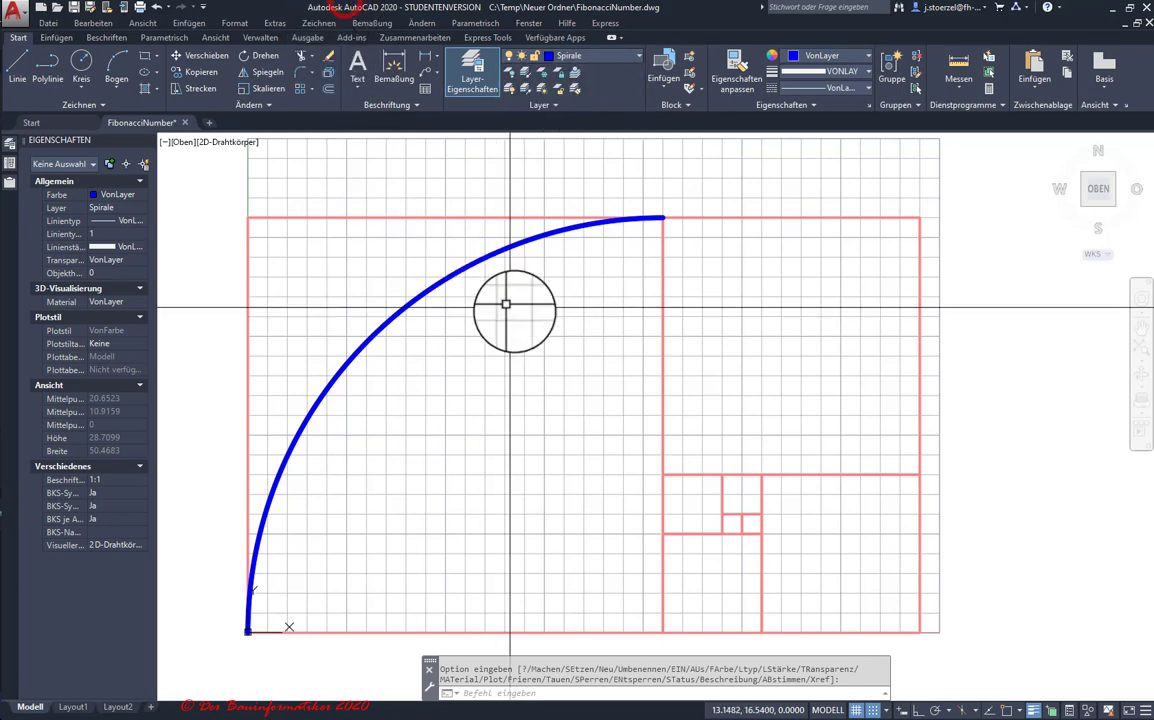
right_click(510, 293)
- Repeat the arc with centre 21,8, start point 34,8 and end point 21,21
left_click(588, 320)
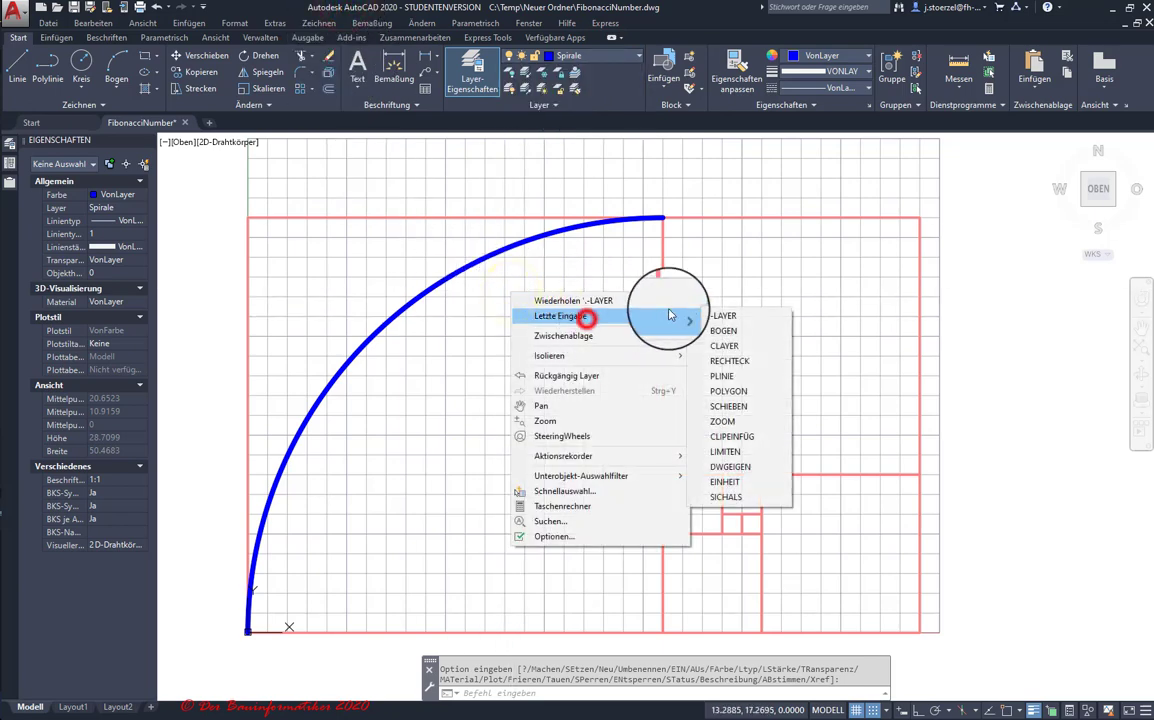
left_click(727, 335)
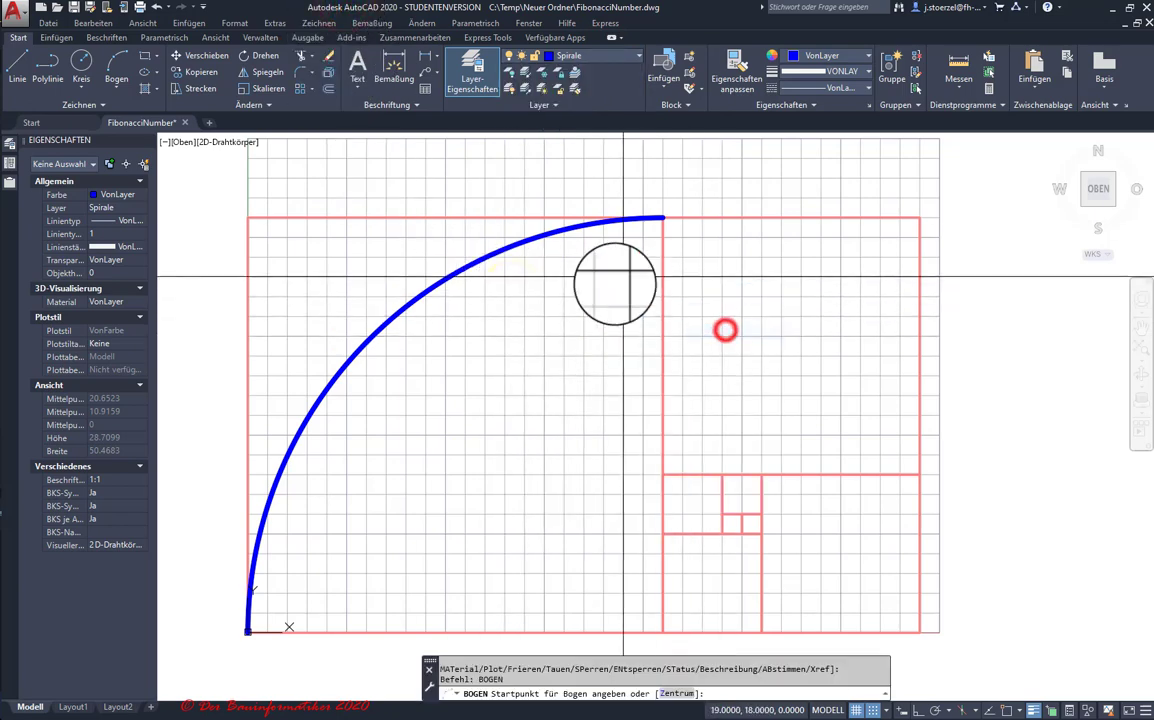
left_click(673, 694)
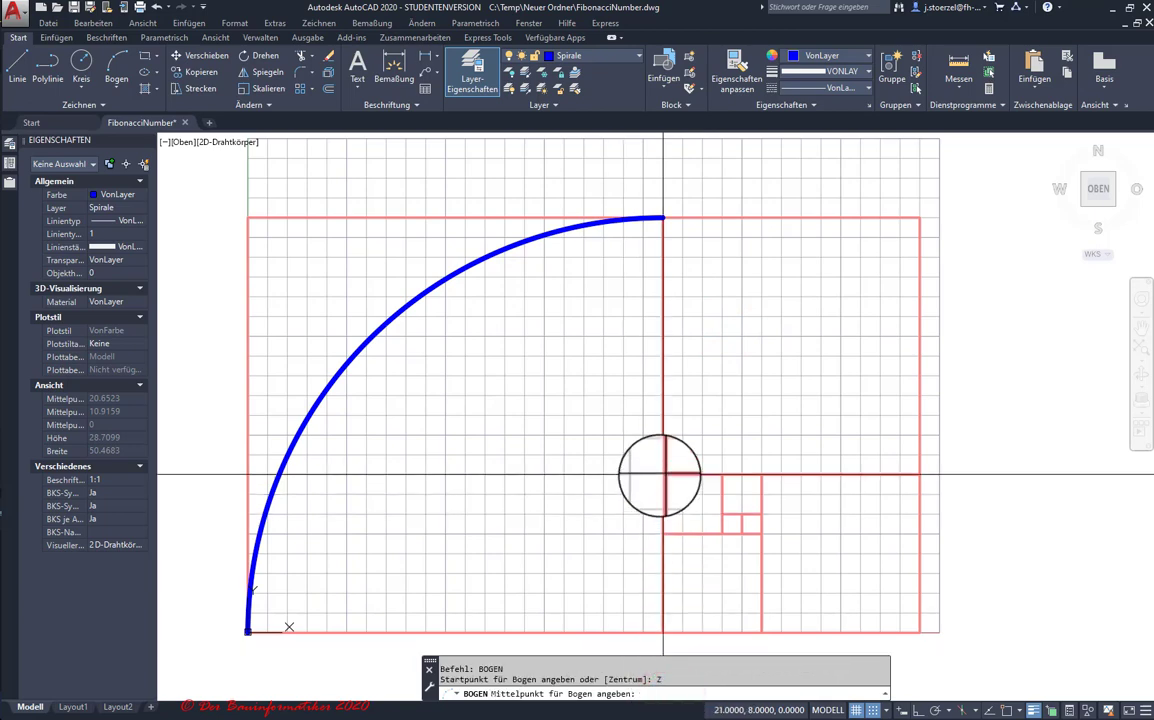
left_click(660, 475)
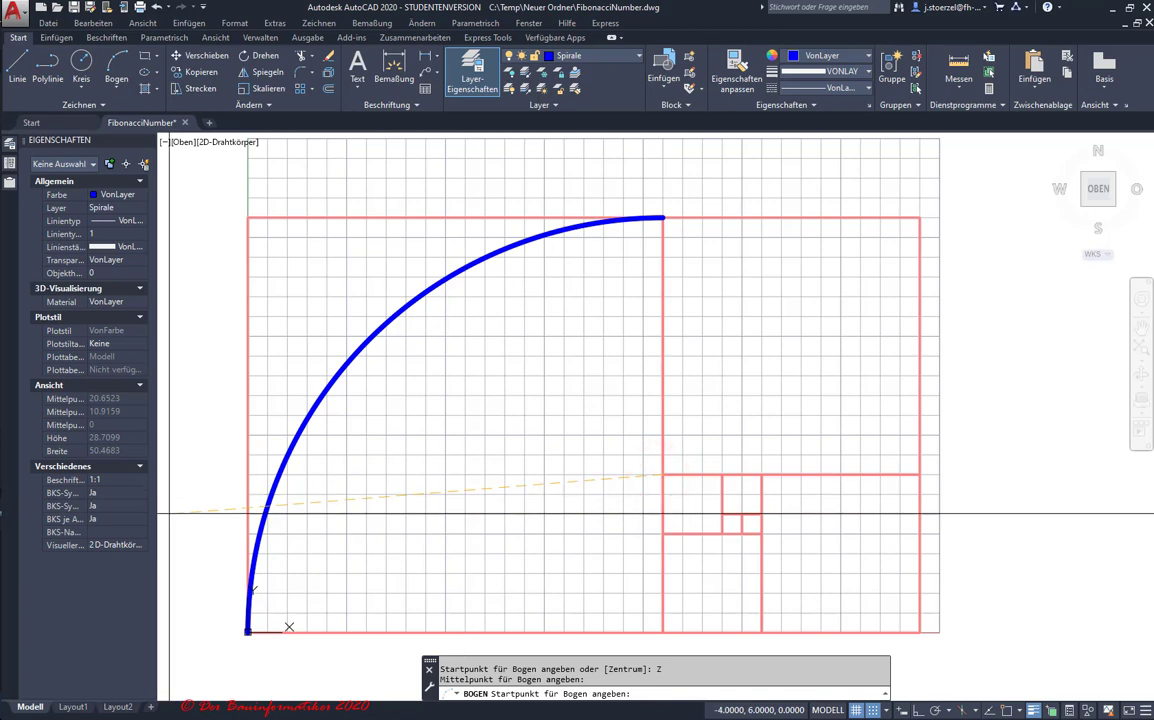
left_click(683, 455)
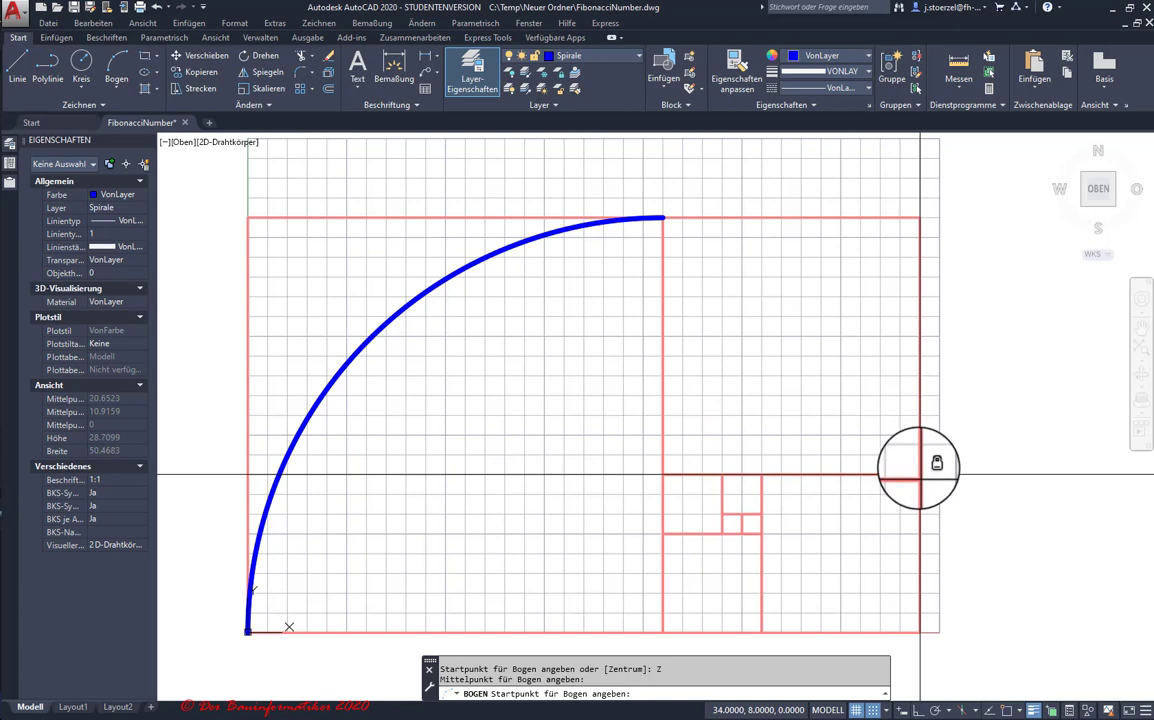
left_click(920, 475)
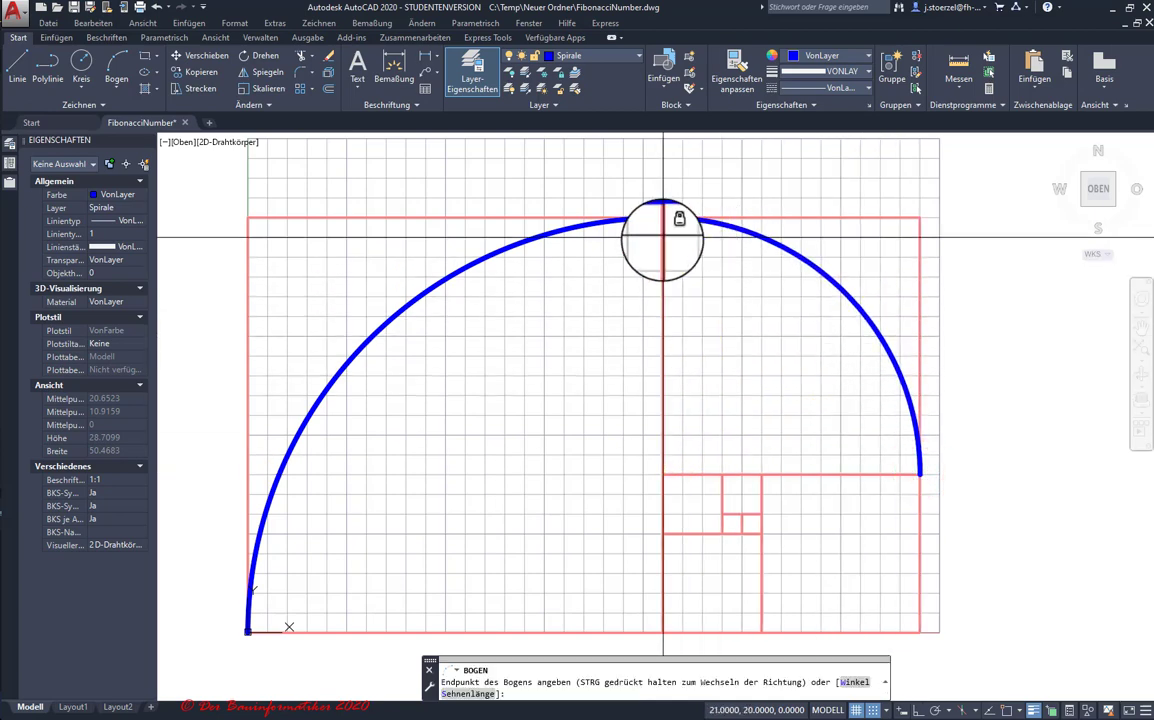
left_click(663, 238)
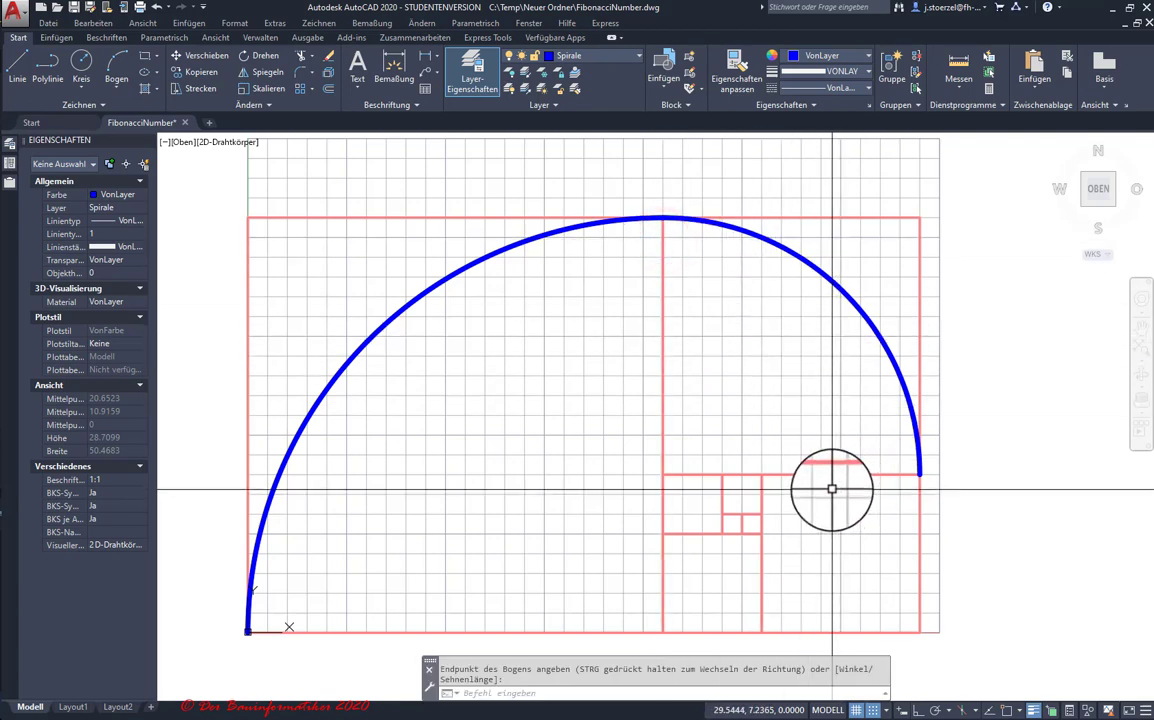
key("Return")
- Discard a stray arc and draw the centre-based quarter arc through the 8×8 square
left_click(761, 470)
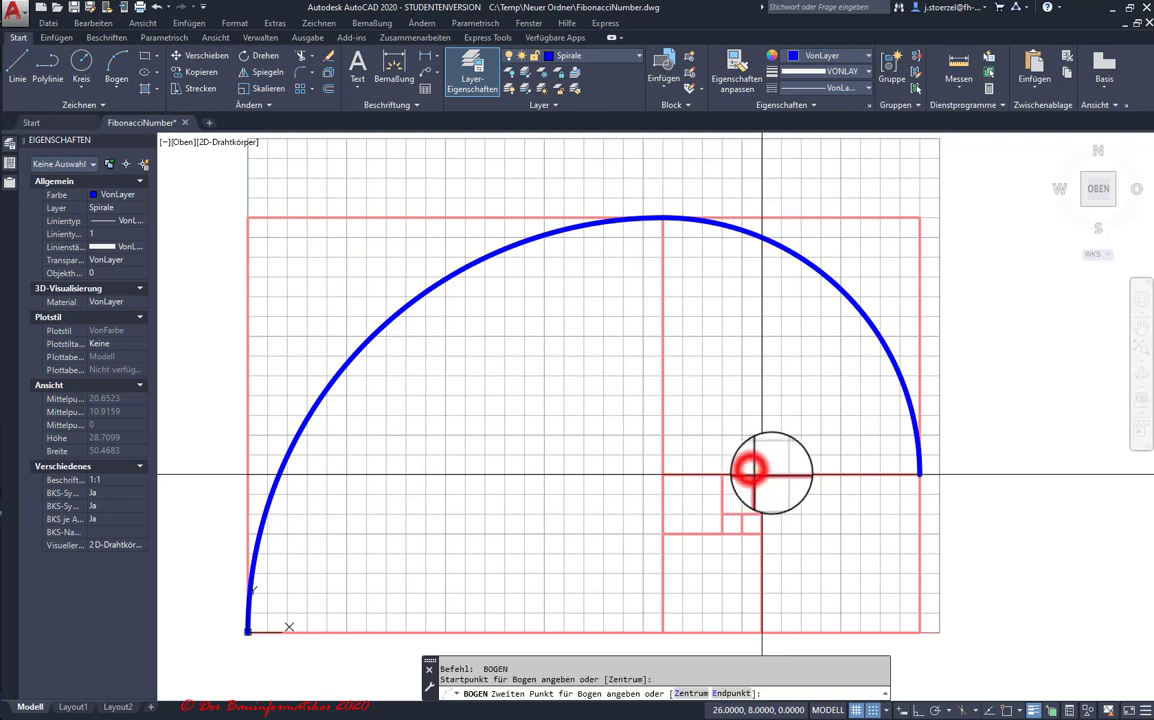
left_click(762, 633)
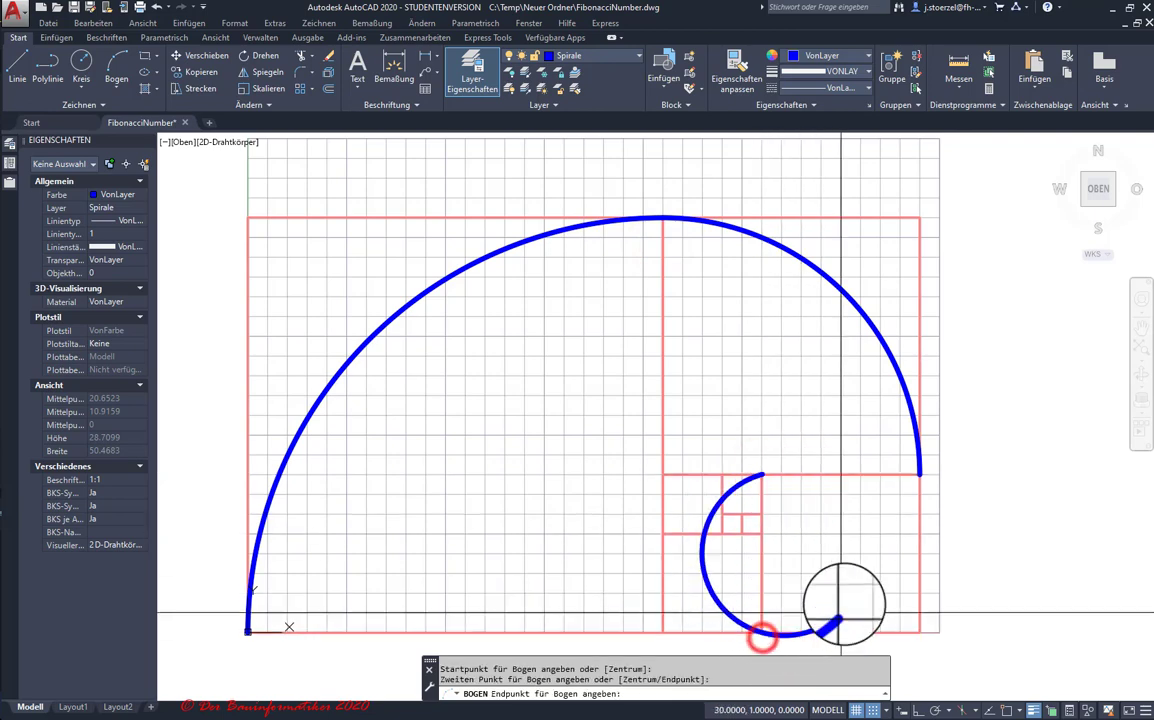
key("Escape")
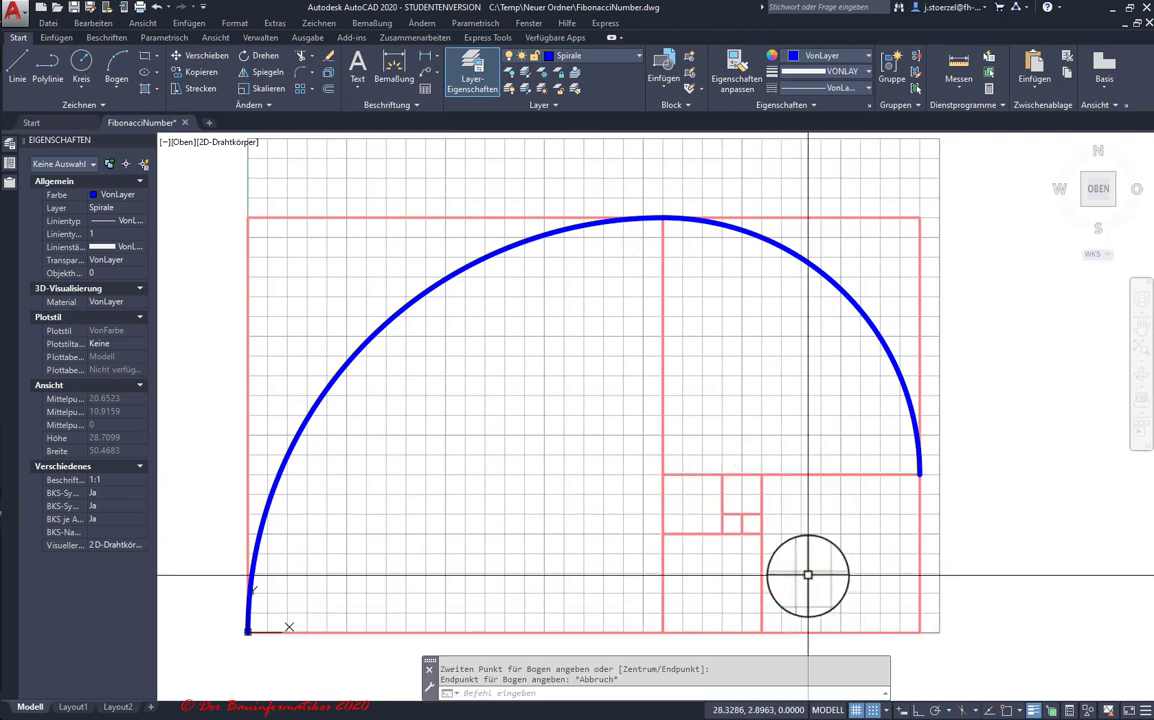
key("Return")
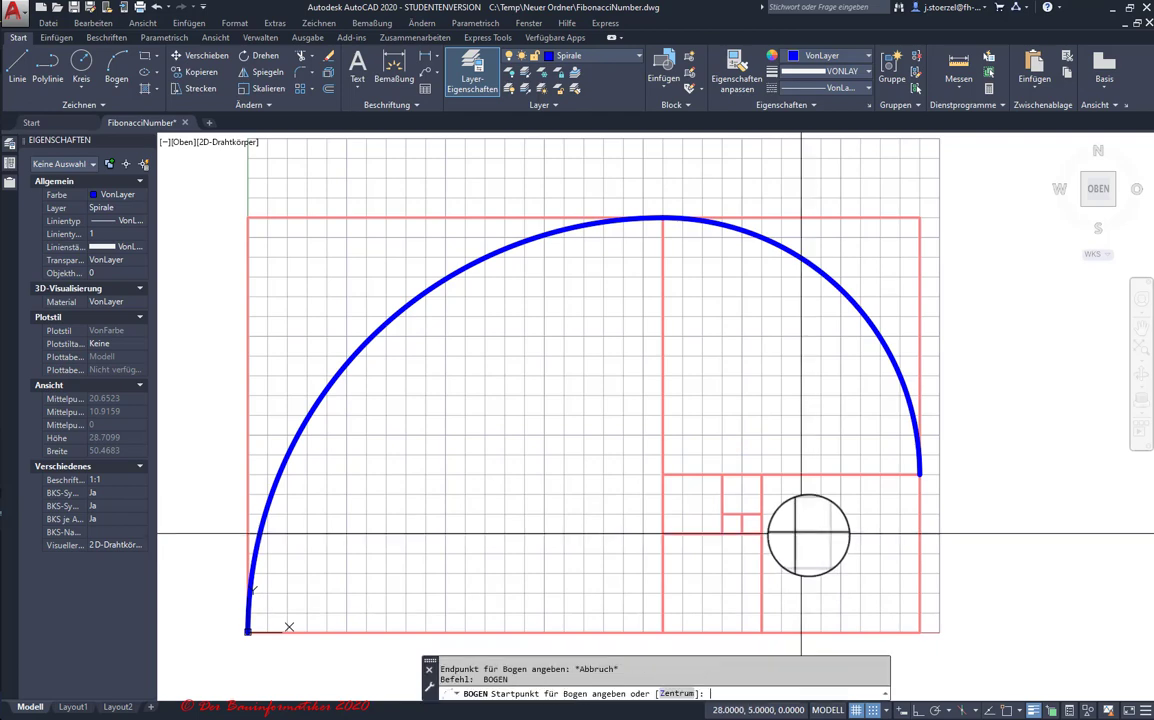
left_click(680, 695)
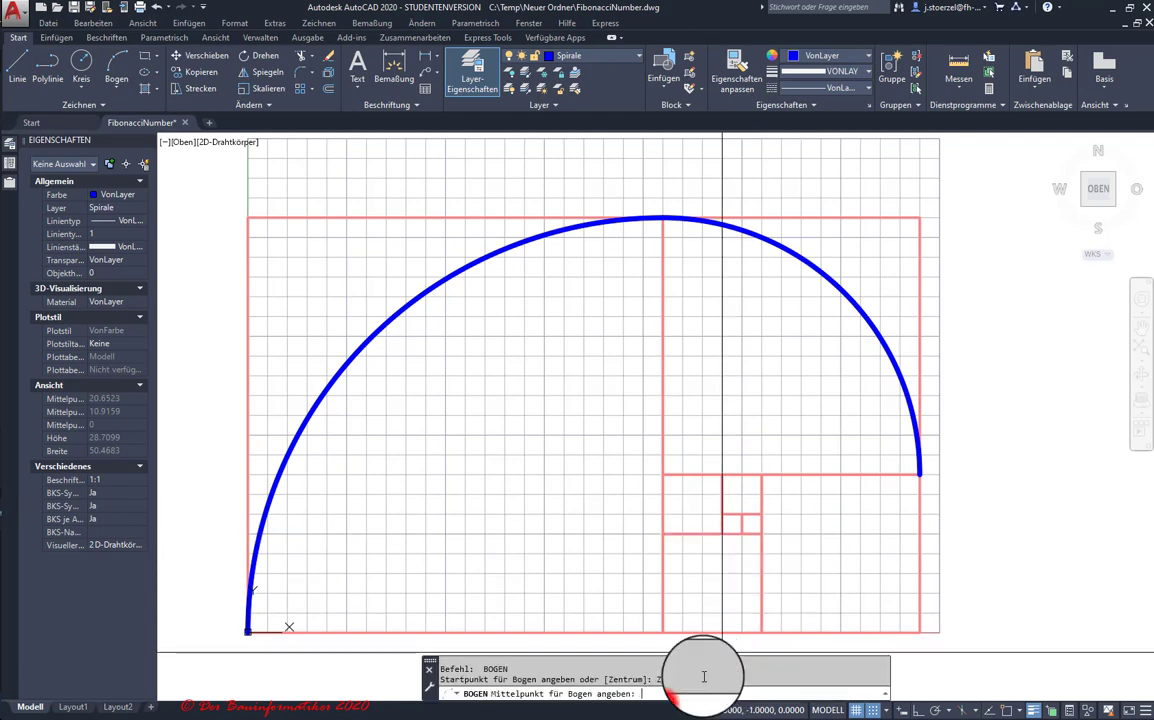
left_click(762, 474)
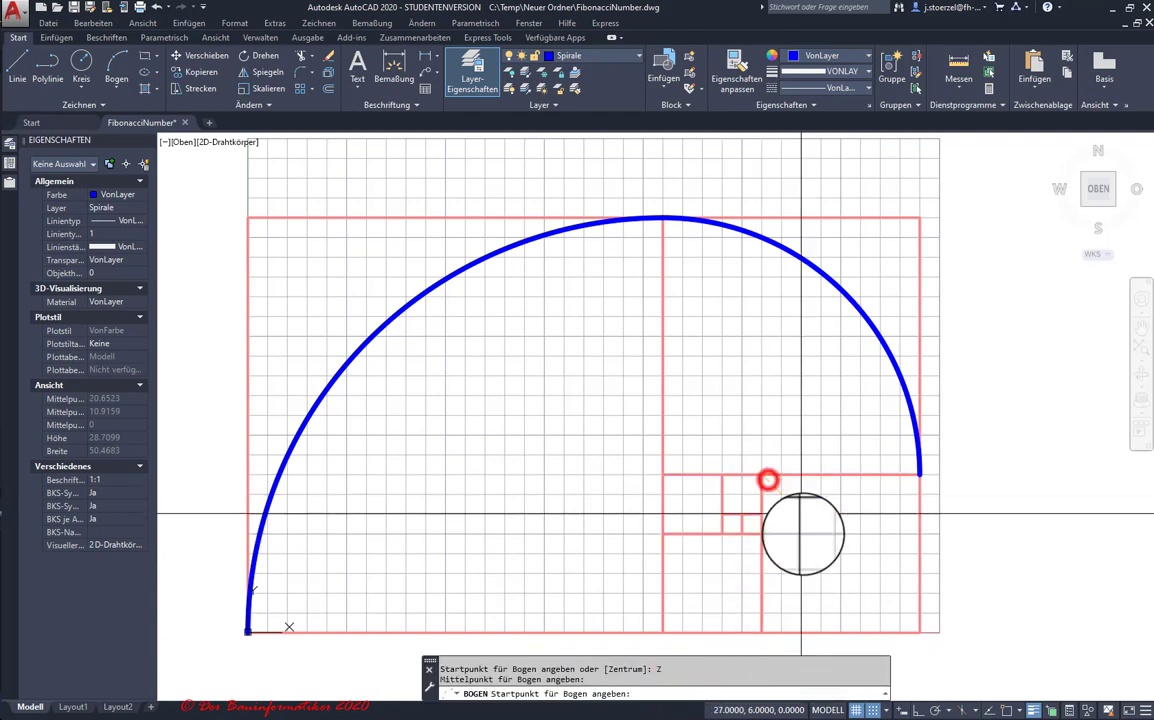
left_click(762, 631)
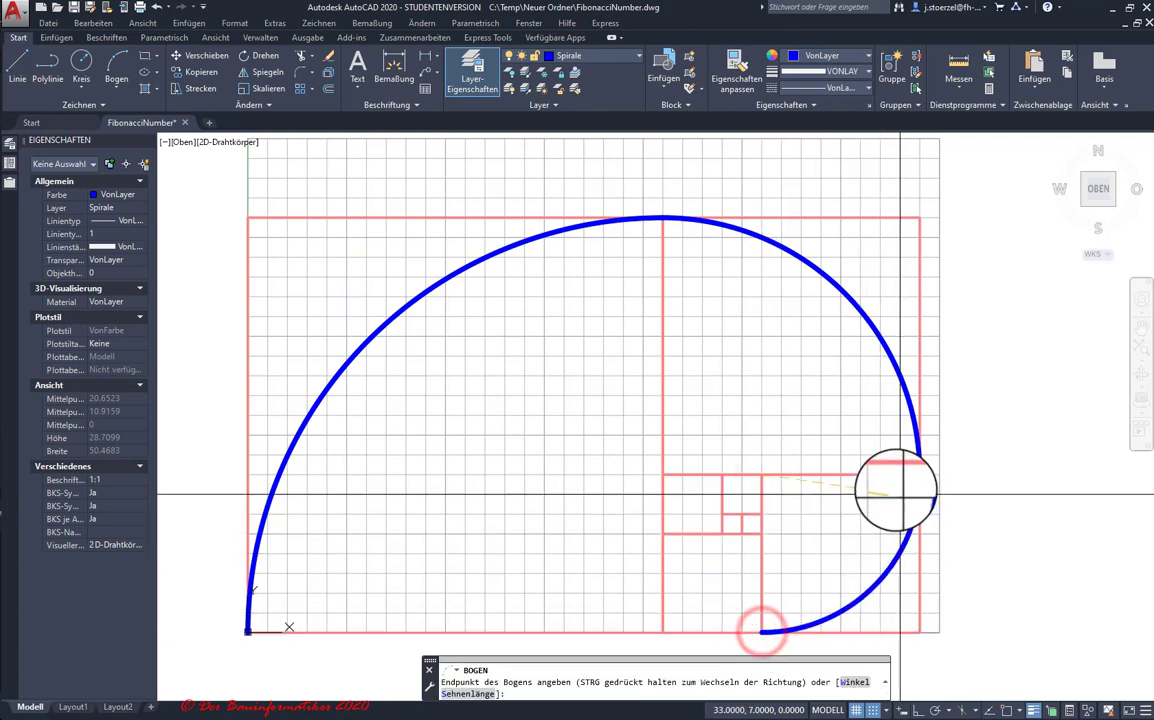
left_click(920, 474)
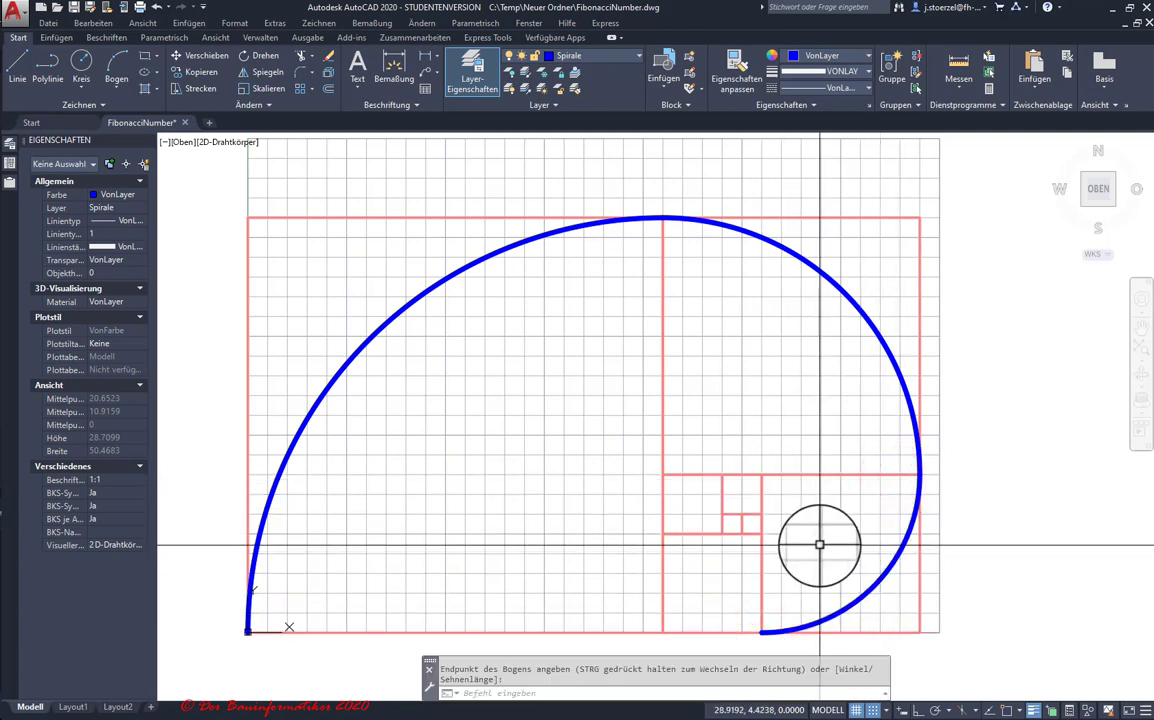
- Add the quarter arc through the 5×5 square to 21,5 and start placing the next arc
key("Return")
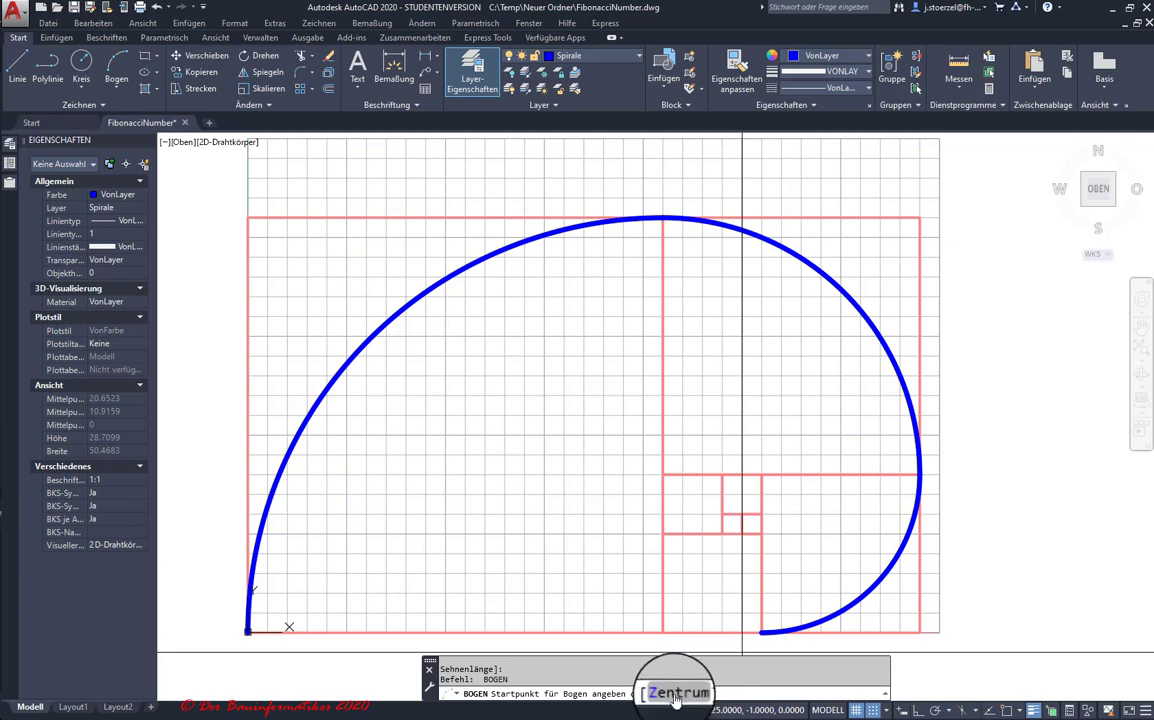
left_click(676, 698)
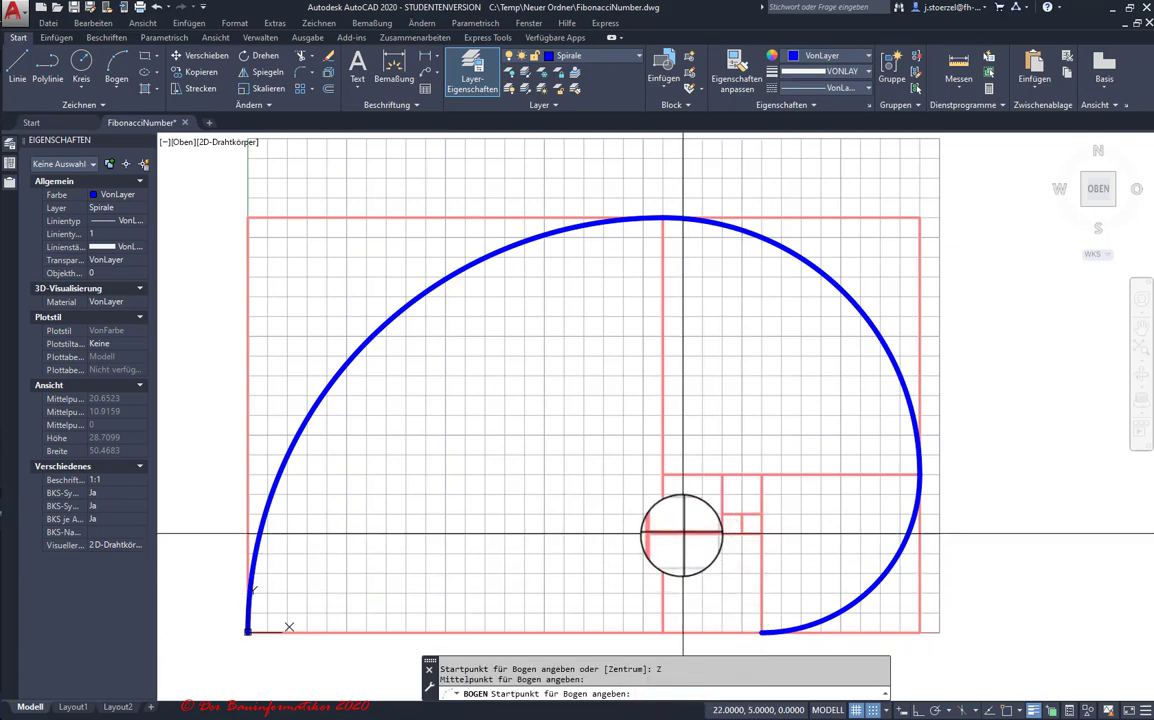
left_click(663, 535)
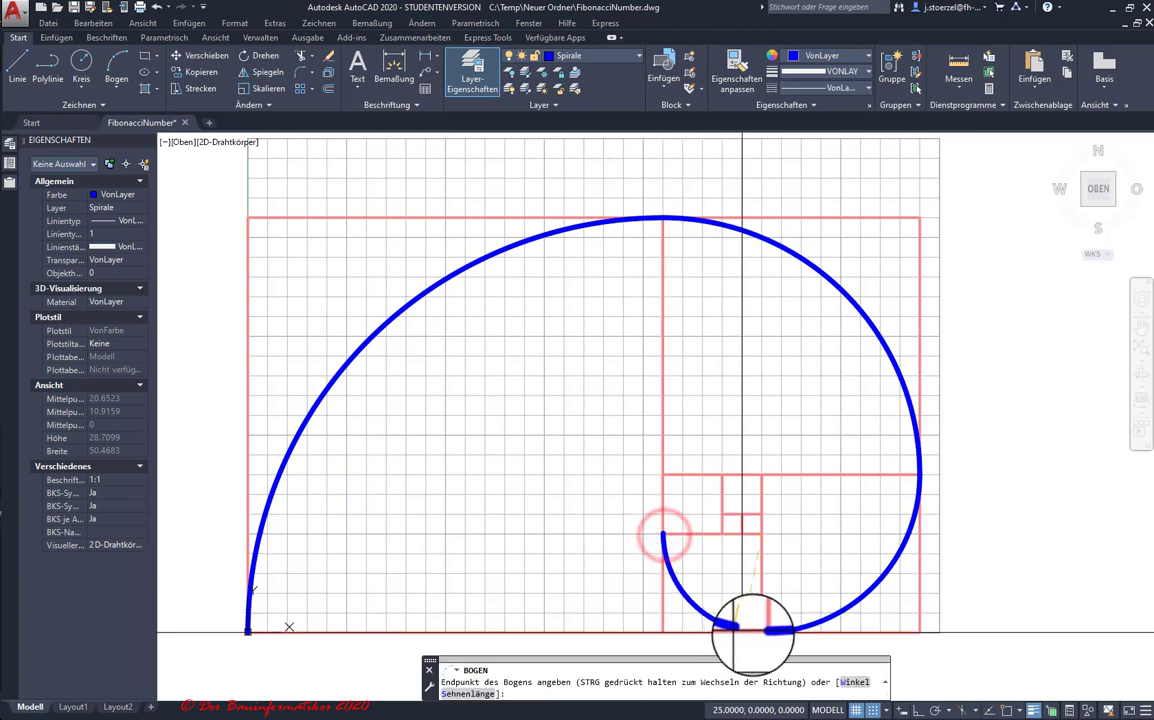
left_click(760, 632)
key("Return")
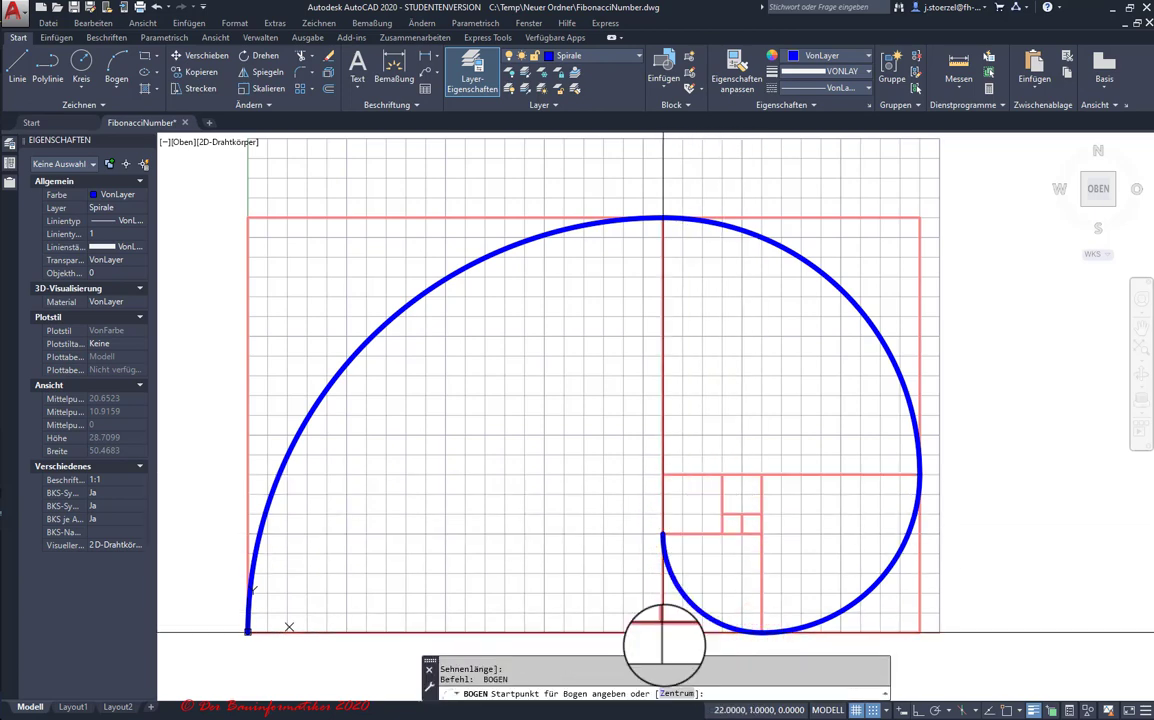
left_click(676, 693)
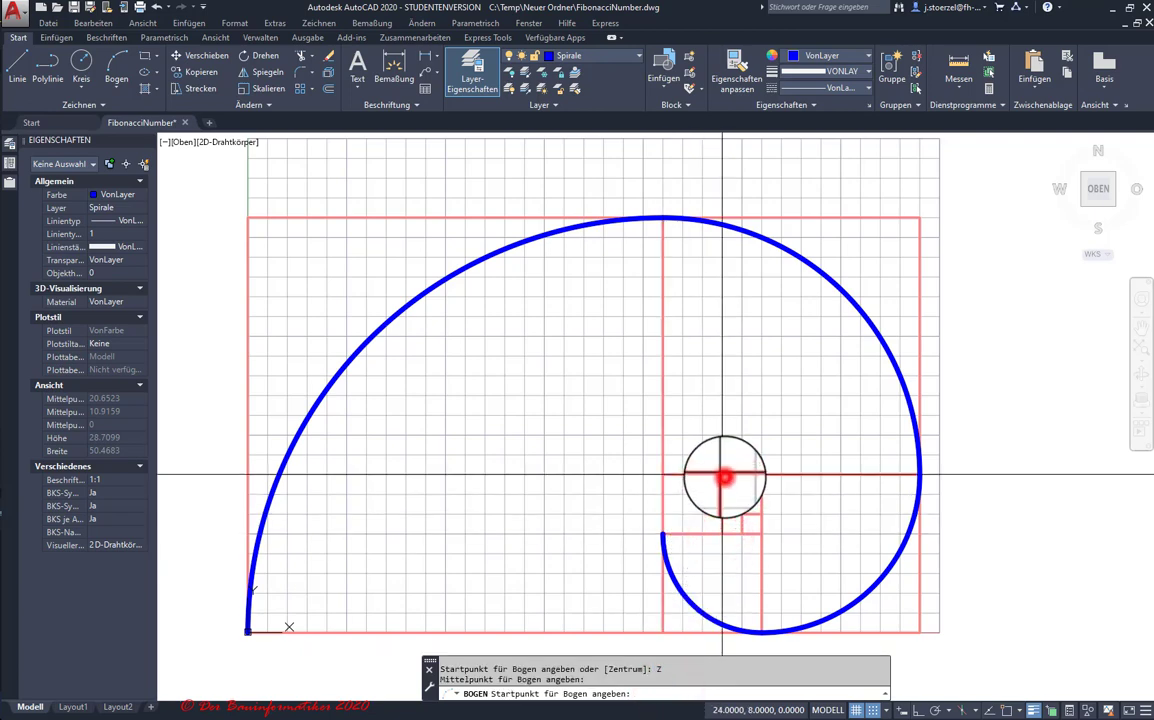
left_click(724, 477)
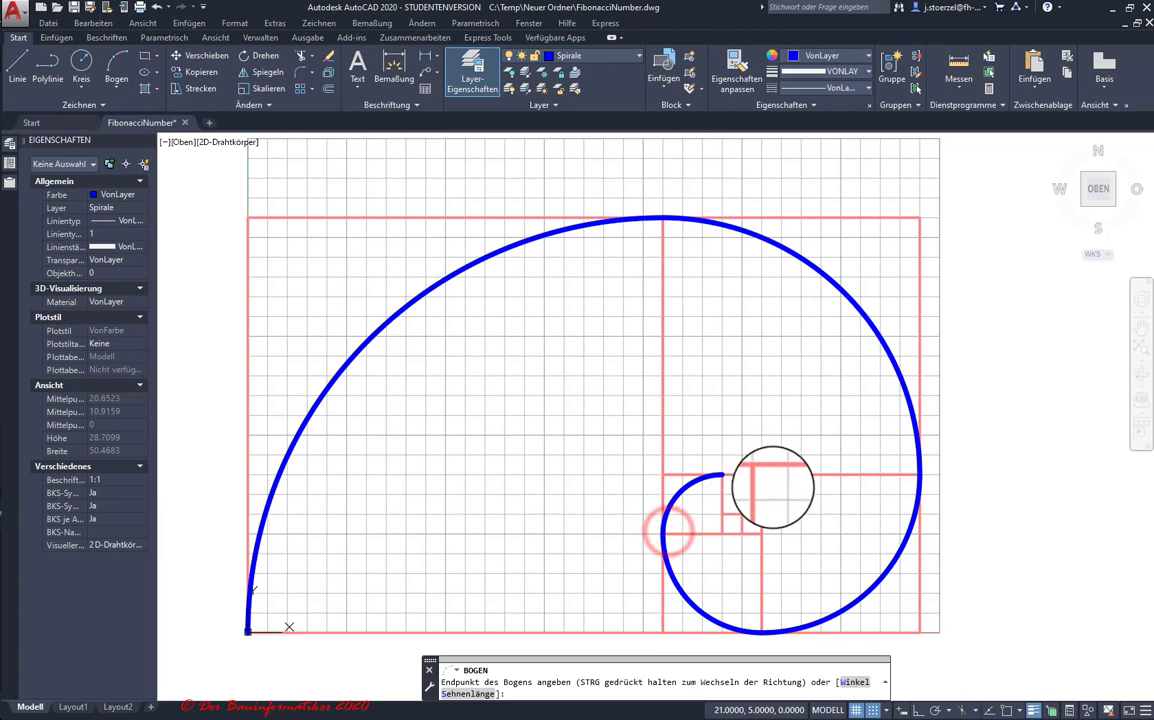
- Finish the arc through the 3×3 square and zoom in on the innermost squares
left_click(772, 475)
scroll(781, 500, "up", 2)
scroll(781, 502, "up", 2)
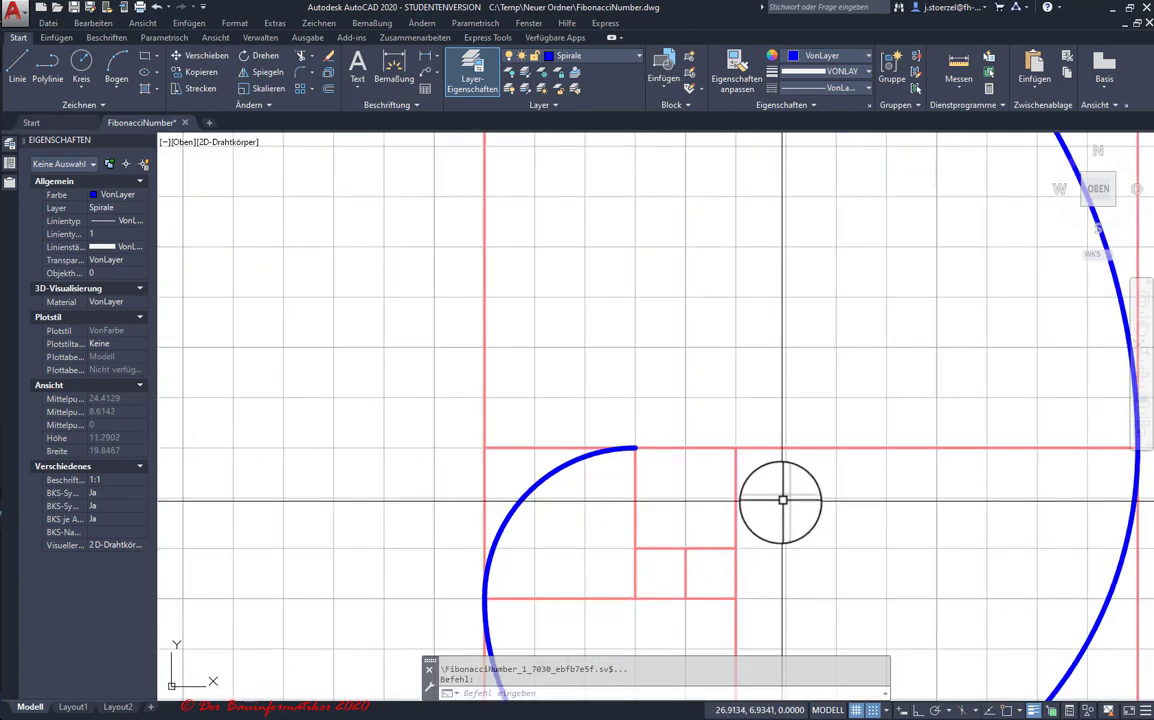
- Redo a misplaced arc, drawing the quarter arc through the 2×2 square to 25,6
key("Return")
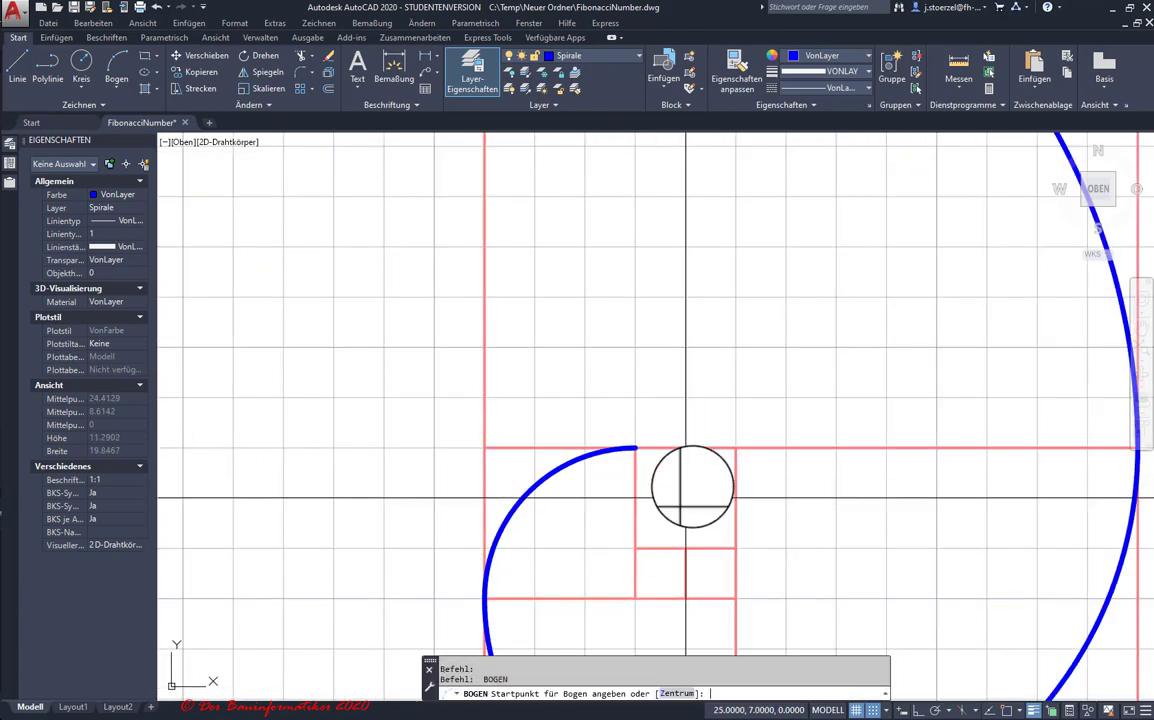
left_click(672, 695)
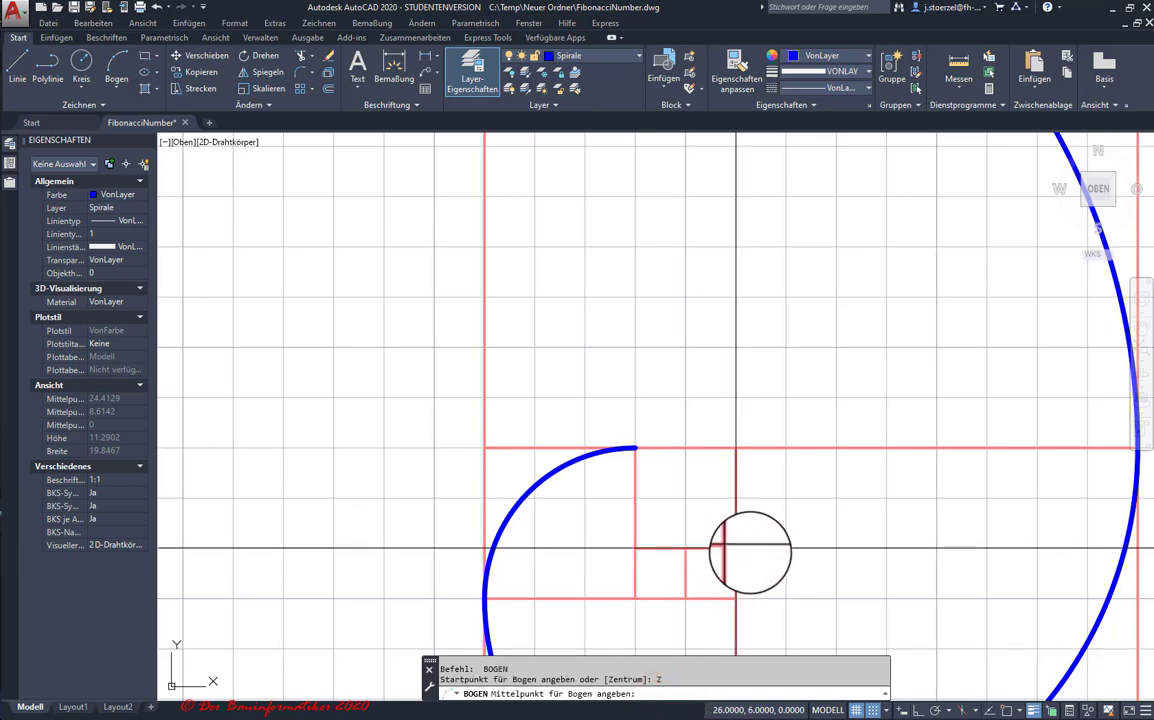
left_click(743, 553)
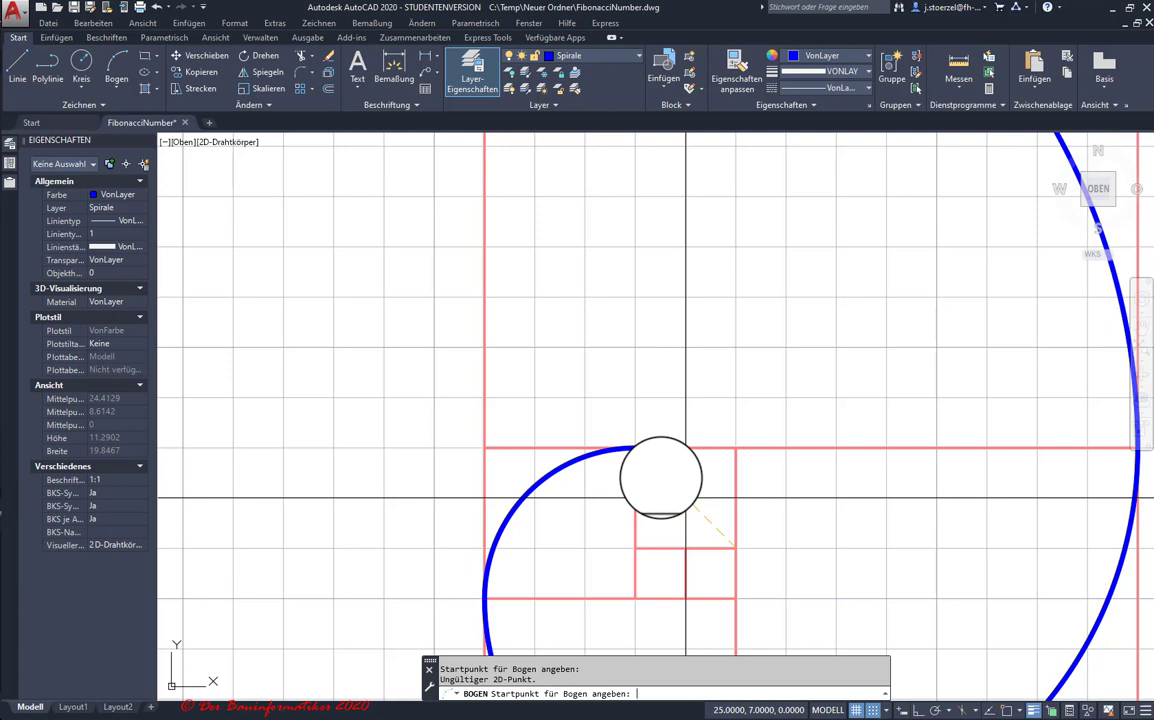
key("Escape")
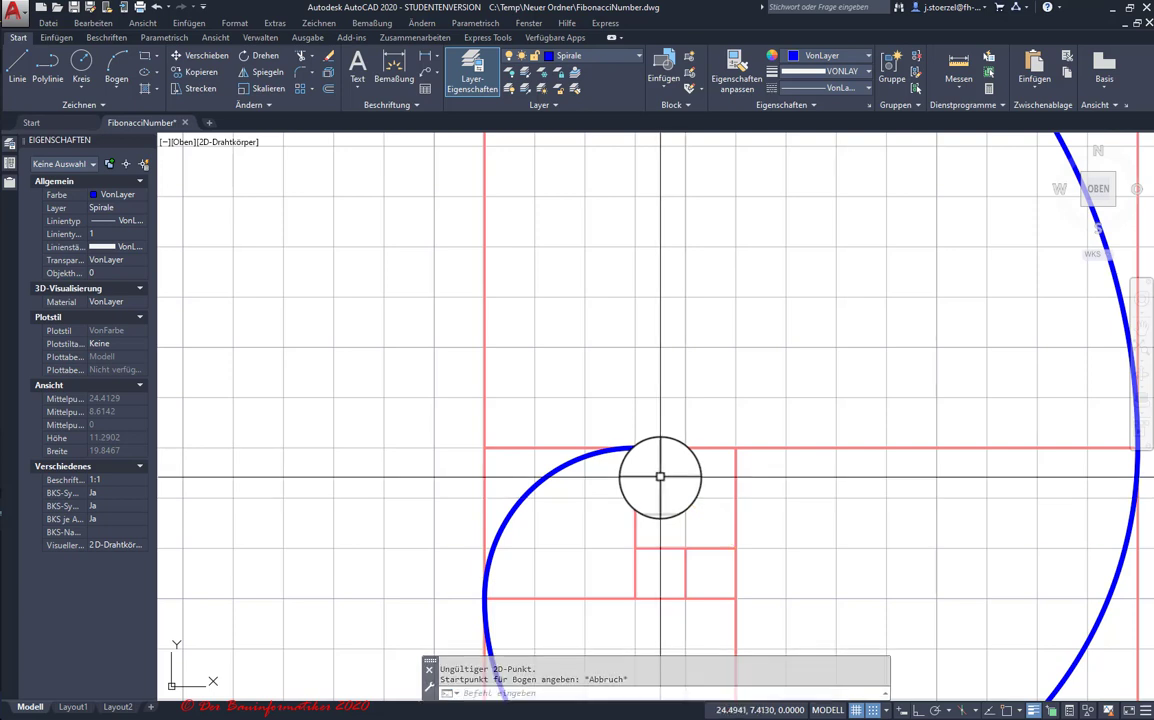
key("Return")
left_click(680, 694)
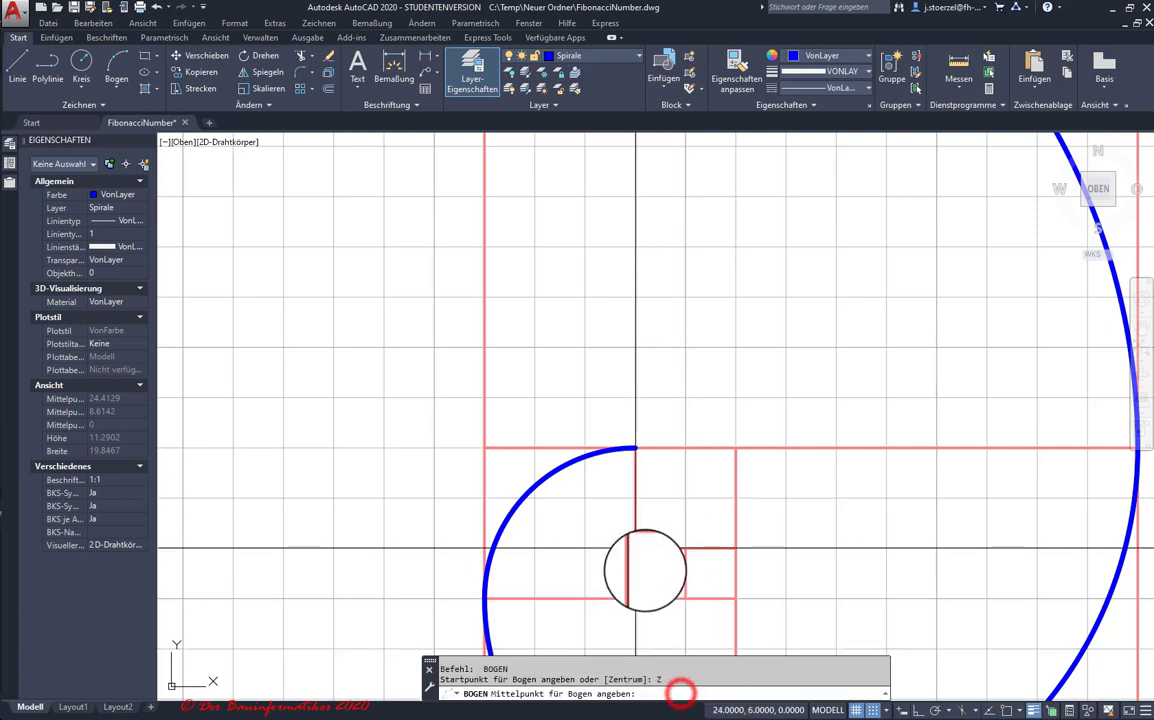
left_click(640, 558)
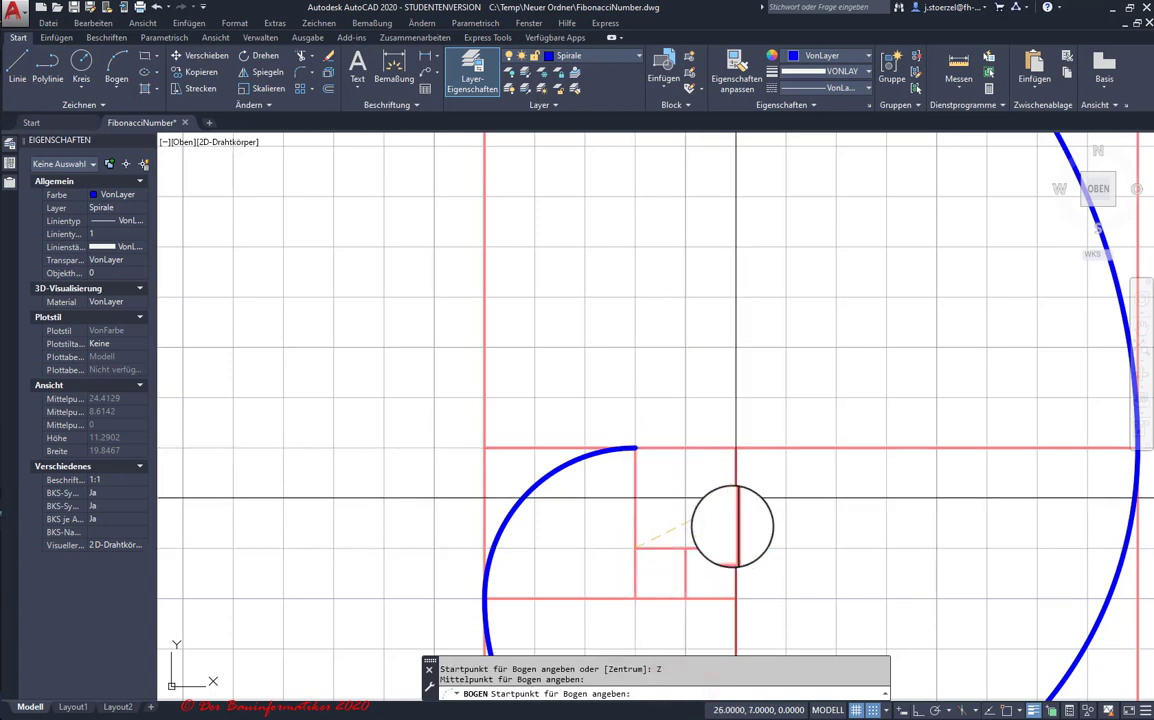
left_click(735, 540)
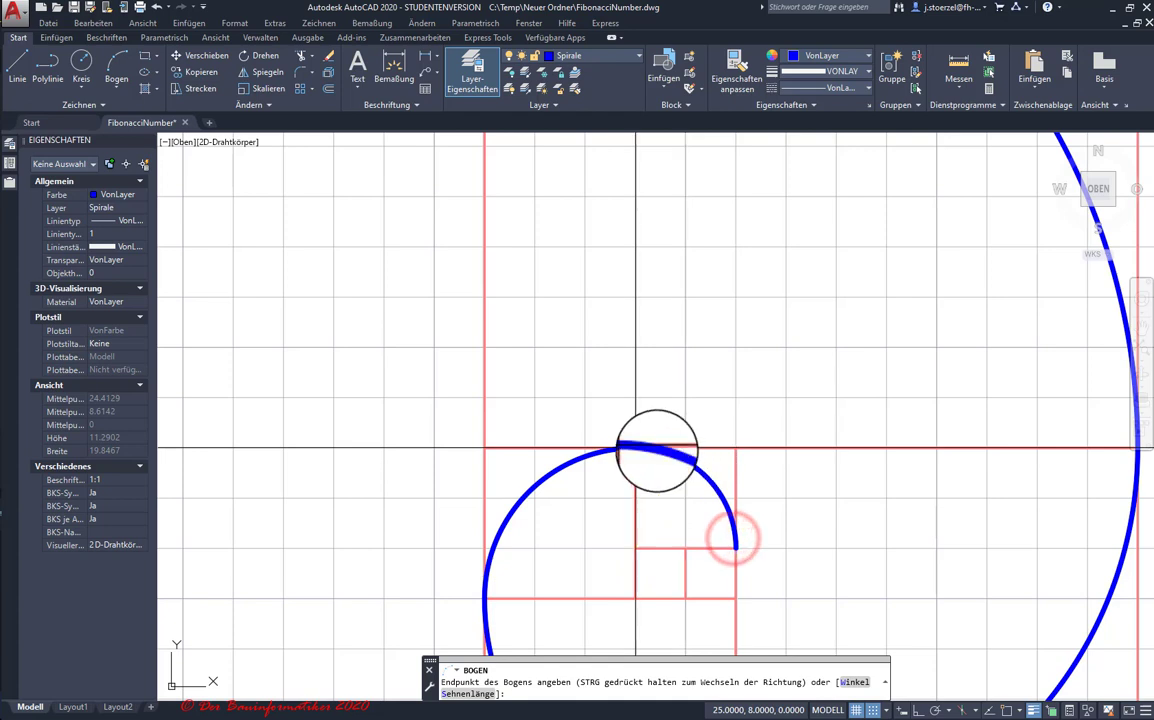
left_click(648, 450)
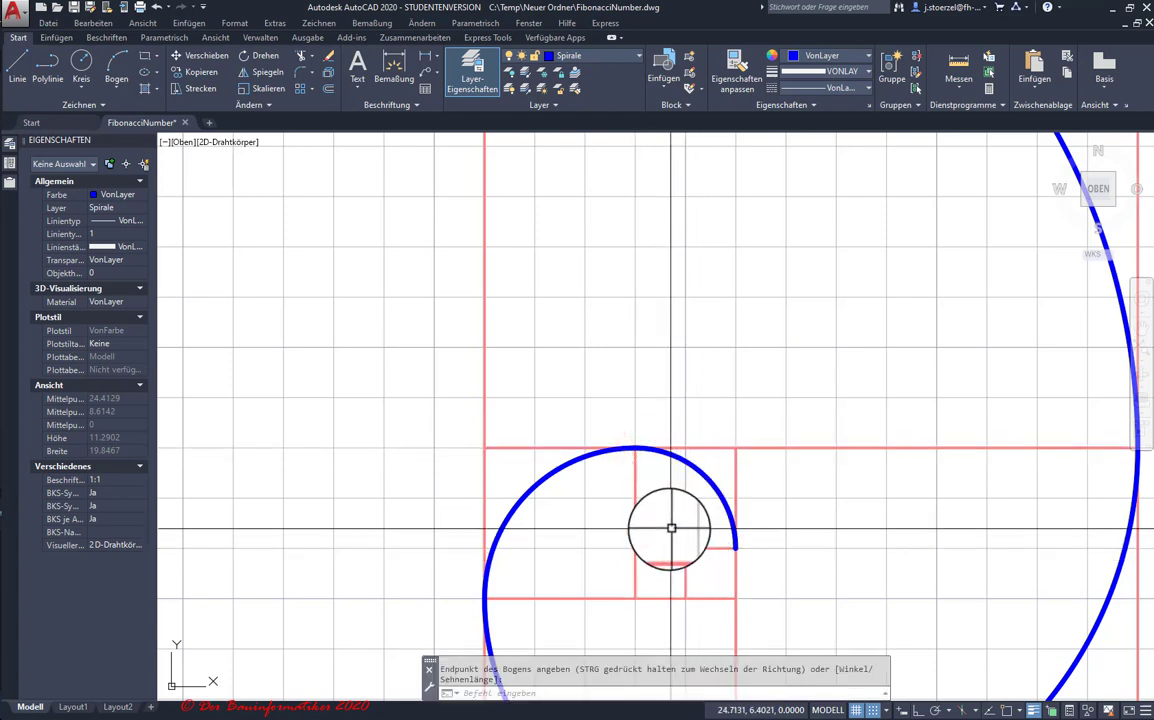
key("Return")
type("Z")
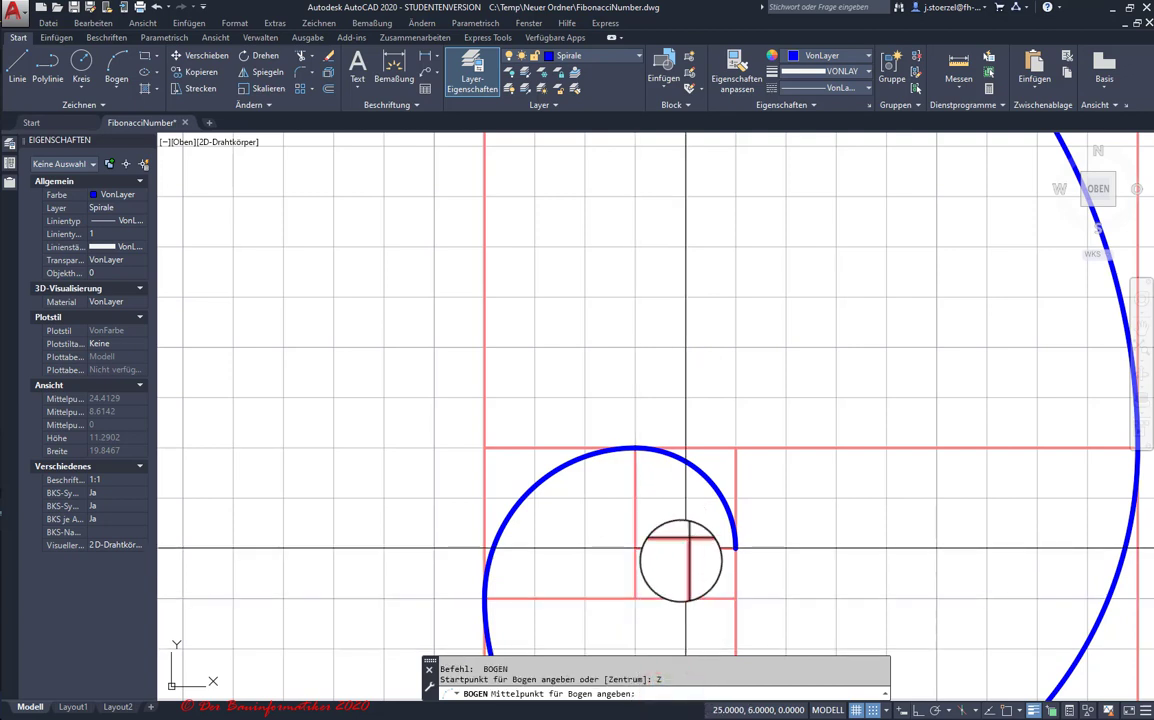
left_click(635, 547)
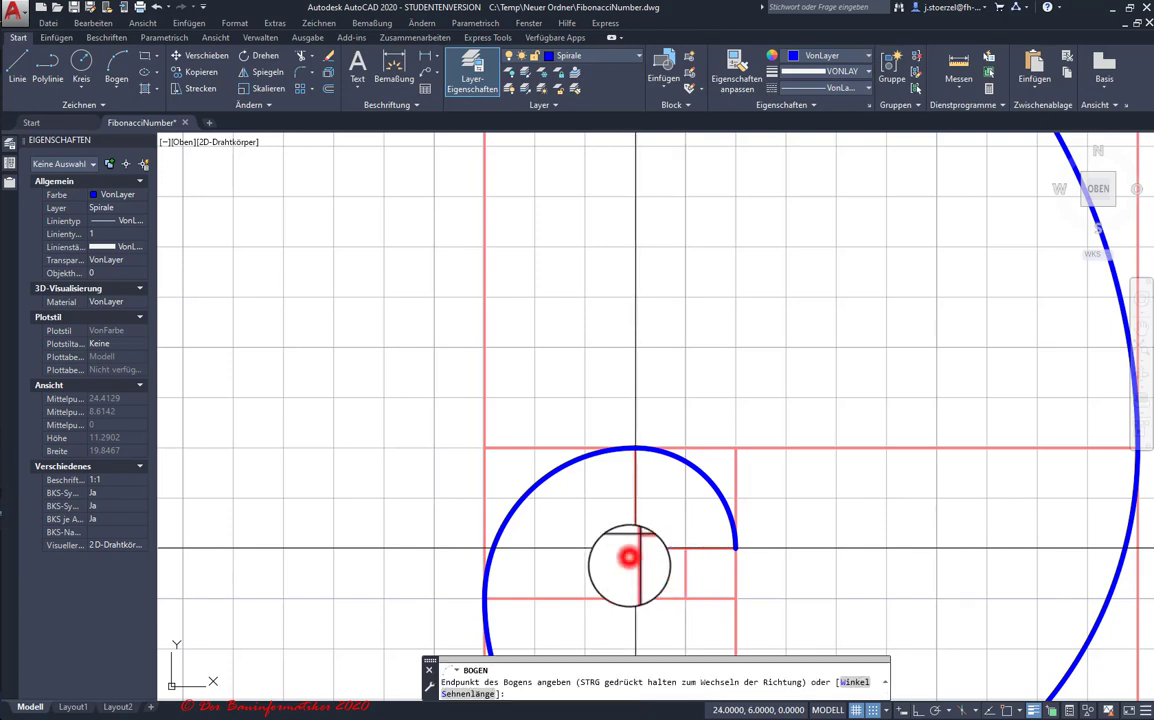
- Cancel the pending arc and window-select all 7 spiral arcs and 7 red square polylines
scroll(742, 556, "down", 3)
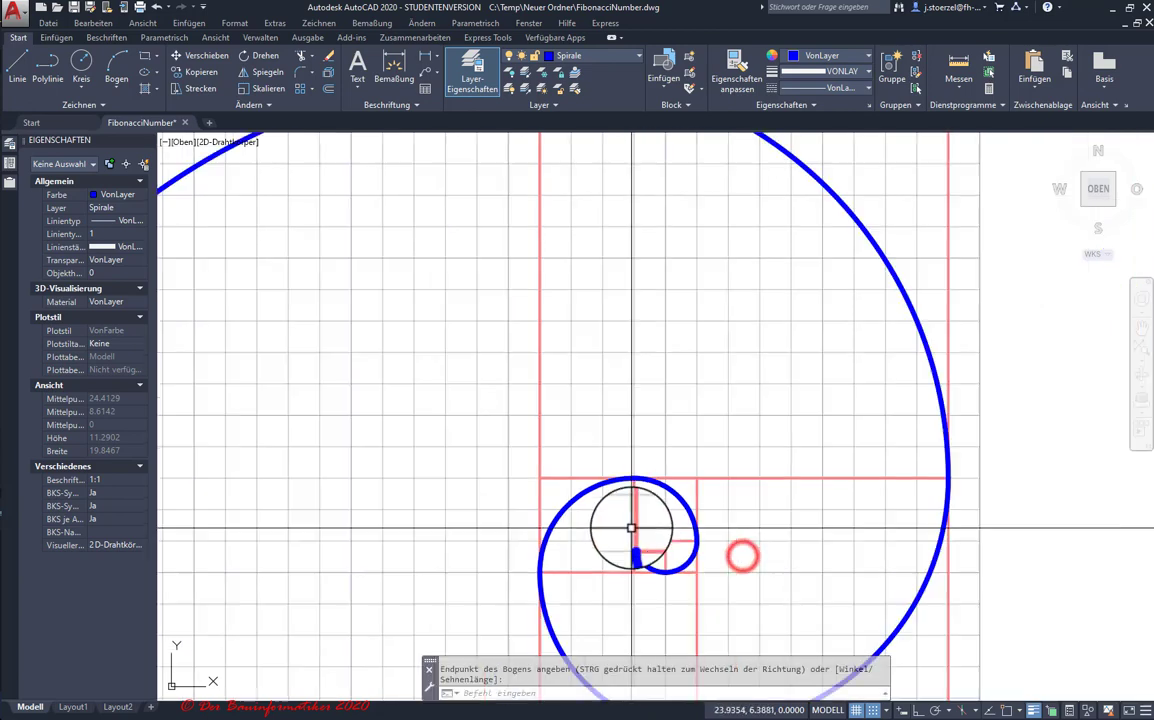
scroll(742, 556, "down", 2)
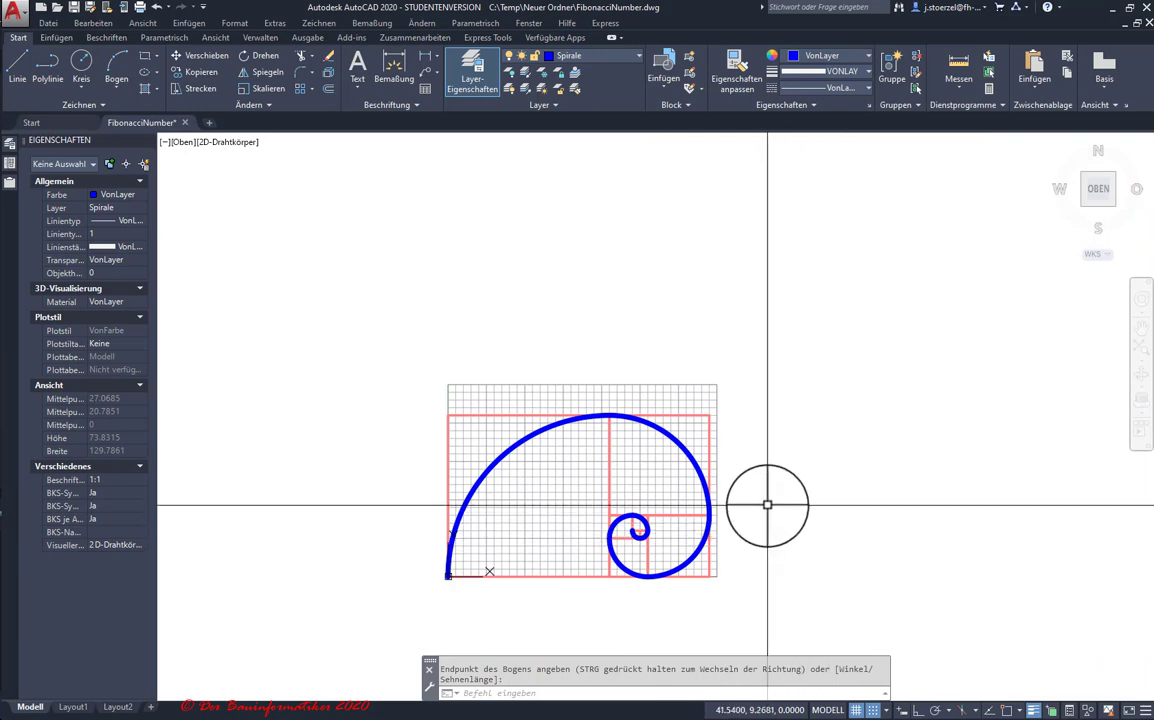
key("Escape")
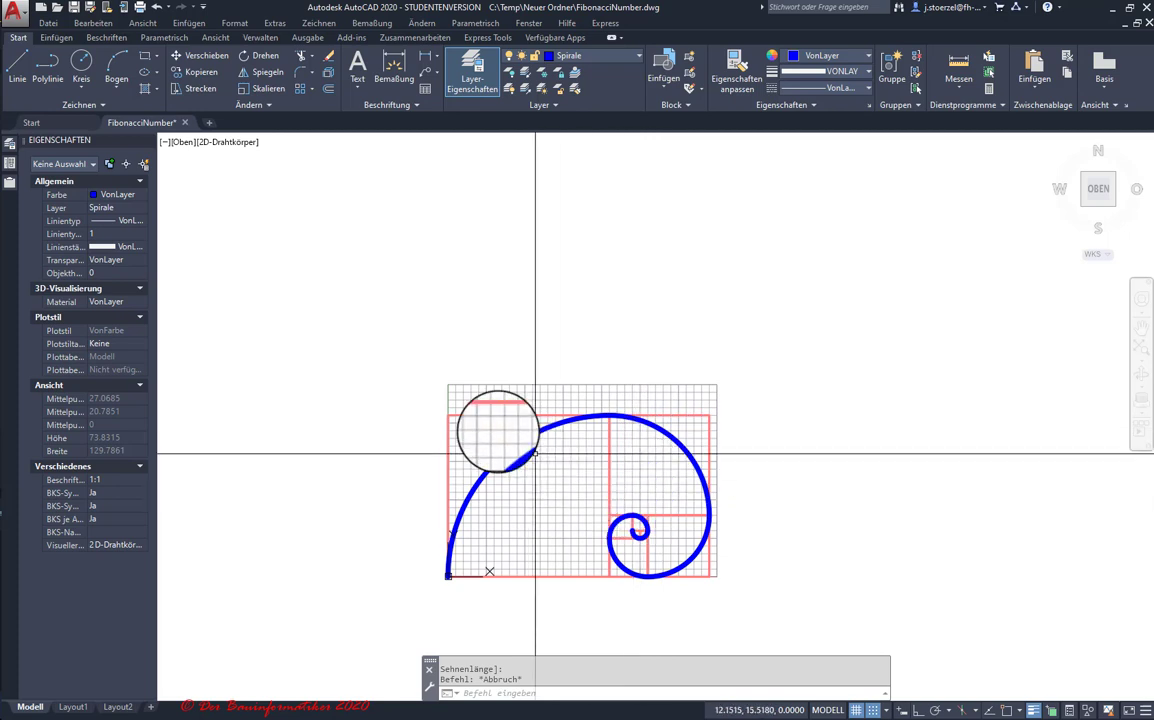
left_click(369, 379)
left_click(810, 591)
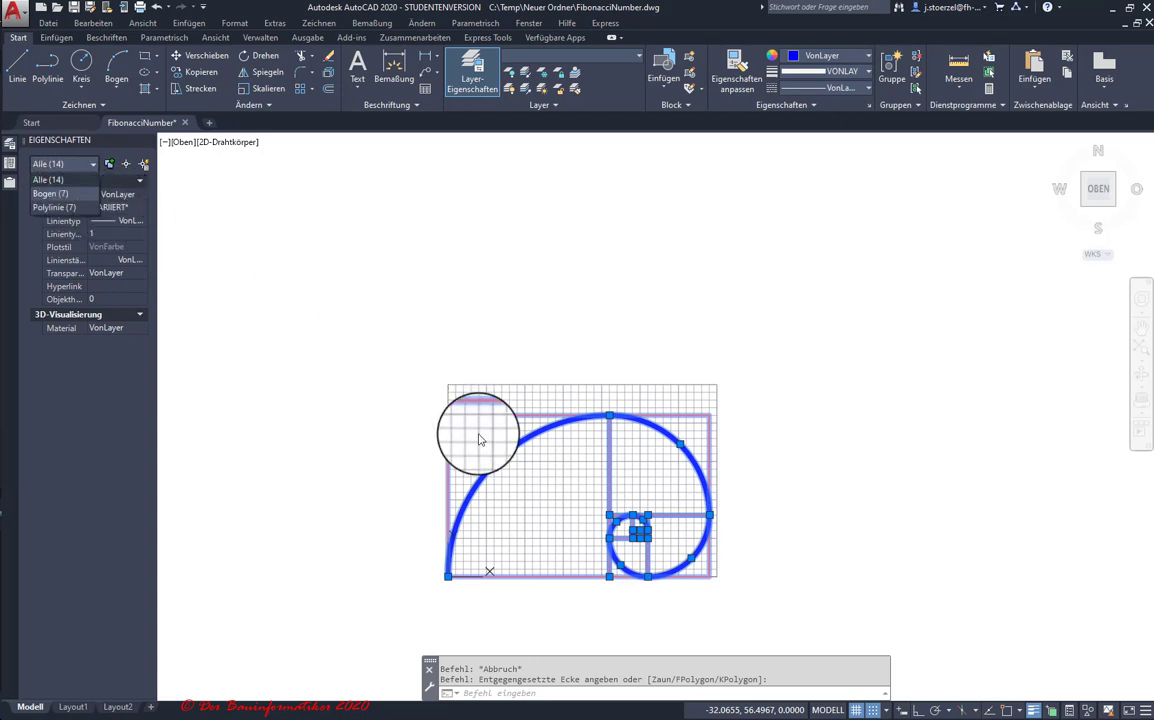
- Freeze layer Rechtecke to hide the squares and window-select only the spiral arcs
key("Escape")
key("Escape")
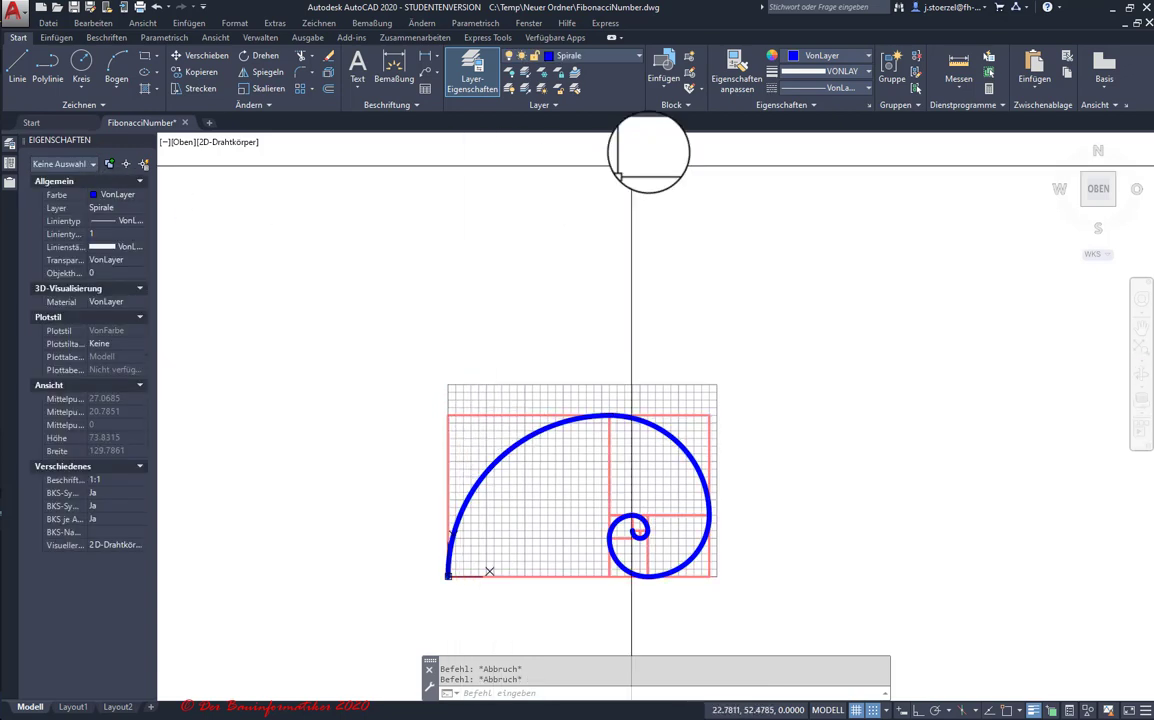
left_click(621, 61)
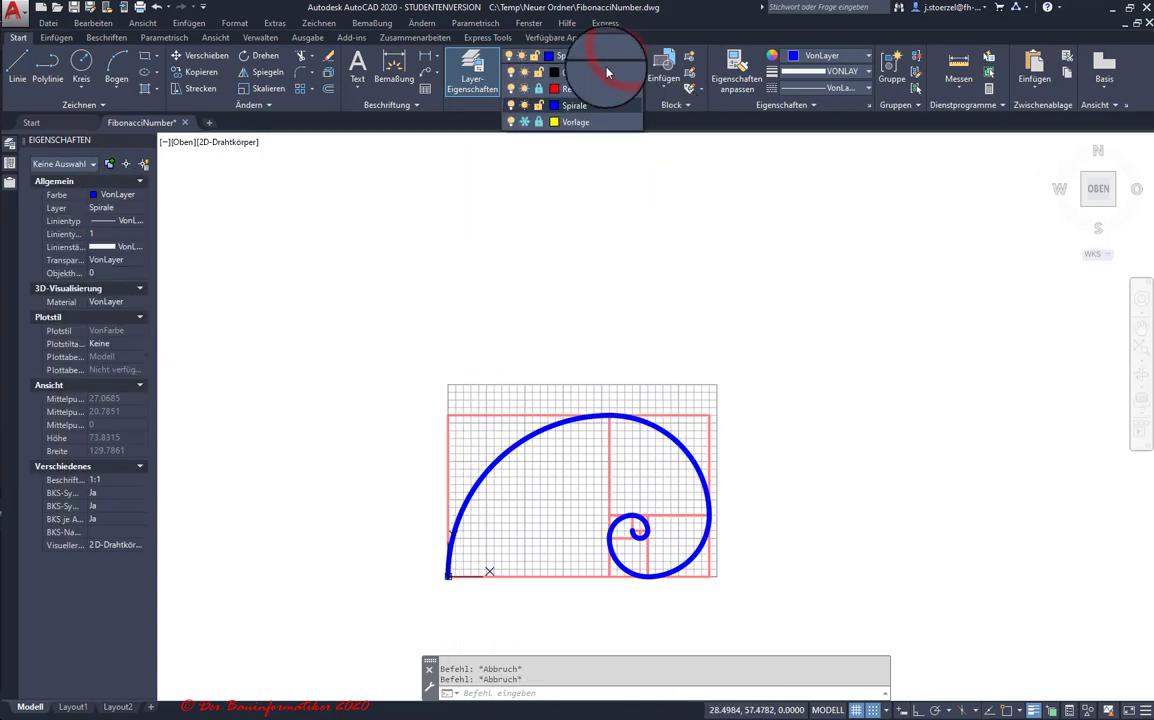
left_click(524, 89)
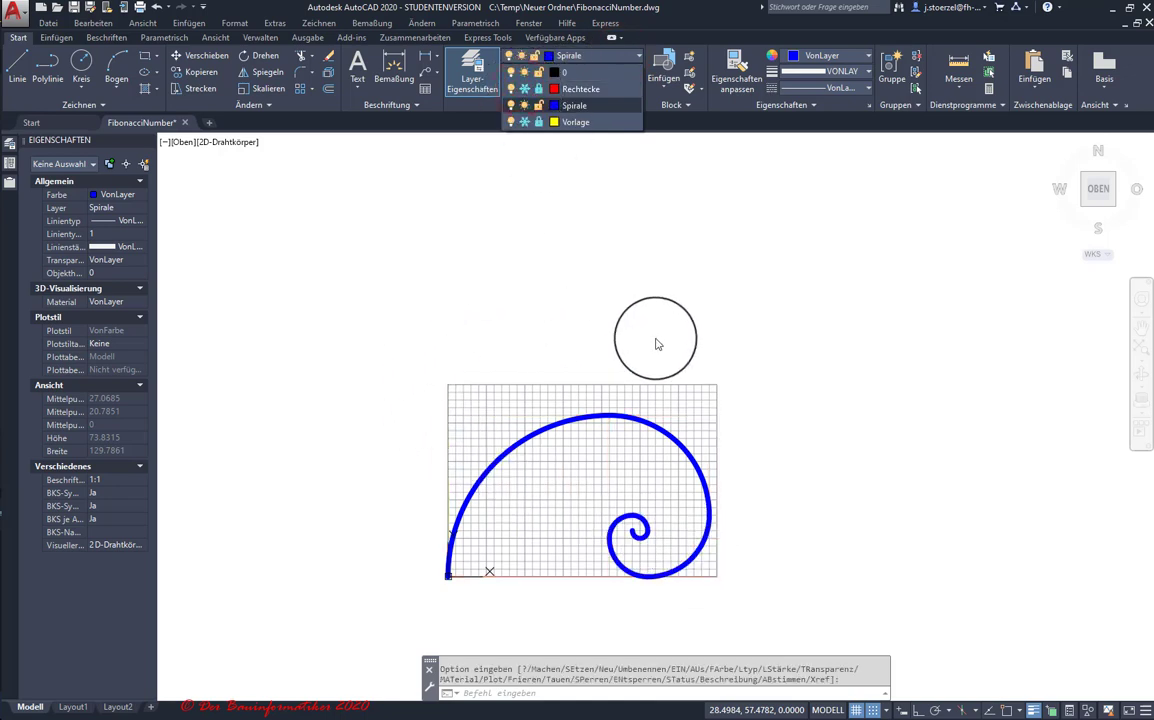
left_click(845, 453)
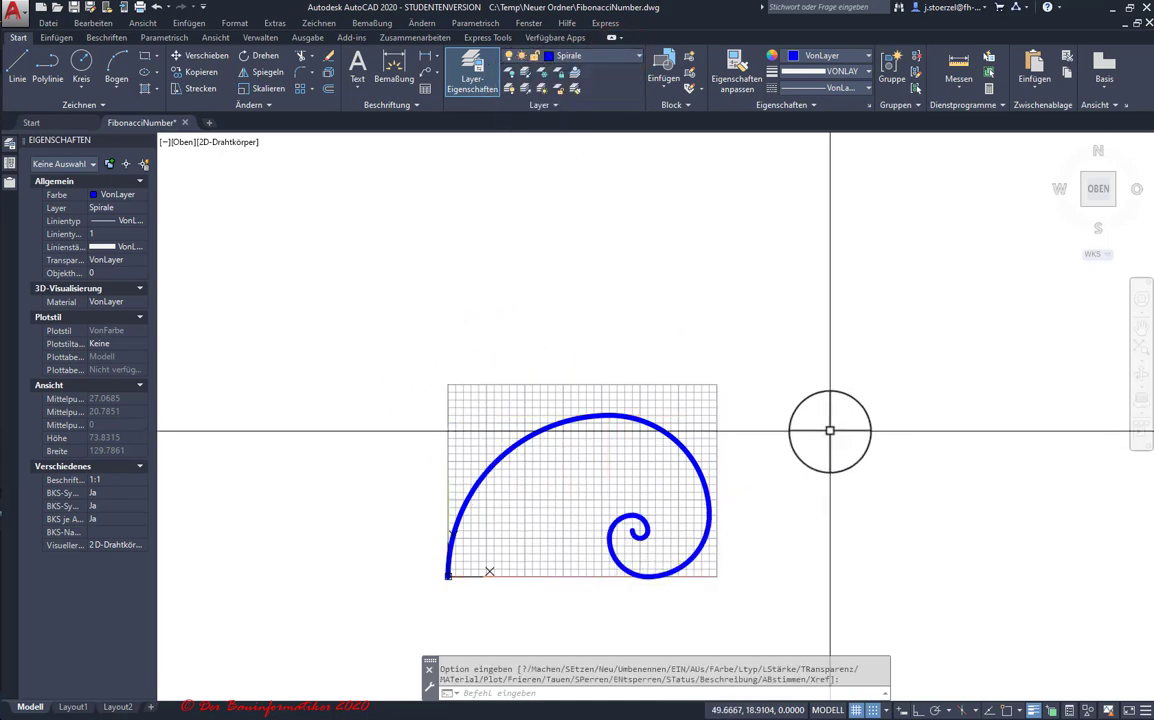
left_click(378, 347)
left_click(787, 593)
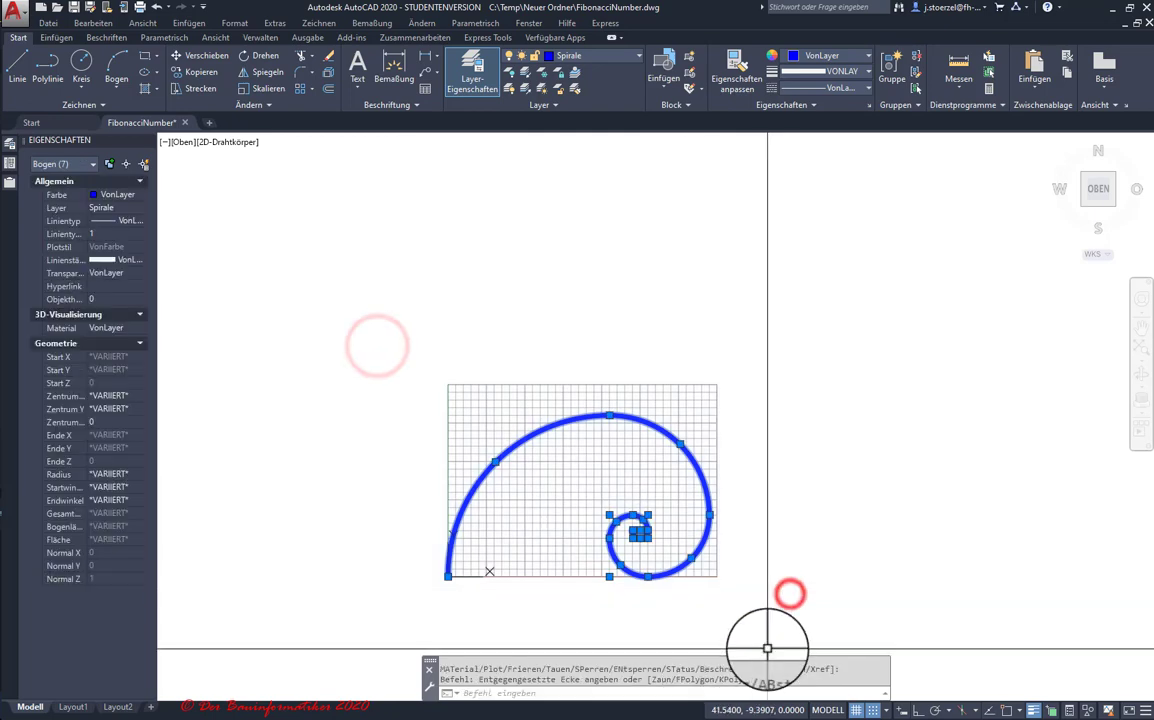
key("Escape")
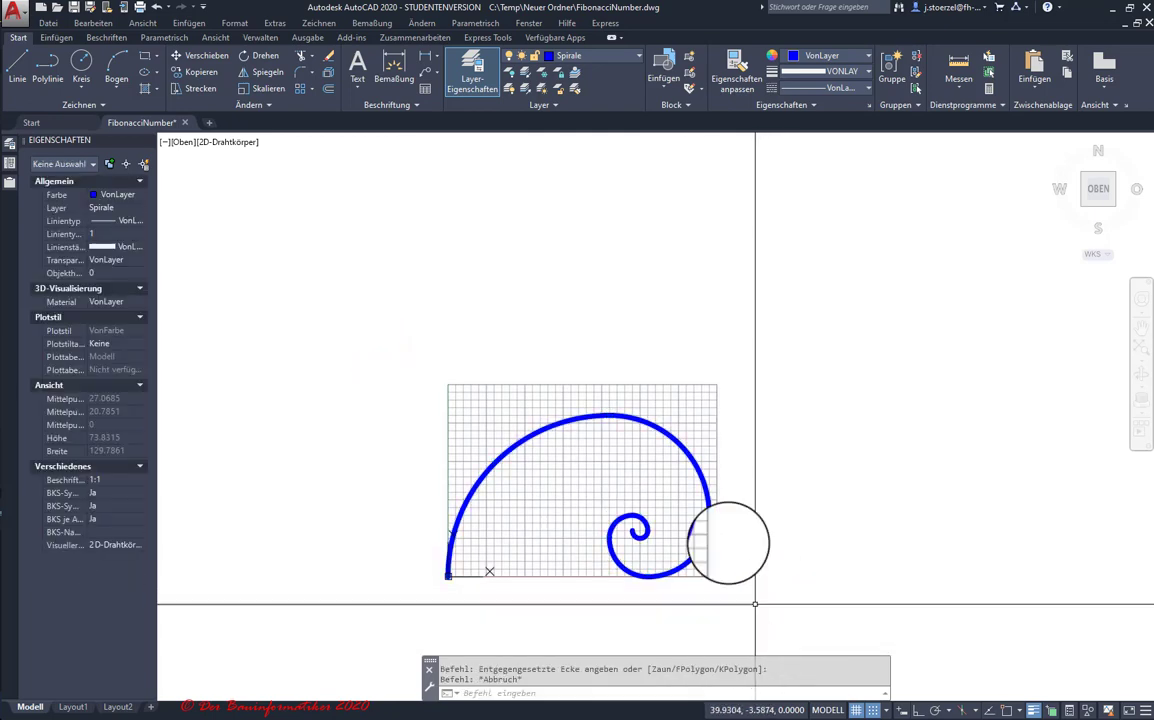
- Thaw Rechtecke, toggle its layer lock, and window-select the spiral and squares again
left_click(601, 60)
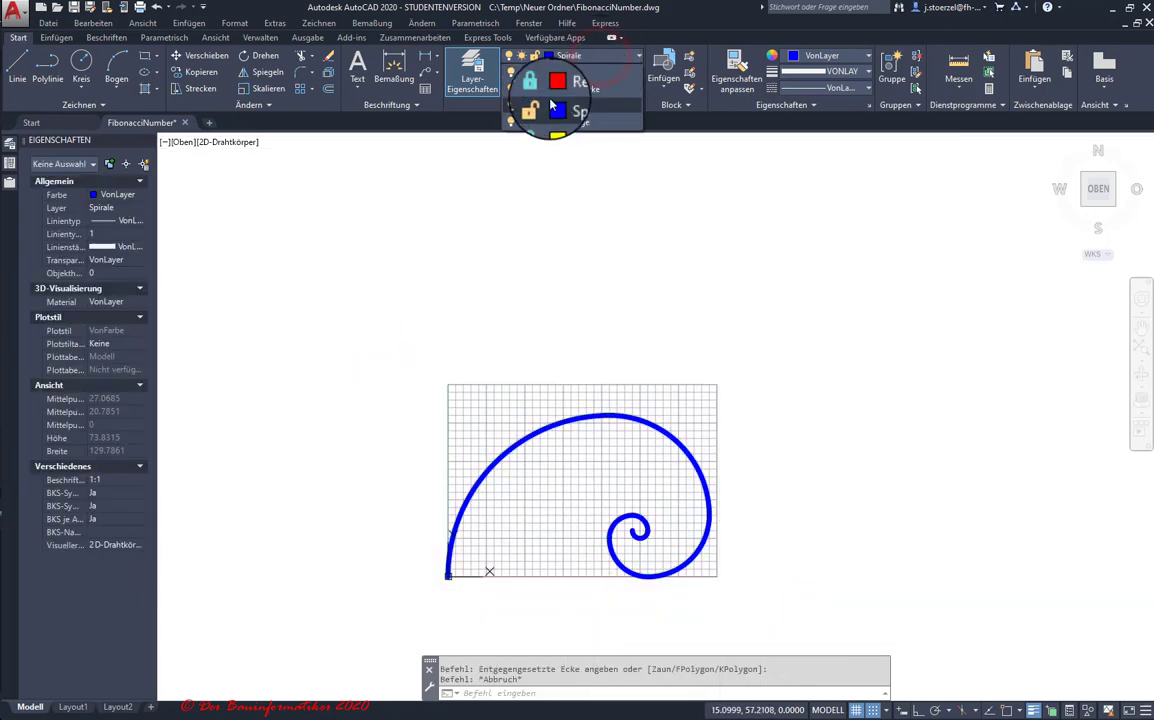
left_click(525, 90)
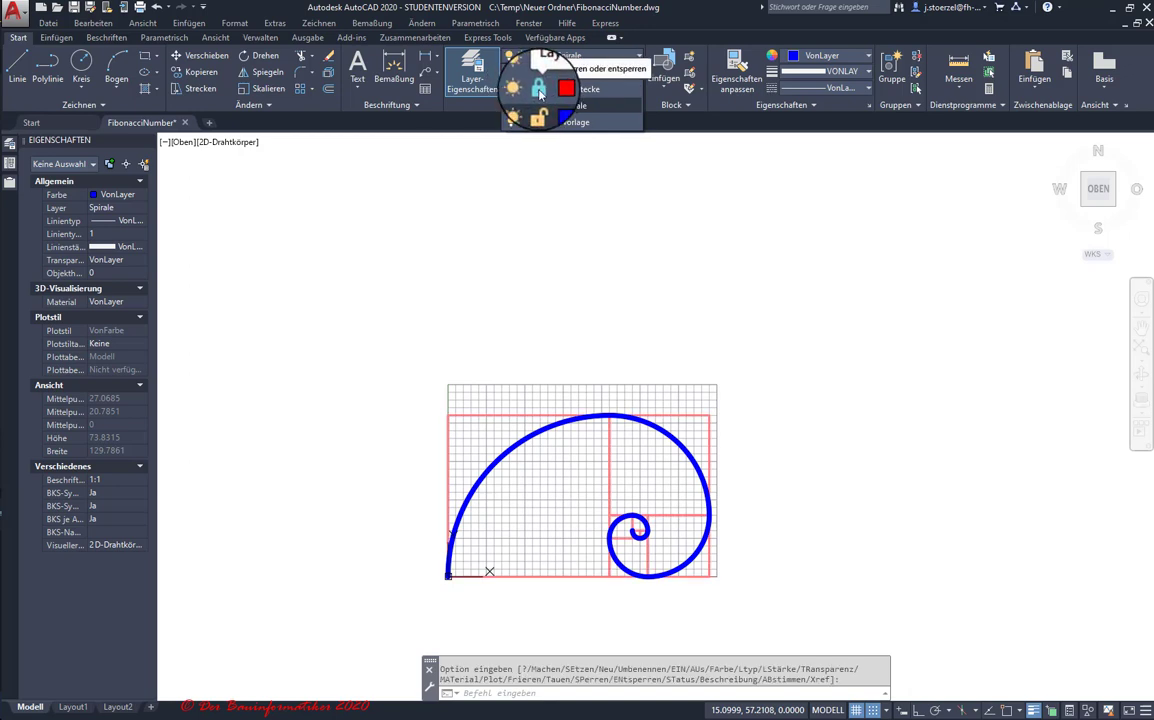
left_click(540, 90)
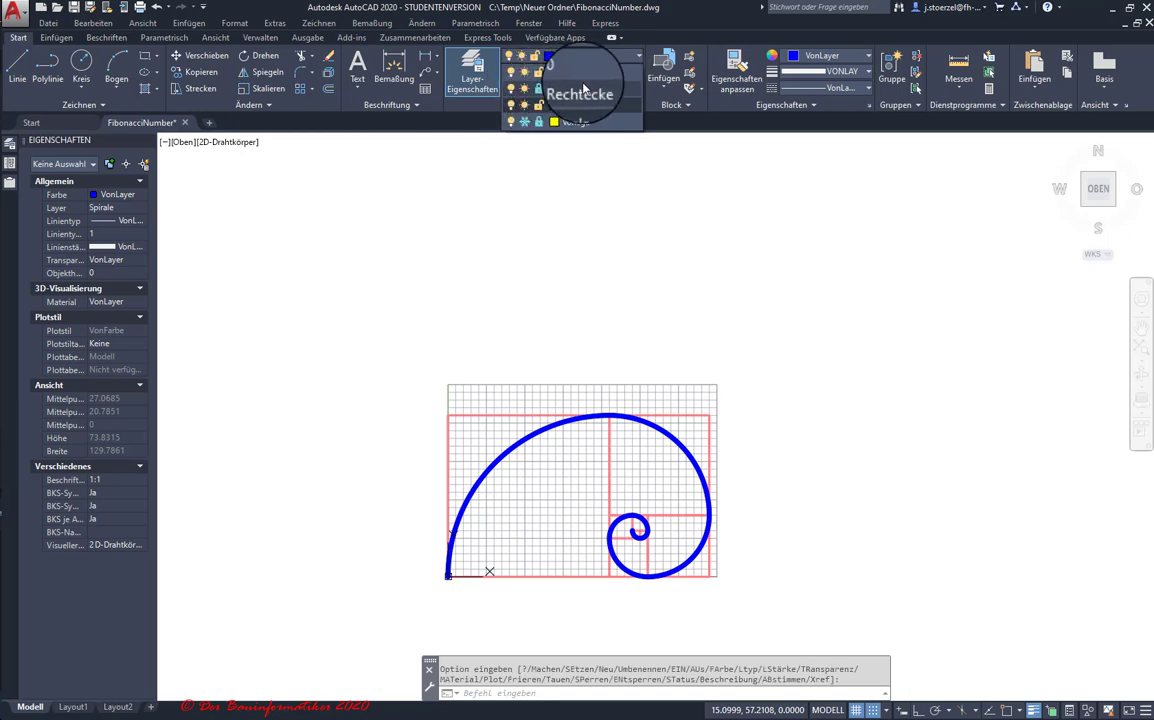
left_click(582, 274)
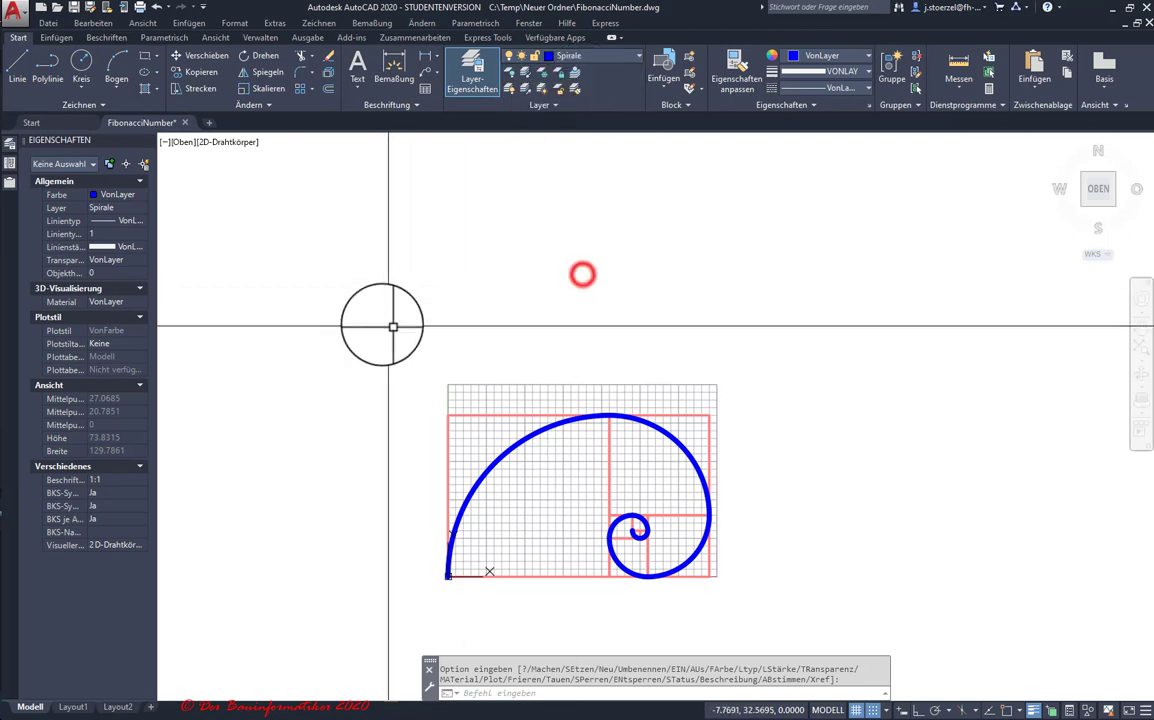
left_click(363, 320)
left_click(752, 607)
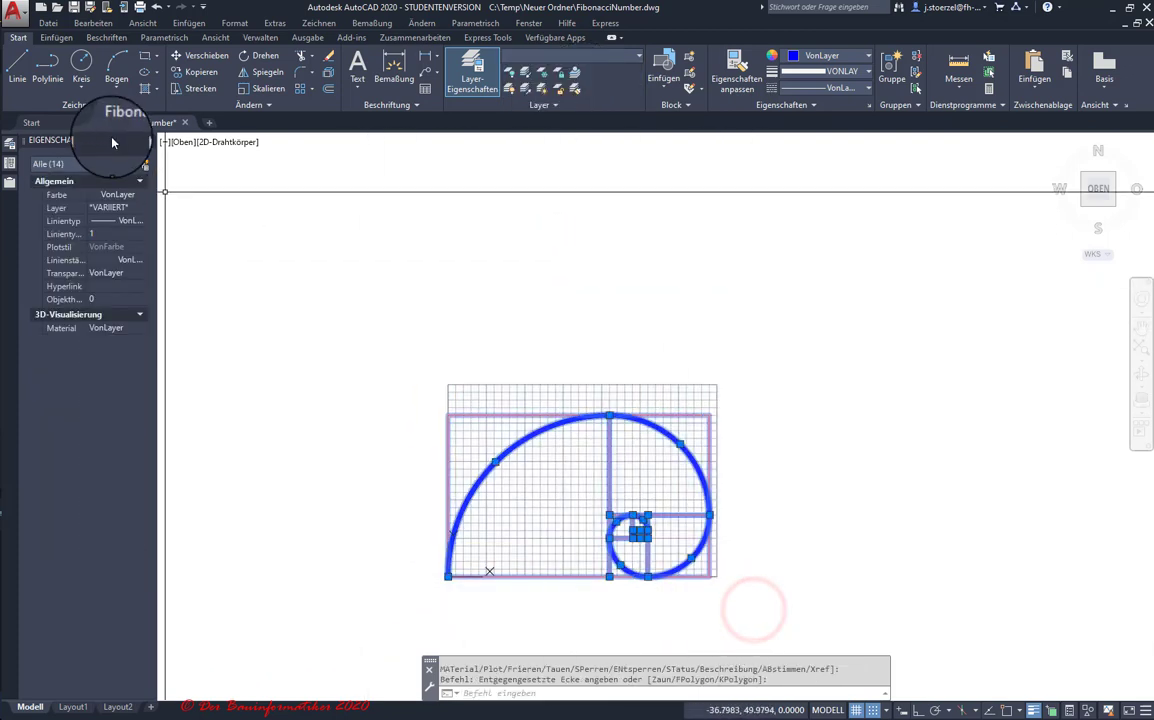
- Join the selected arcs with Verbinden into one 84.823-long polyline on Spirale
left_click(71, 165)
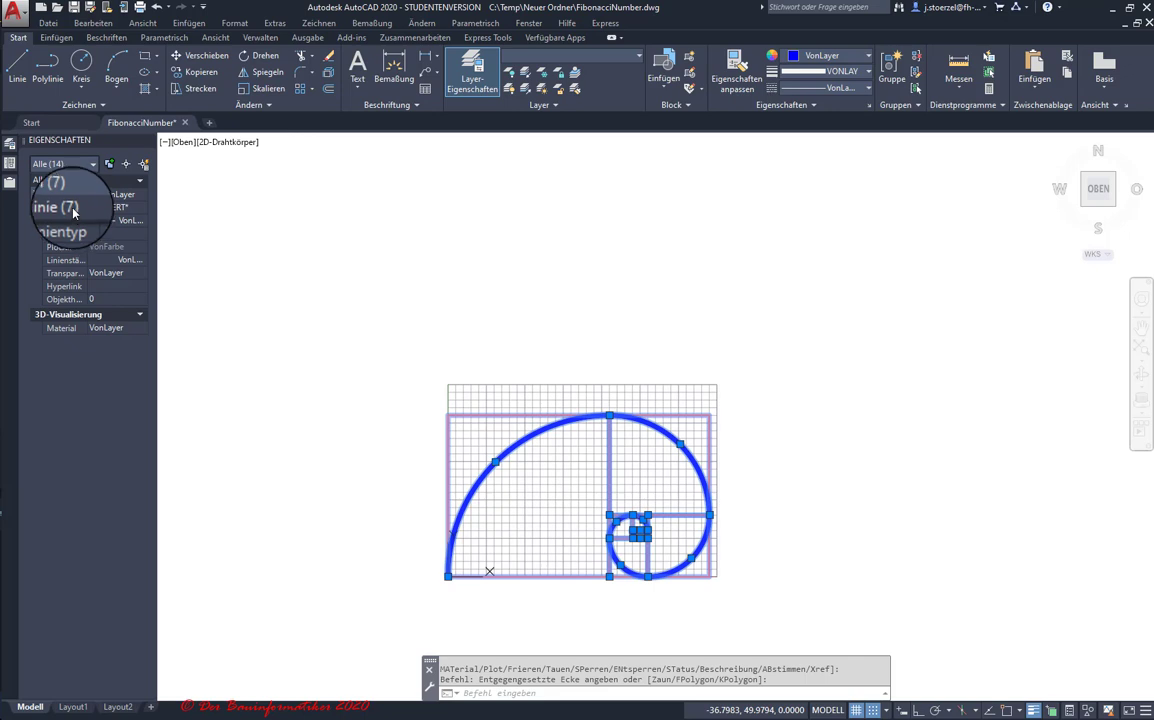
left_click(70, 180)
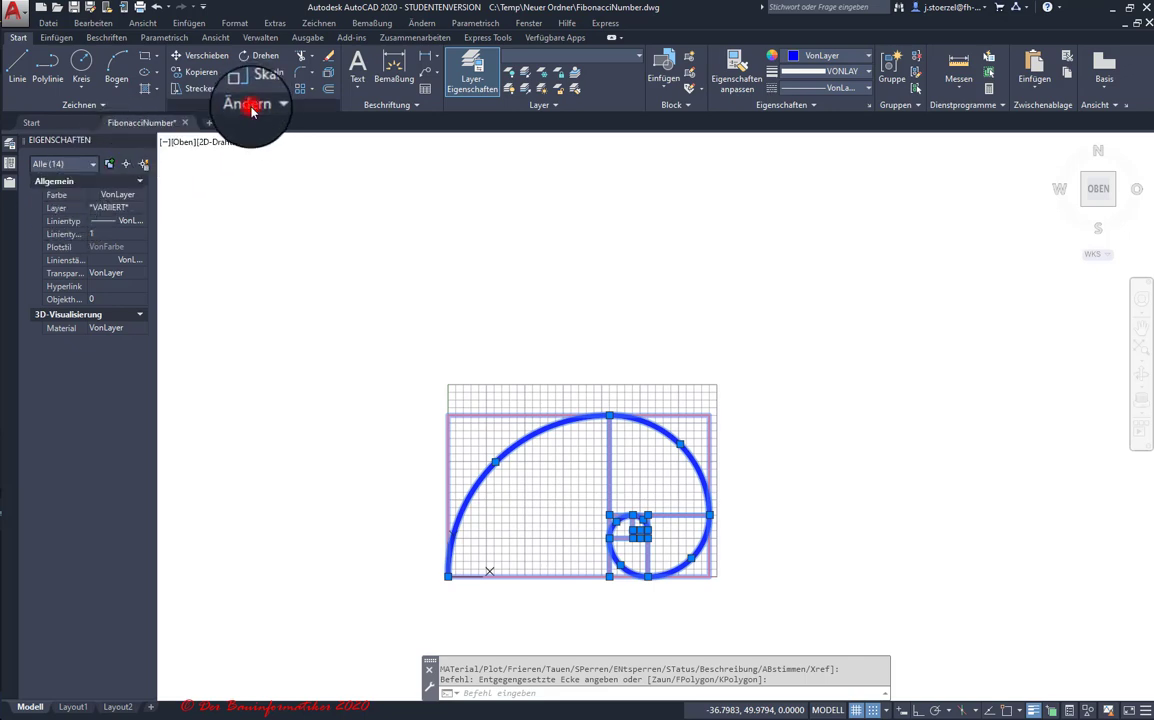
left_click(252, 112)
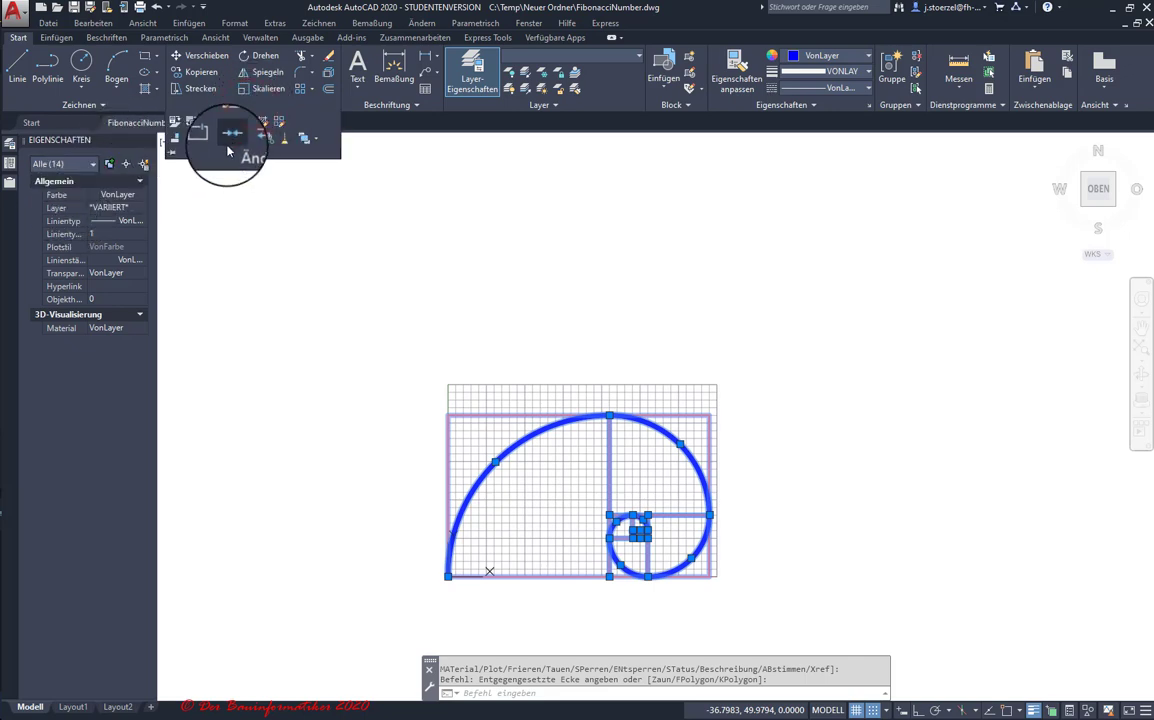
left_click(229, 143)
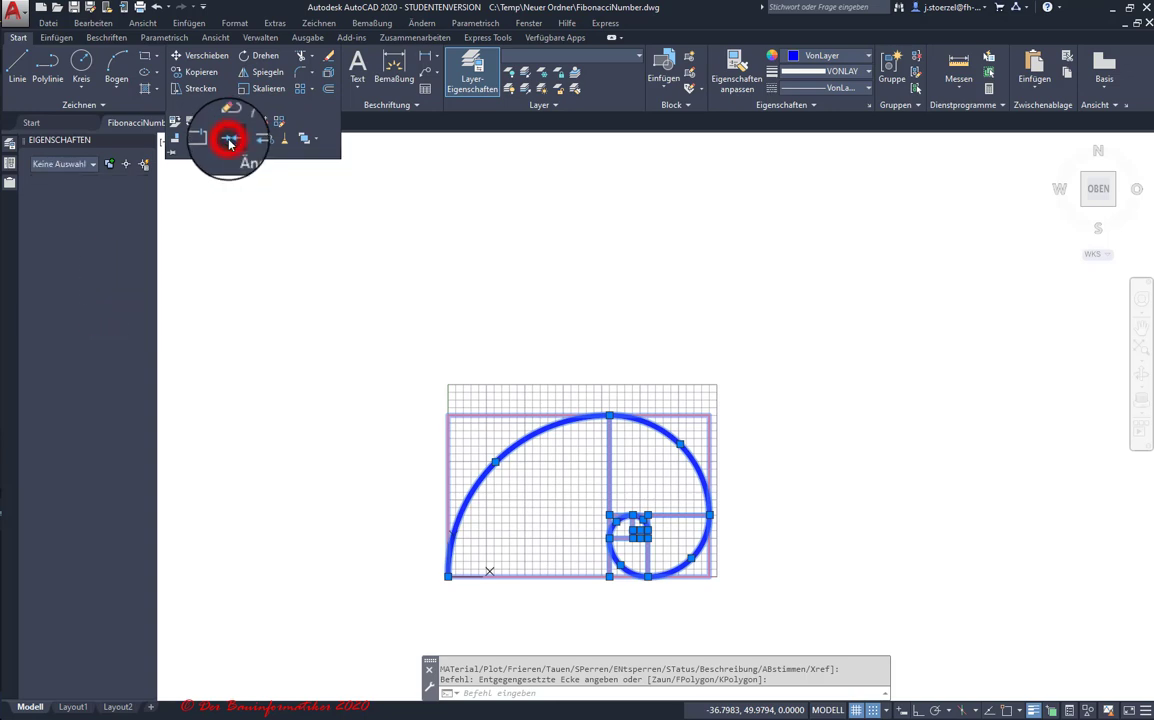
left_click(538, 432)
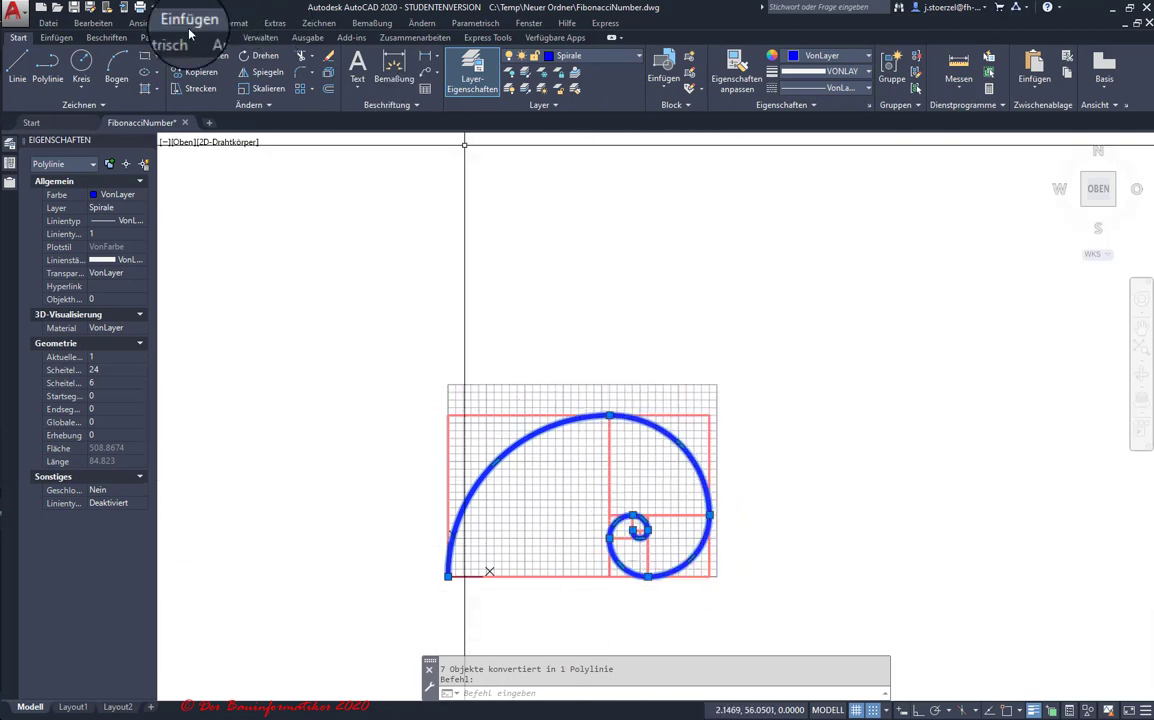
- Window-select the whole drawing and confirm seven arcs, seven polylines and the template image
key("Escape")
key("Escape")
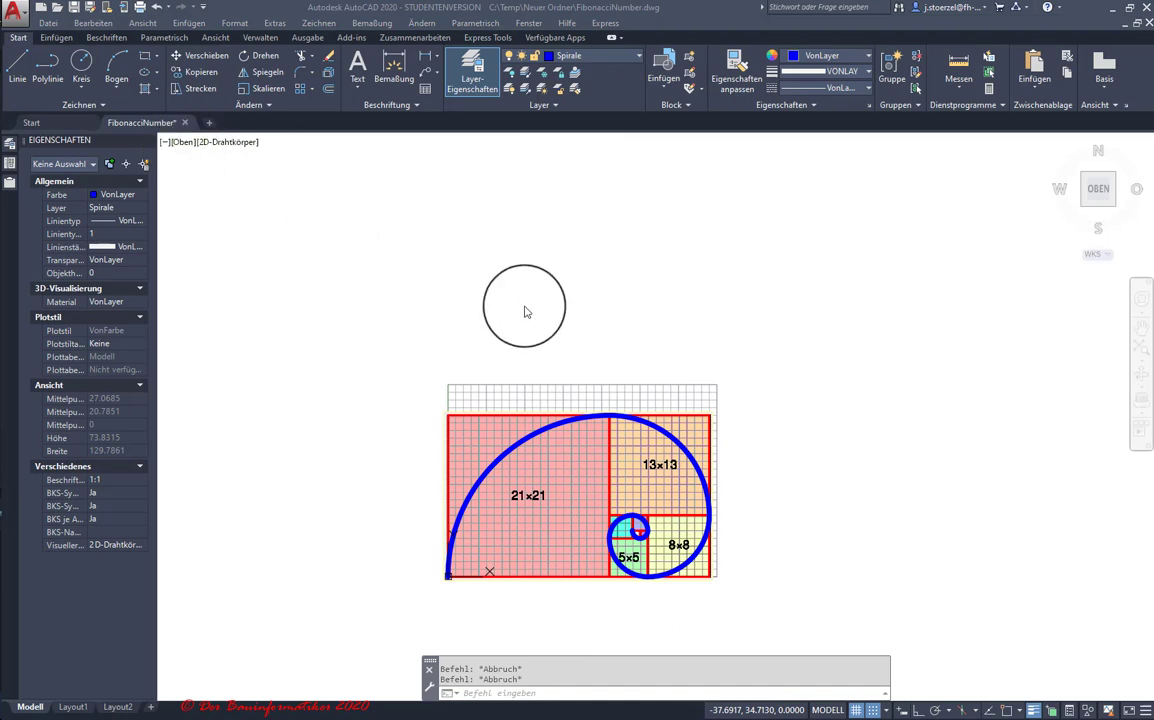
left_click(616, 58)
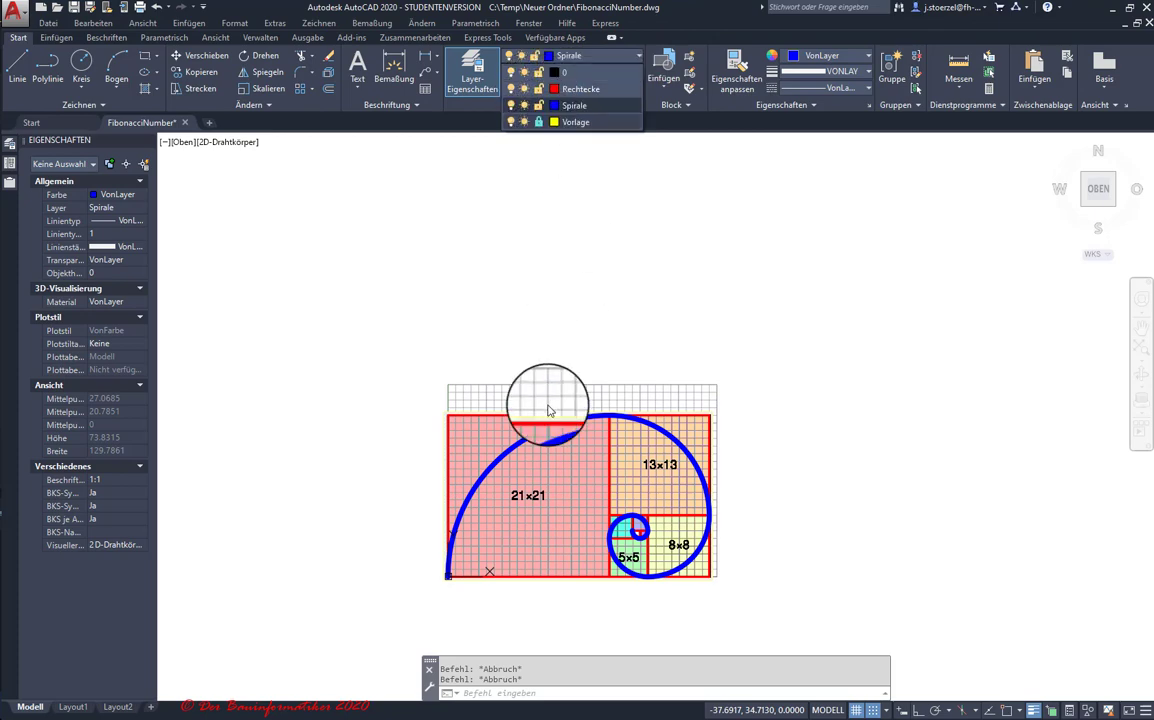
left_click(386, 353)
left_click(361, 330)
left_click(801, 615)
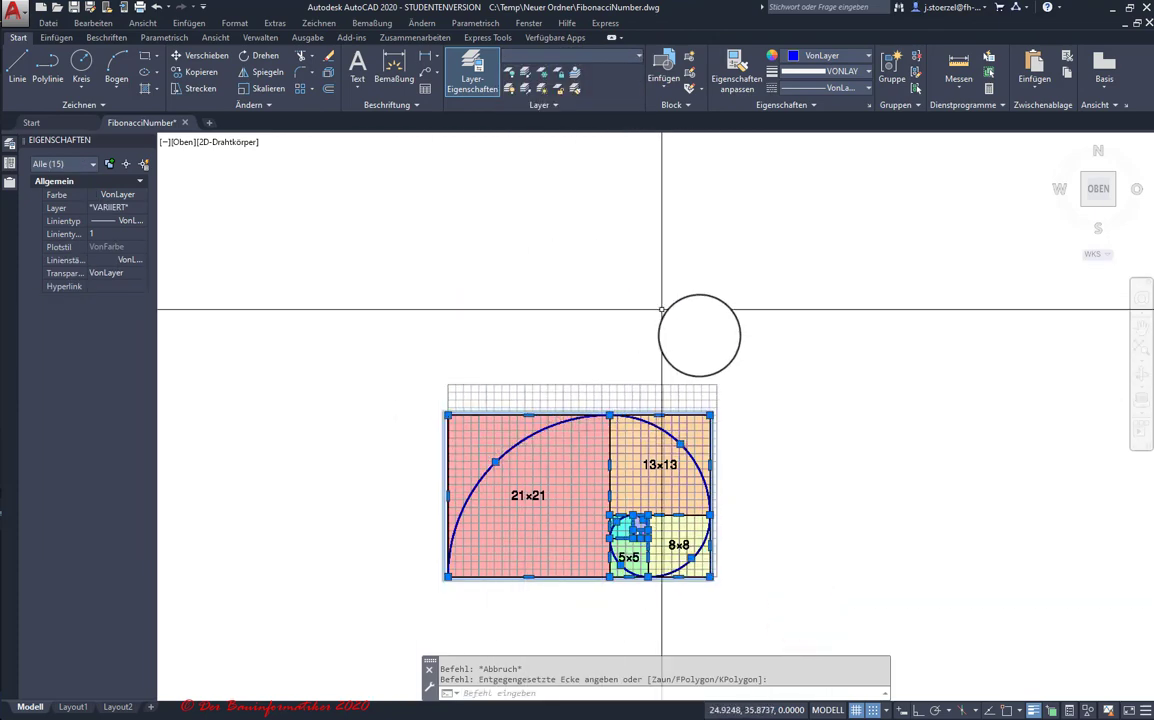
left_click(58, 166)
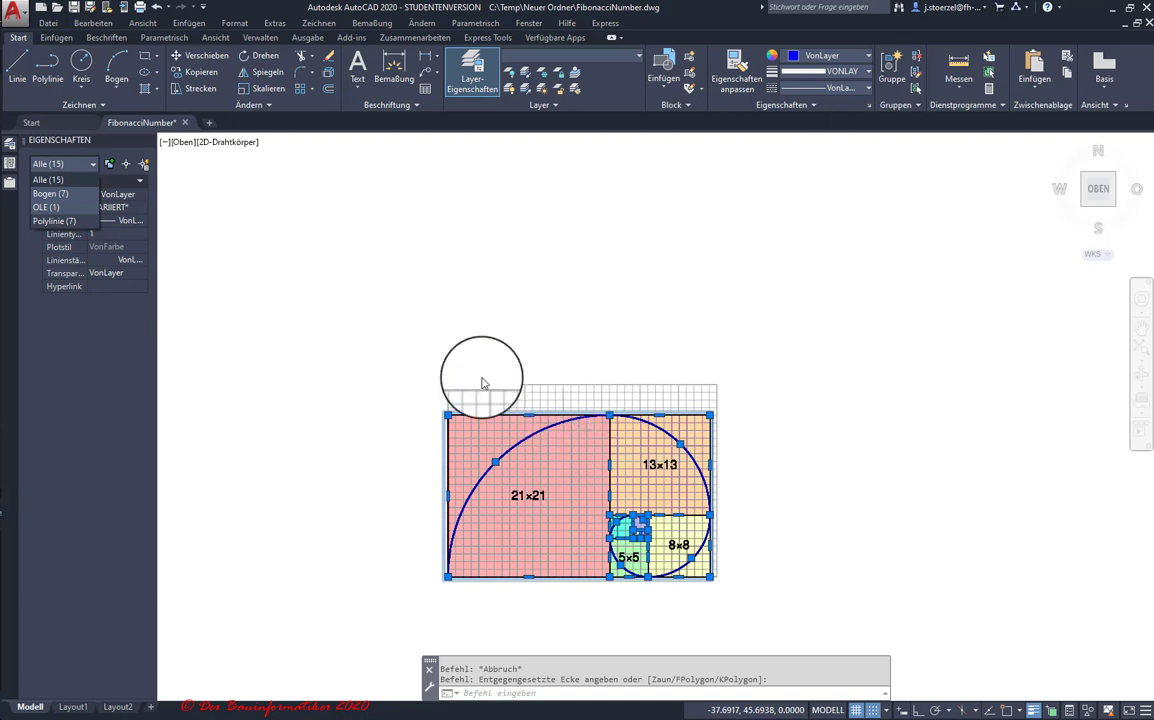
key("Escape")
key("Escape")
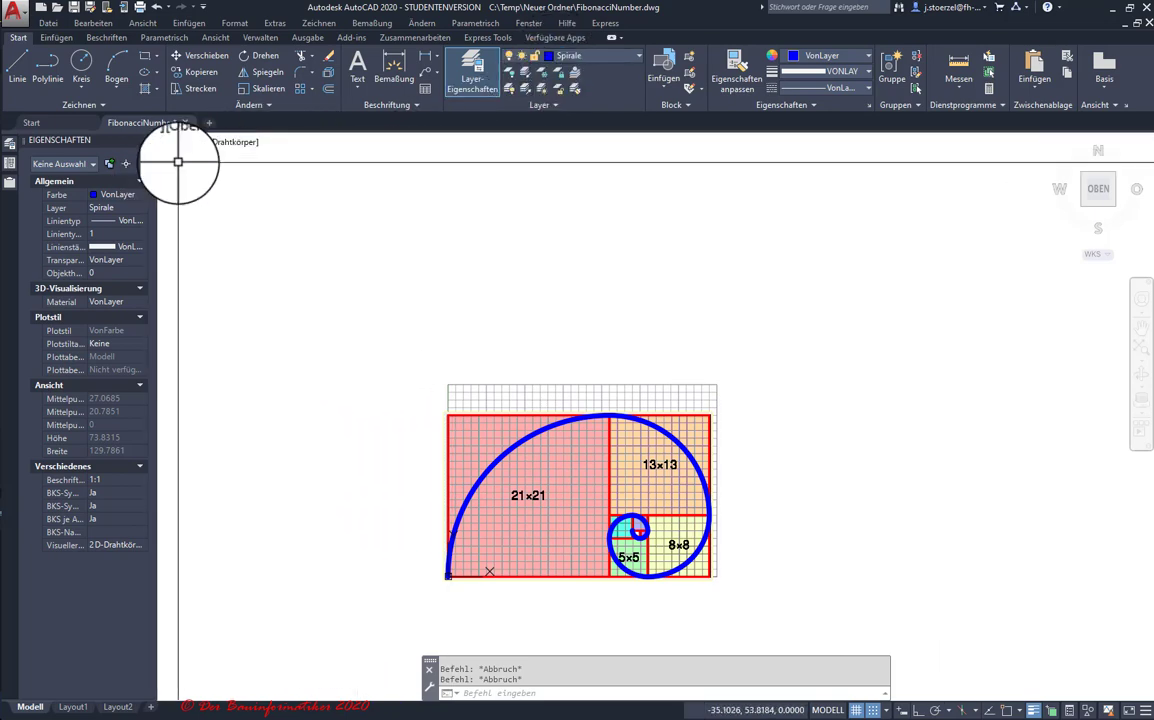
- Use Quick Select with object type Bogen to select every arc in the drawing
left_click(144, 165)
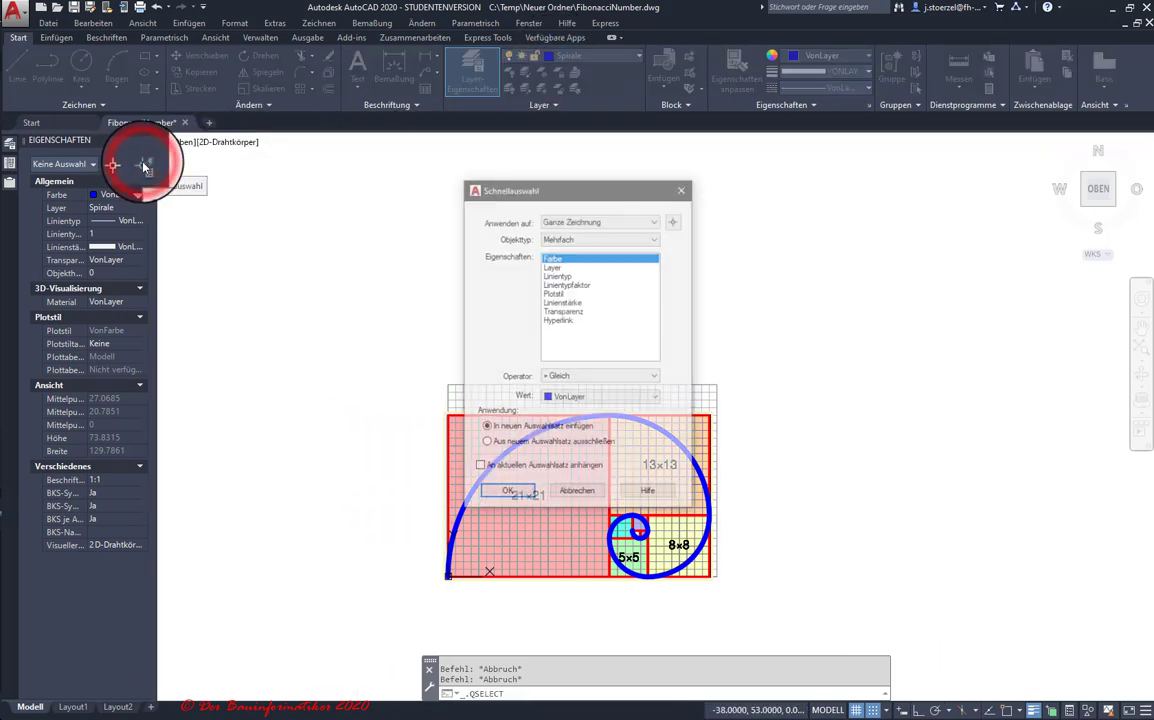
left_click(572, 238)
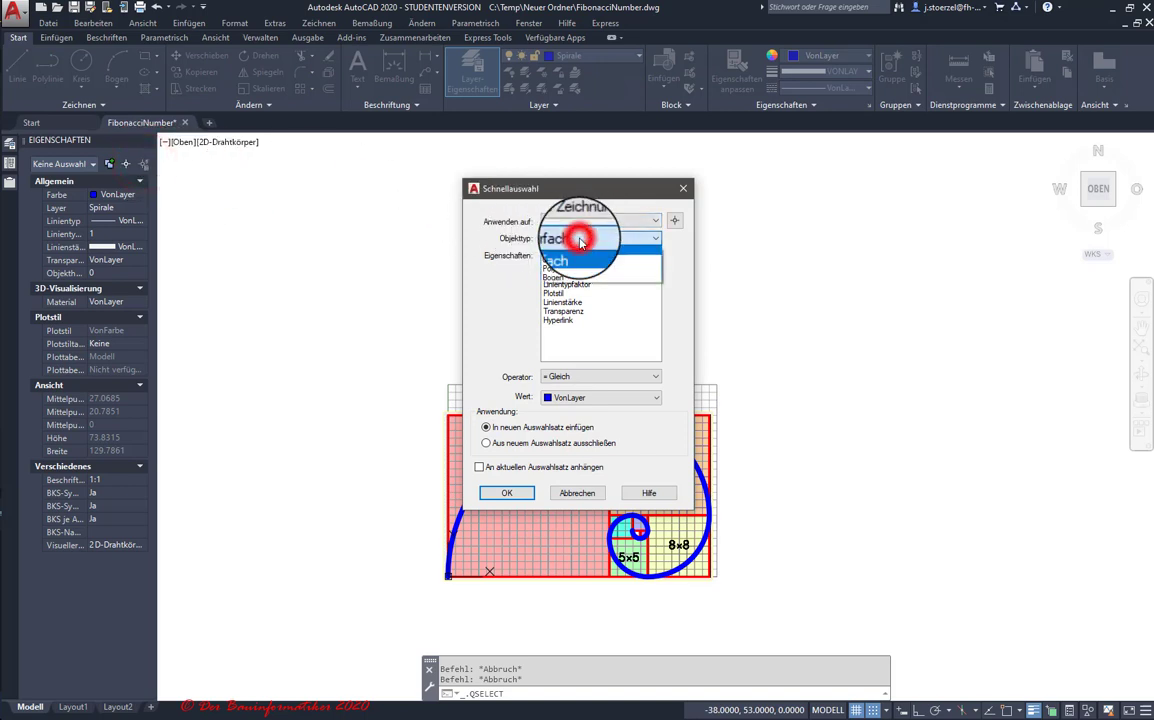
left_click(565, 280)
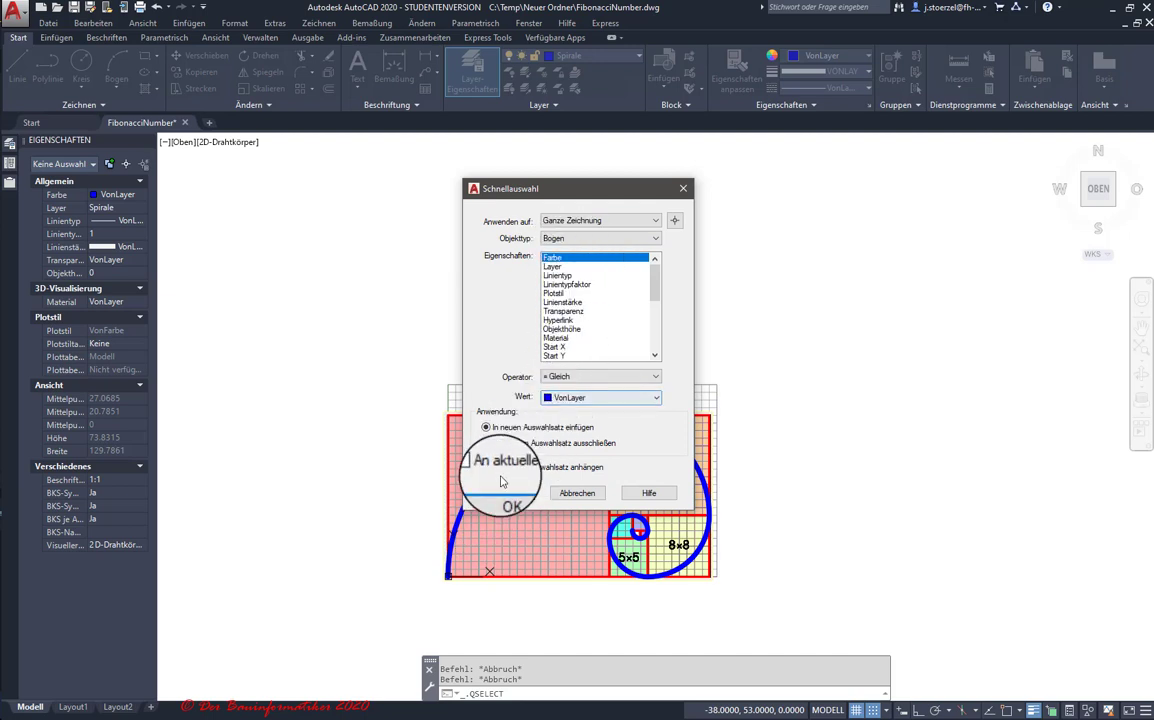
left_click(502, 492)
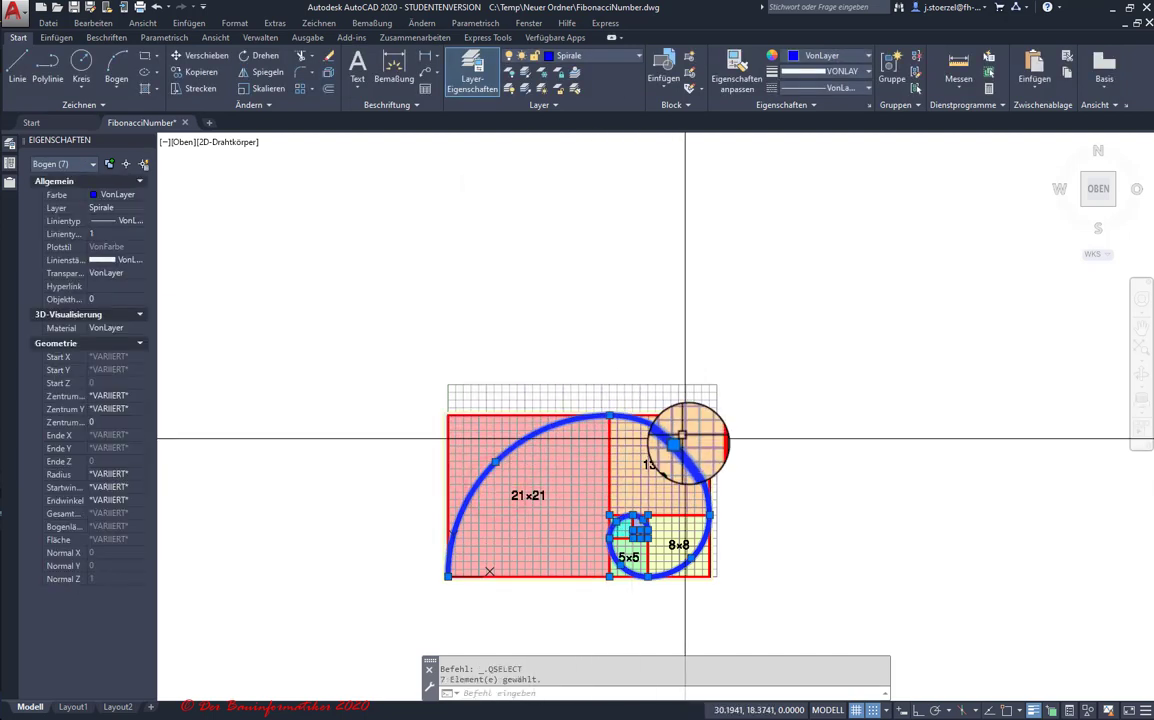
left_click(76, 167)
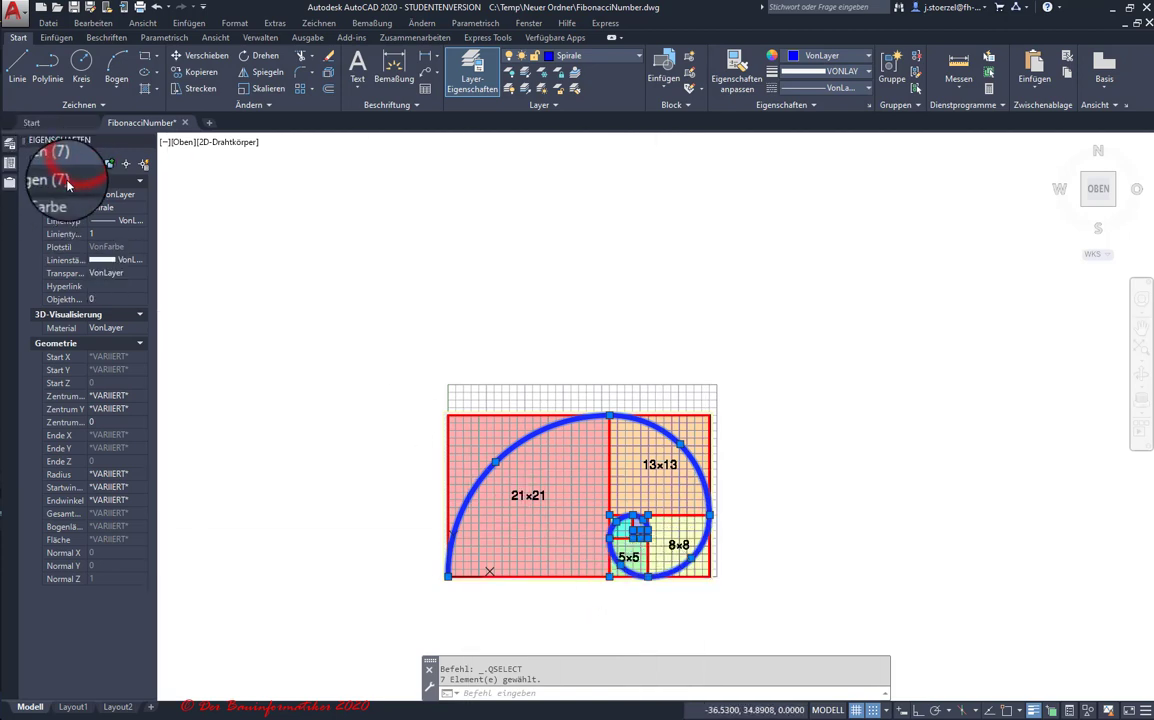
- Join the seven selected arcs into one spiral polyline with Verbinden
left_click(284, 107)
left_click(230, 140)
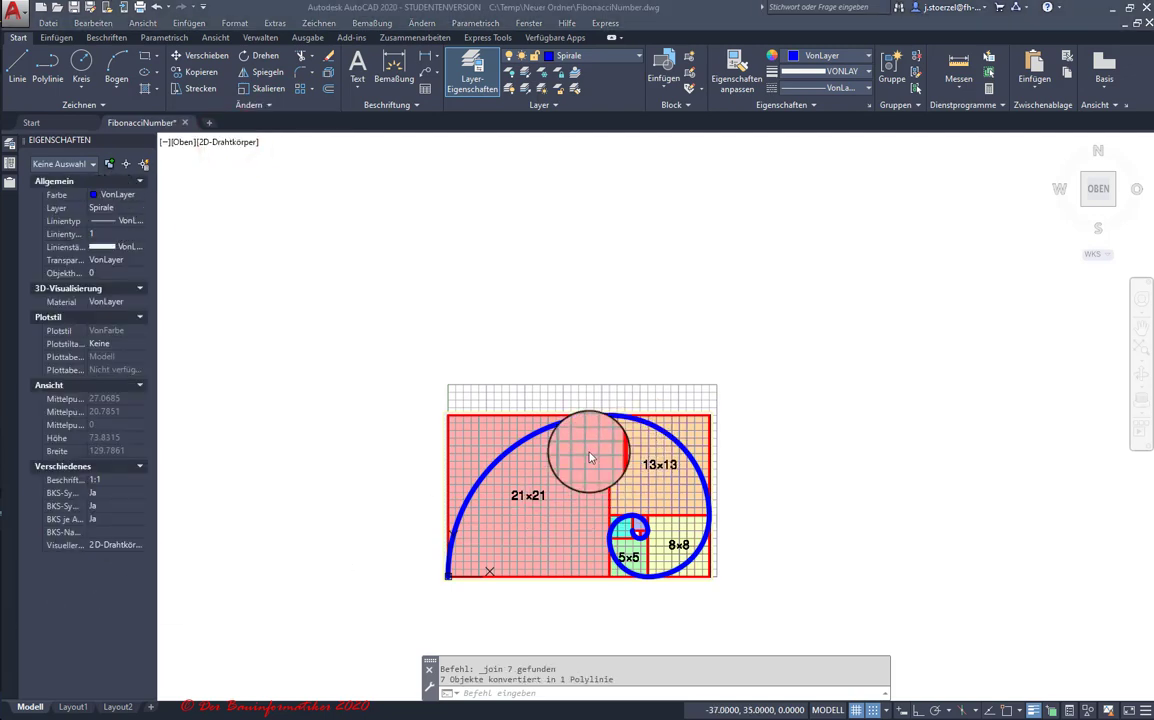
left_click(497, 488)
left_click(518, 437)
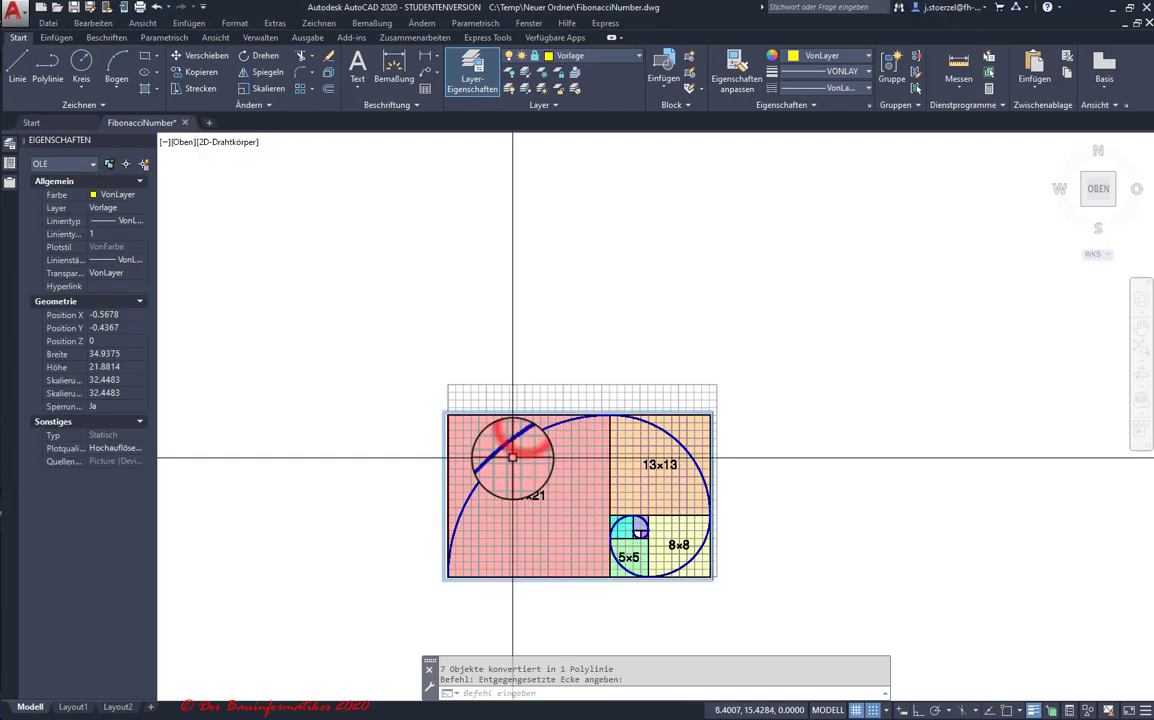
key("Escape")
key("Escape")
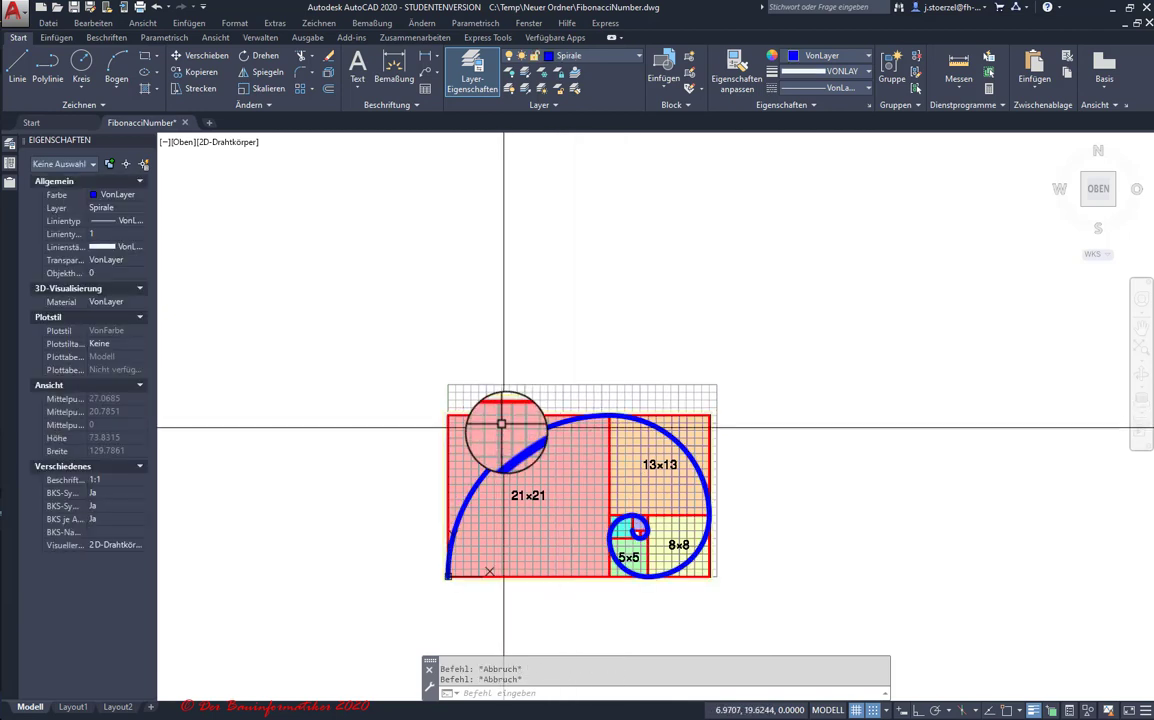
left_click(514, 445)
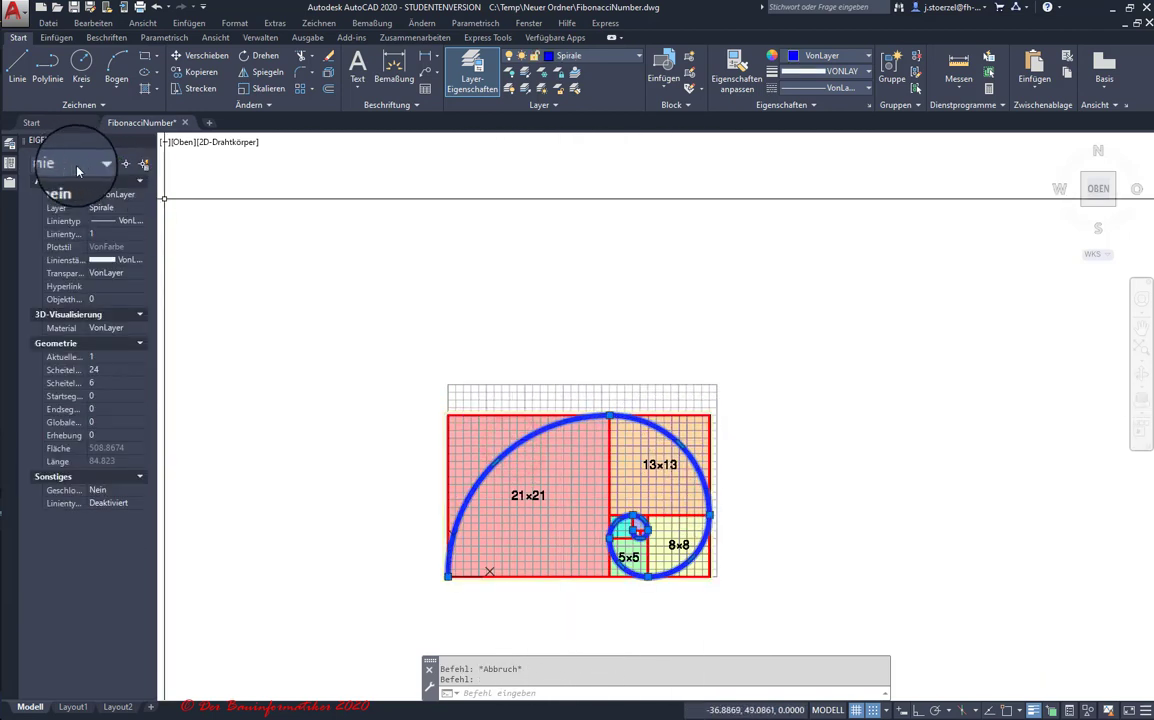
left_click(115, 358)
type("3")
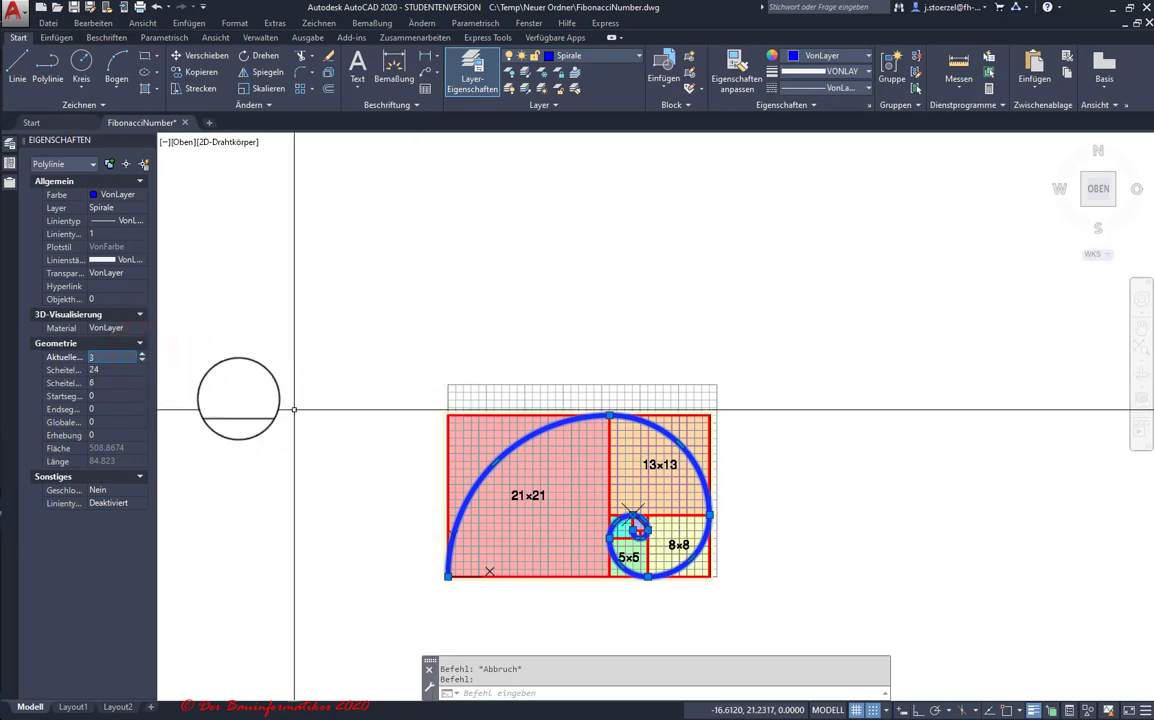
key("Escape")
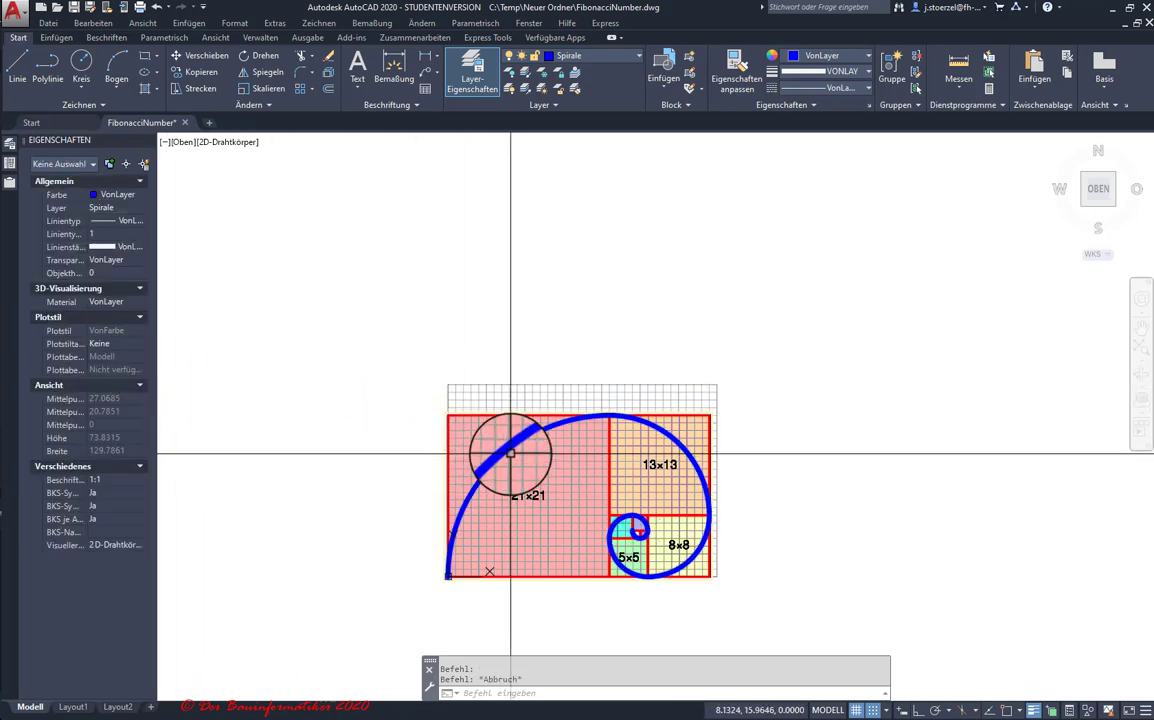
left_click(510, 451)
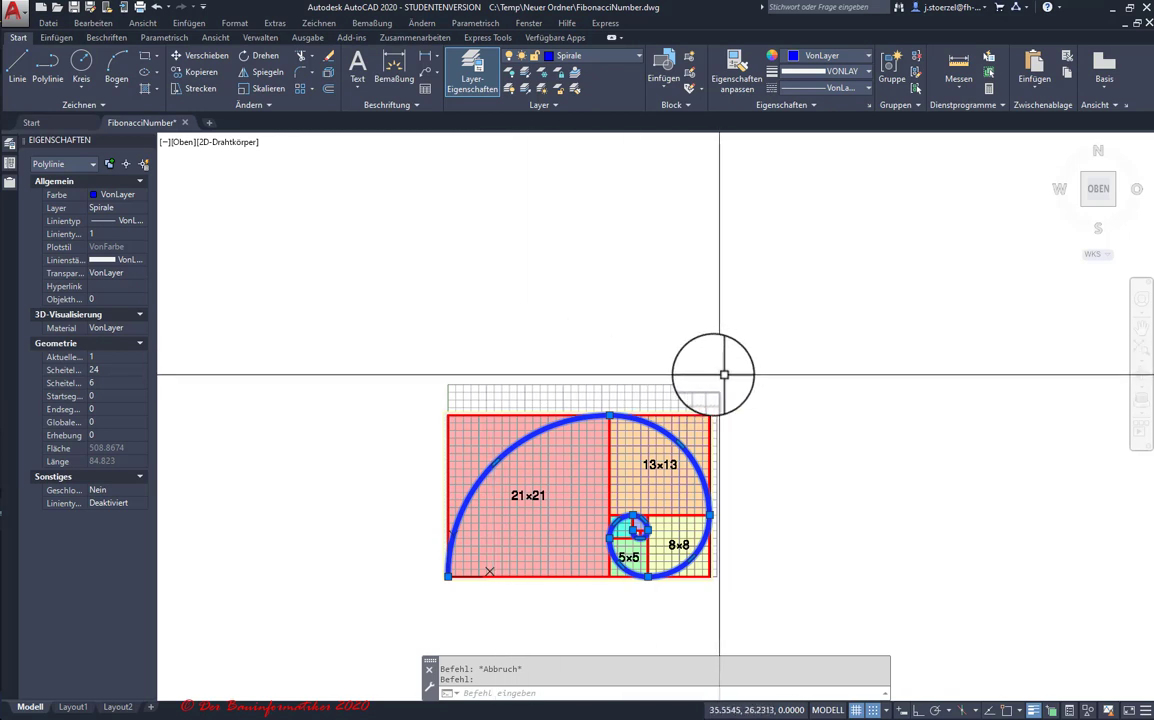
key("Escape")
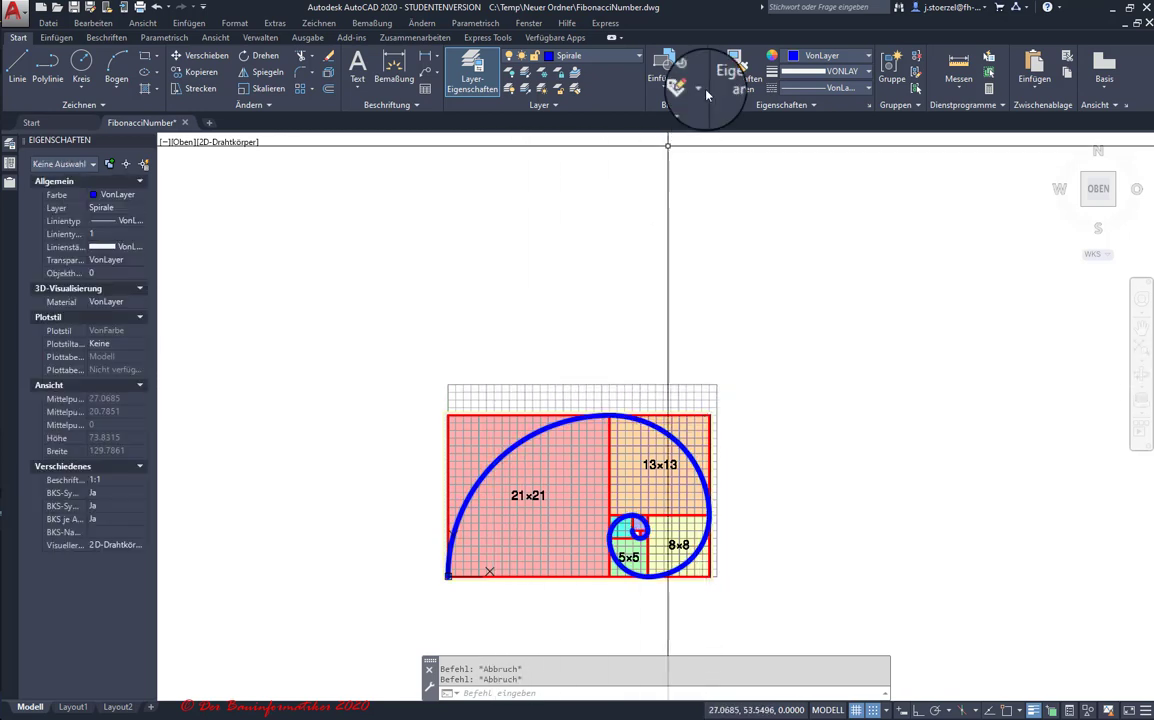
- Freeze layer Vorlage to hide the template image and centre the view on the spiral
left_click(638, 59)
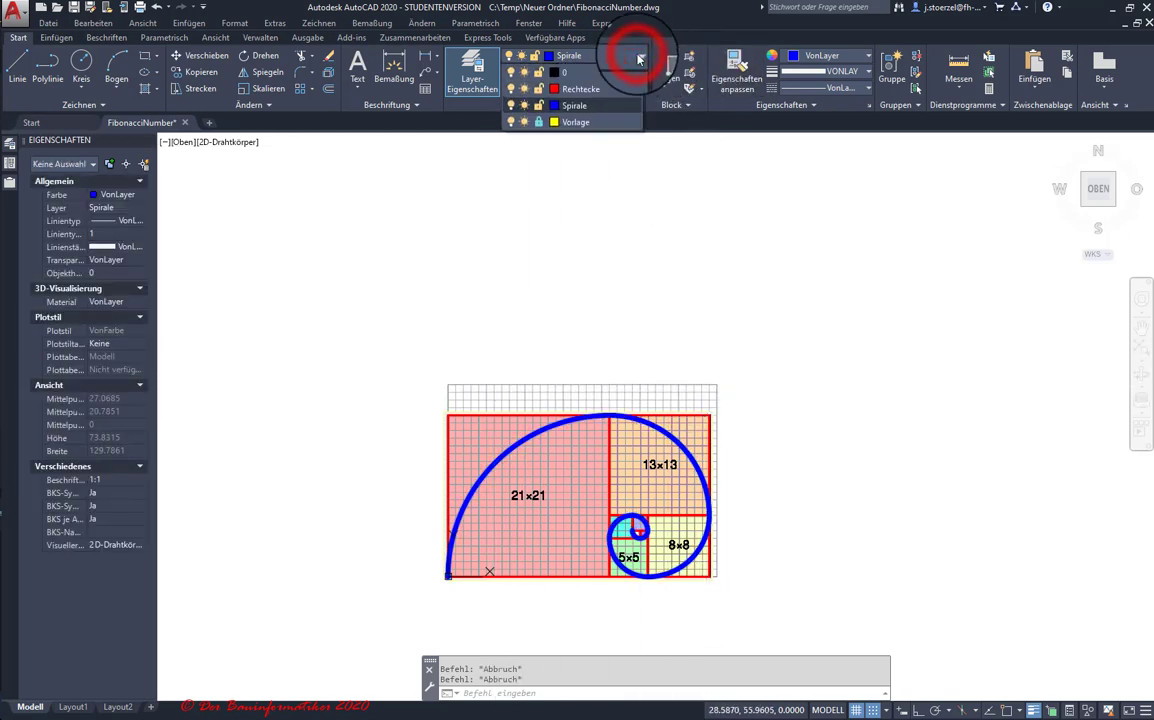
left_click(524, 122)
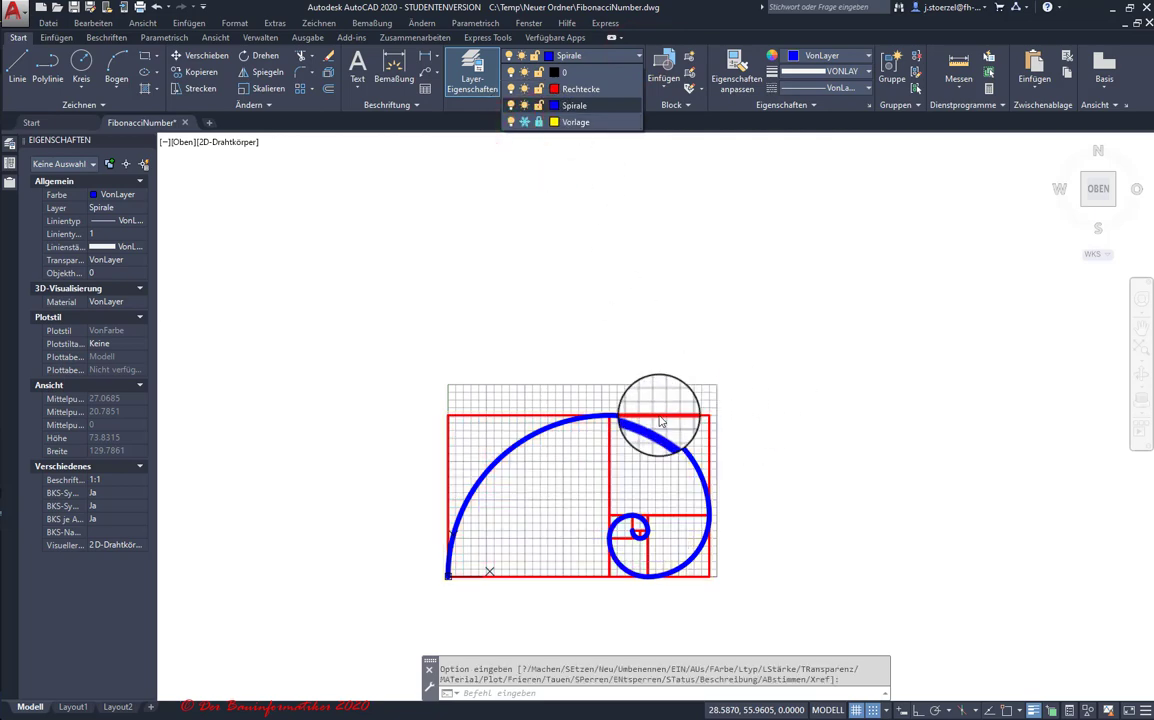
scroll(630, 468, "up", 4)
left_click(632, 460)
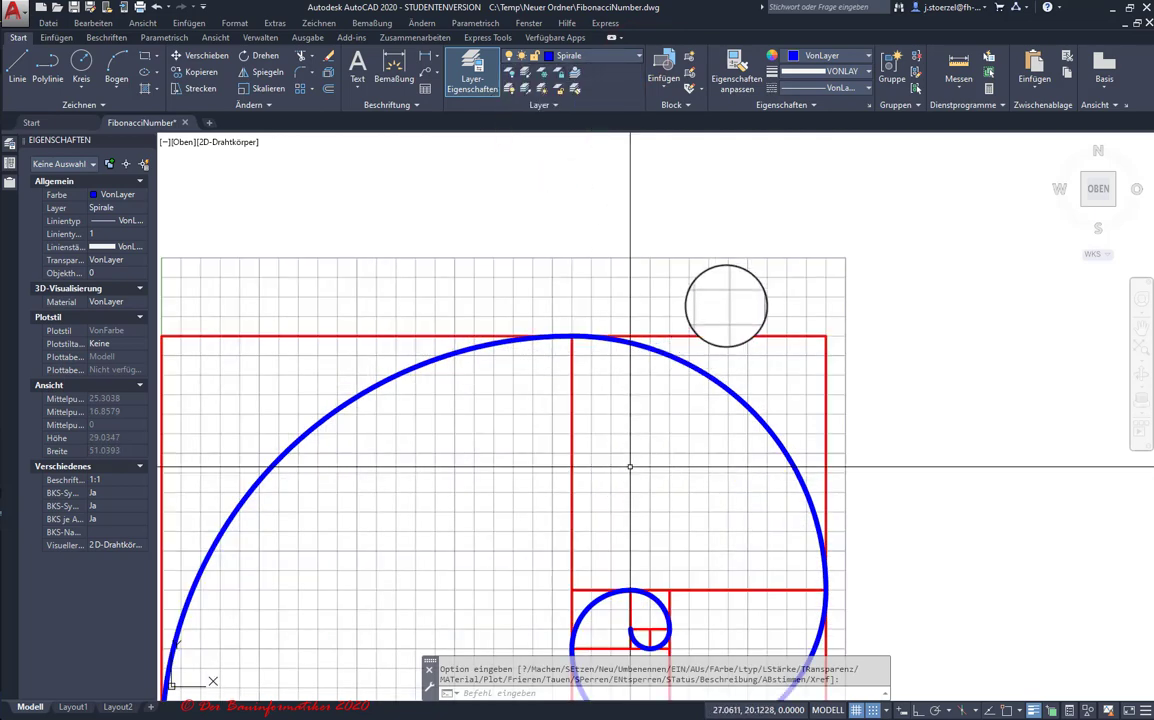
scroll(630, 395, "down", 2)
middle_click_drag(650, 368, 685, 316)
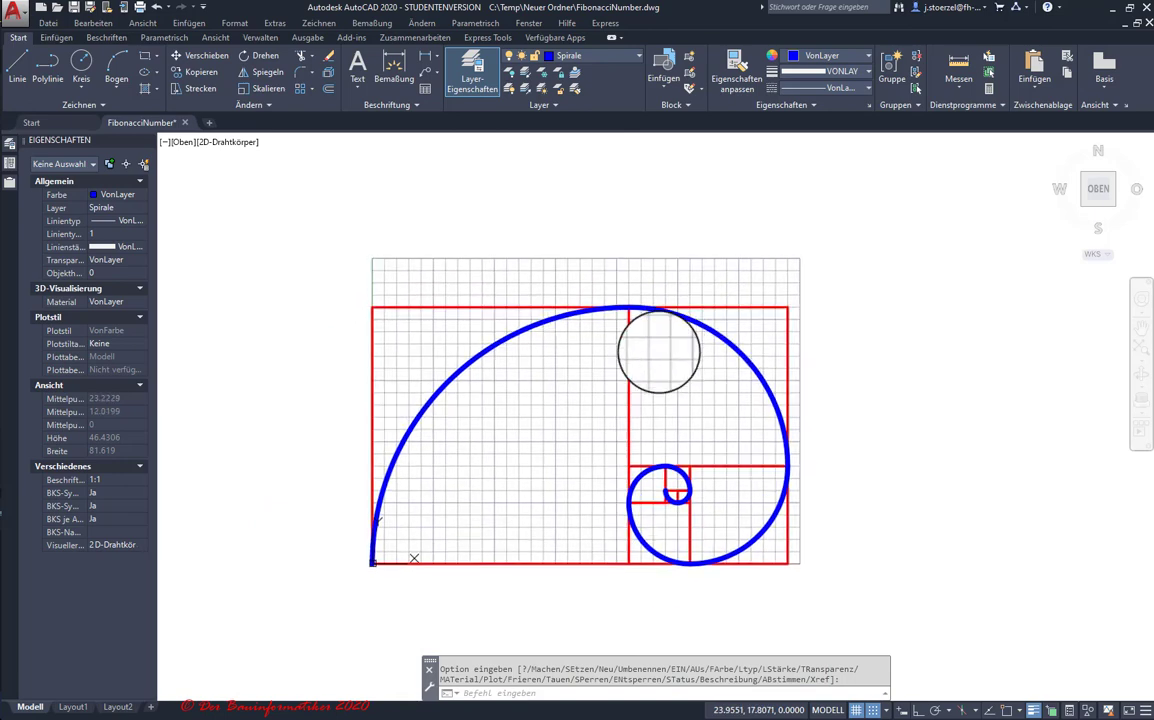
scroll(563, 327, "up", 2)
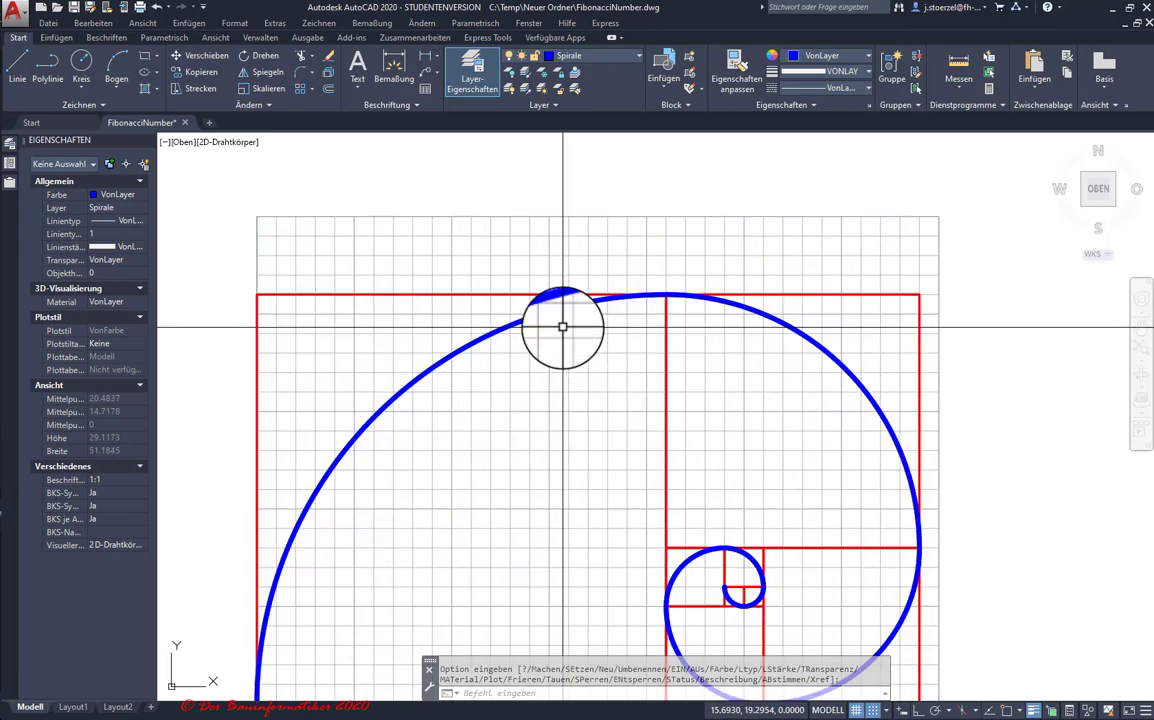
scroll(563, 327, "down", 2)
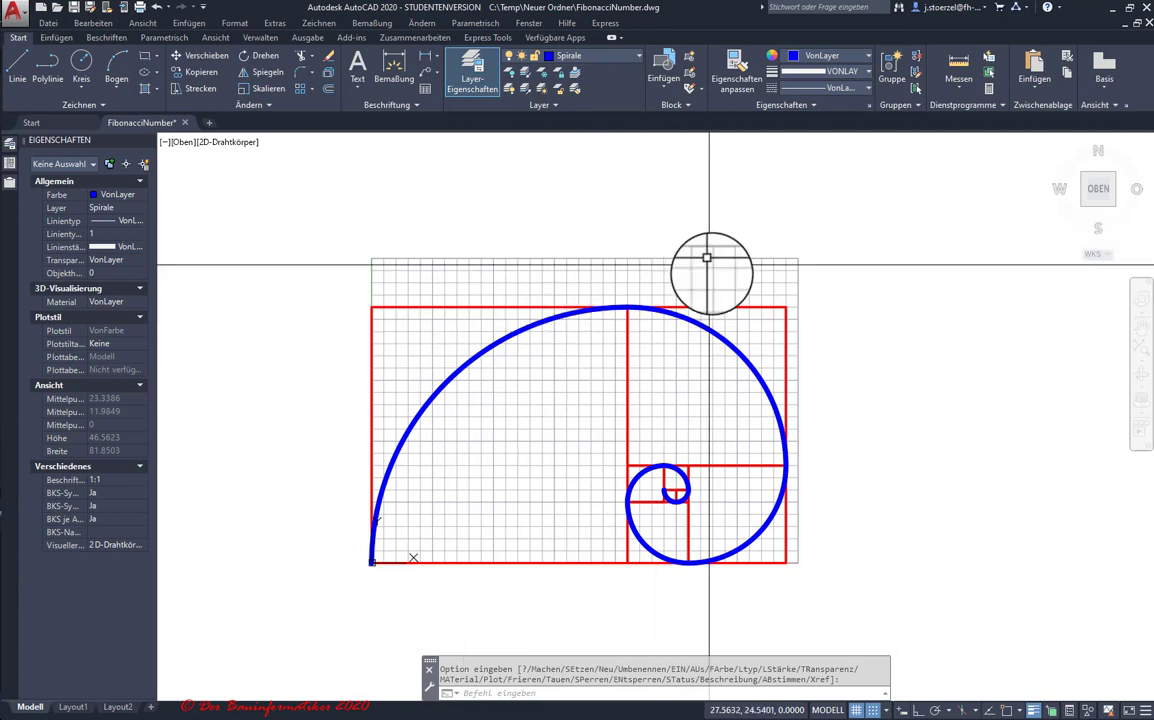